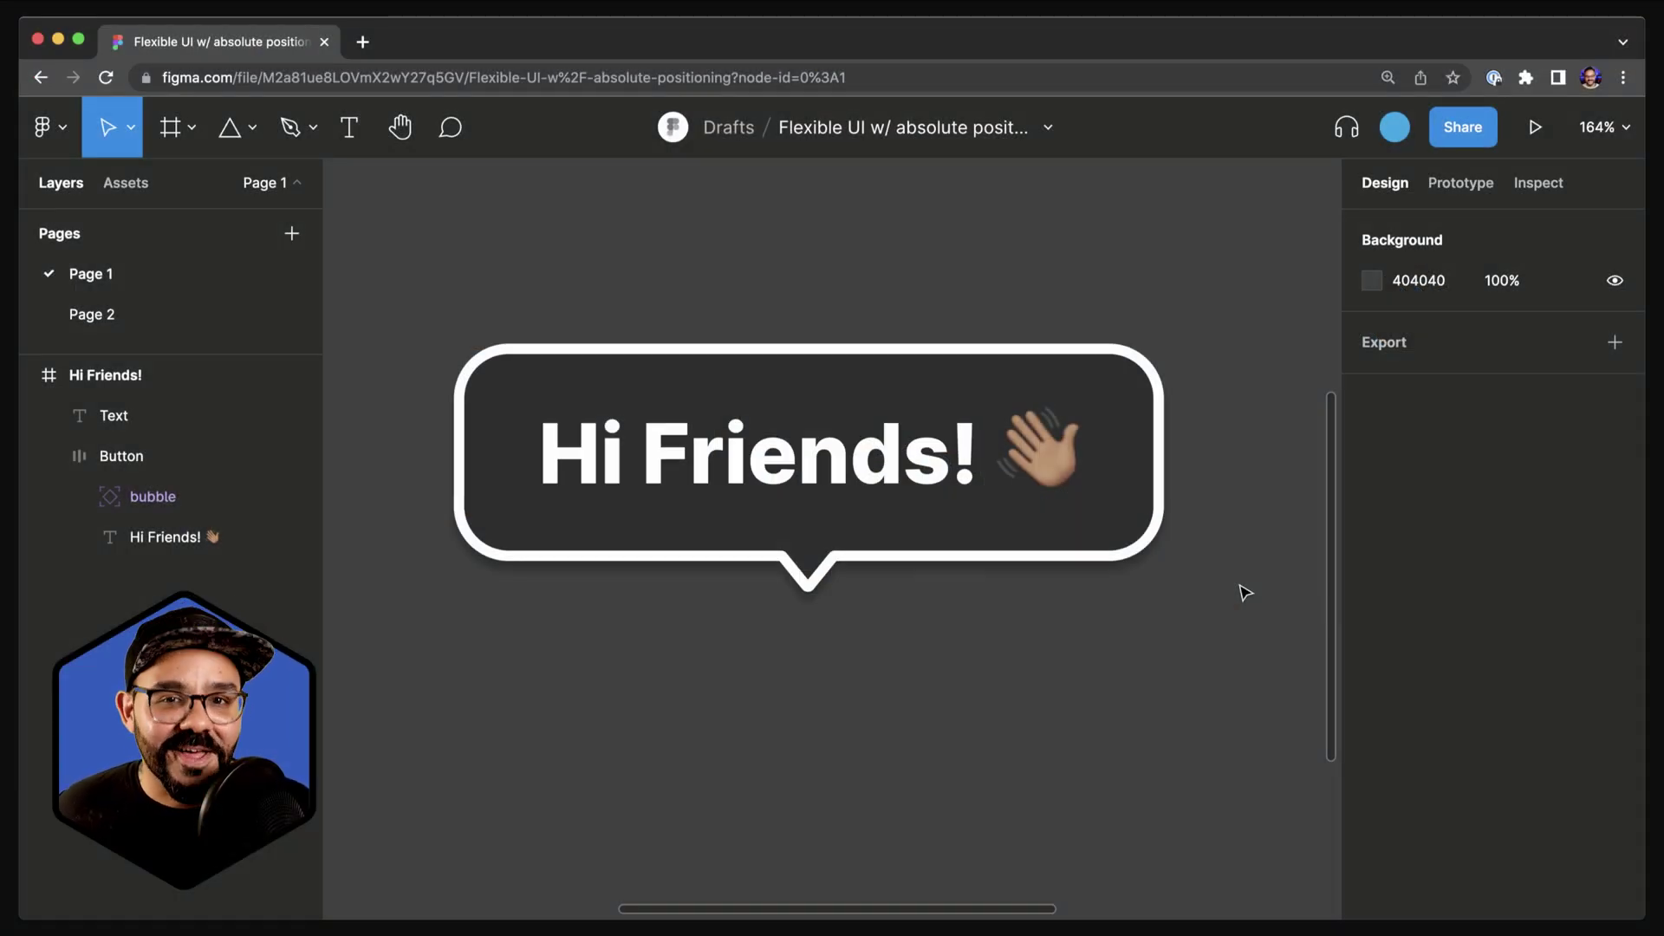
Replace the 'Hi Friends!' bubble text with the pasted 'Making flexible tool tip components in Figma!'
click(1070, 543)
key(t)
double_click(754, 453)
text(Making flexible tool tip components in Figma!)
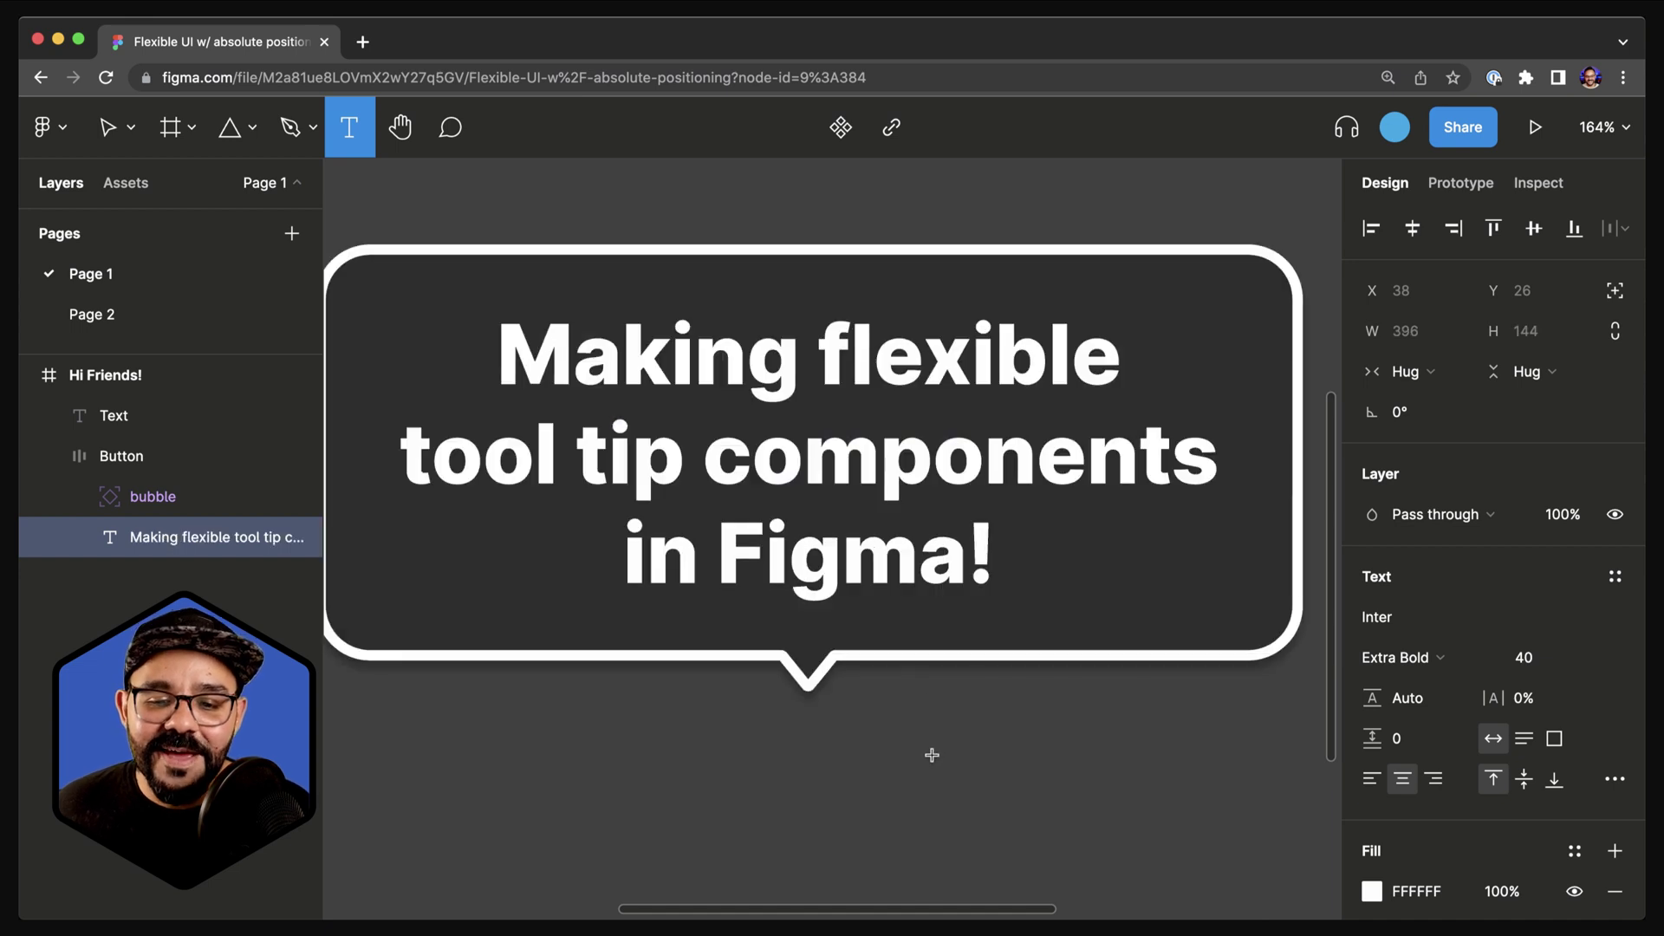
click(931, 755)
scroll(937, 755, down, 1)
scroll(944, 757, down, 3)
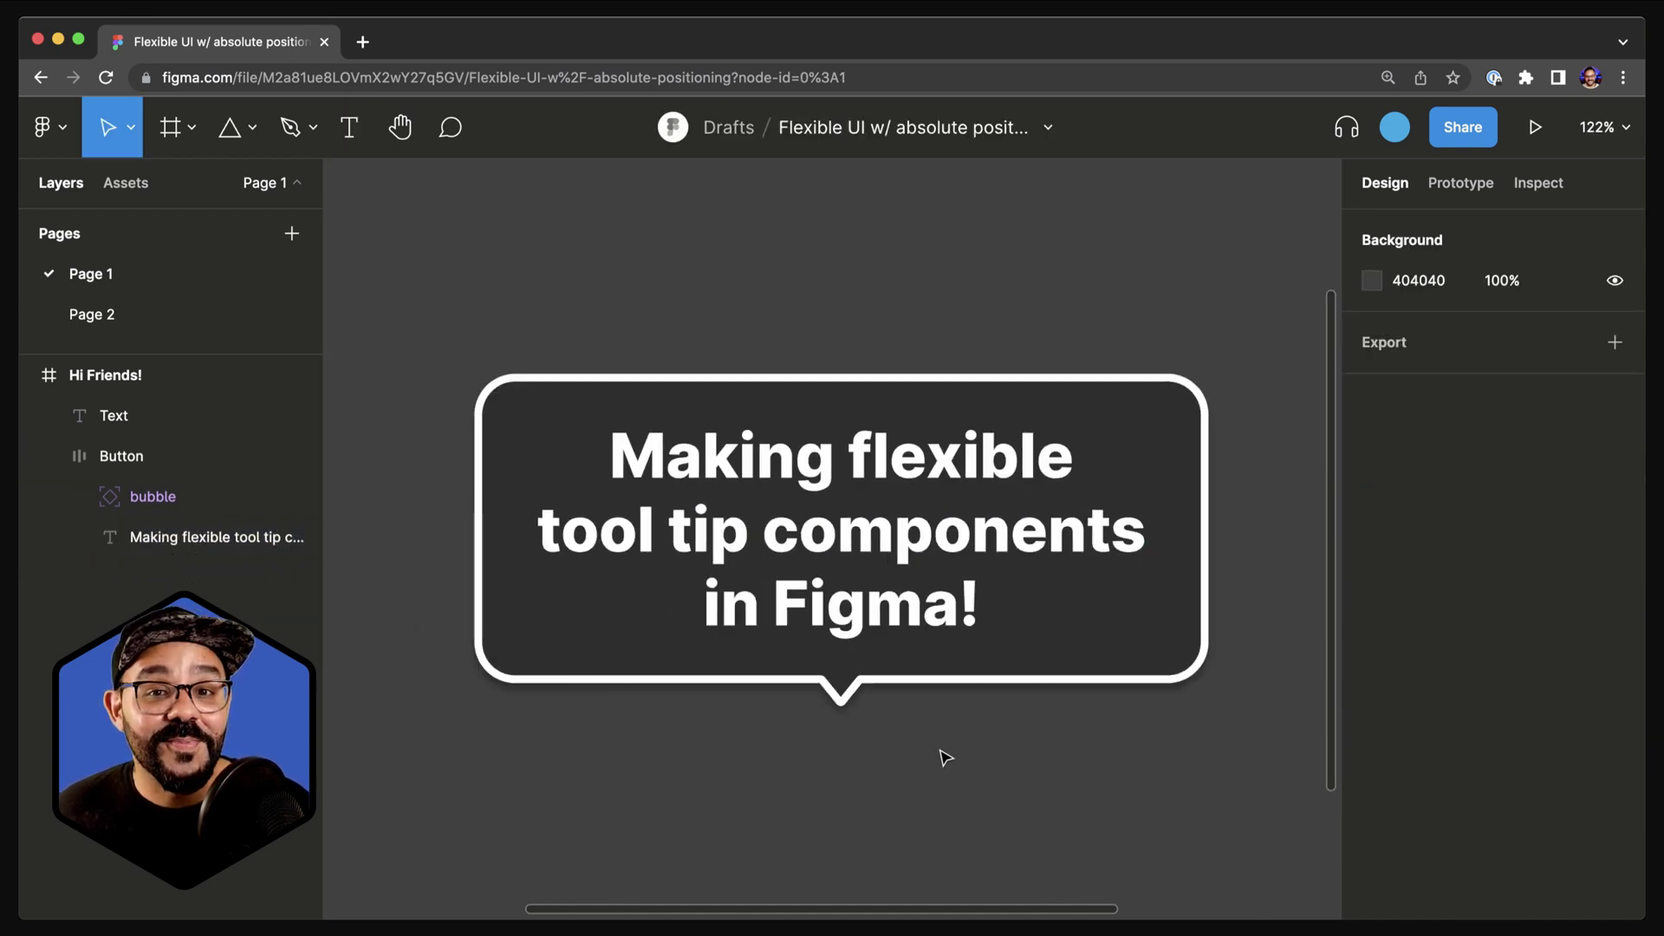
scroll(944, 759, down, 1)
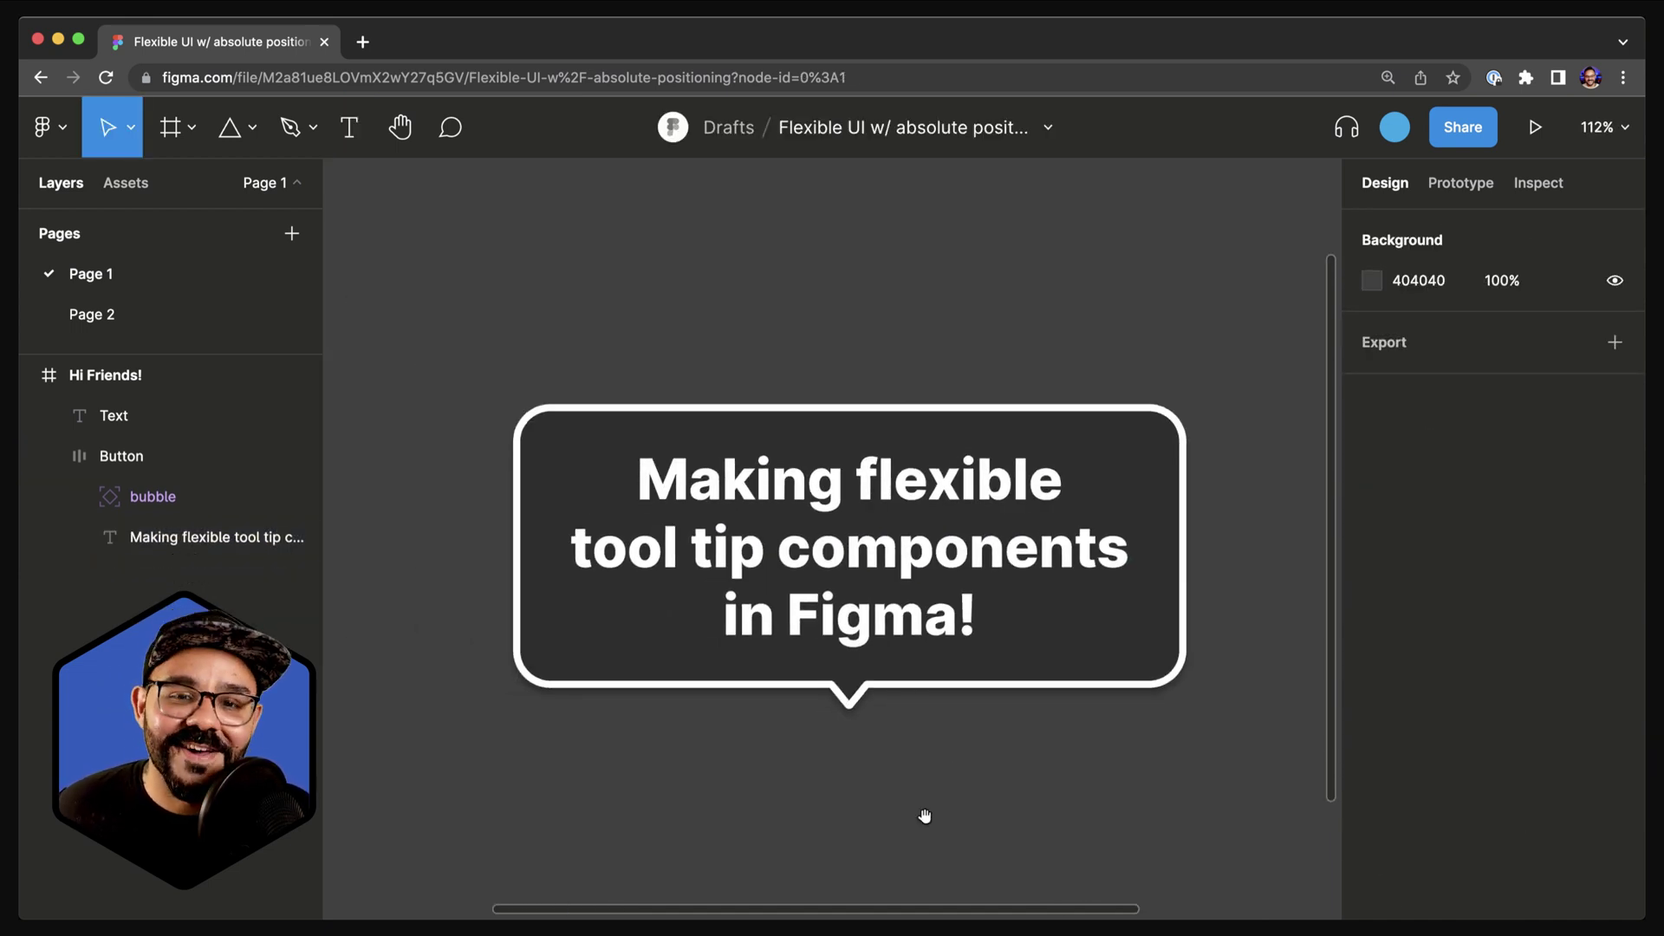
scroll(925, 814, down, 10)
Draw a rectangle on the empty canvas and round its corners
key(r)
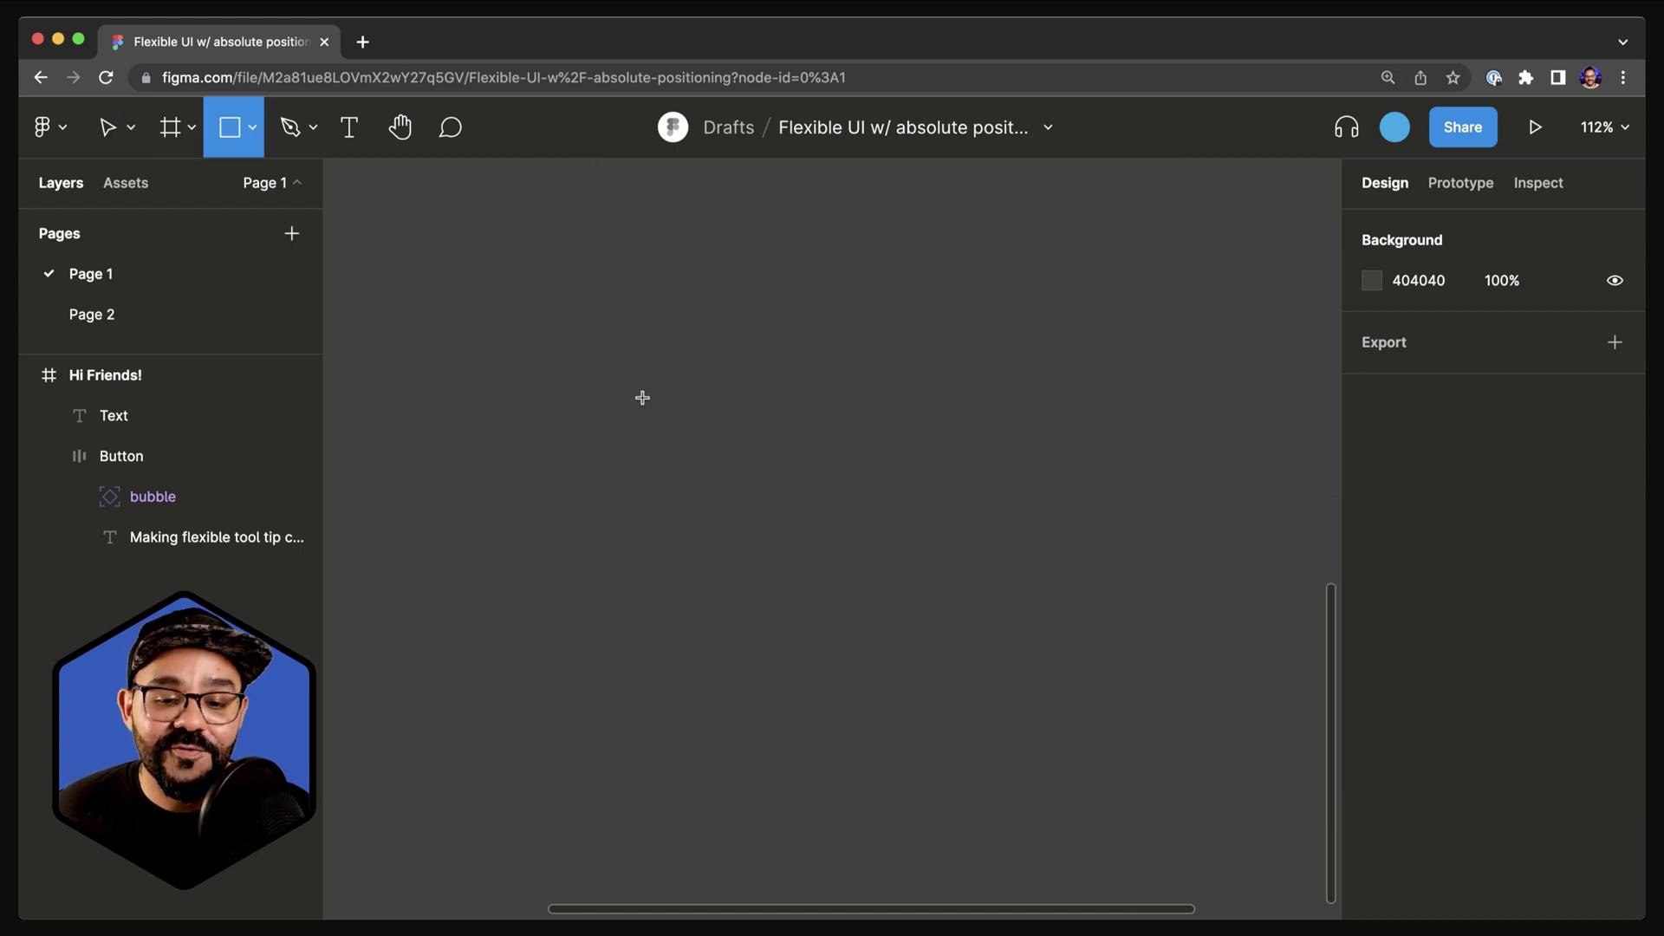
drag(636, 385, 1038, 578)
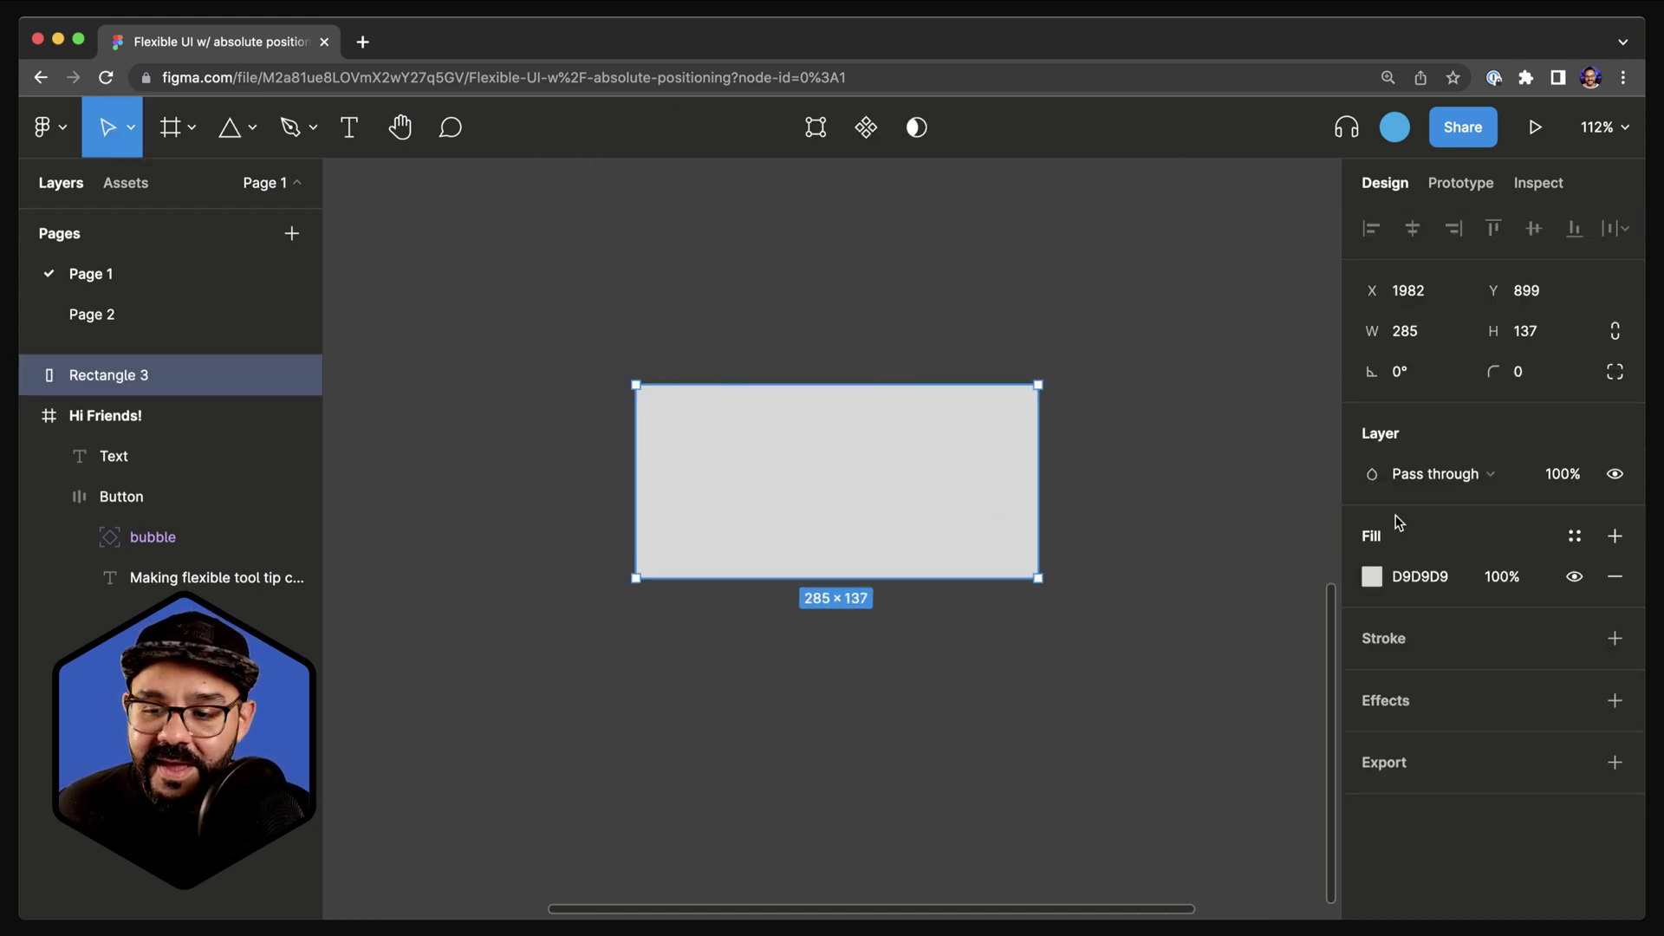
drag(1506, 374, 1596, 387)
click(1141, 582)
scroll(1084, 572, down, 2)
scroll(1083, 572, right, 1)
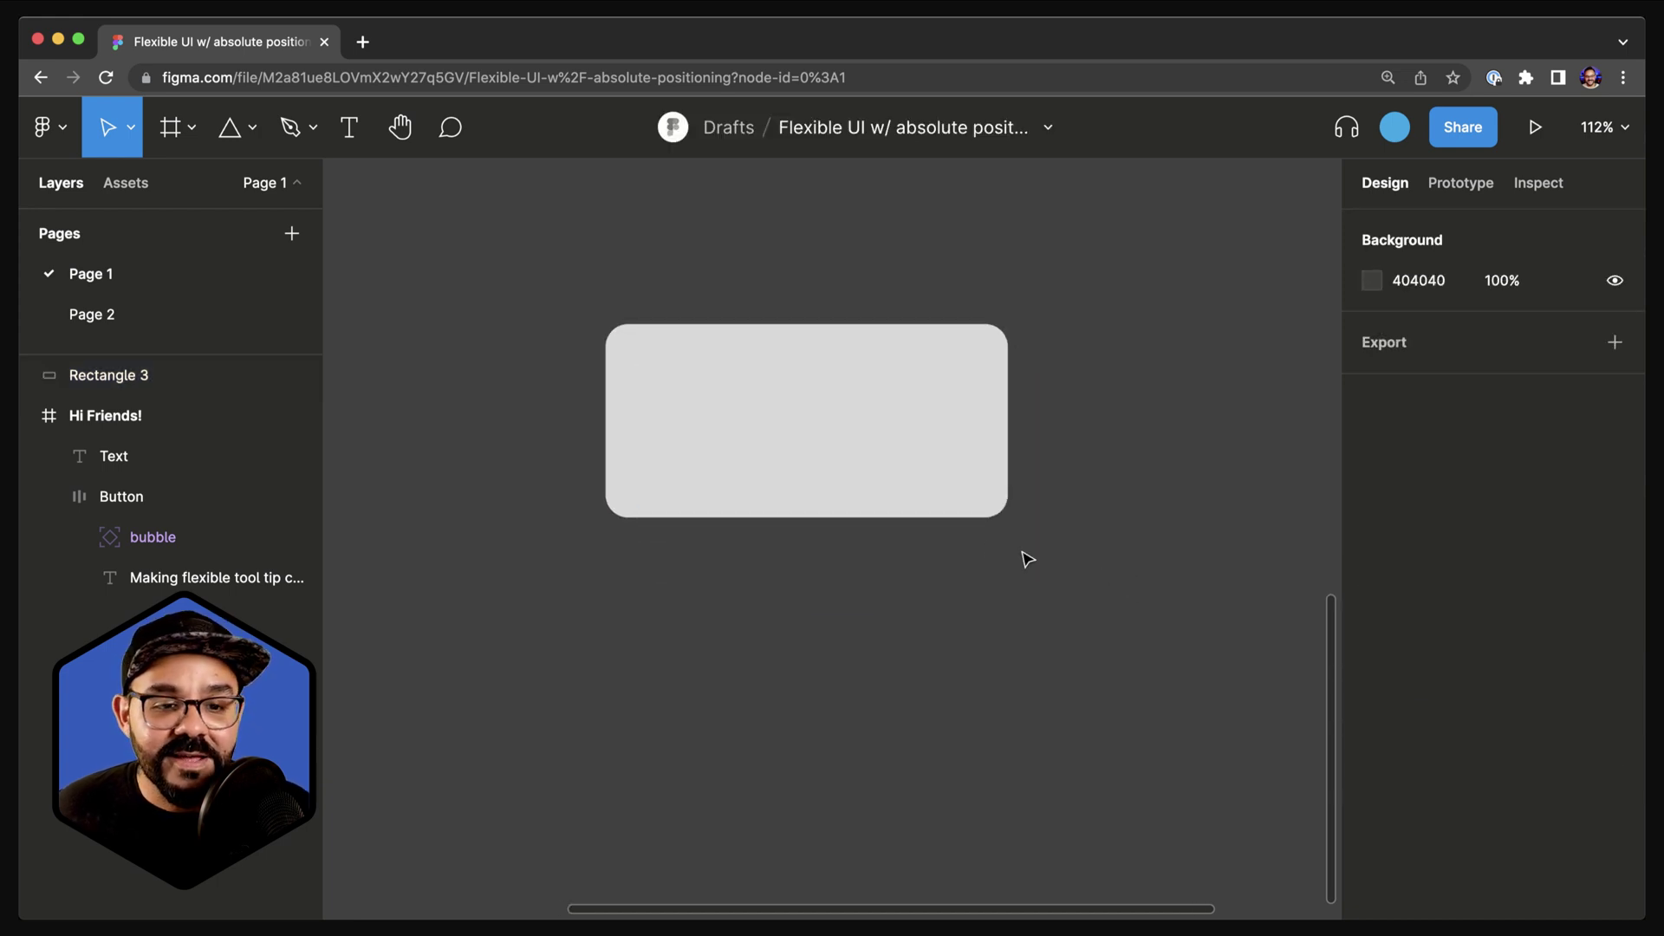
Draw a polygon triangle, rotate it to point downward, and move it under the rectangle's centre
click(252, 129)
click(252, 308)
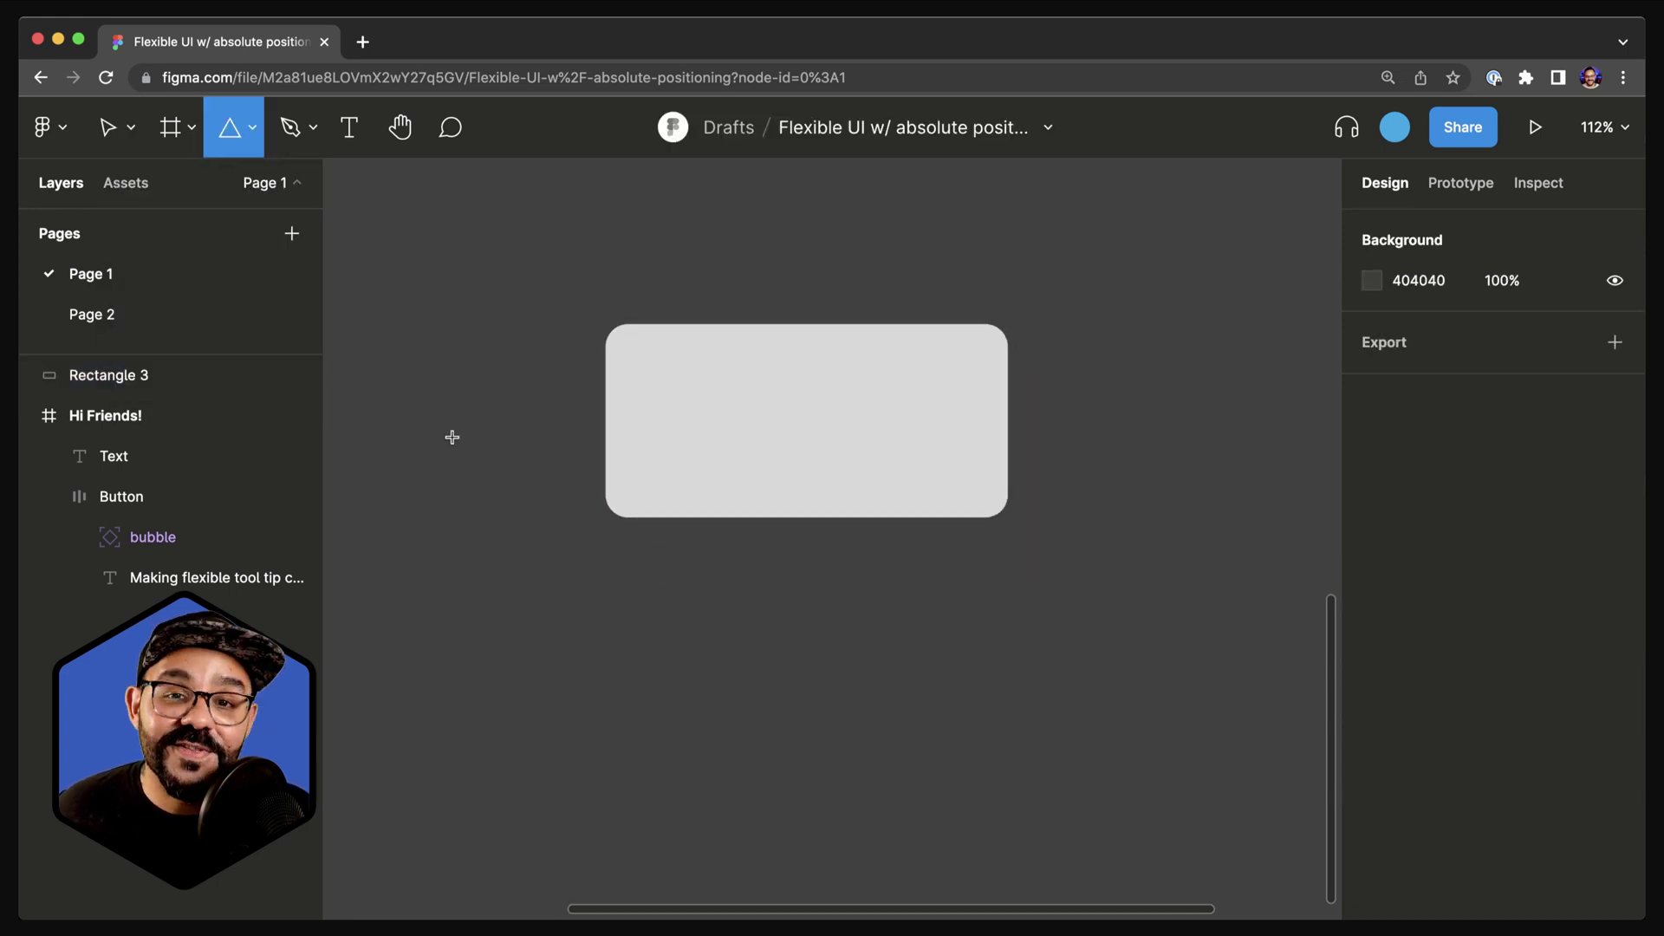
drag(764, 579, 853, 668)
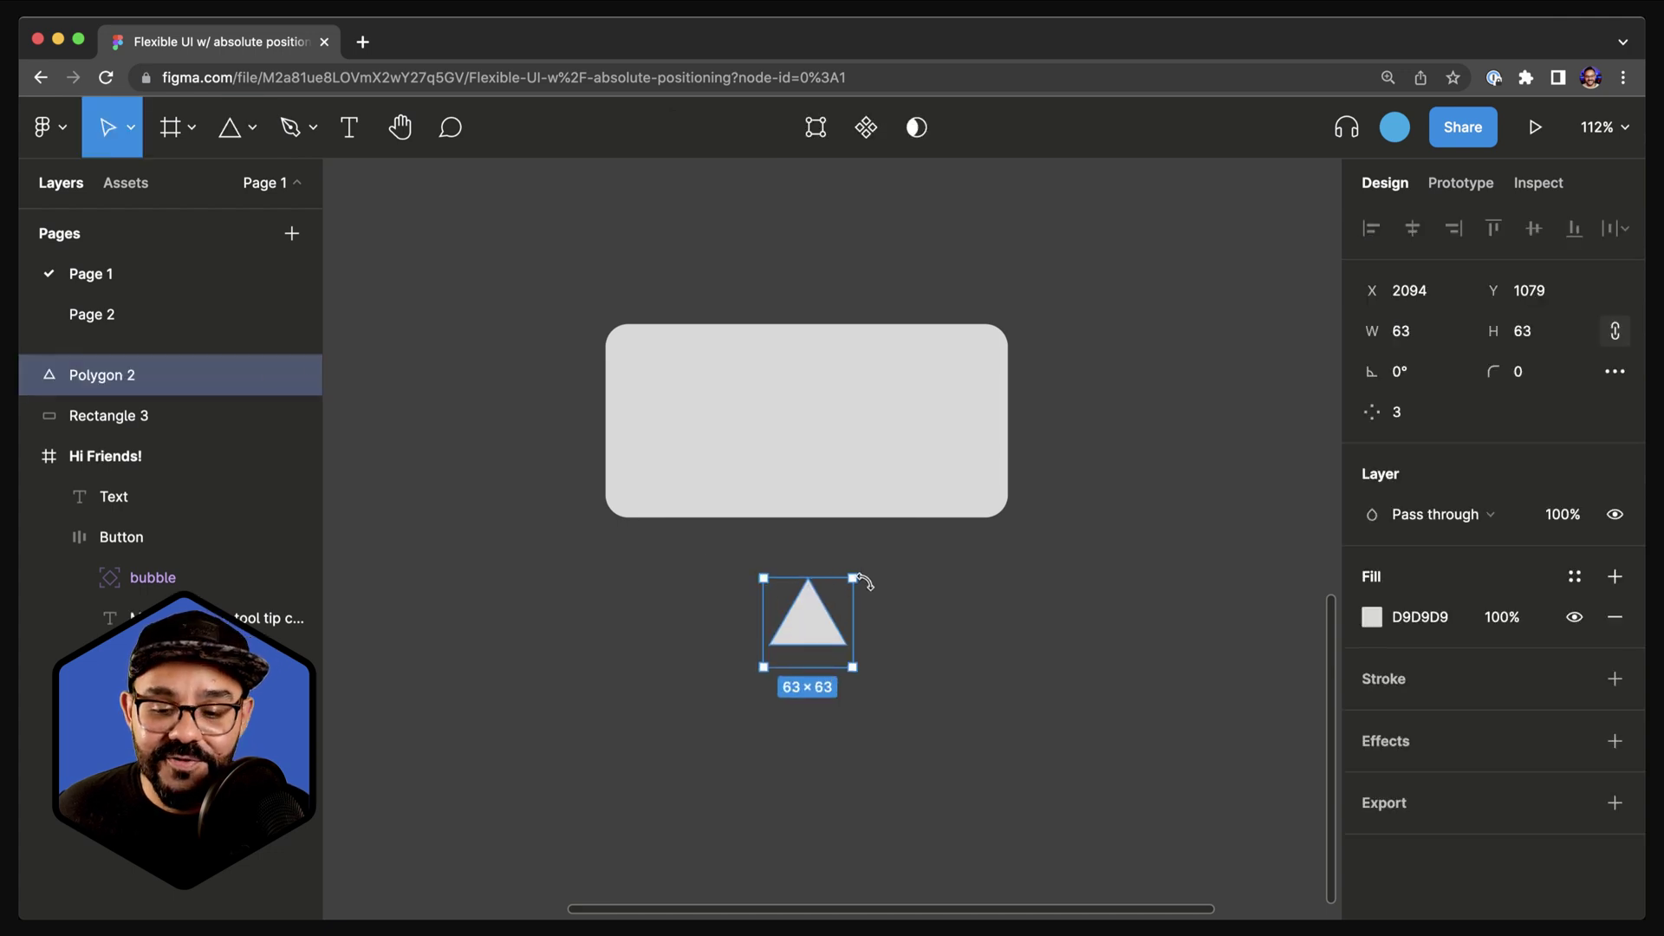
drag(864, 574, 676, 705)
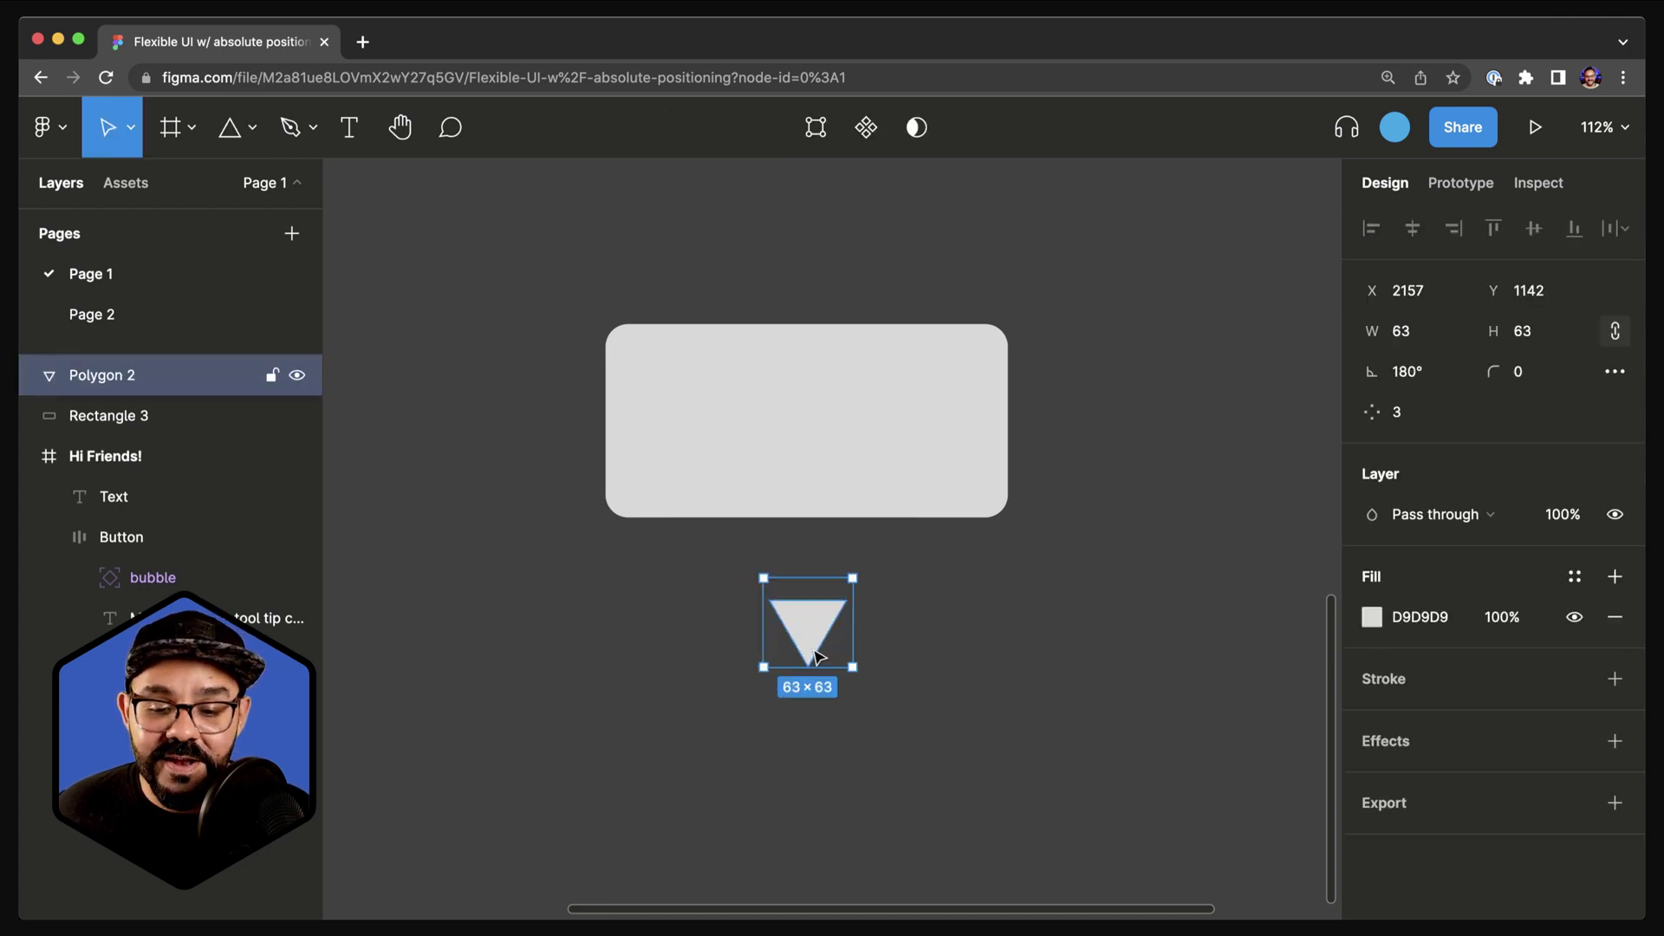
key(super+e)
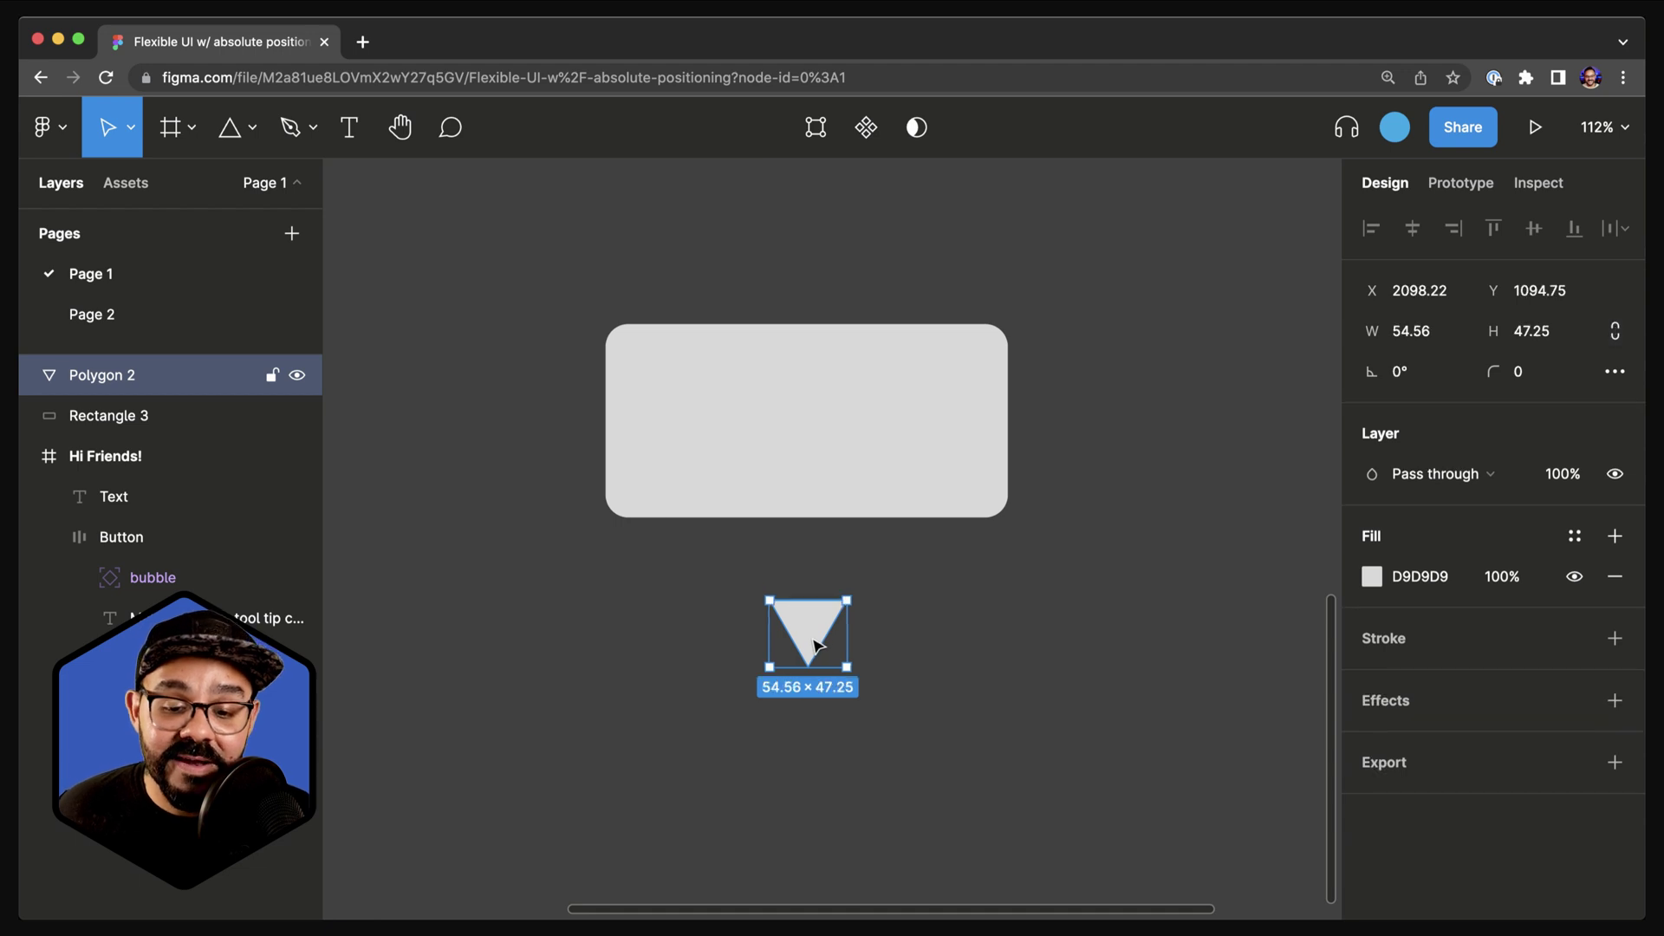
drag(819, 641, 808, 562)
Size the triangle to 40 × 24, snap it to the rectangle's bottom edge, and select both shapes
click(1438, 333)
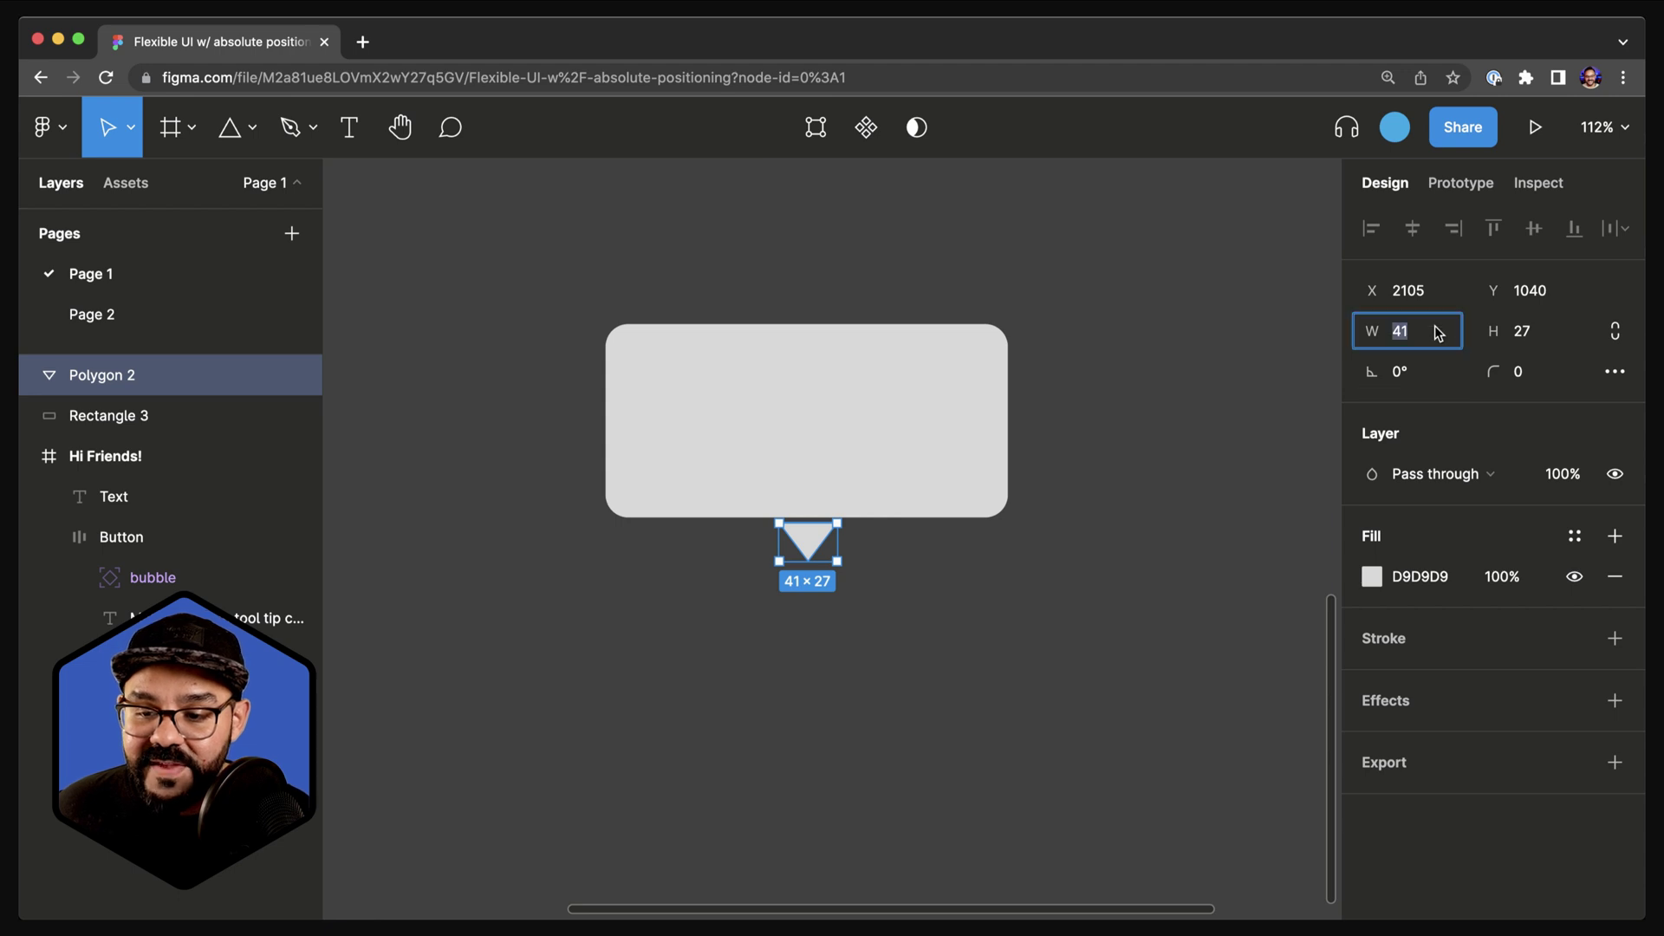
text(40)
key(Tab)
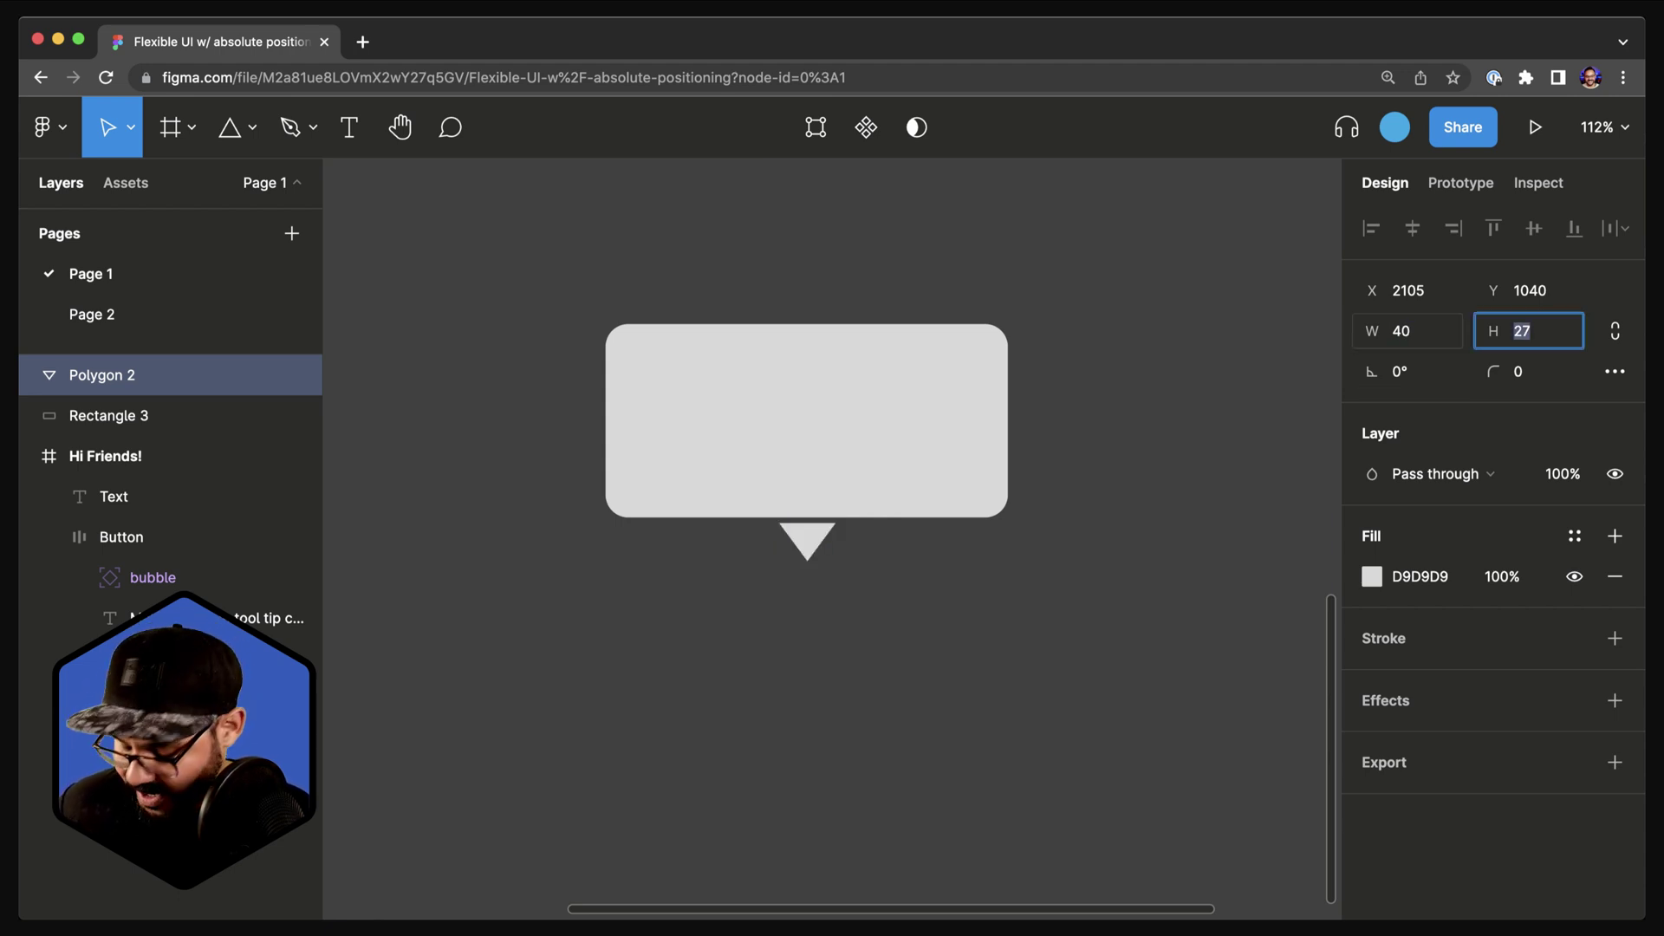
text(24)
key(Return)
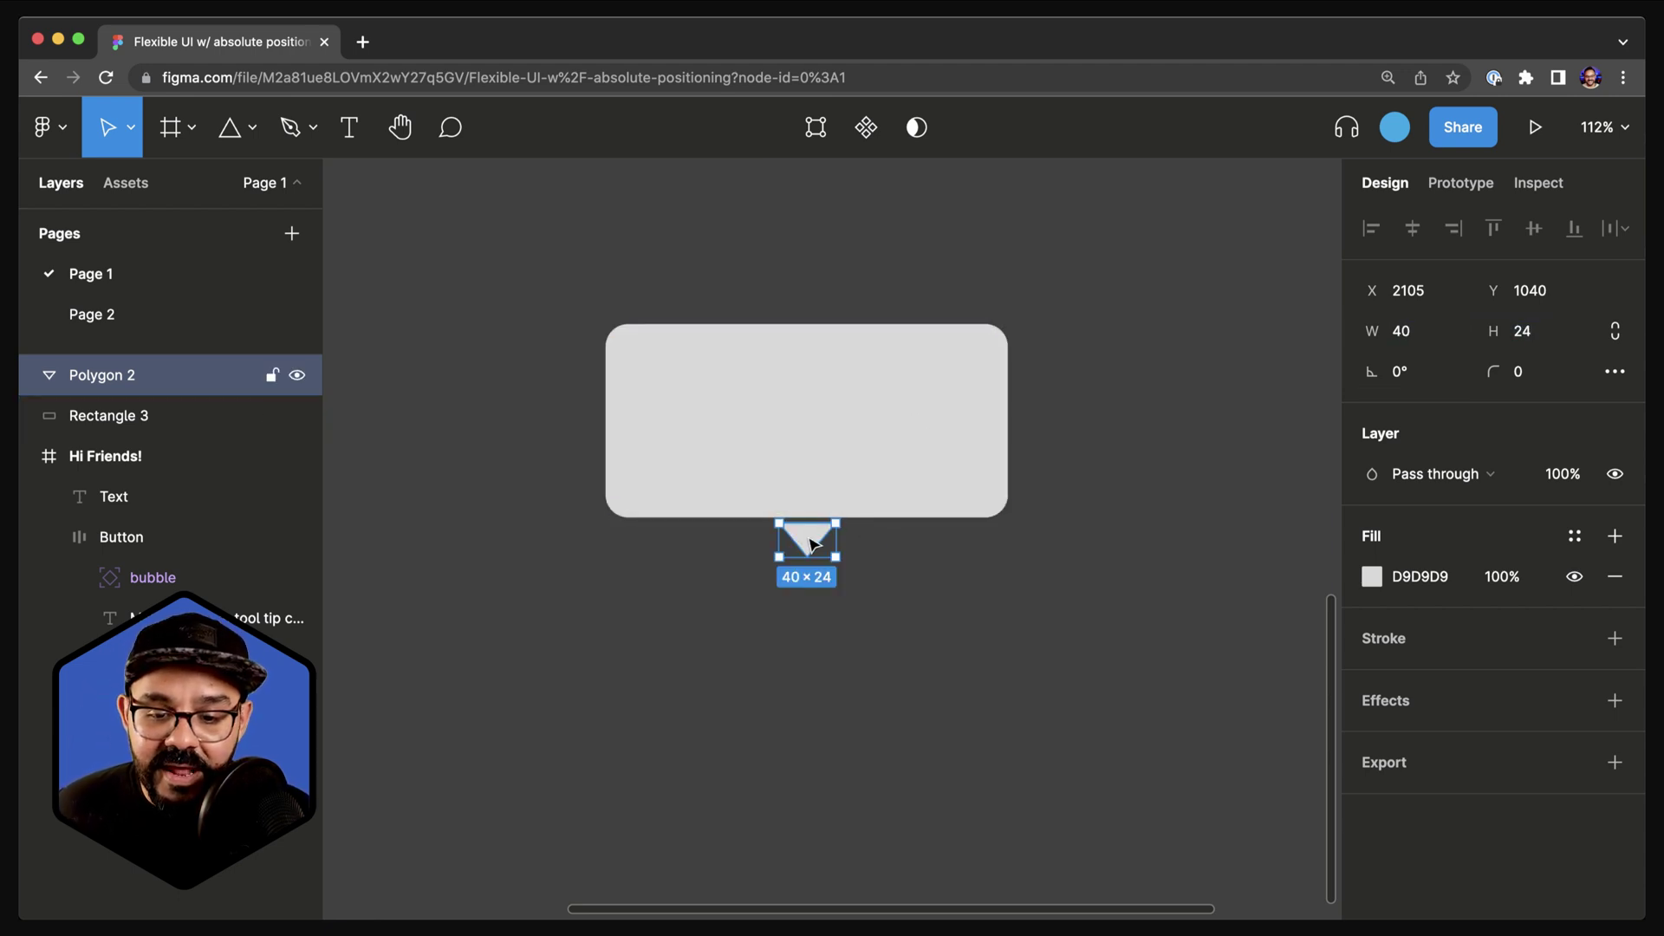
drag(815, 542, 818, 534)
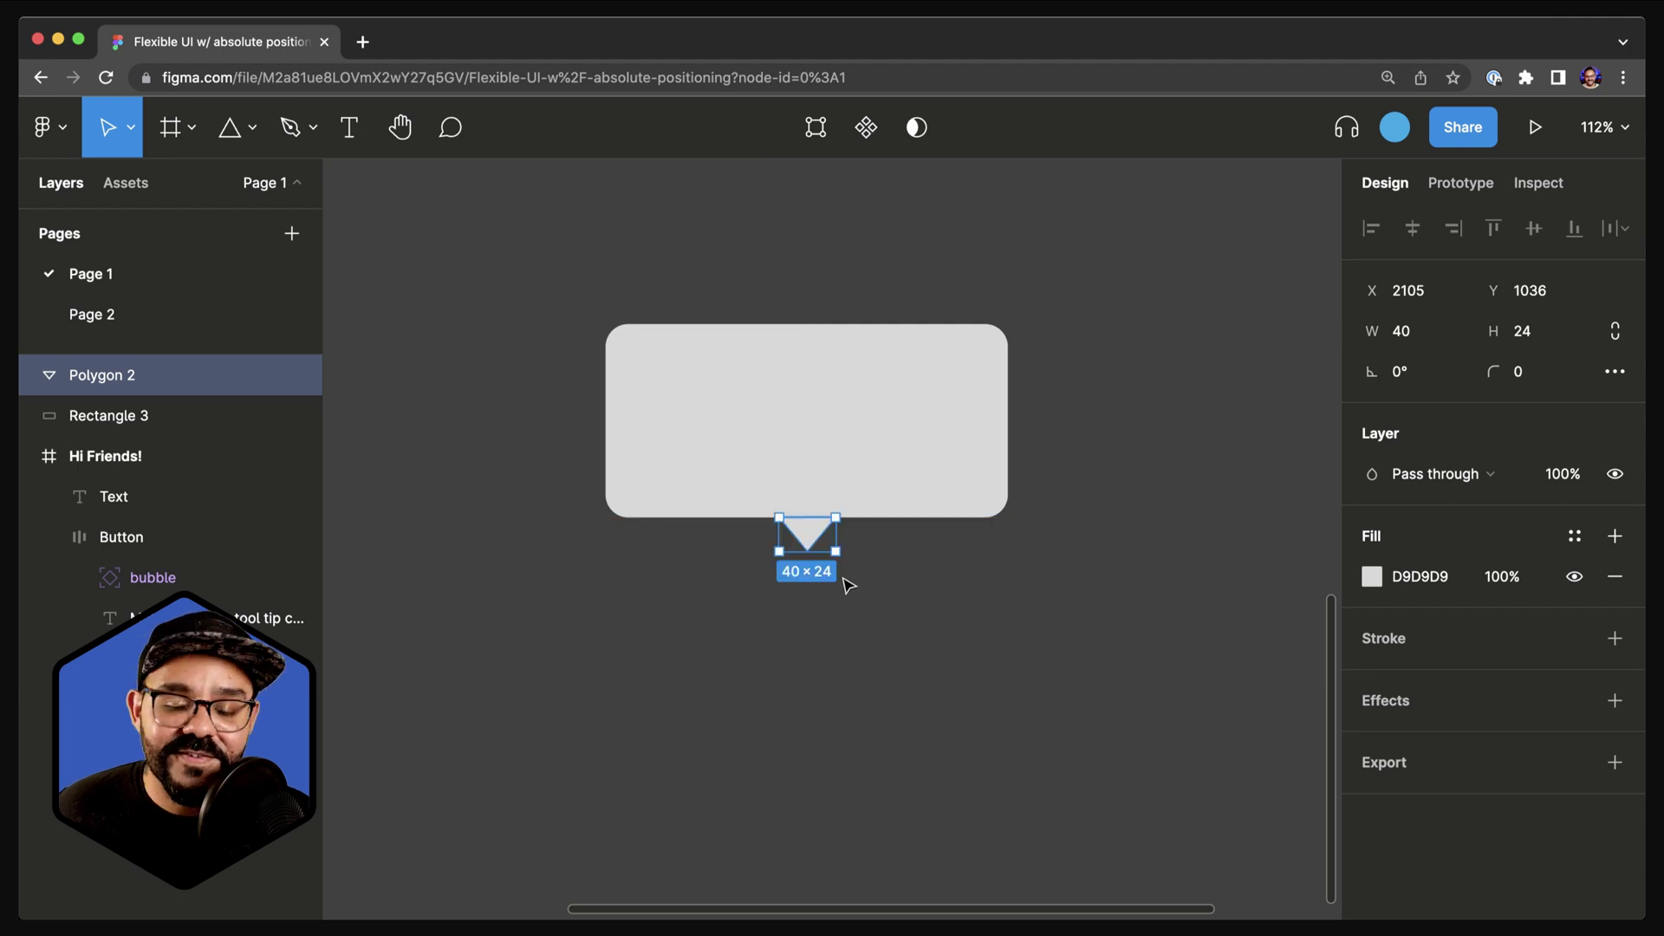
click(915, 623)
drag(979, 689, 807, 451)
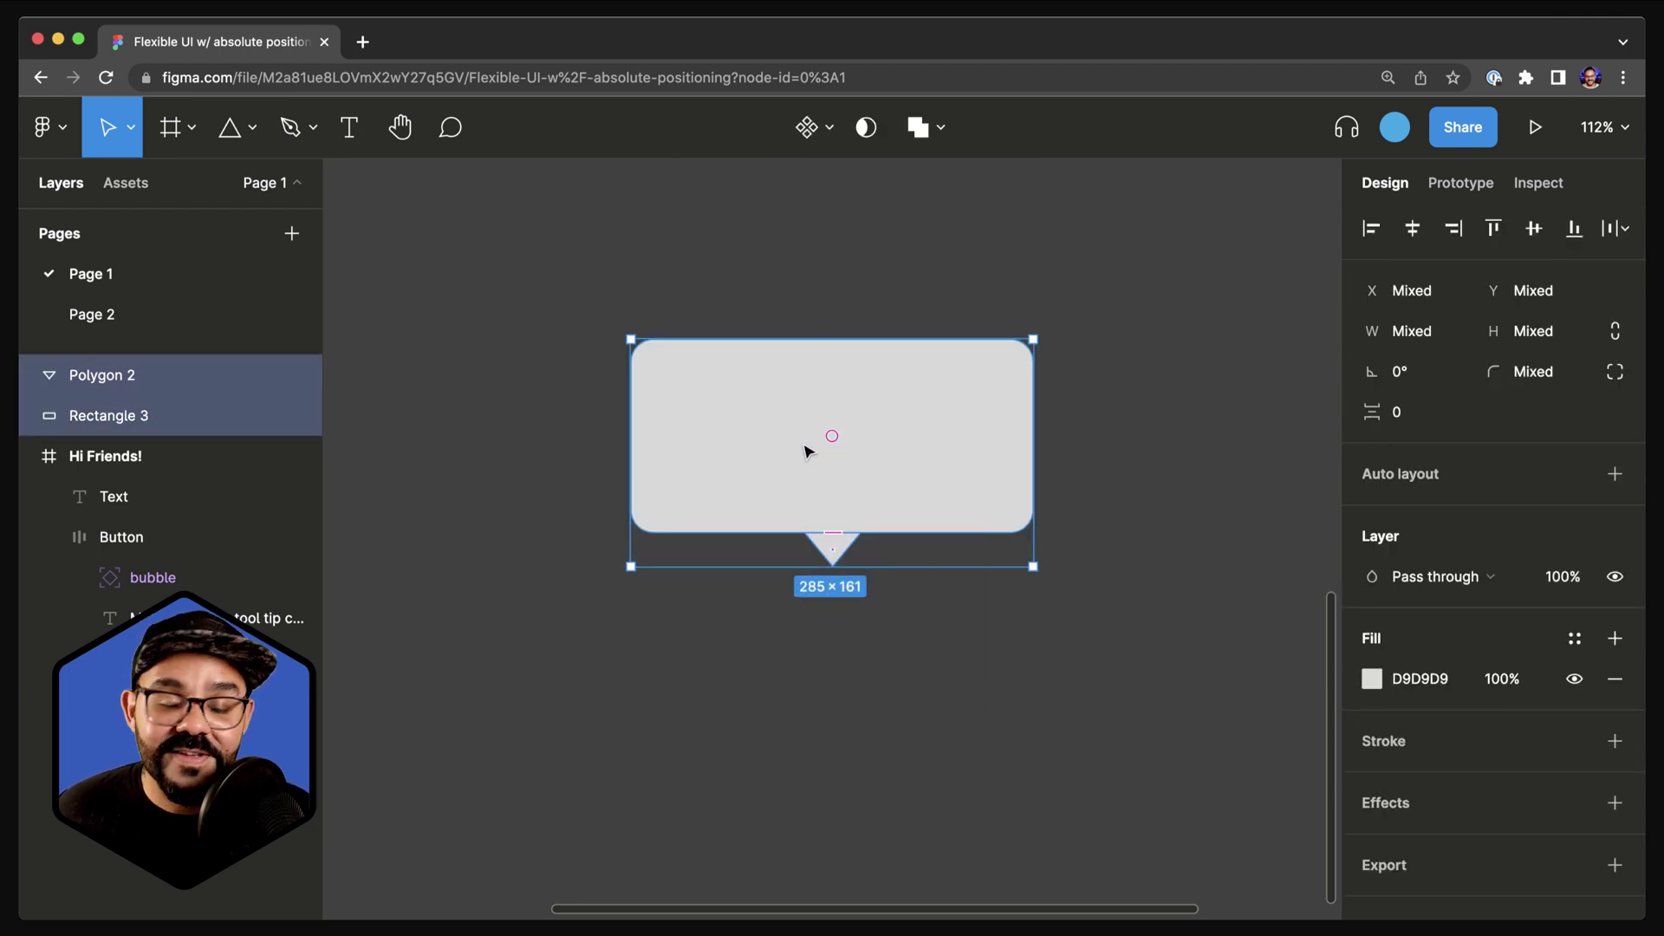
Union the rectangle and triangle into one shape with corner radius 4
click(917, 127)
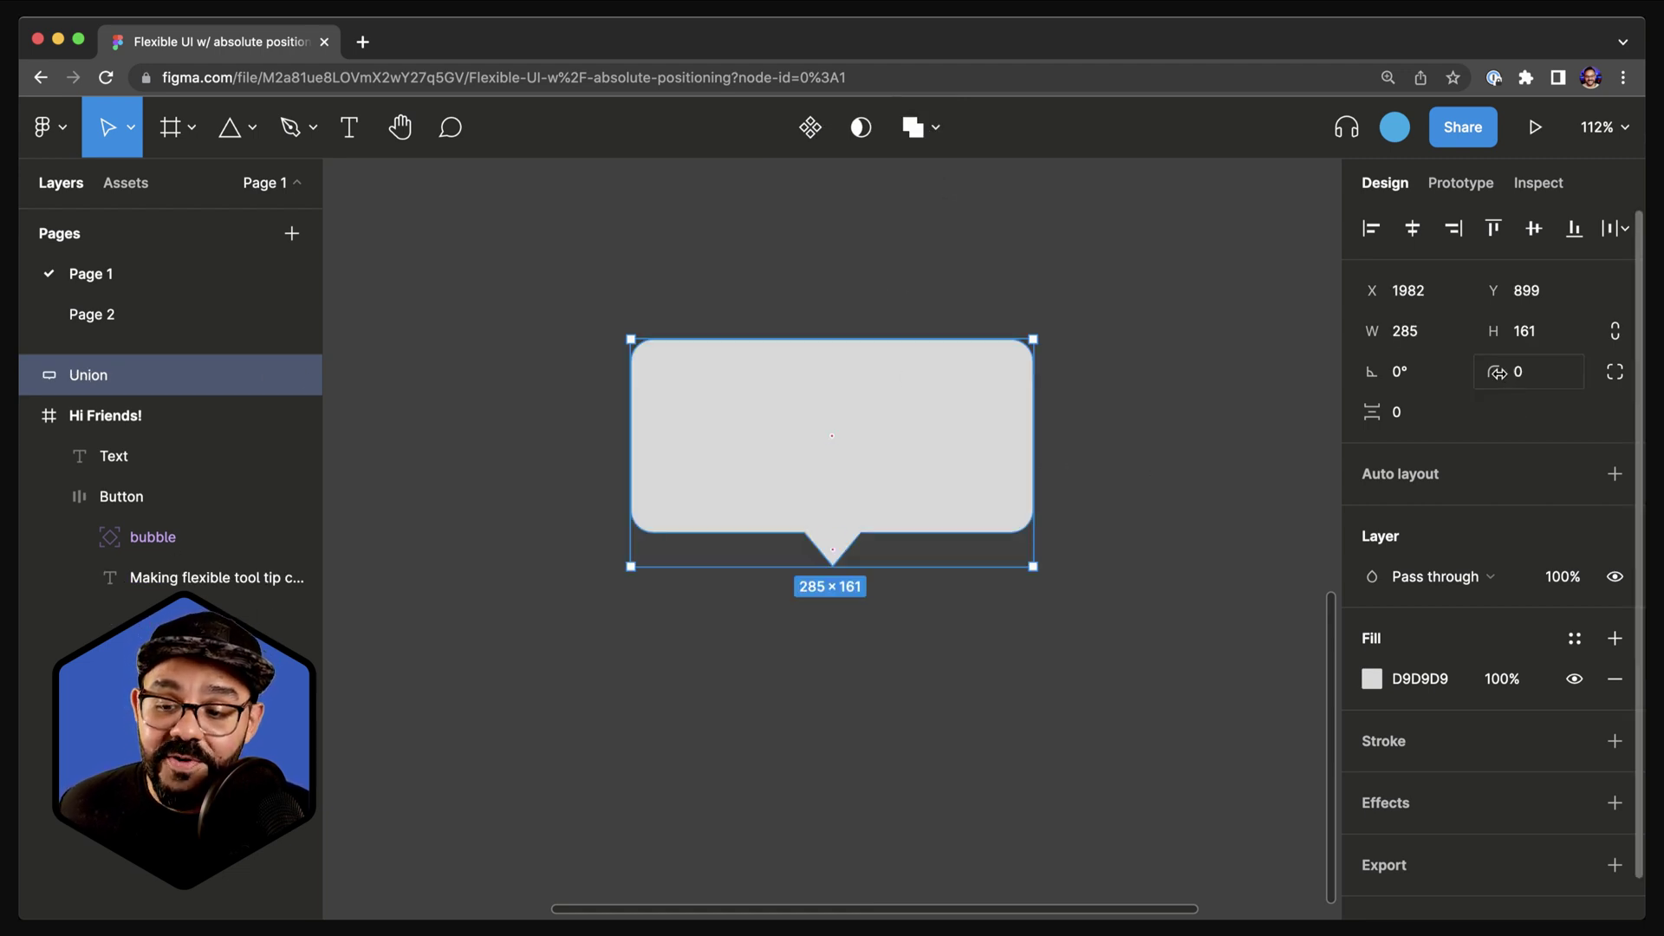
drag(1493, 372, 1594, 379)
scroll(884, 550, up, 5)
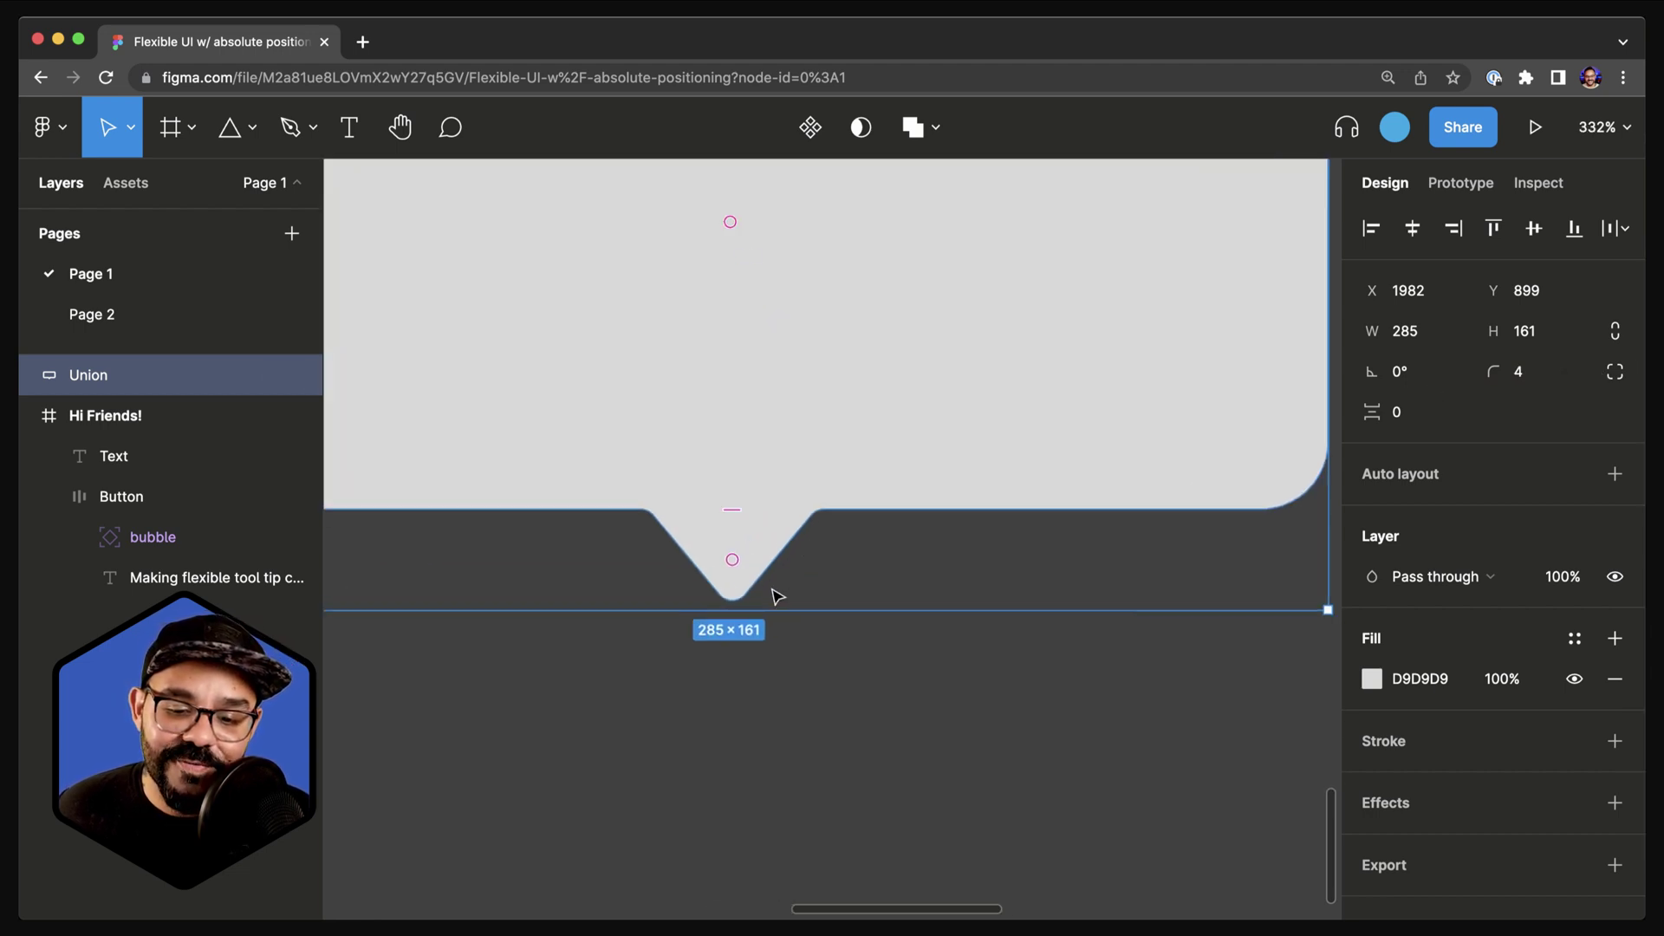
click(824, 730)
scroll(822, 728, down, 5)
click(744, 507)
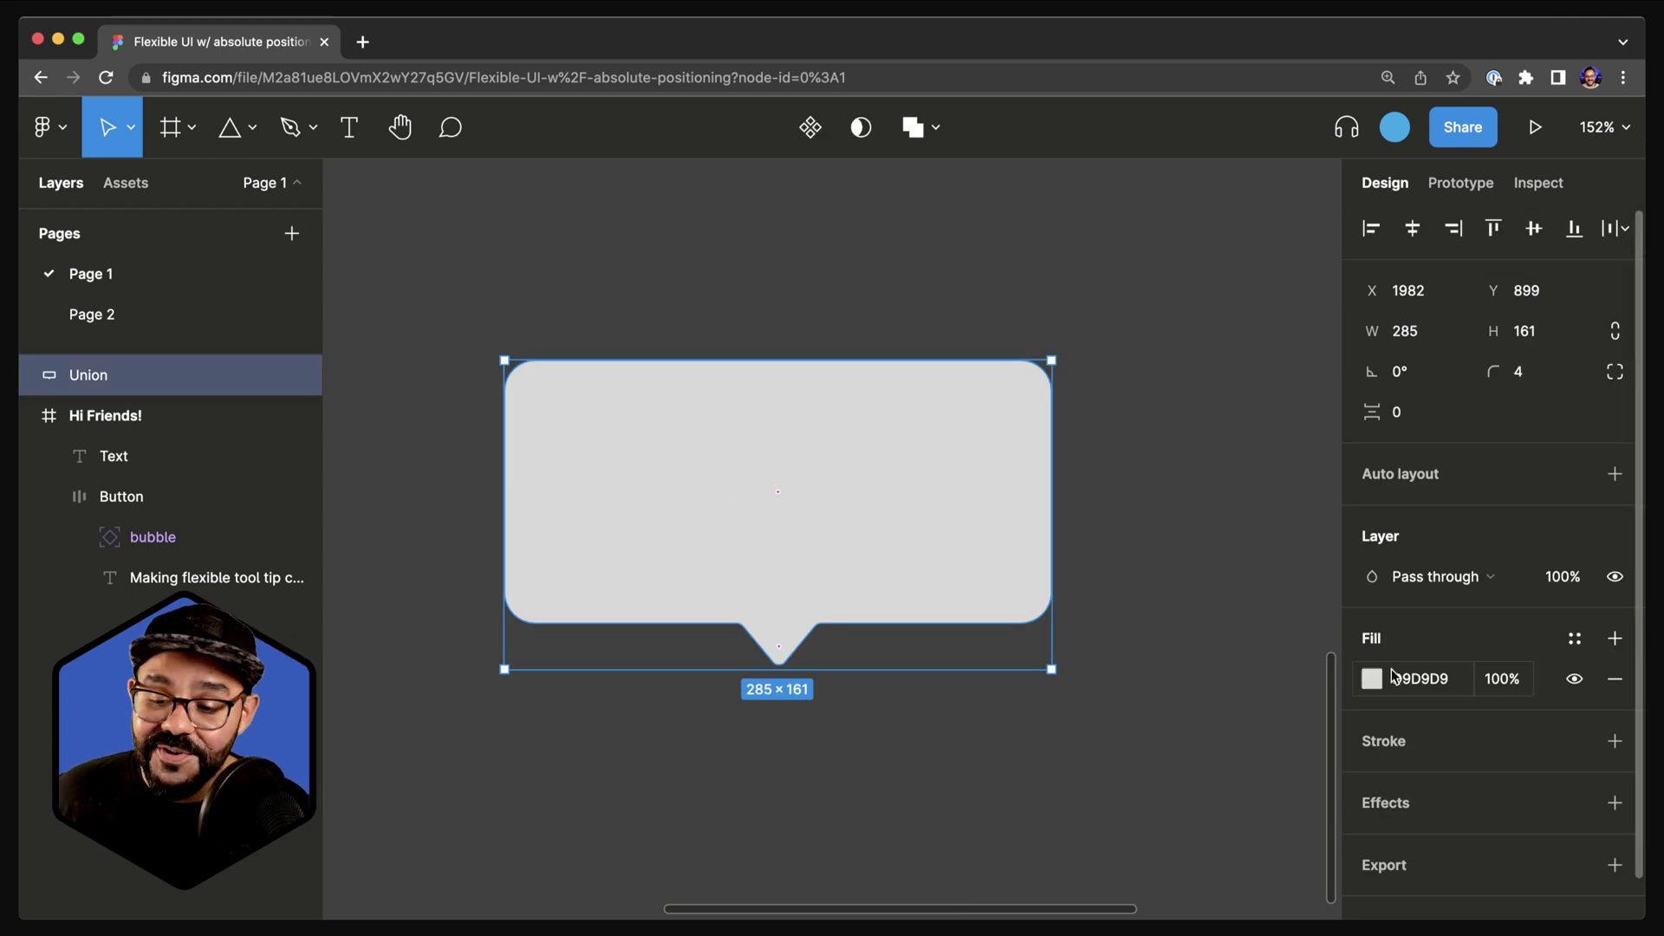
Give the bubble a black 000000 stroke, centre-aligned, with weight 8
click(1384, 743)
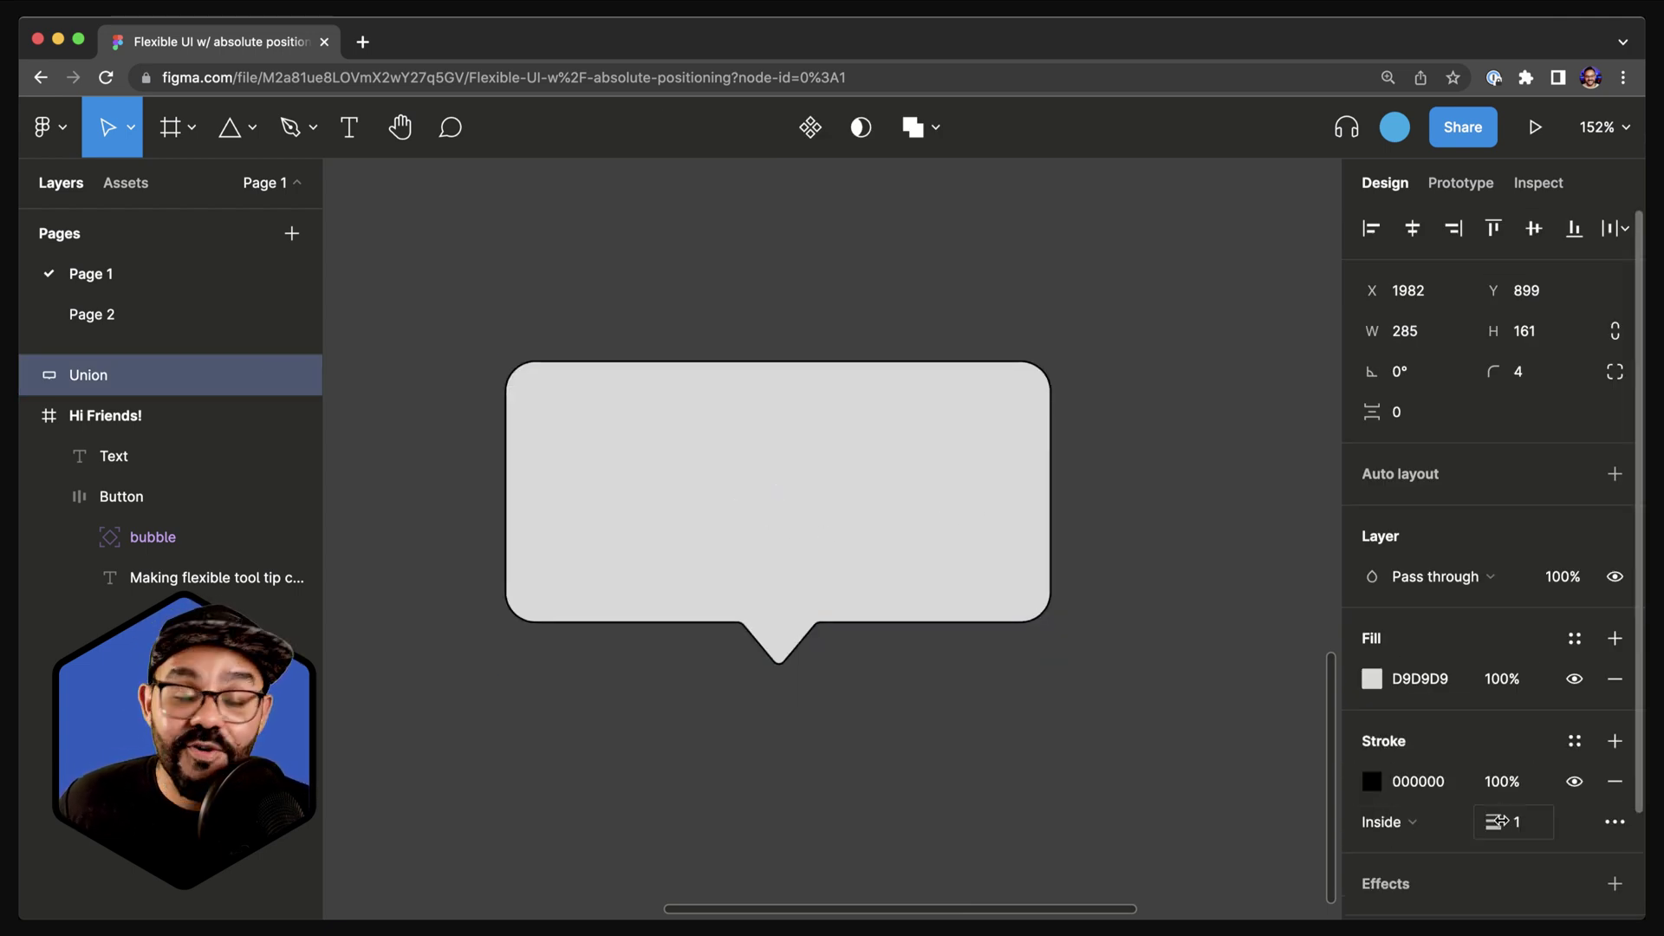
drag(1495, 822, 1504, 821)
click(1409, 825)
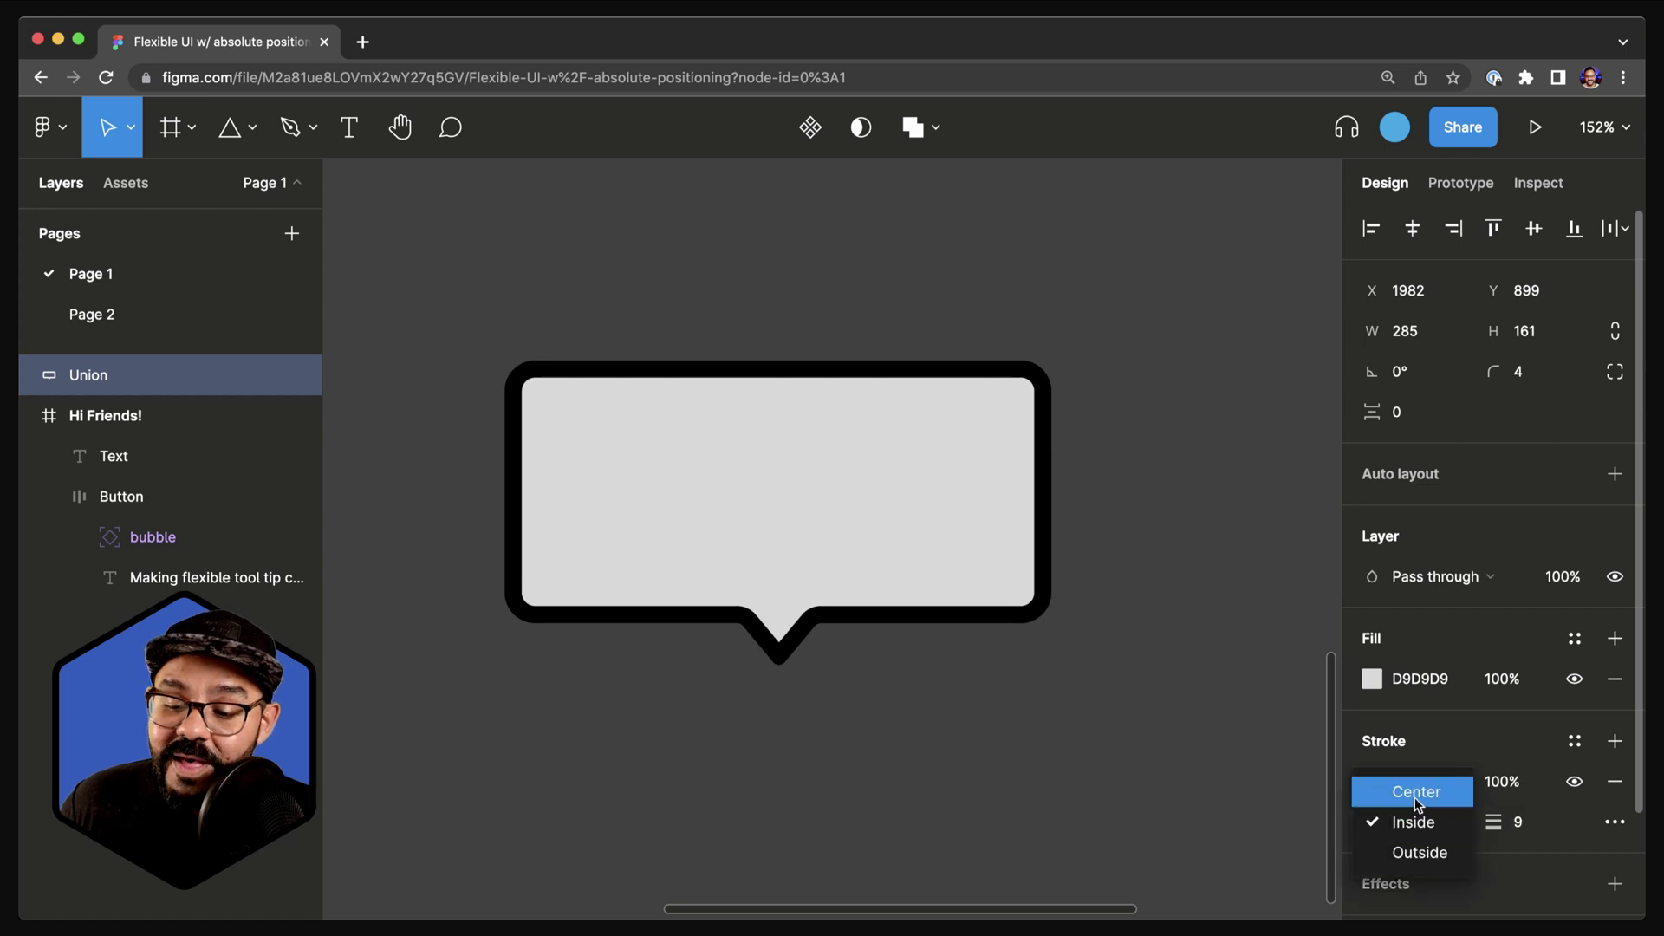
click(1415, 794)
click(1519, 824)
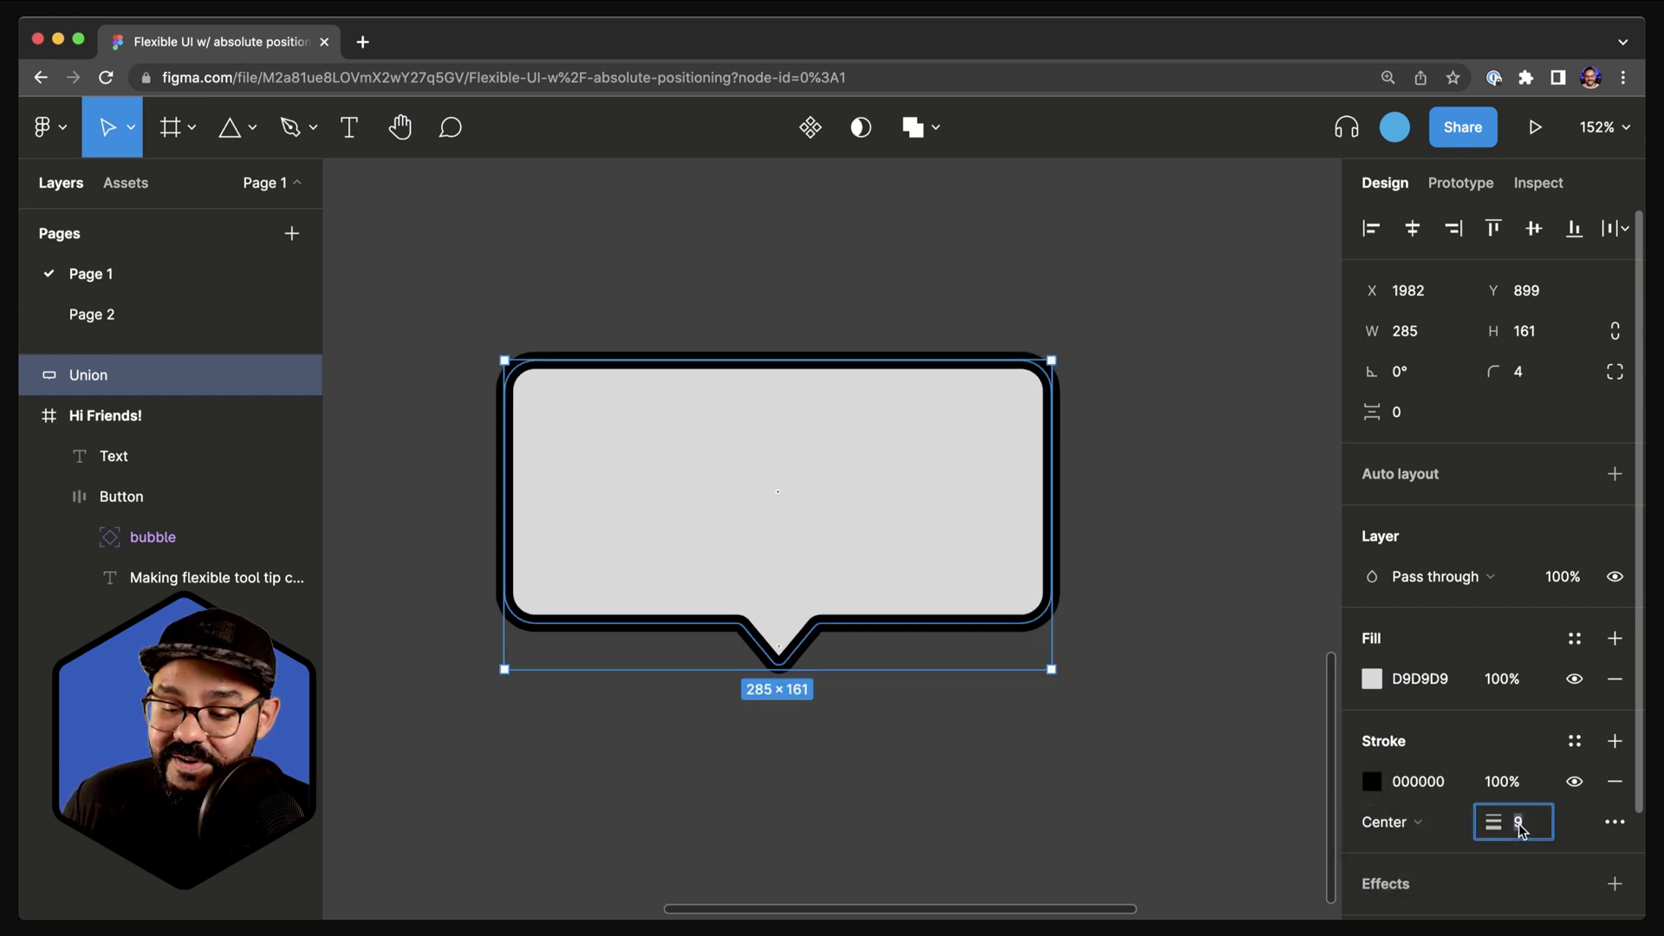
key(Return)
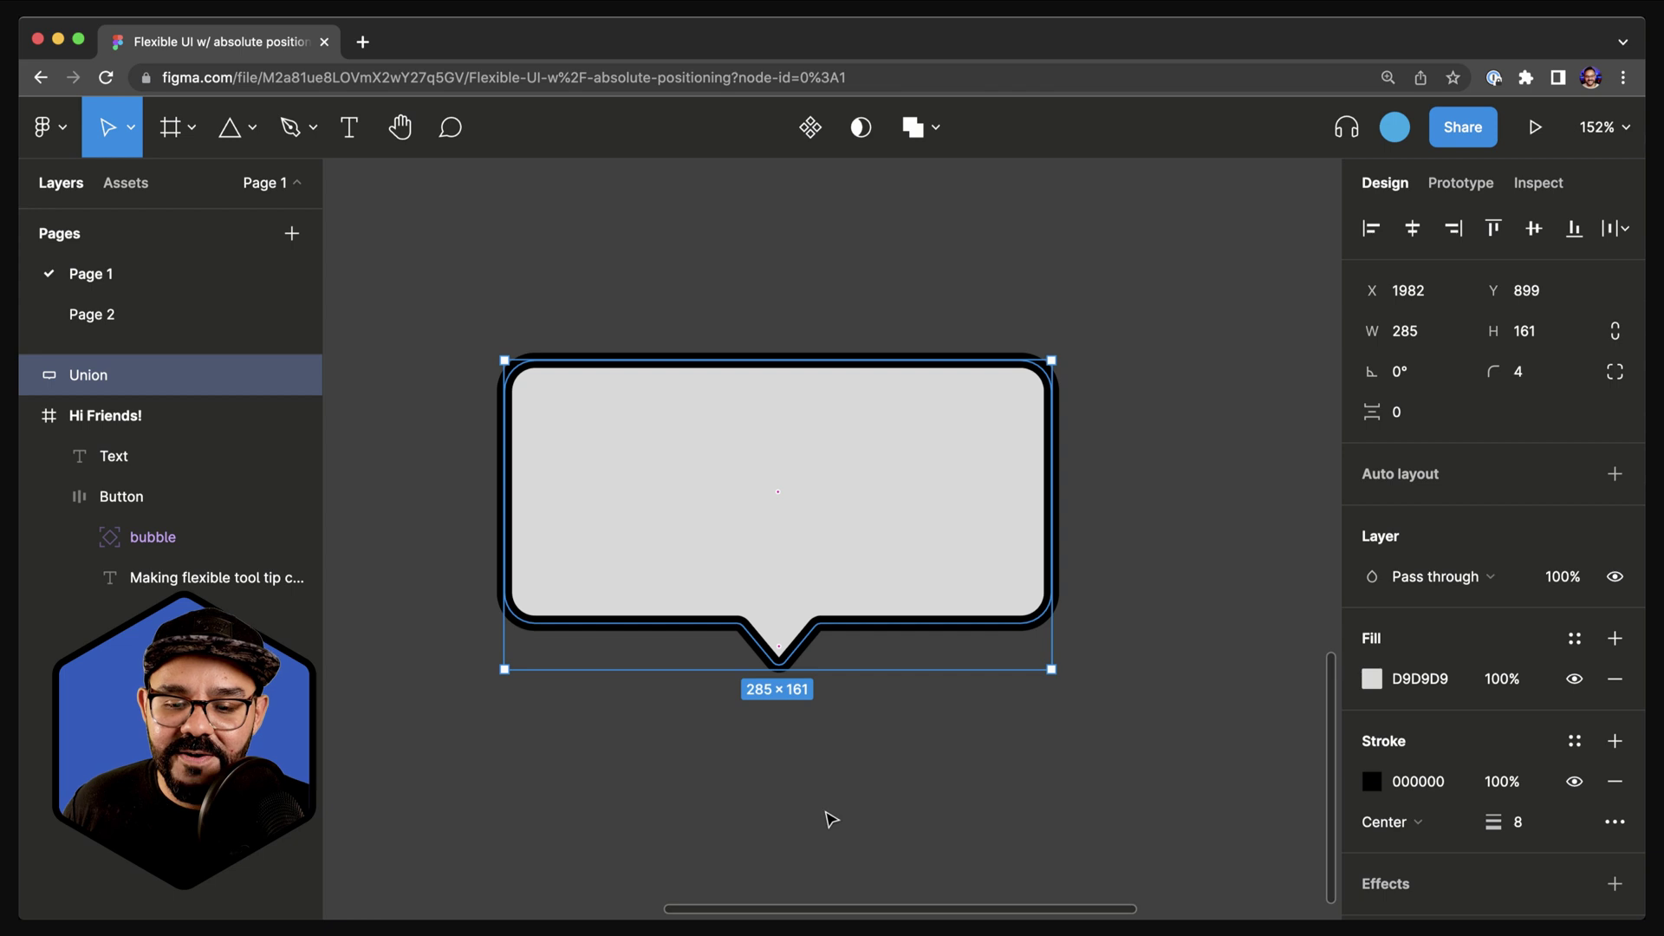
click(830, 819)
scroll(888, 479, left, 2)
scroll(888, 479, down, 1)
click(884, 477)
drag(884, 476, 804, 436)
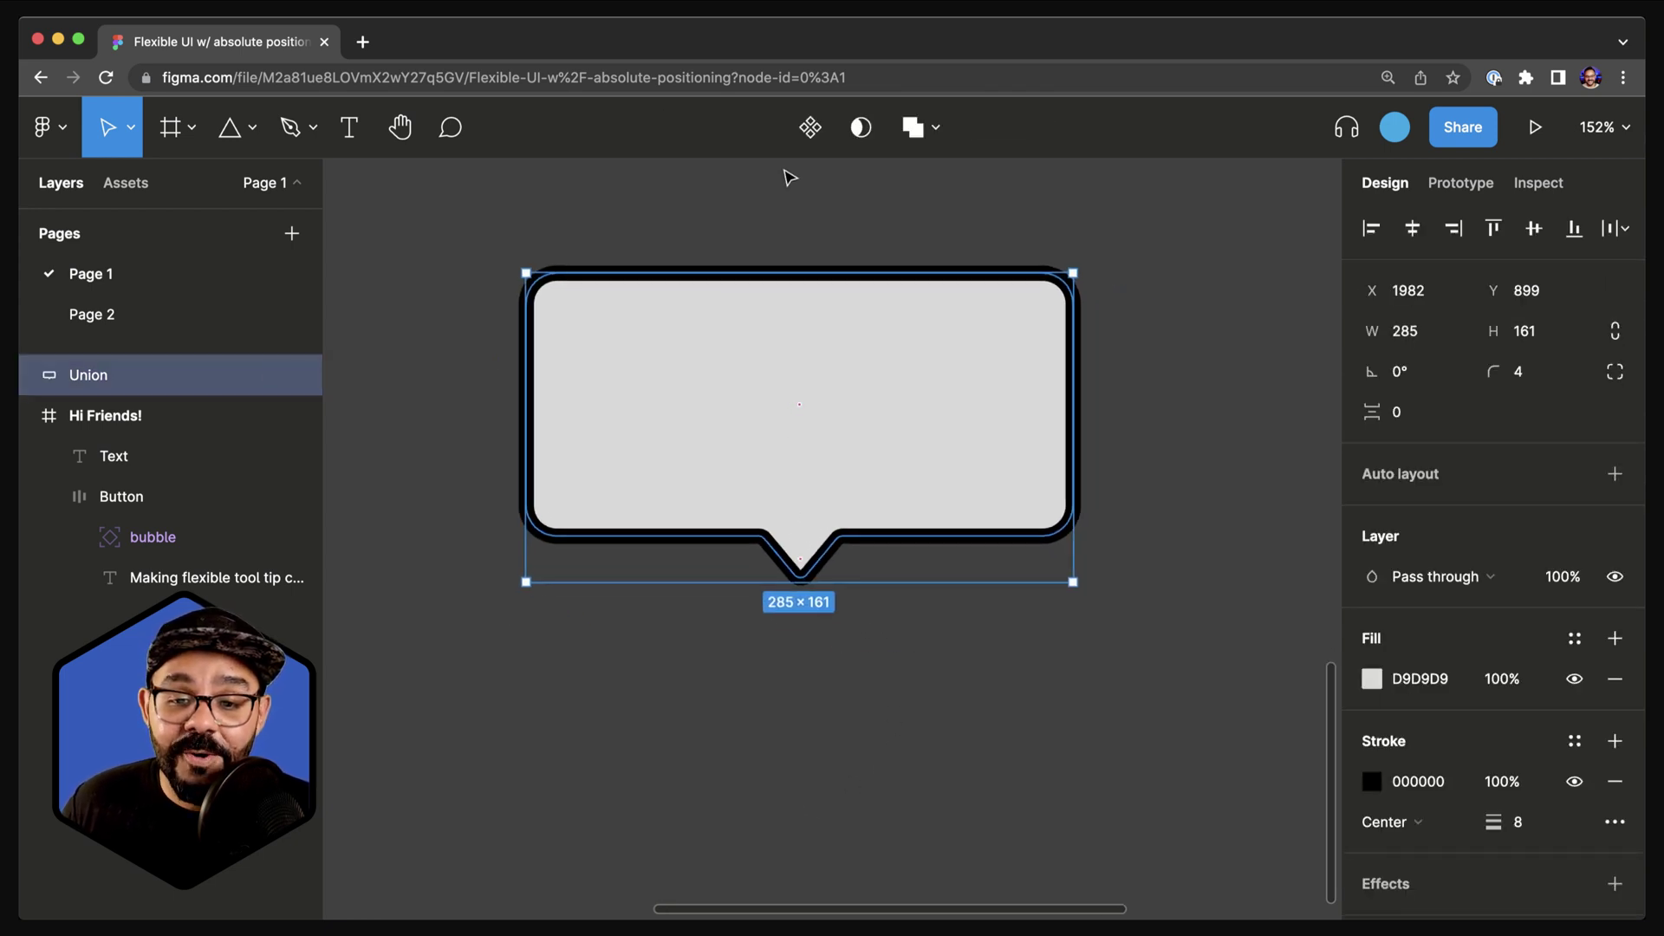
Turn the bubble shape into a component and rename it Bubble
click(810, 130)
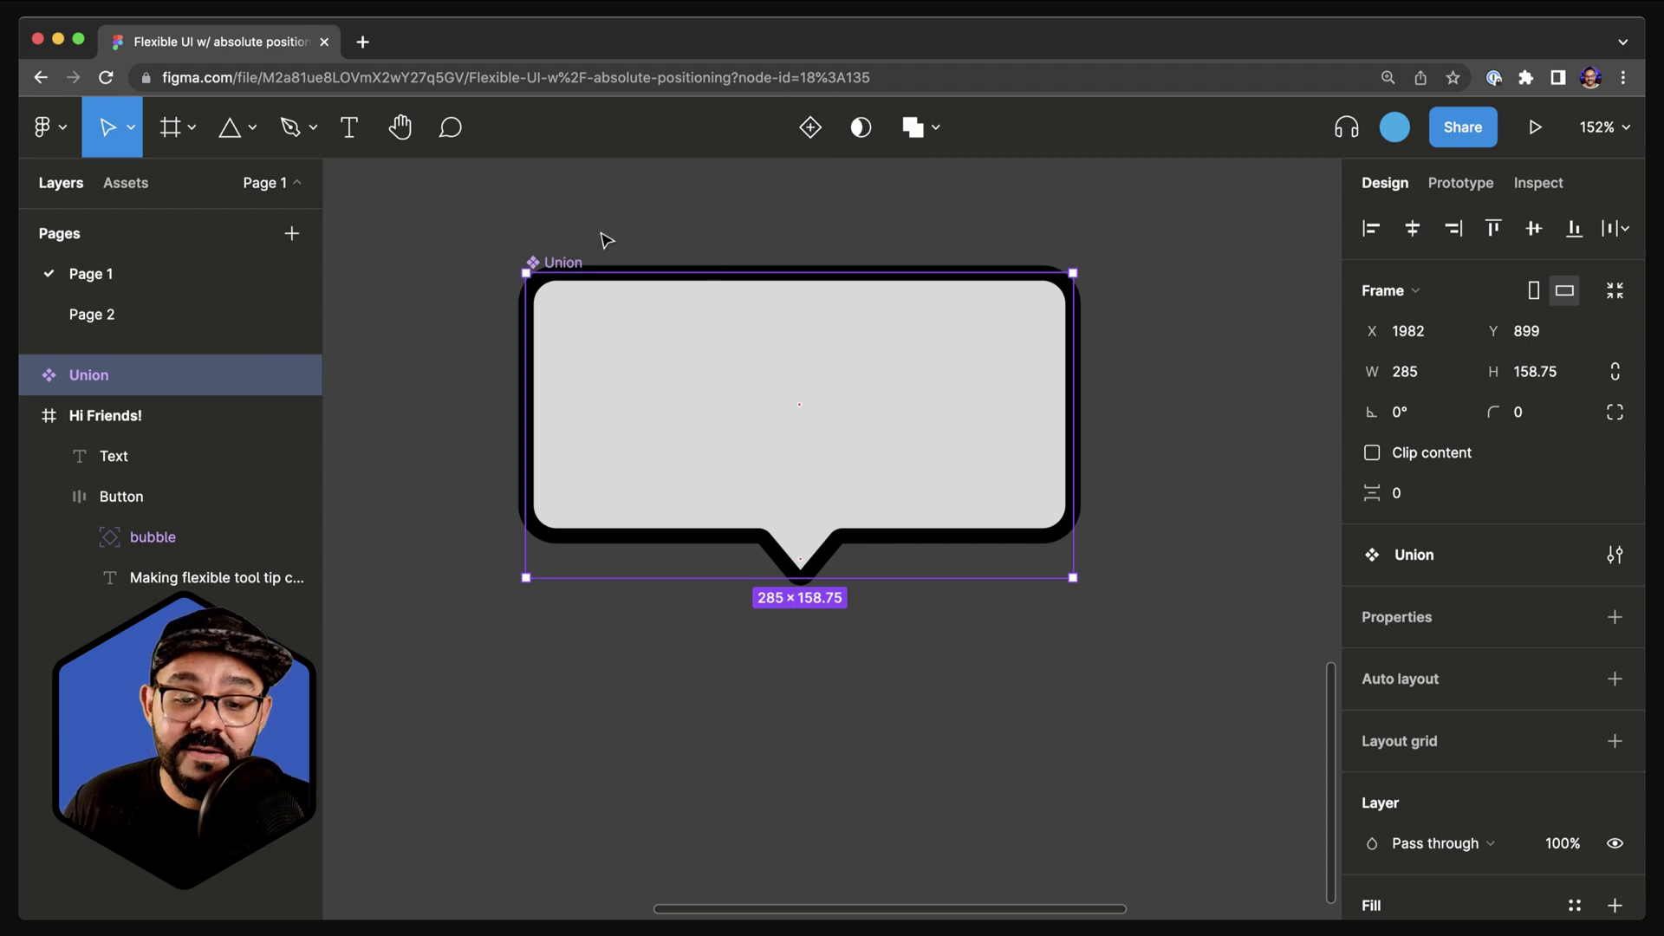
double_click(546, 260)
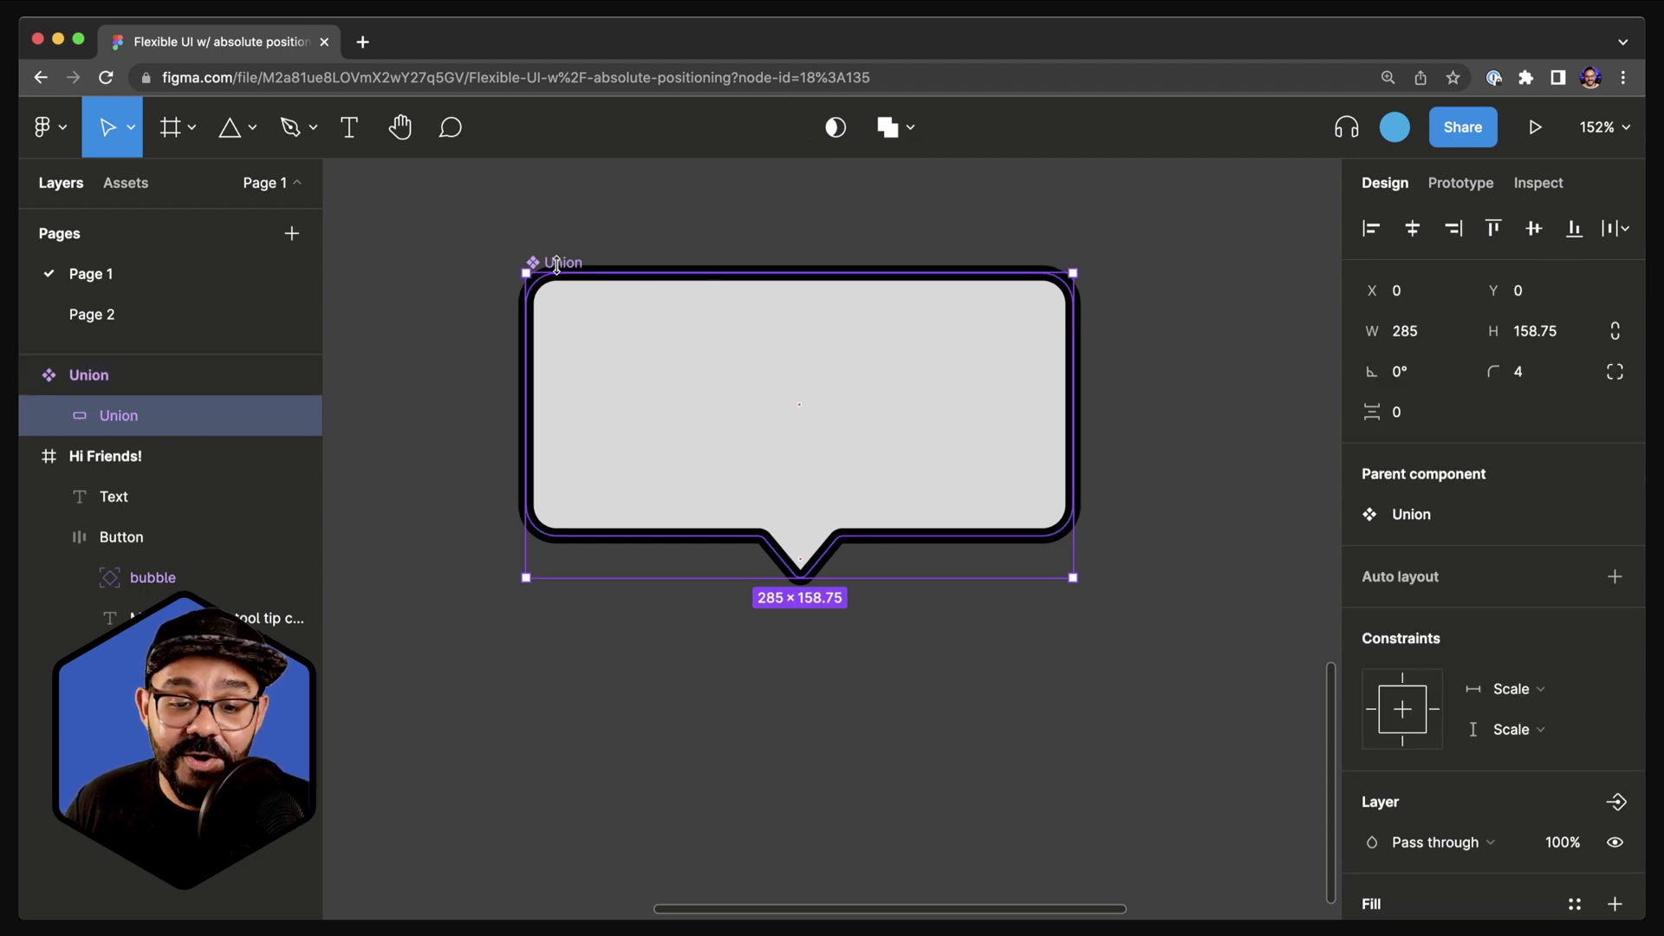
click(544, 259)
double_click(548, 260)
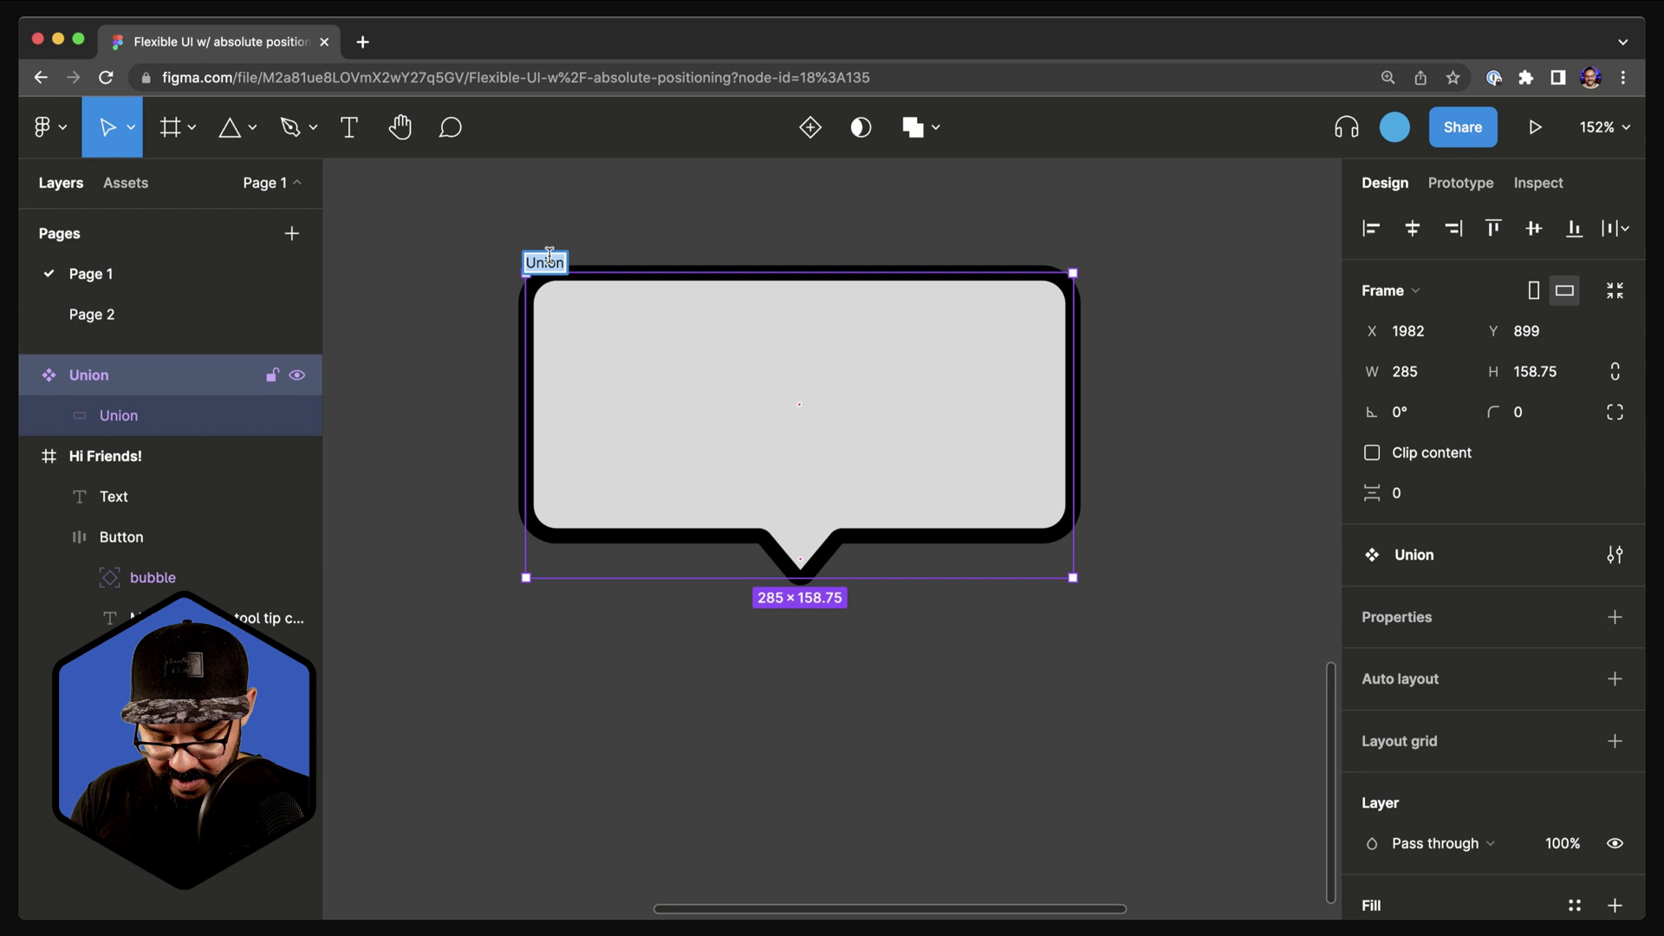
text(Bubble)
key(Return)
click(683, 182)
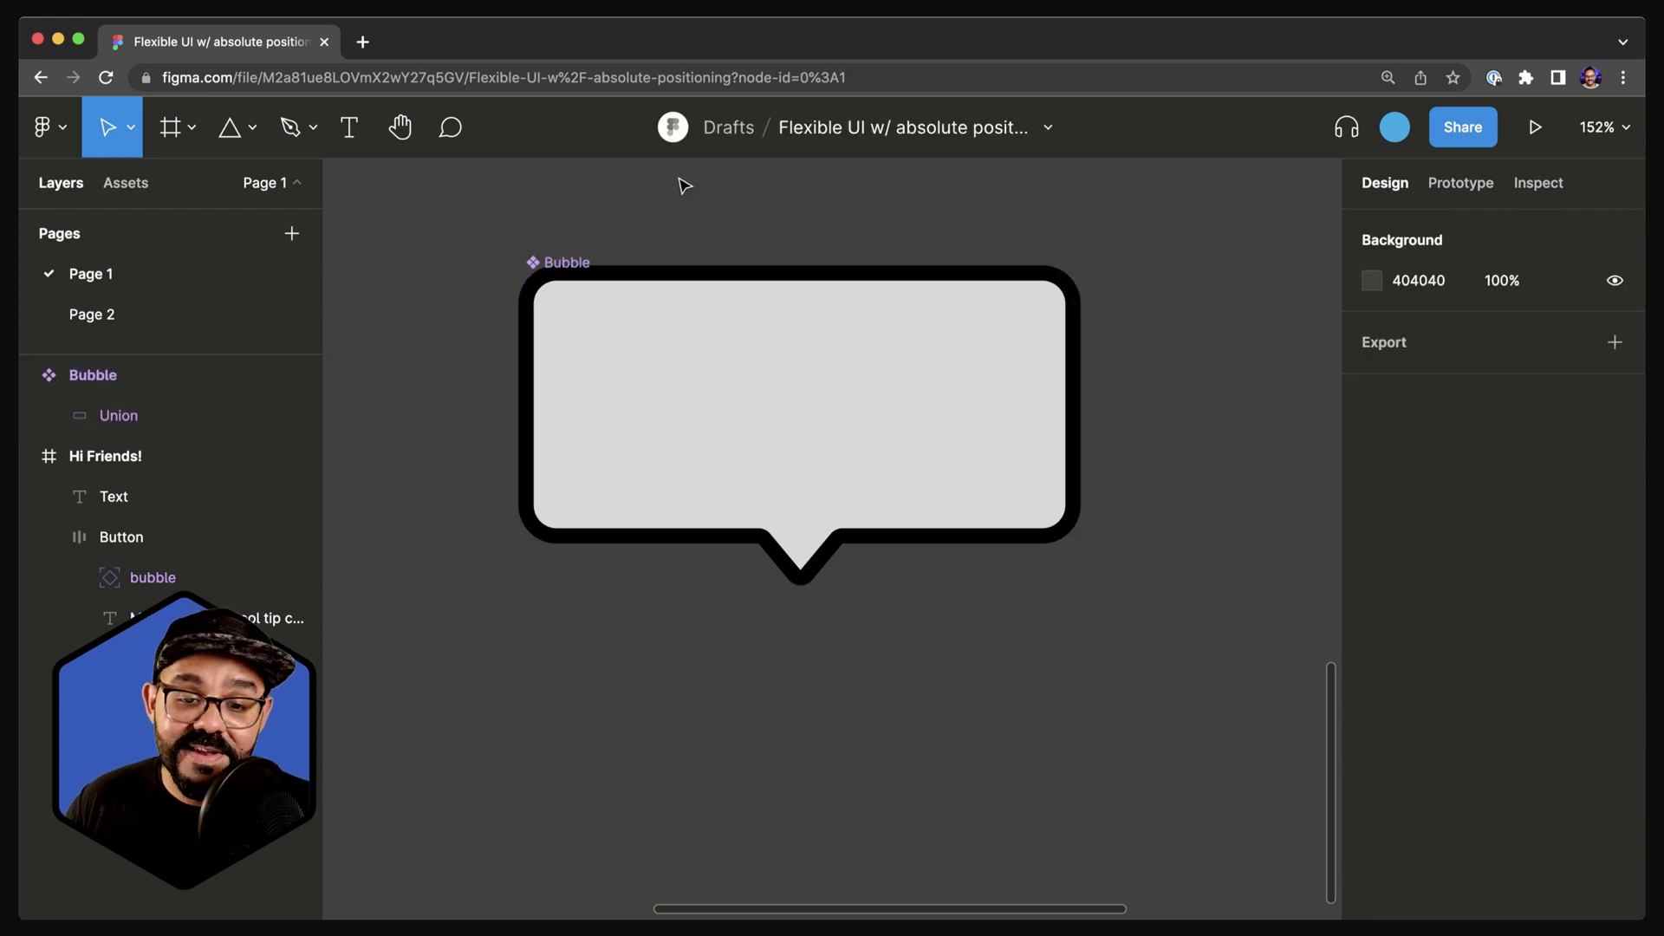
scroll(725, 204, left, 1)
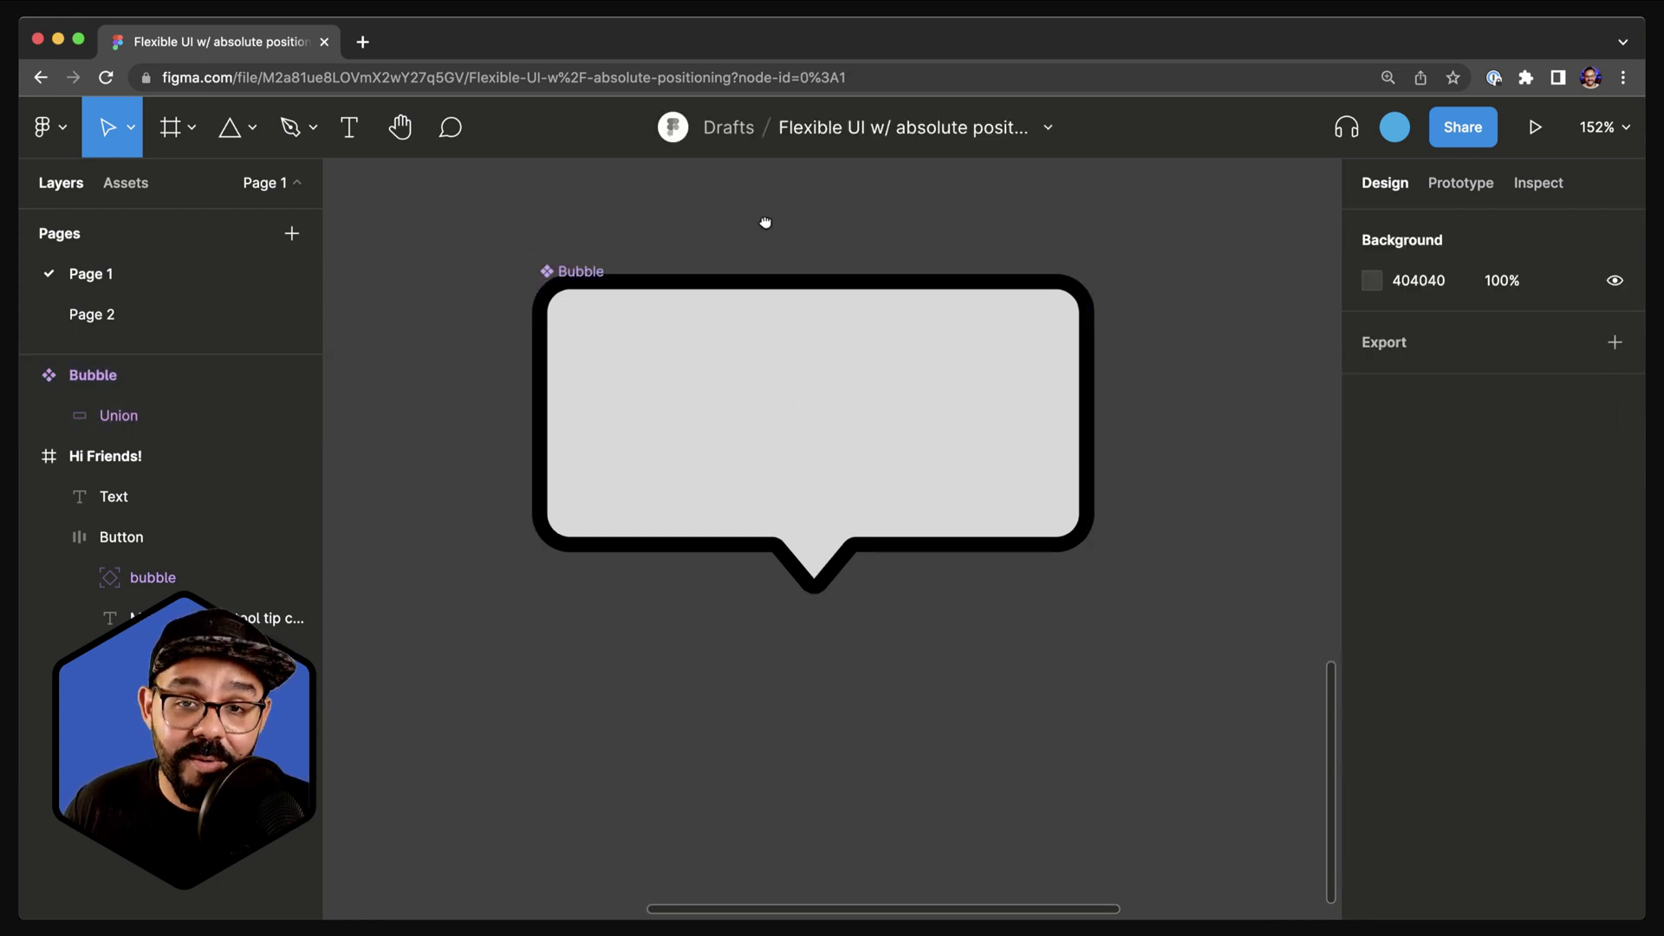
Constrain the tail triangle, Polygon 2, to Center horizontally and Bottom vertically
super+click(823, 586)
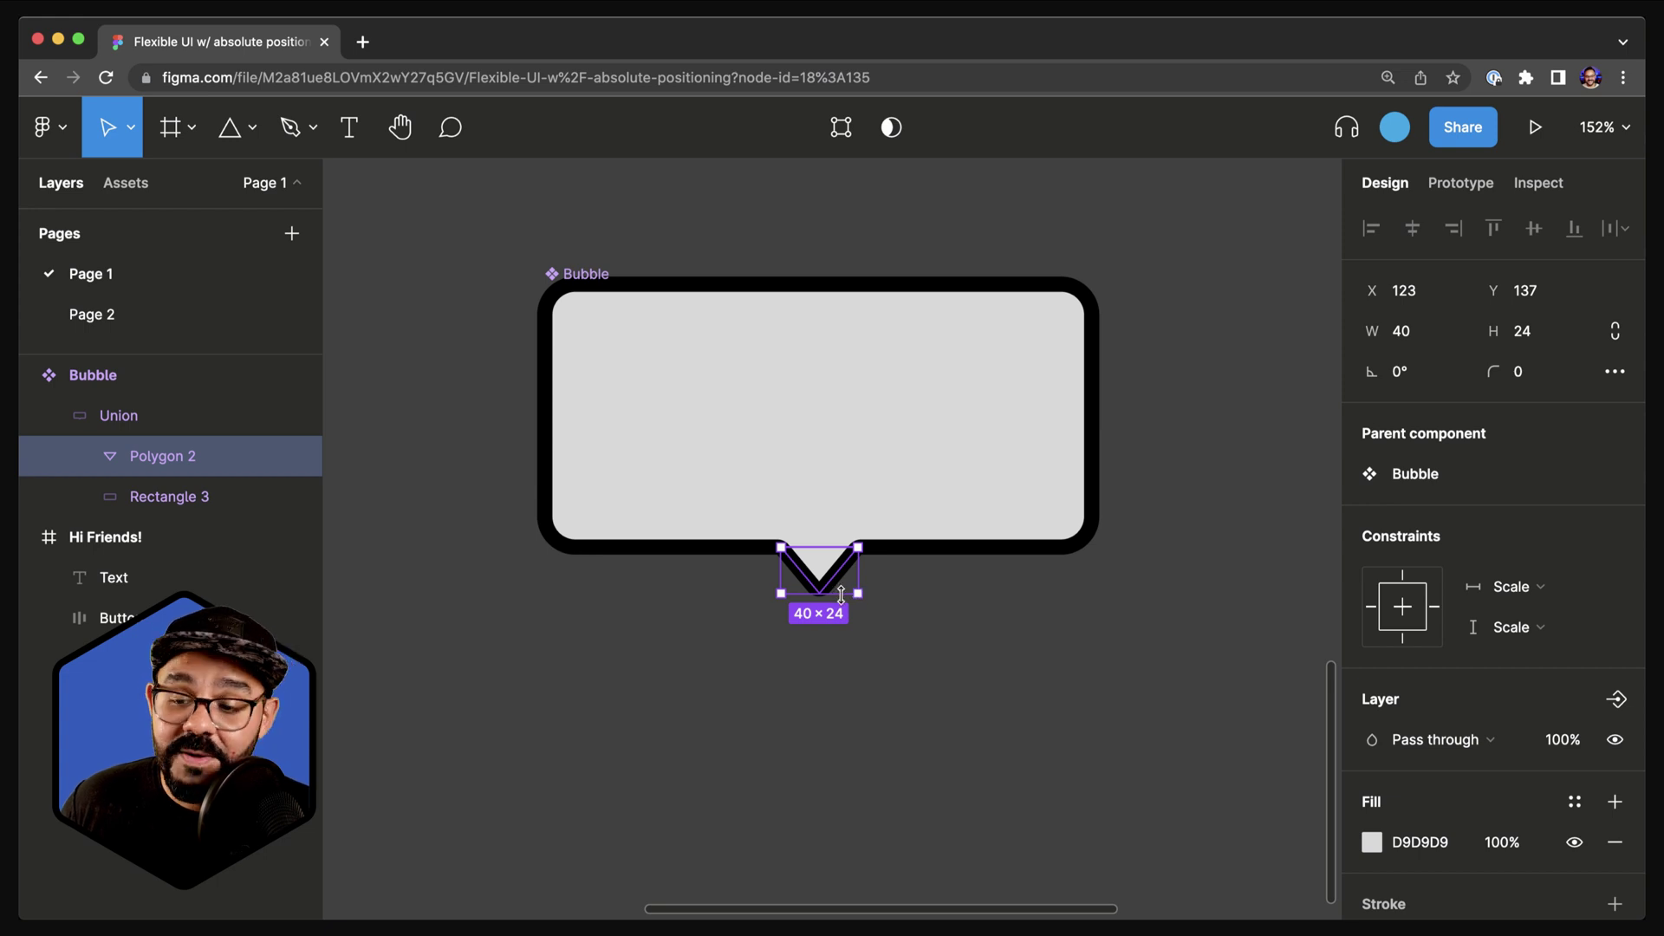
click(1502, 595)
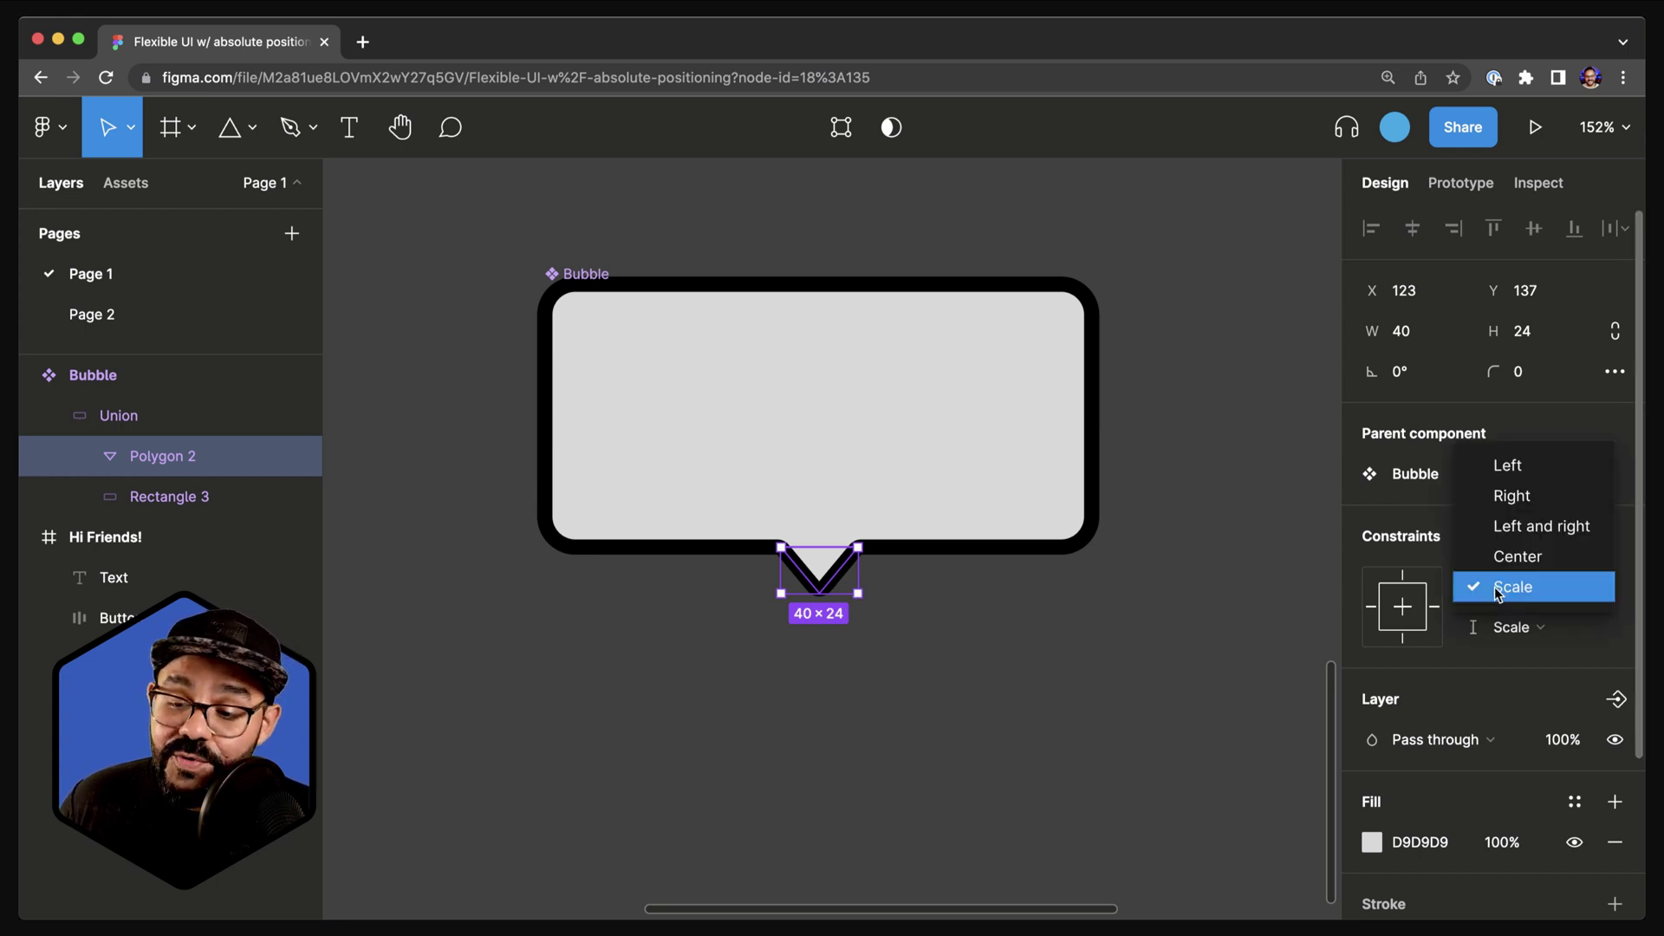
click(1510, 556)
click(1514, 627)
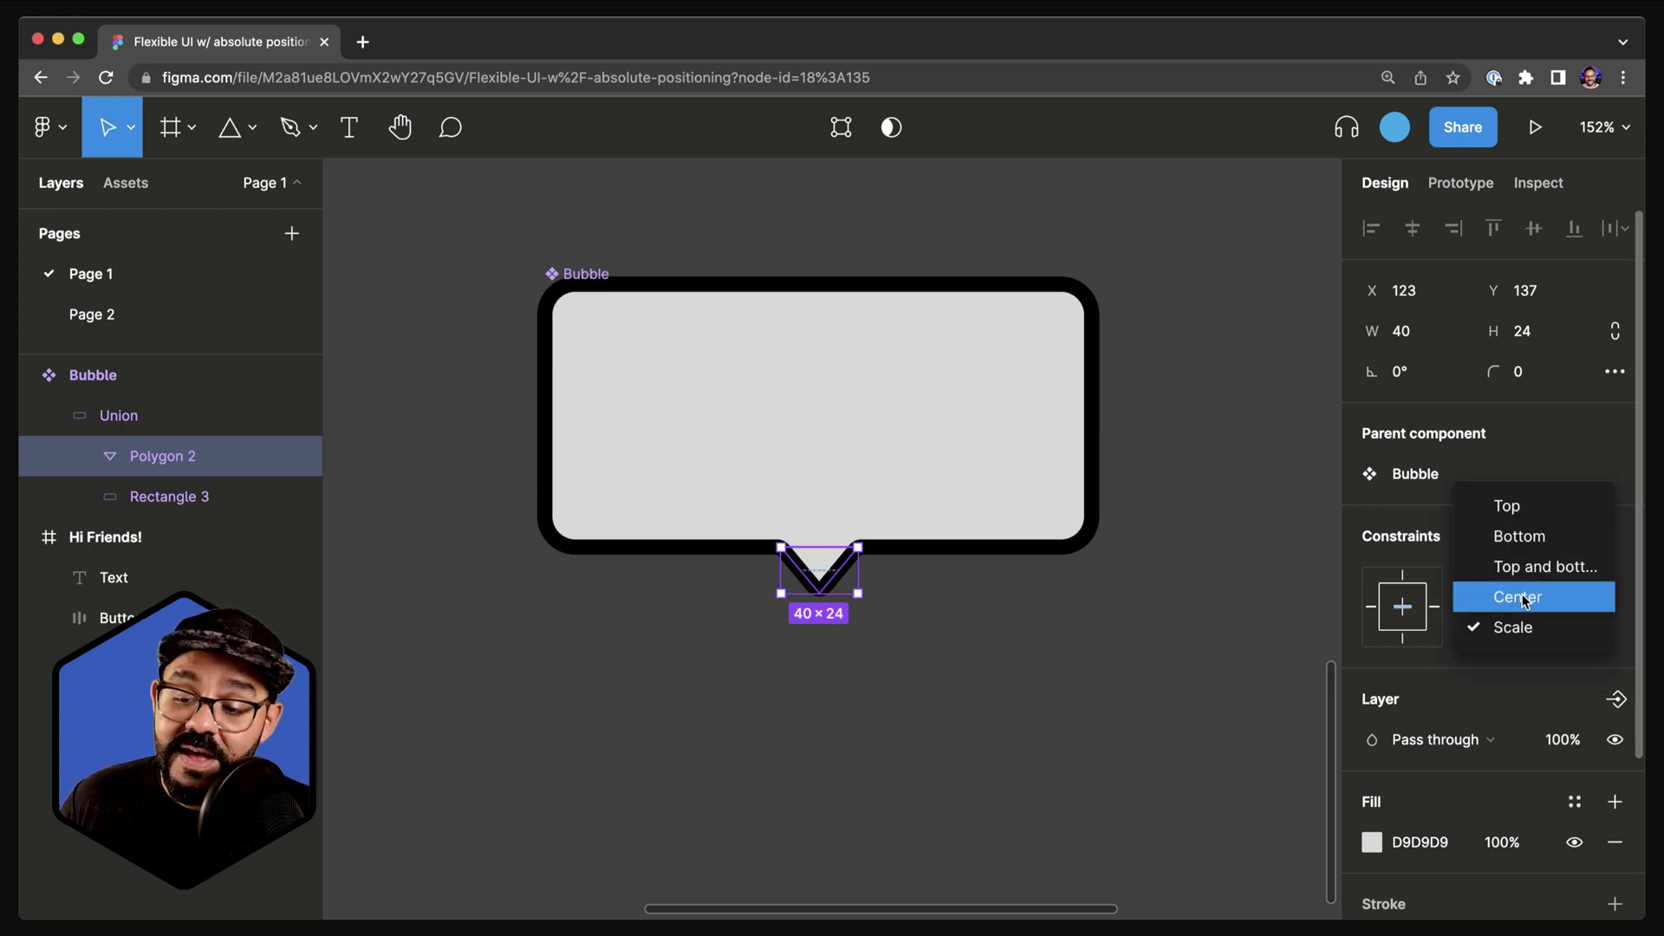
click(1533, 545)
click(899, 665)
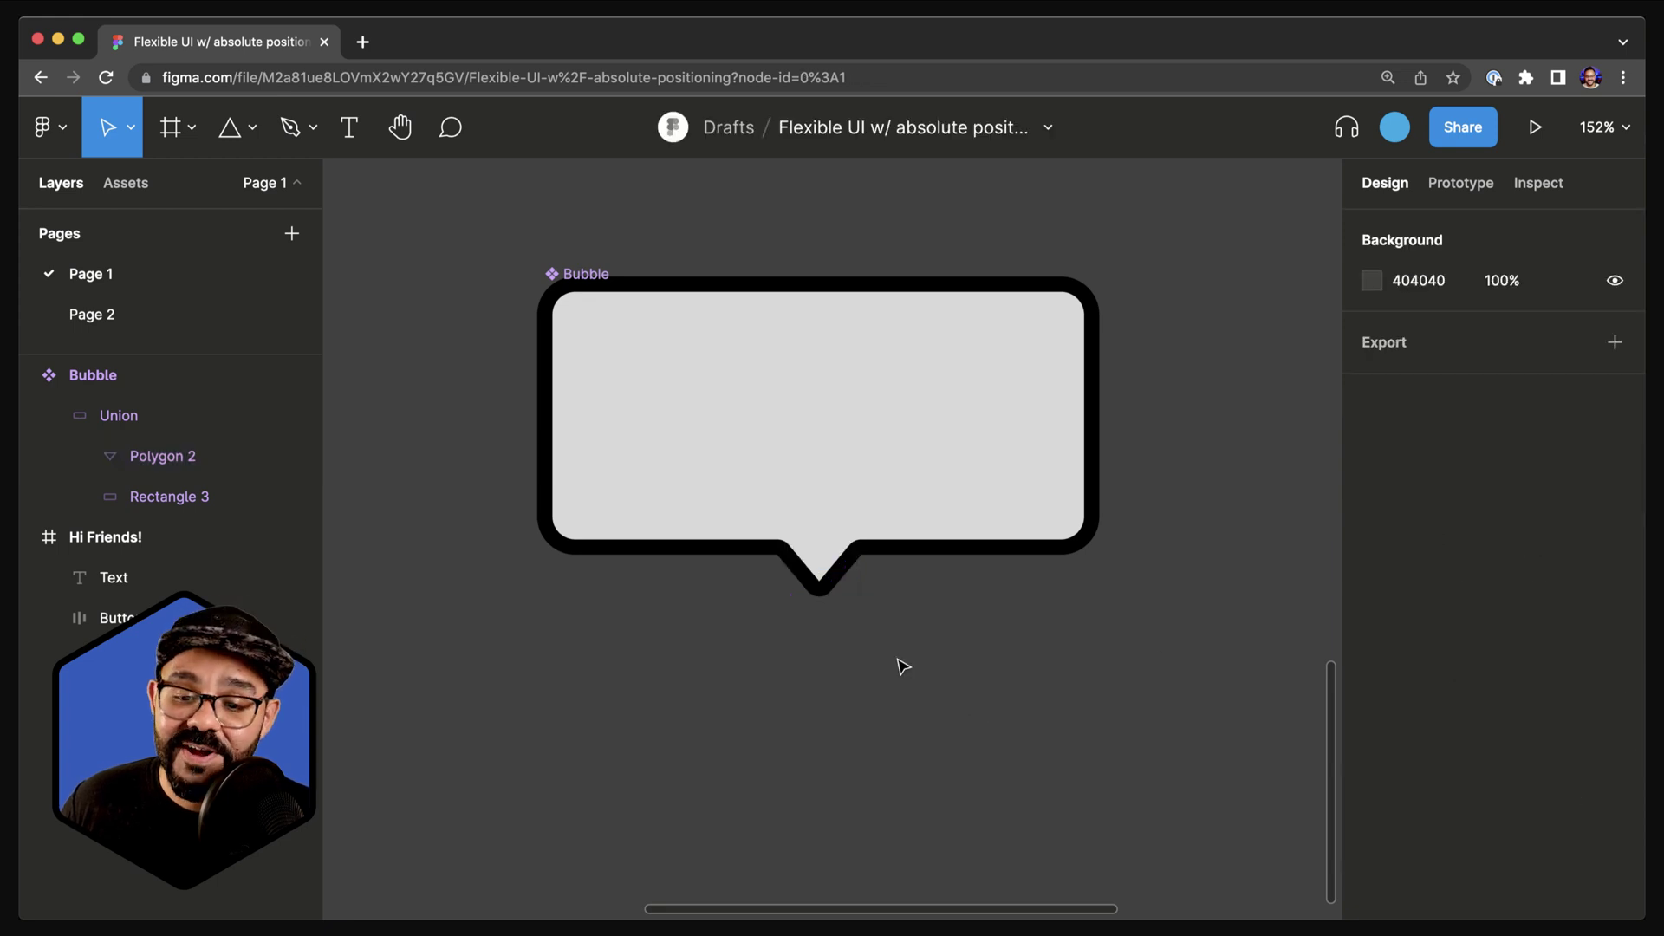
Constrain the body, Rectangle 3, to Left and right and Top and bottom
click(841, 420)
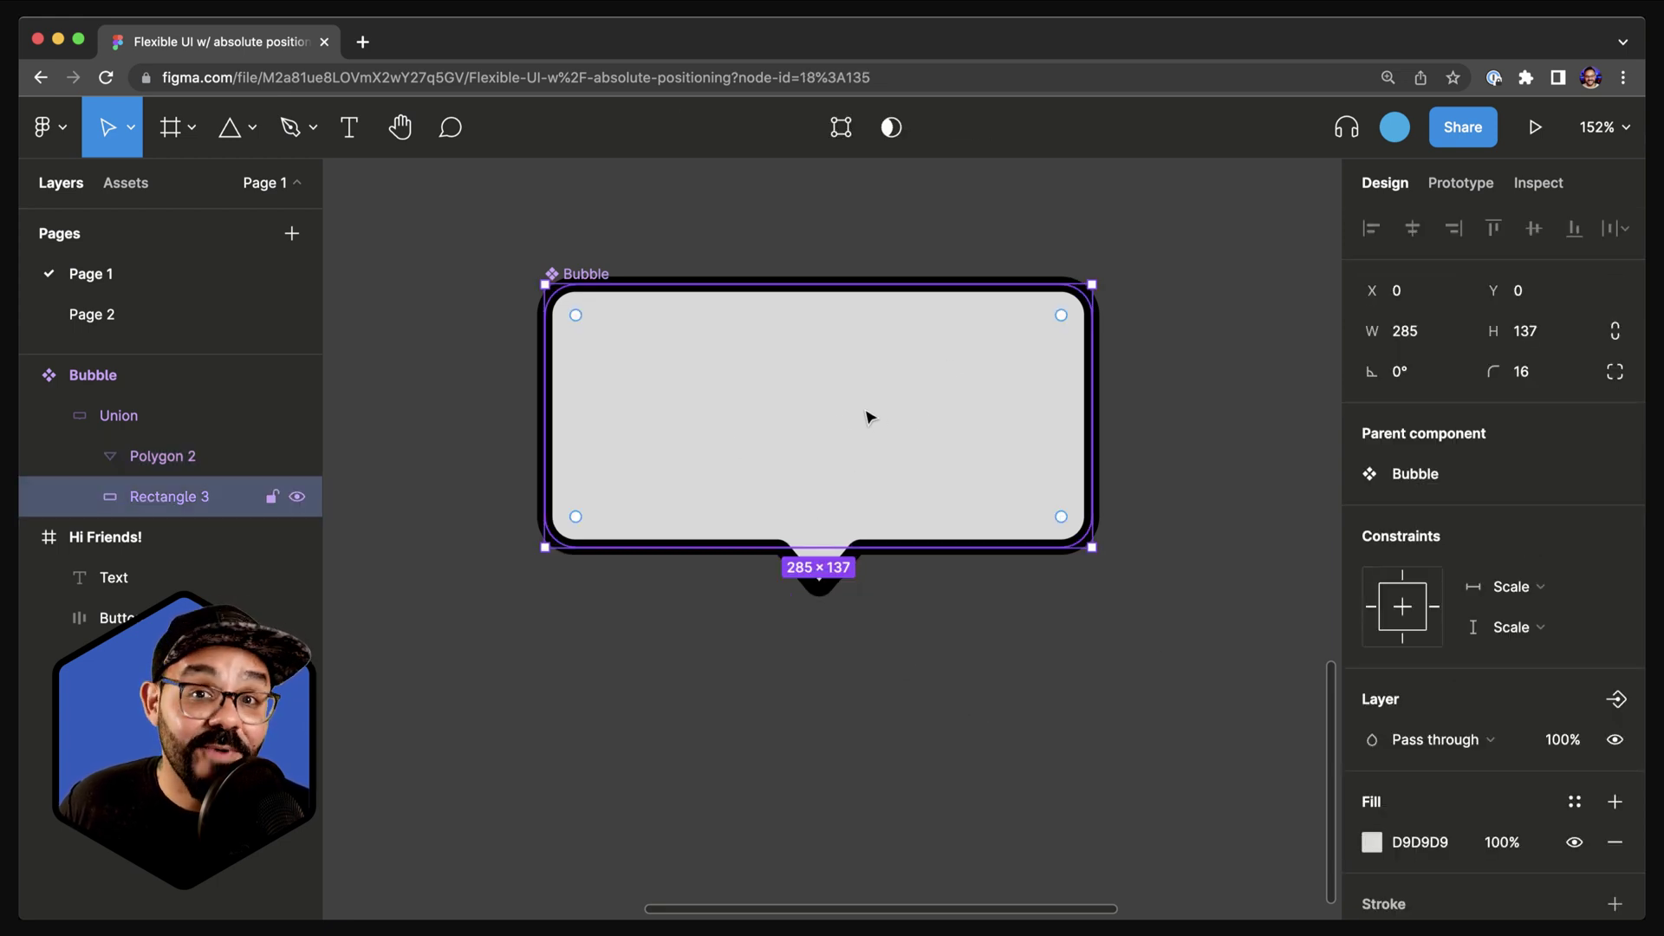
click(1514, 587)
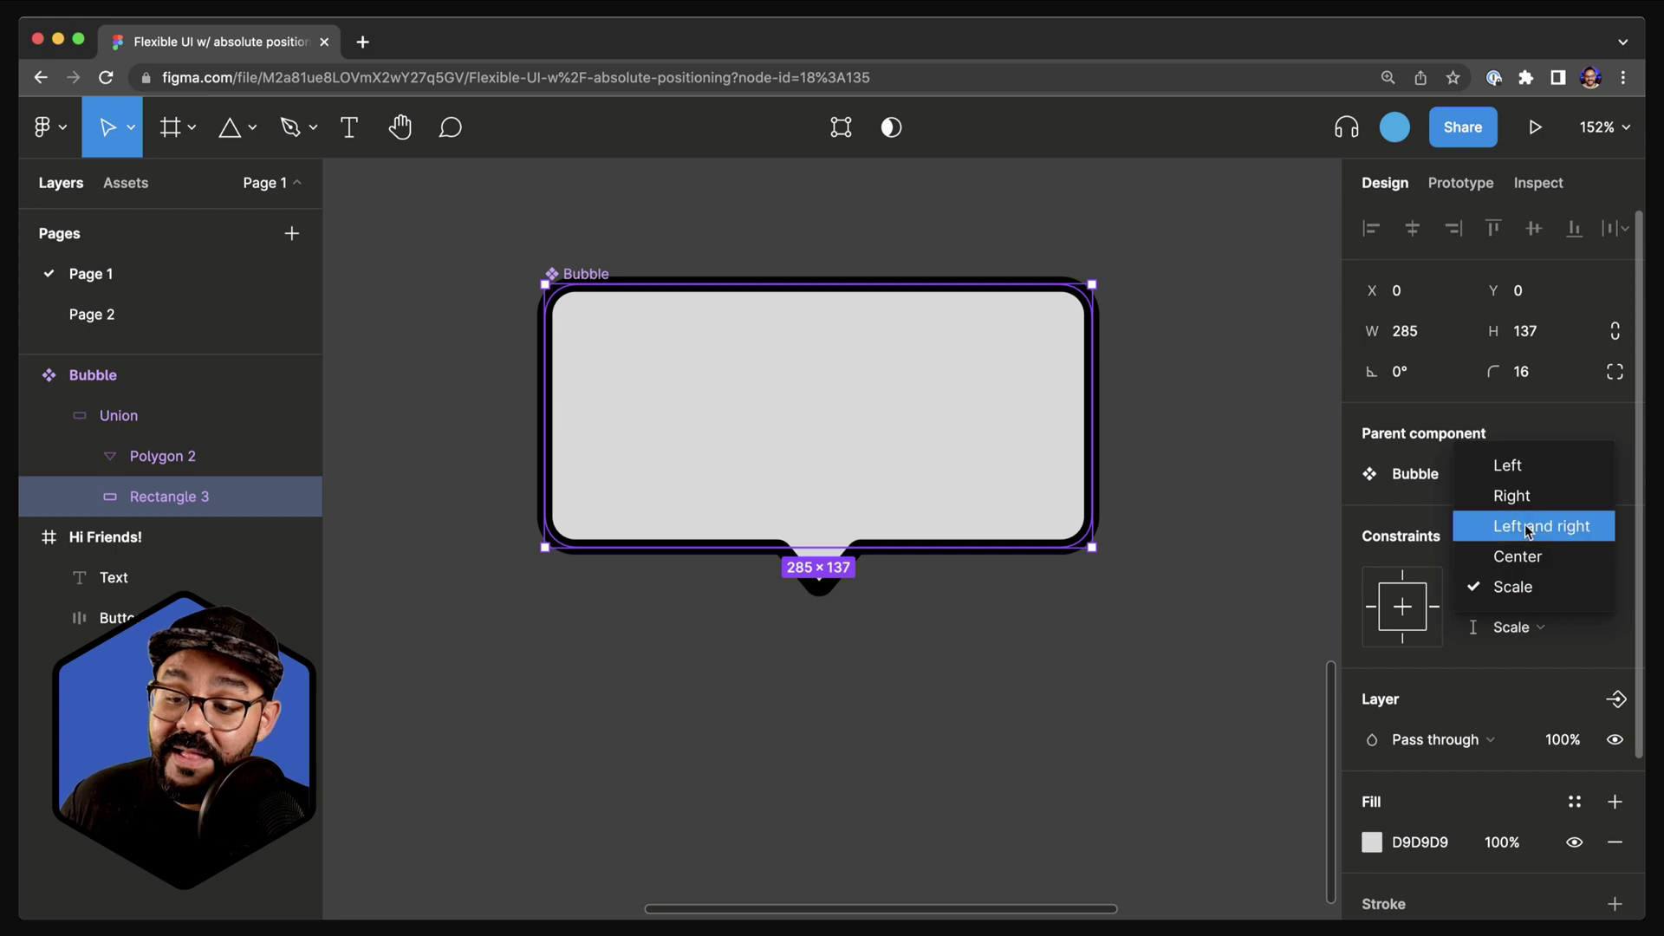
click(1530, 530)
click(1512, 627)
click(1534, 564)
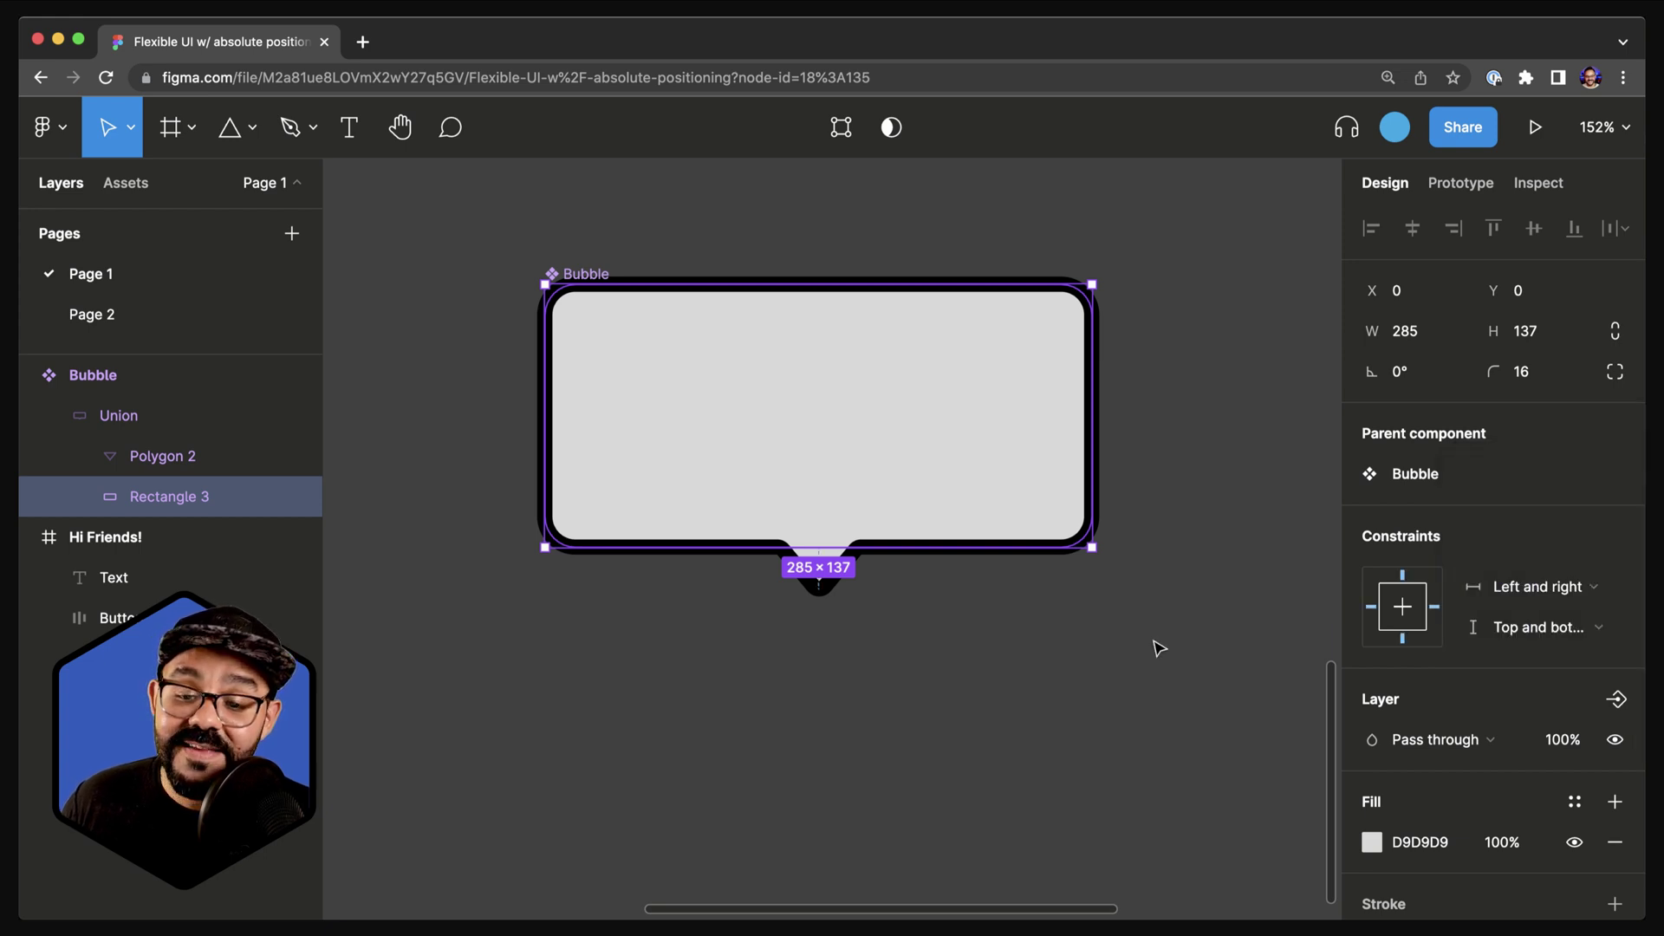
click(1109, 669)
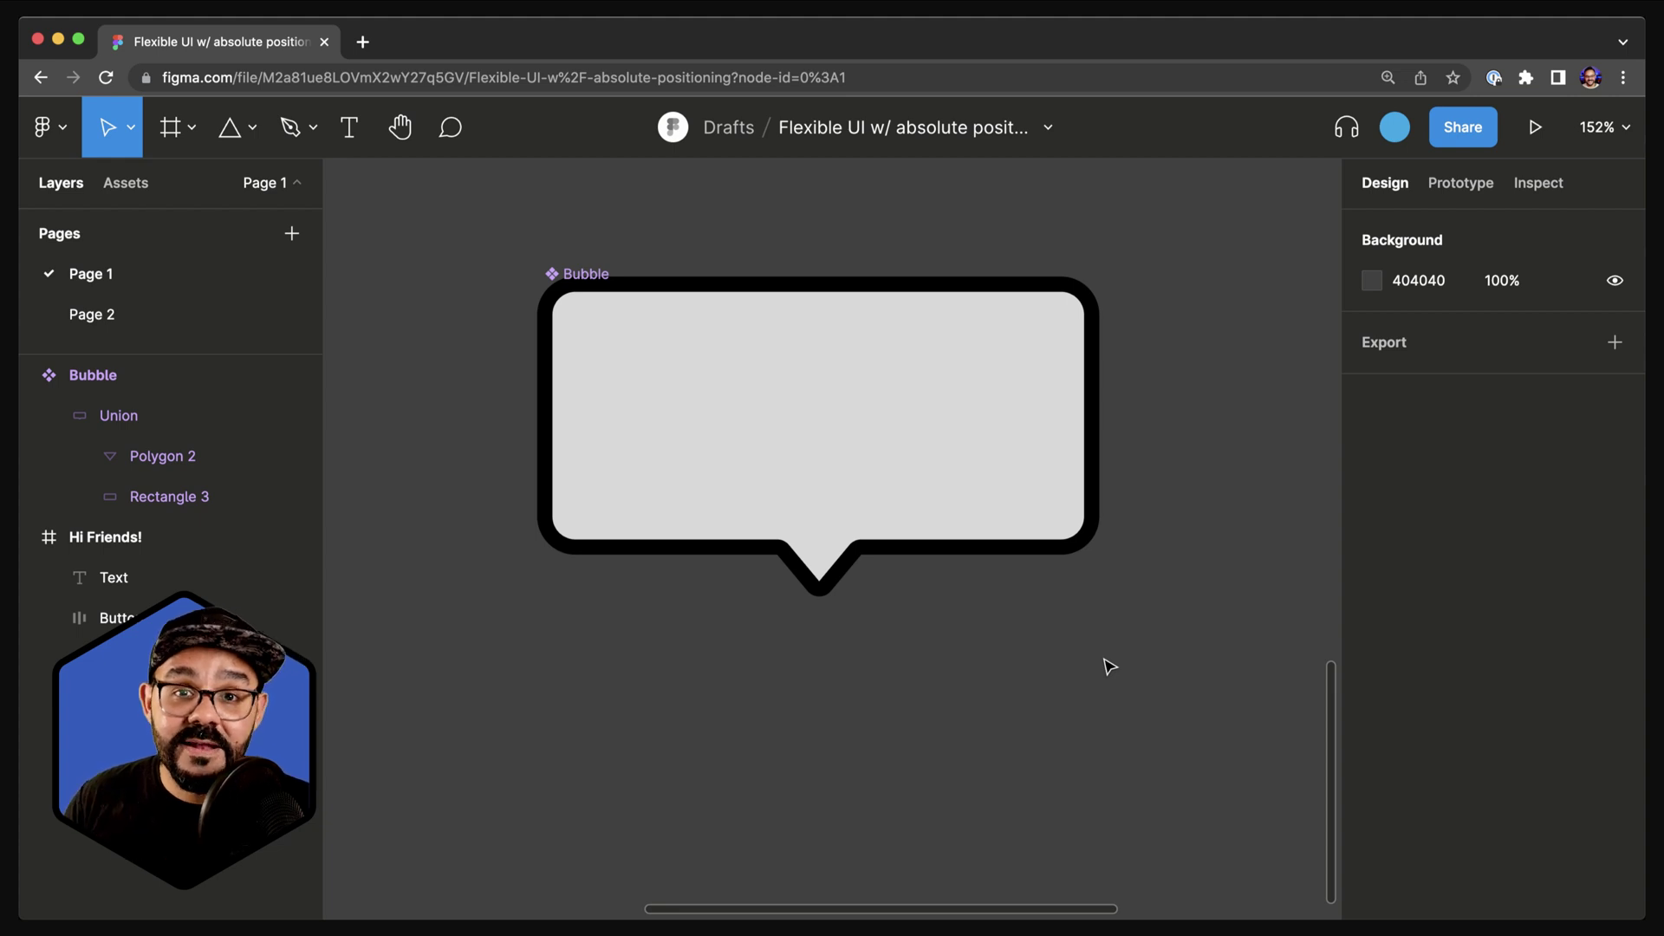
super+click(834, 559)
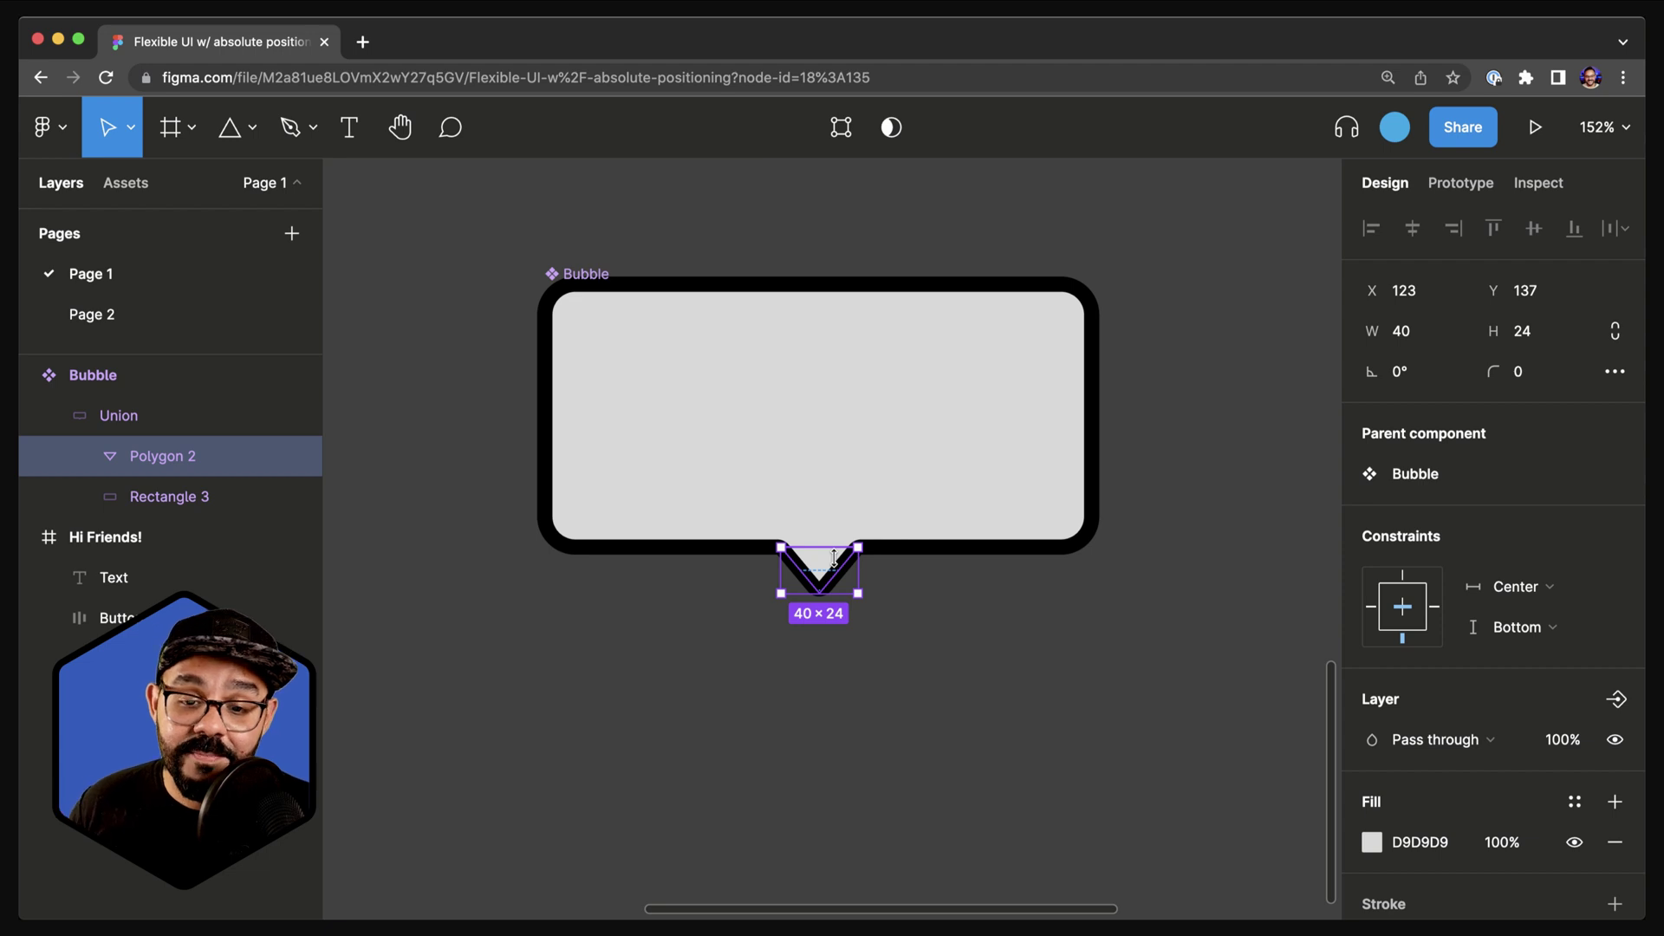
click(575, 309)
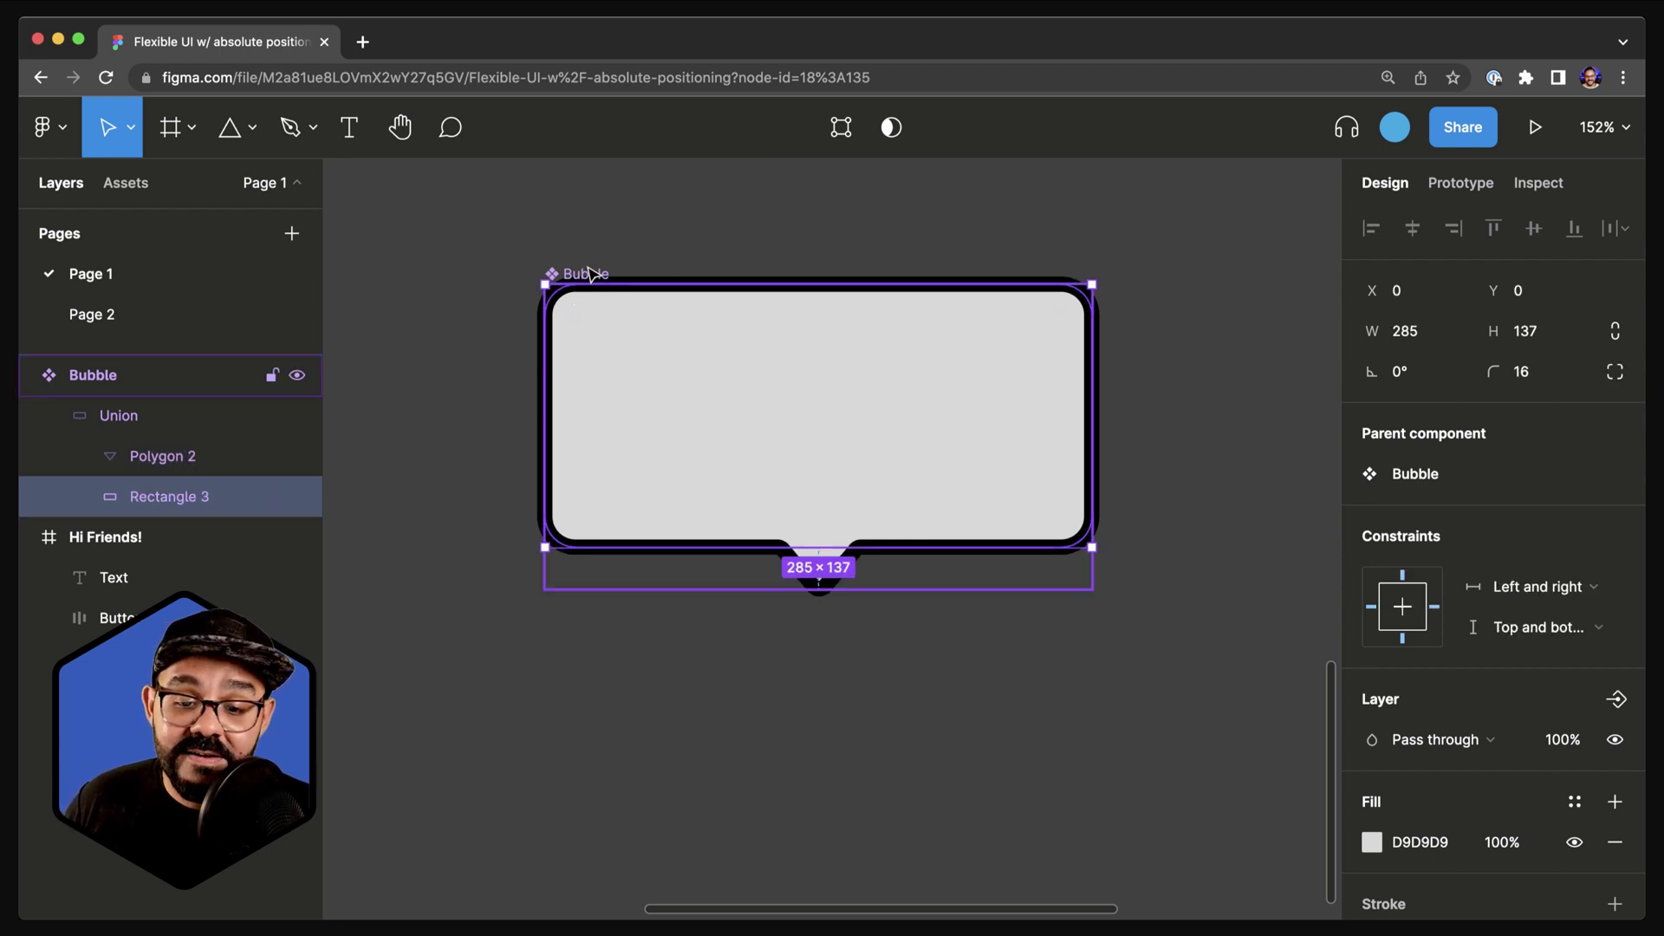
click(589, 273)
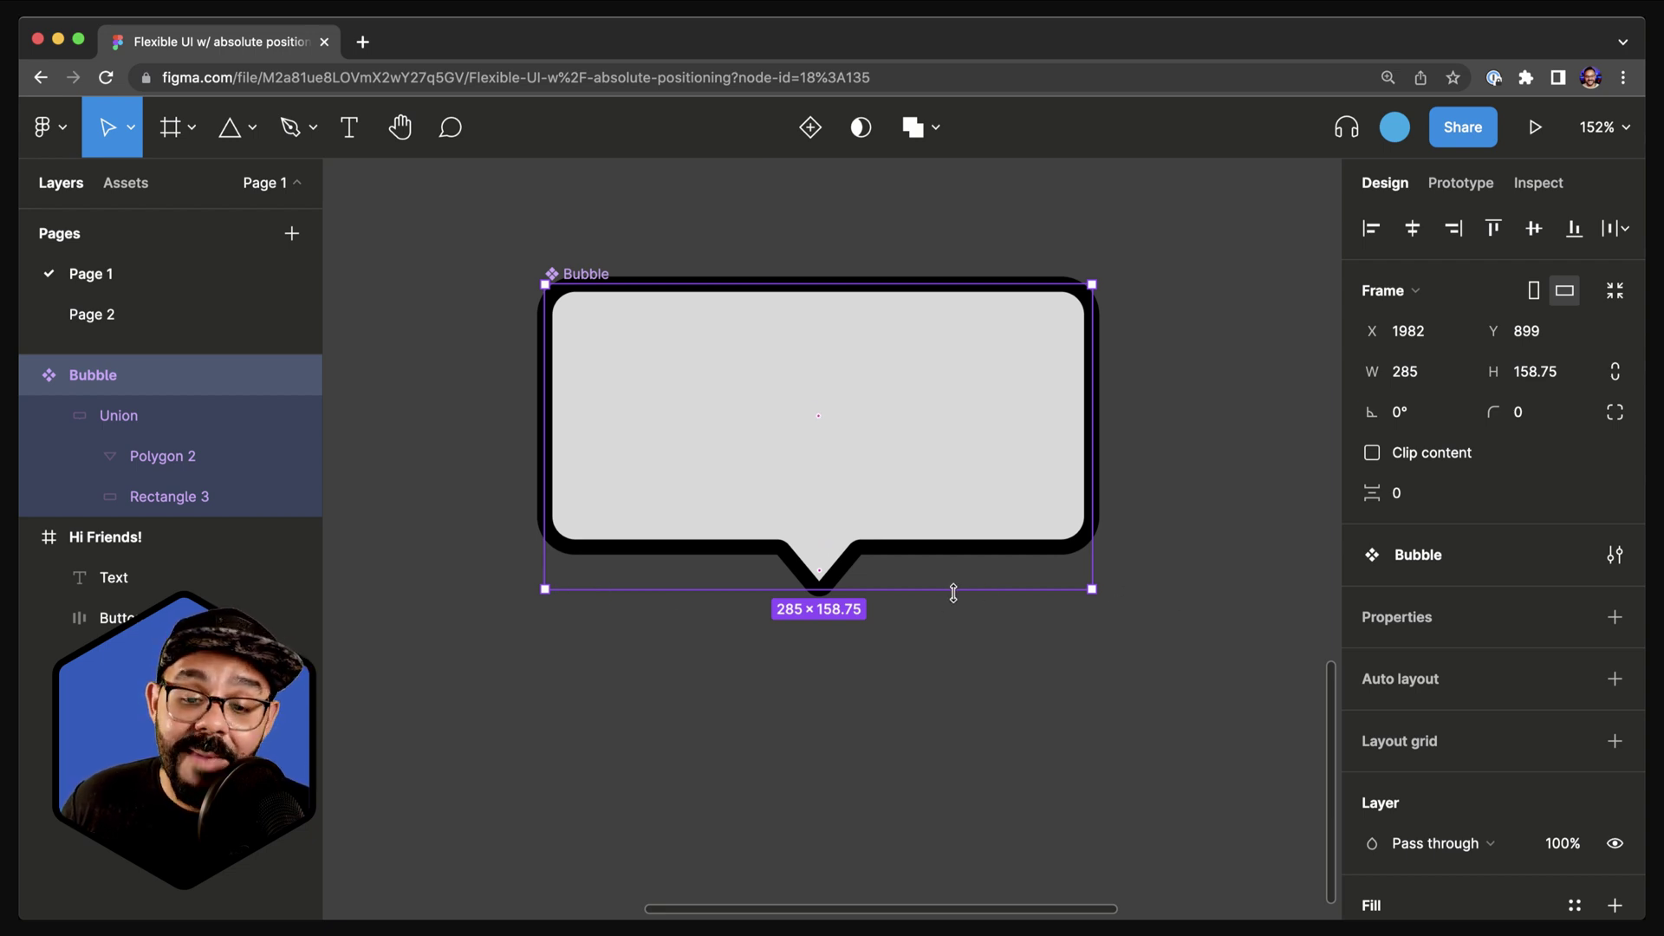
Resize the Bubble to 137 high and check in outline view that the tail stays bottom-centred
drag(953, 594, 955, 545)
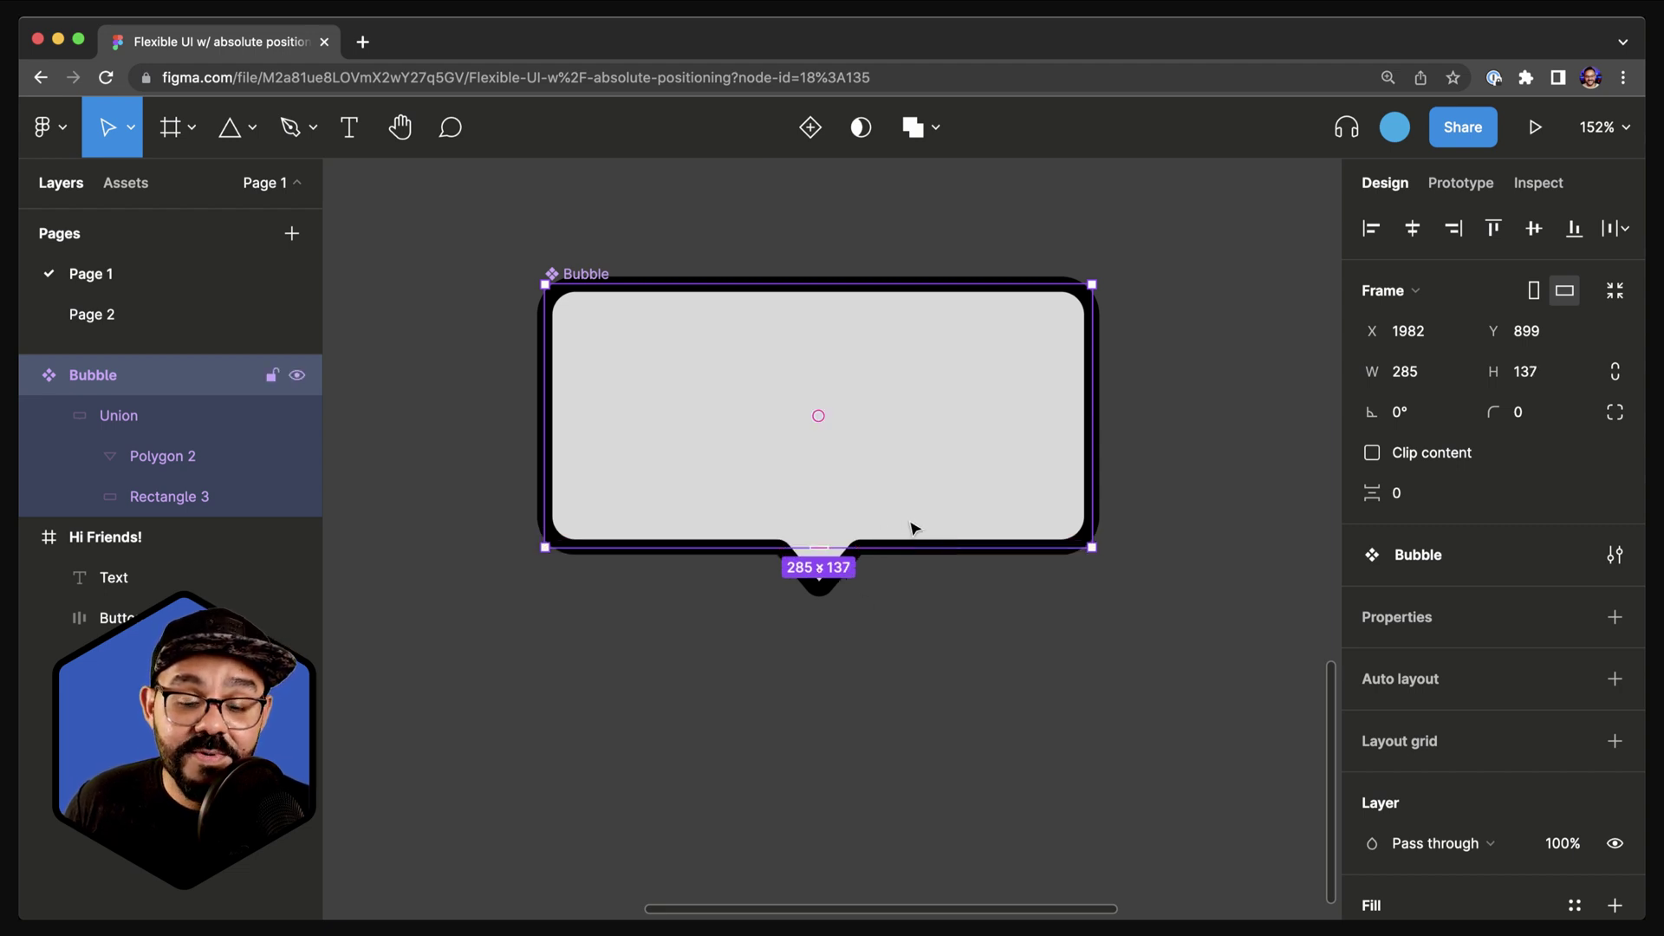
scroll(912, 538, up, 5)
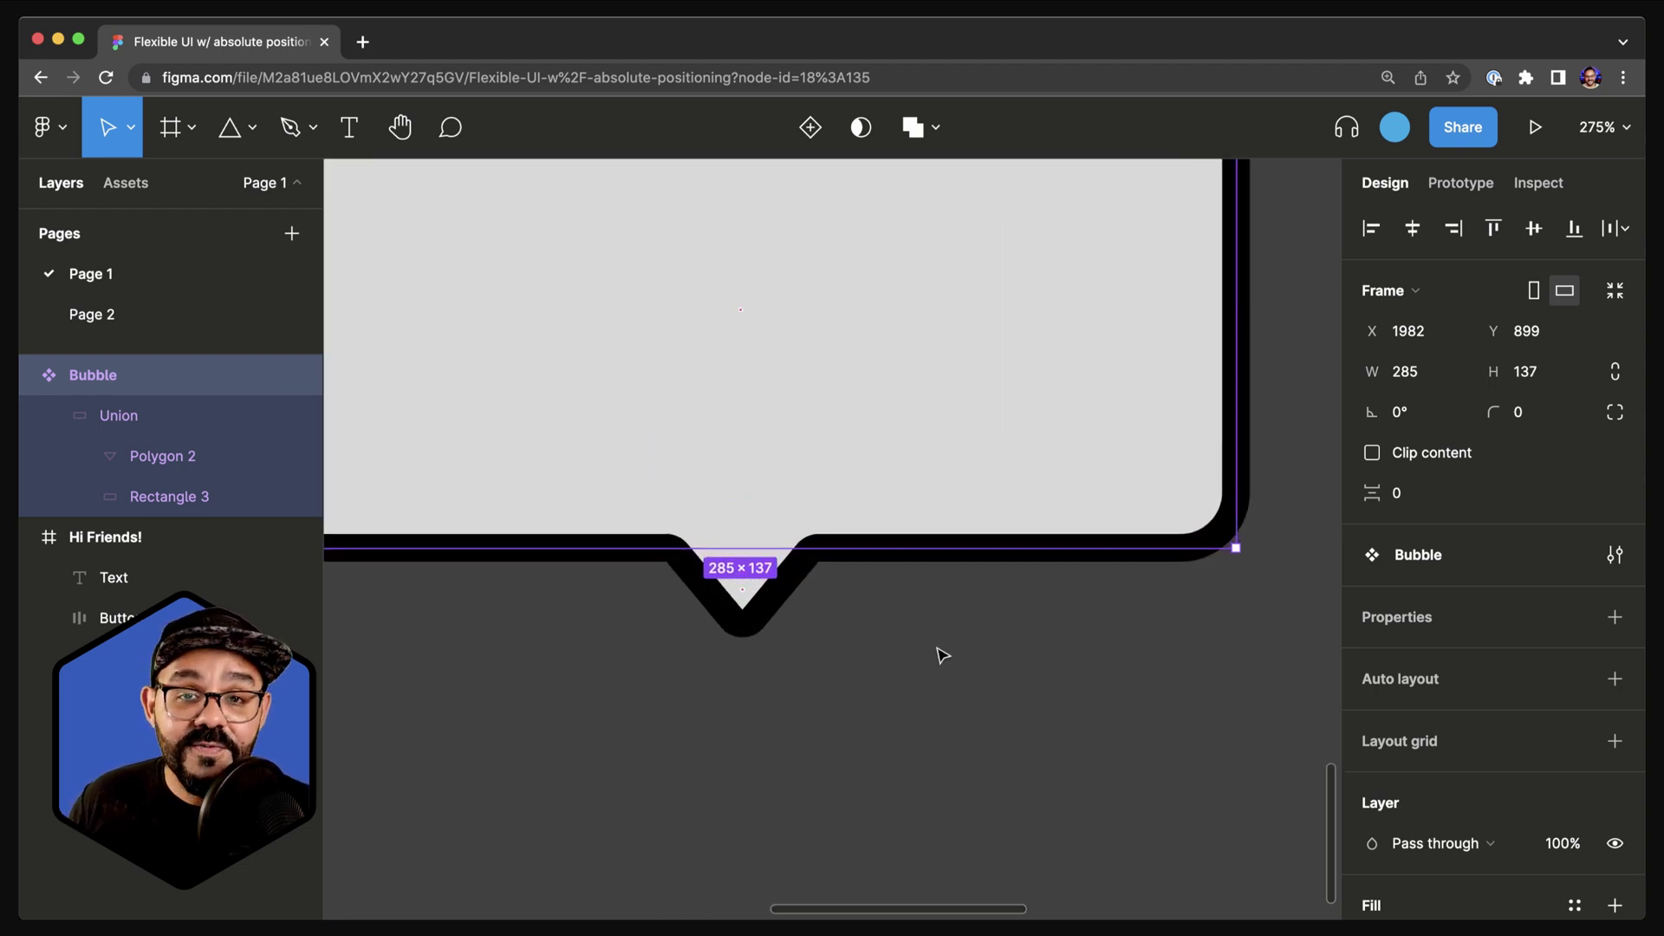
key(super+y)
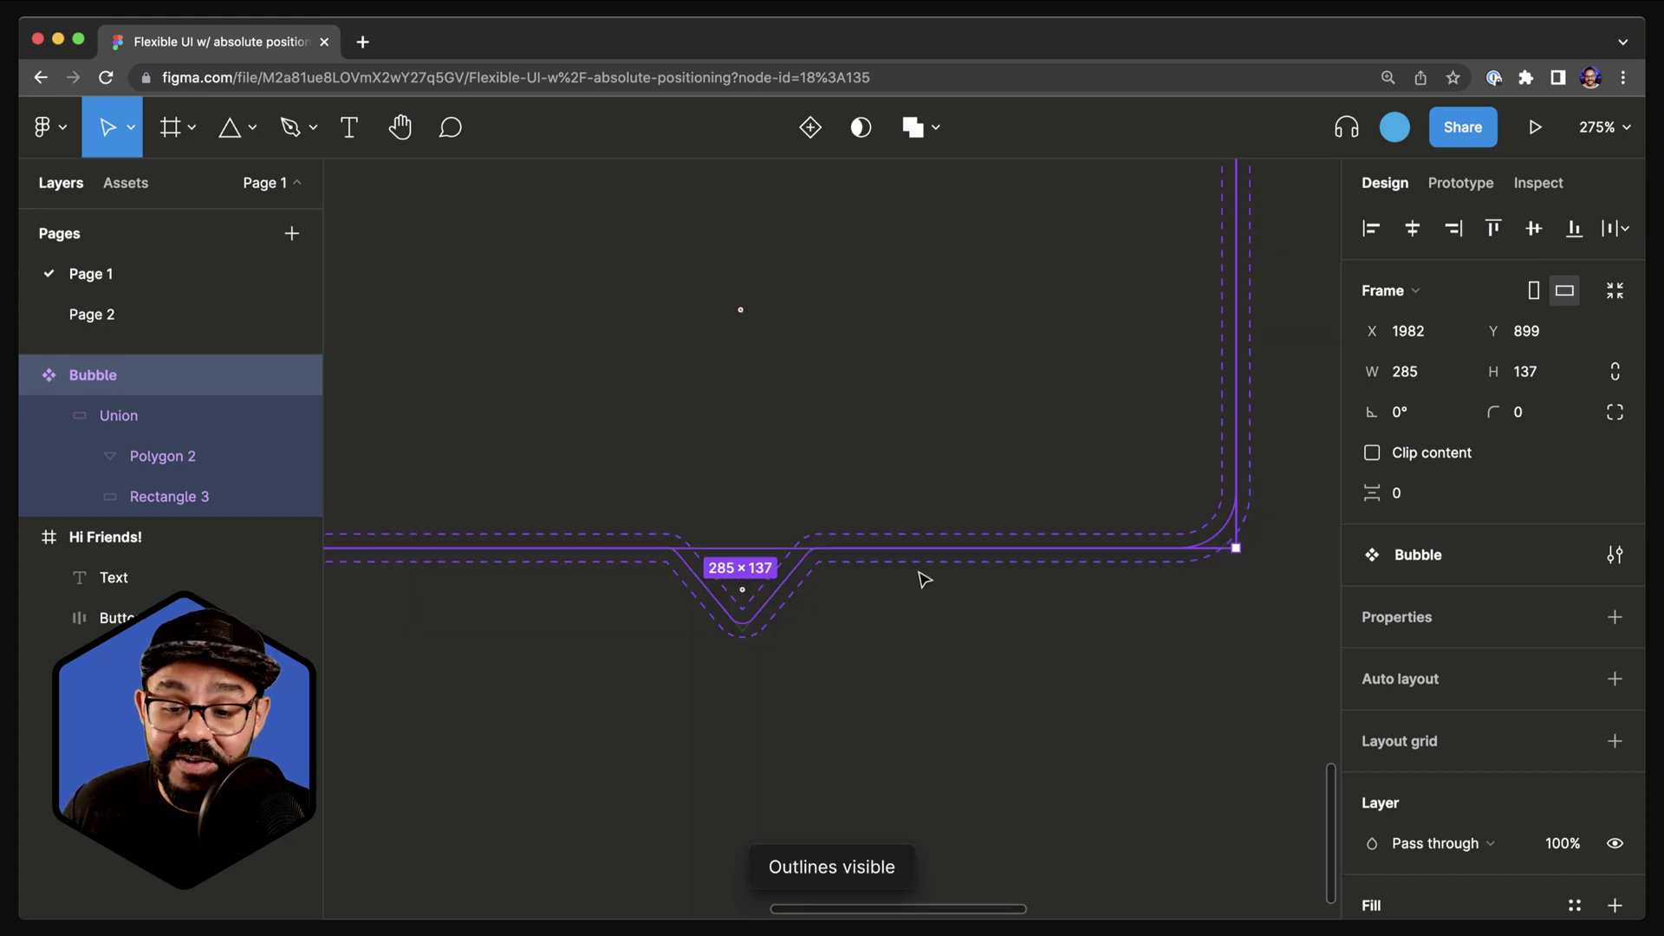
mouse_move(922, 546)
mouse_down()
mouse_move(922, 624)
mouse_move(933, 483)
mouse_move(925, 550)
mouse_up()
key(shift+2)
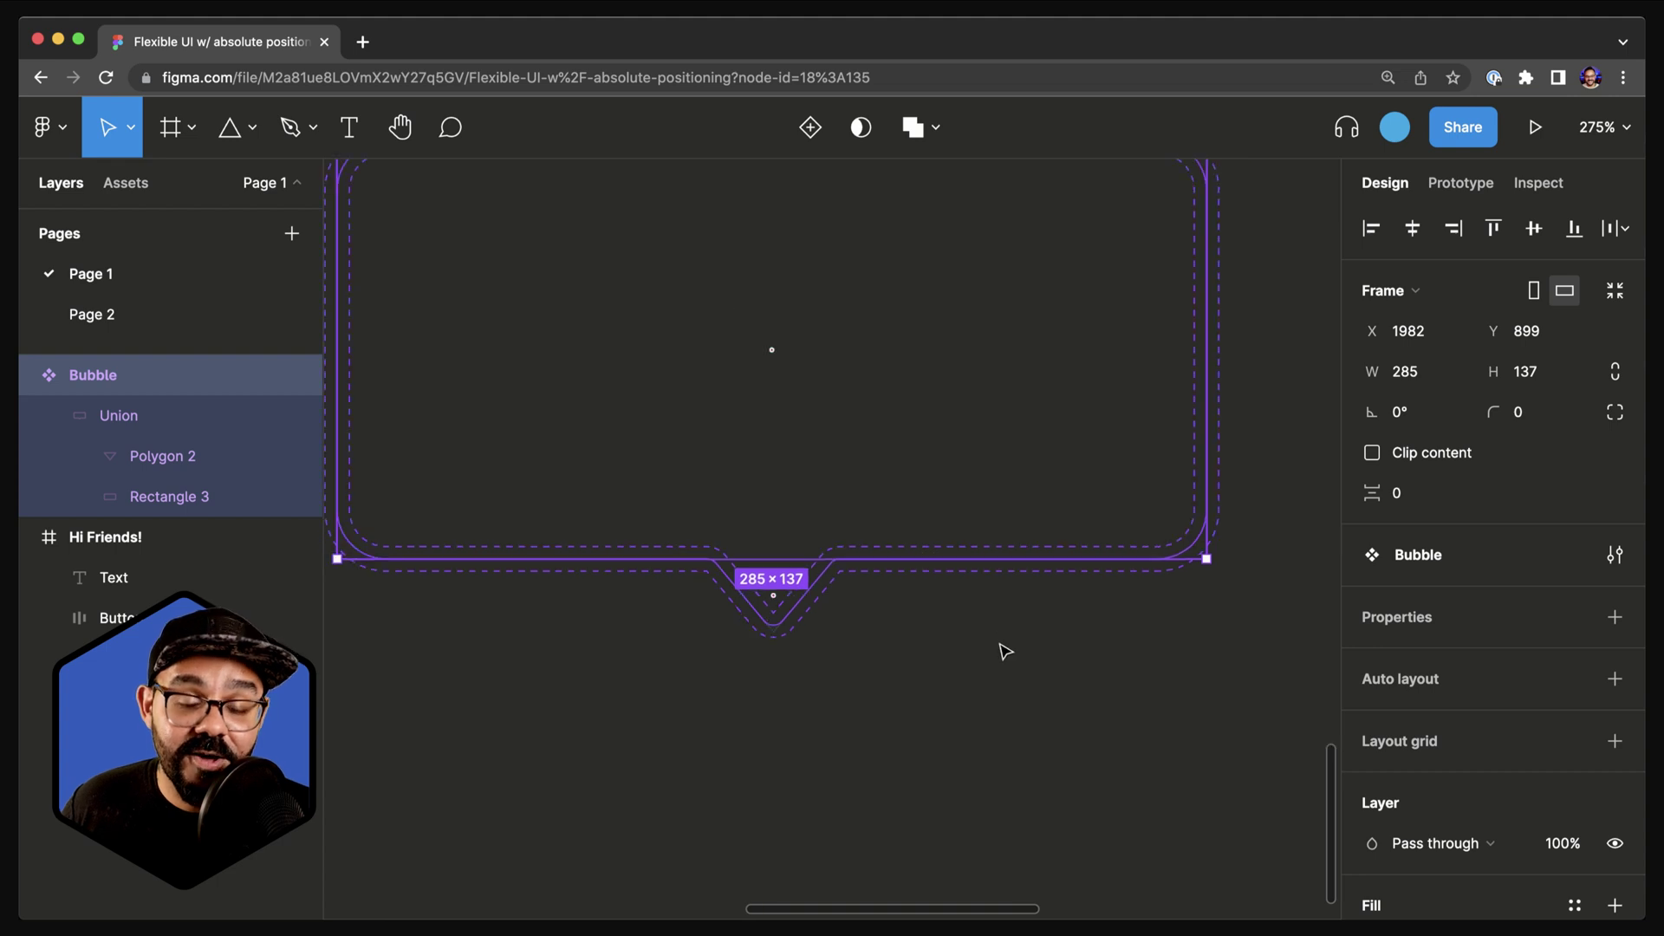
click(1009, 690)
key(super+y)
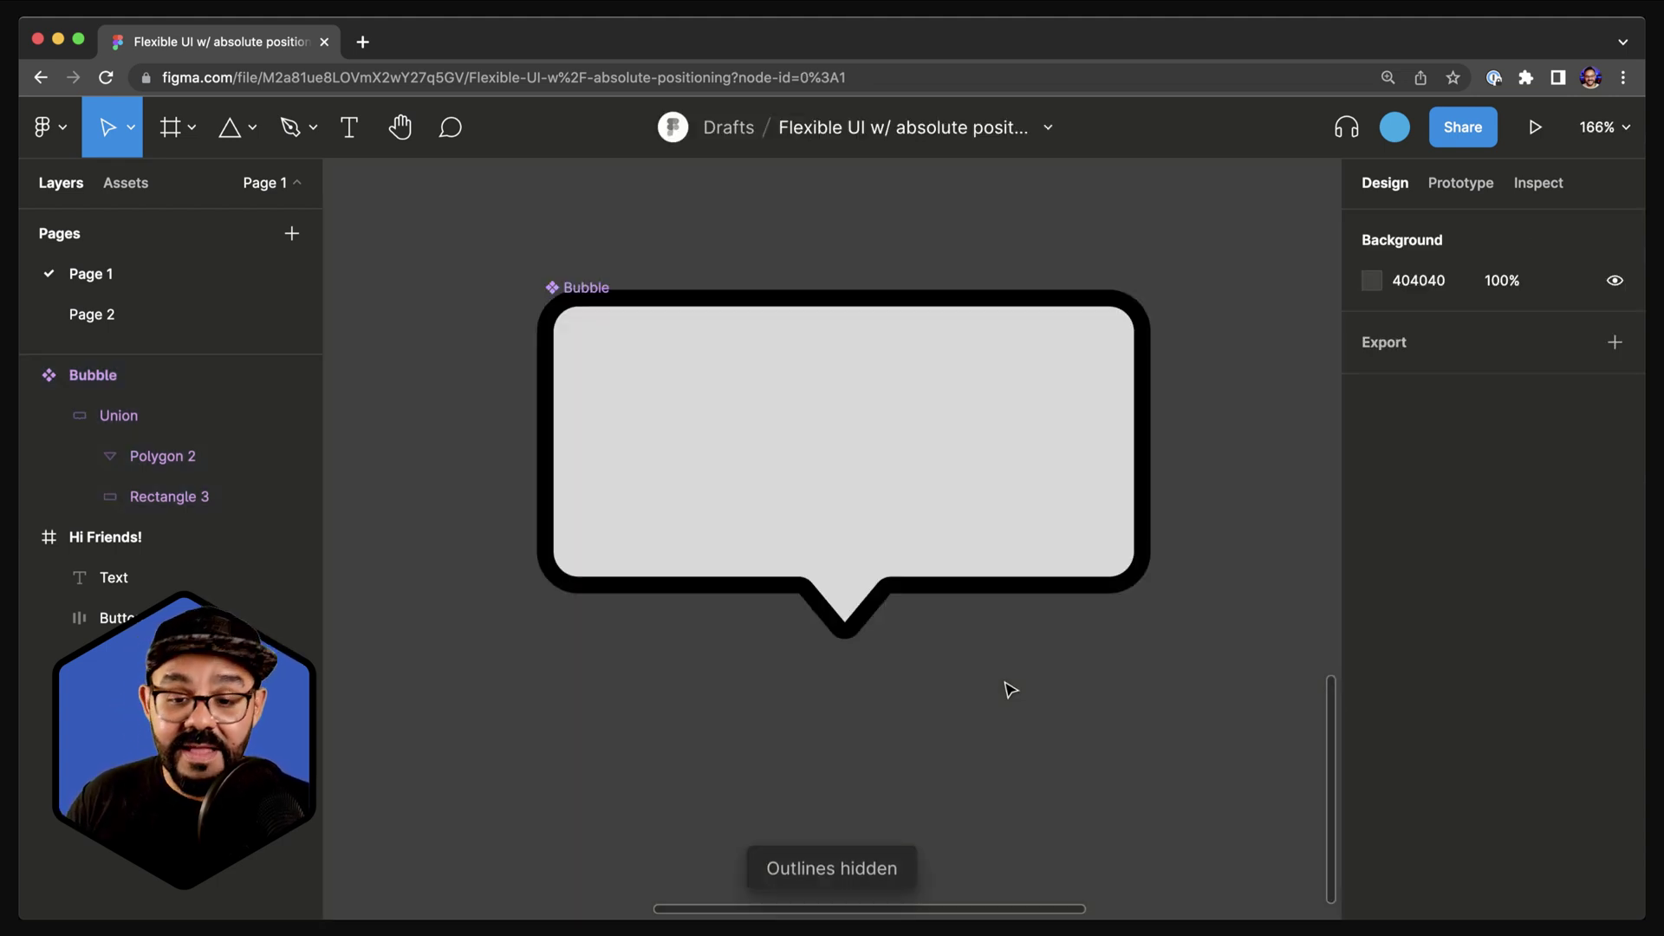
scroll(1005, 659, down, 3)
scroll(1000, 613, down, 4)
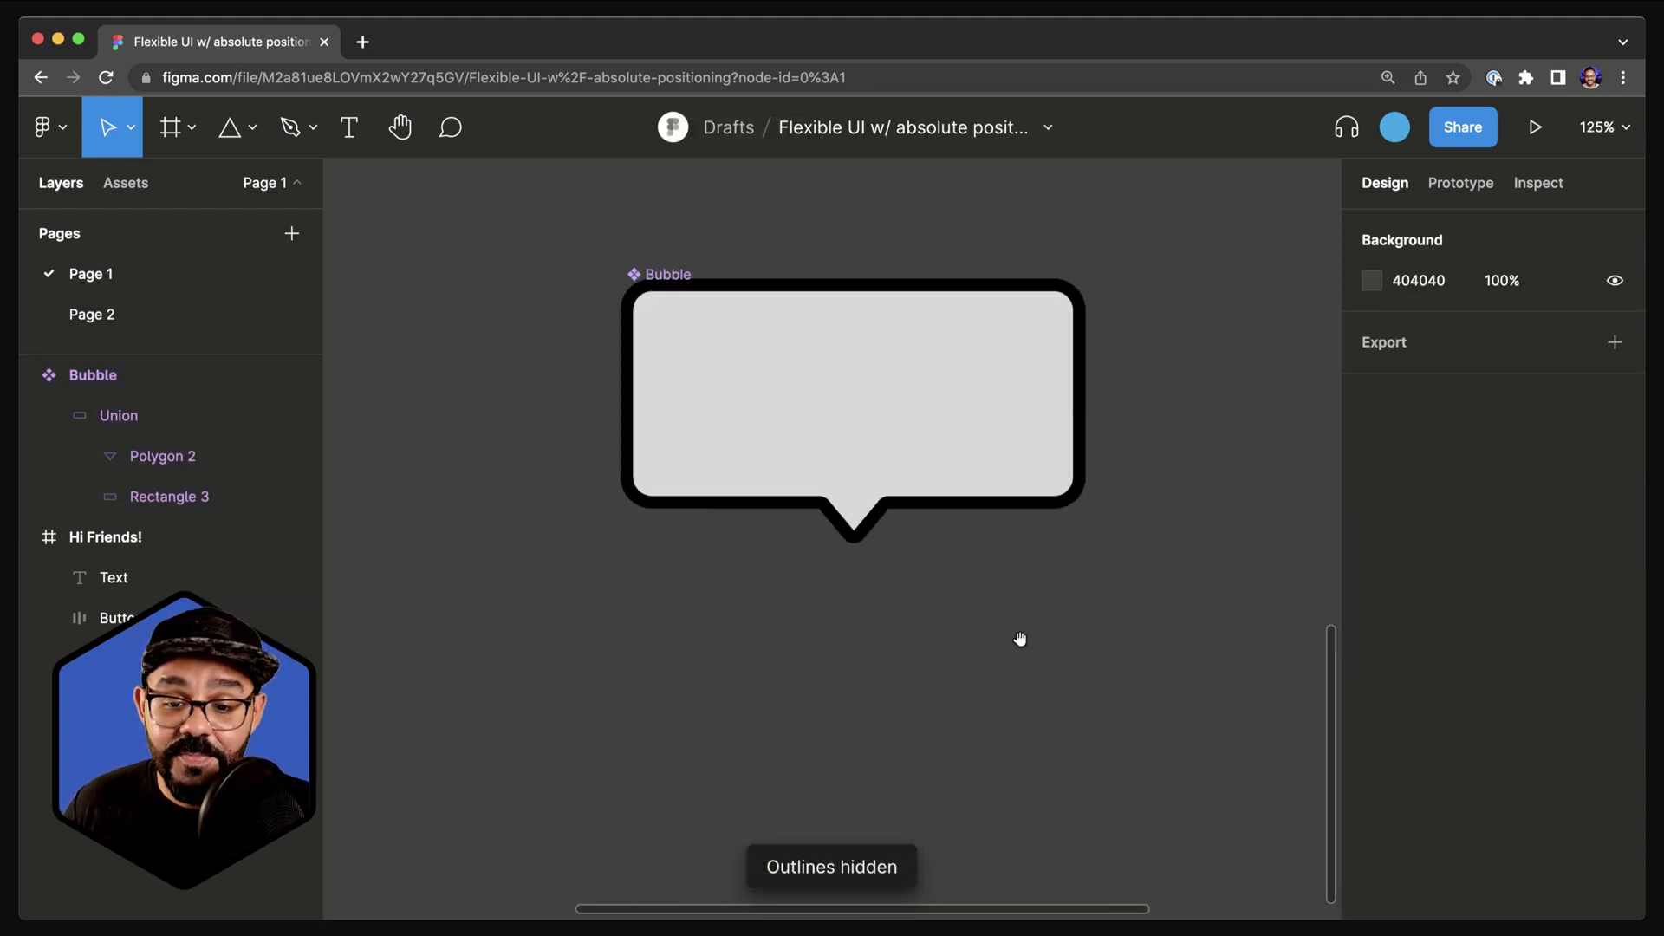
Add a 'Tool tip' text under the bubble's centre and wrap it in auto-layout Frame 1
key(t)
click(708, 614)
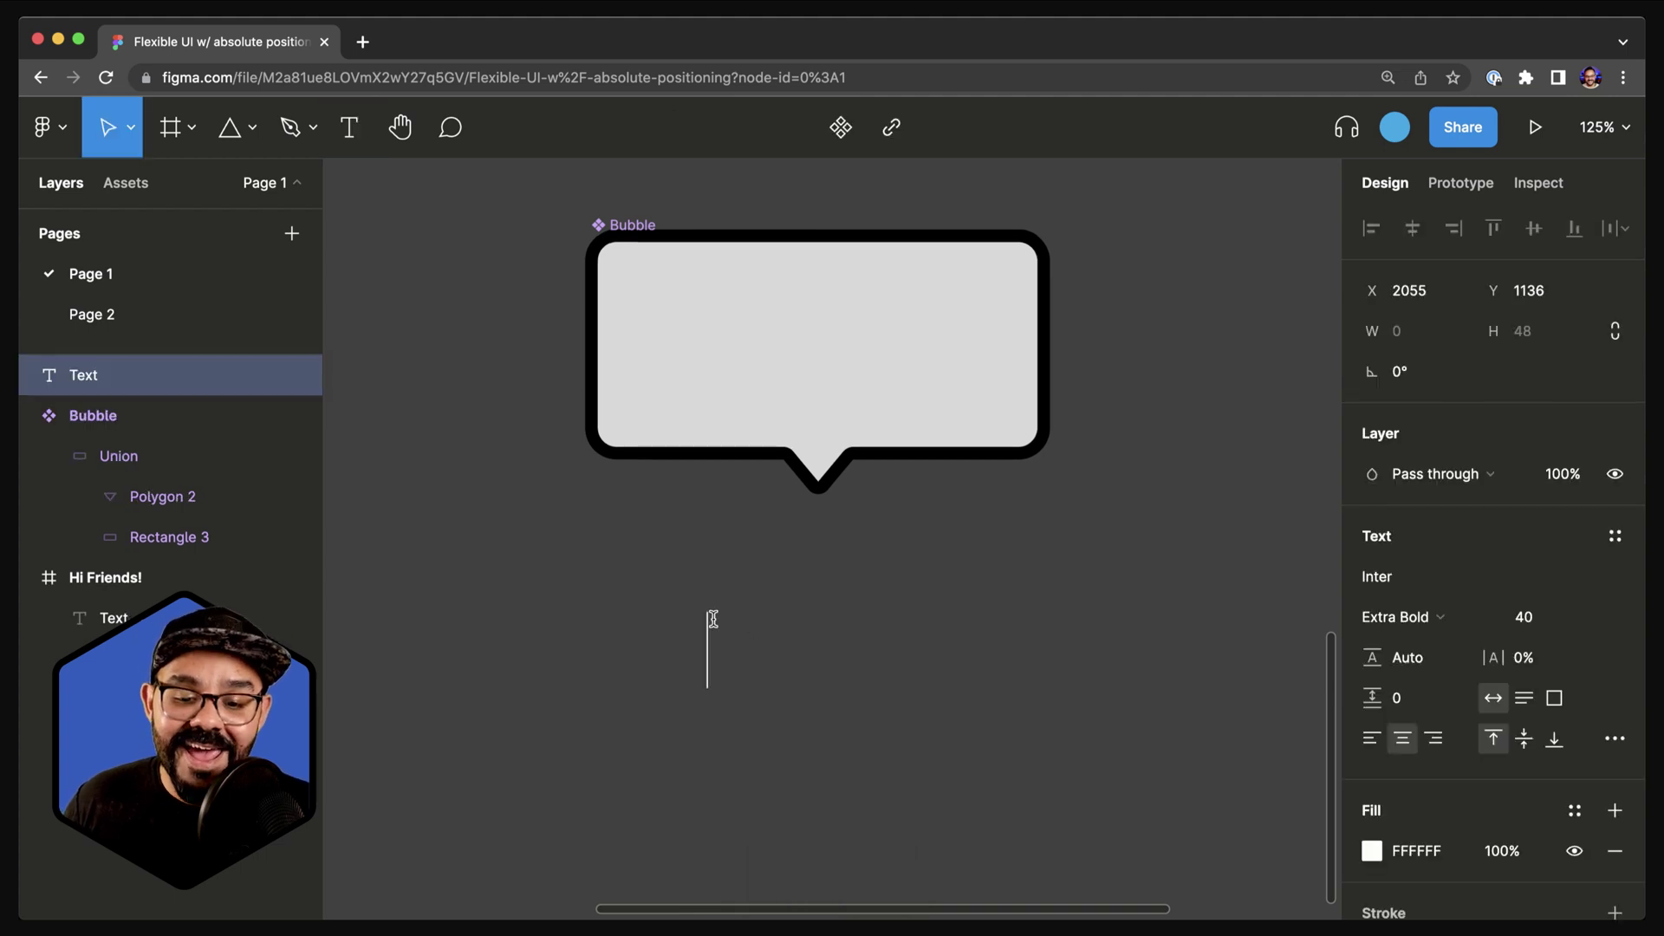
text(Tool tip)
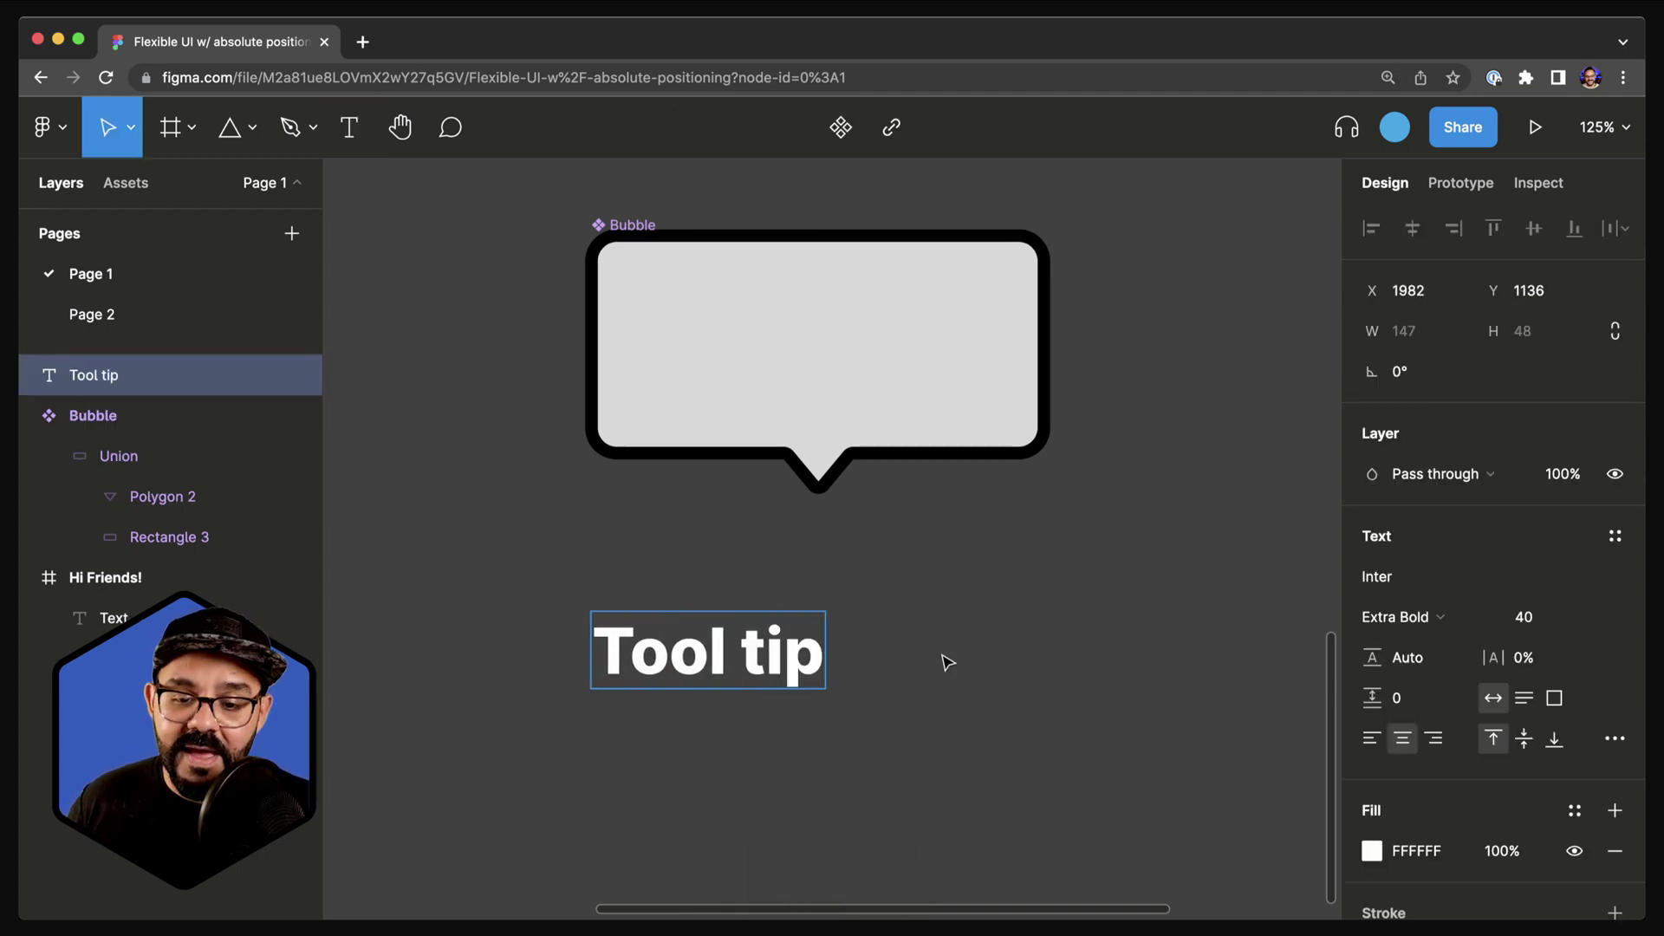
key(Escape)
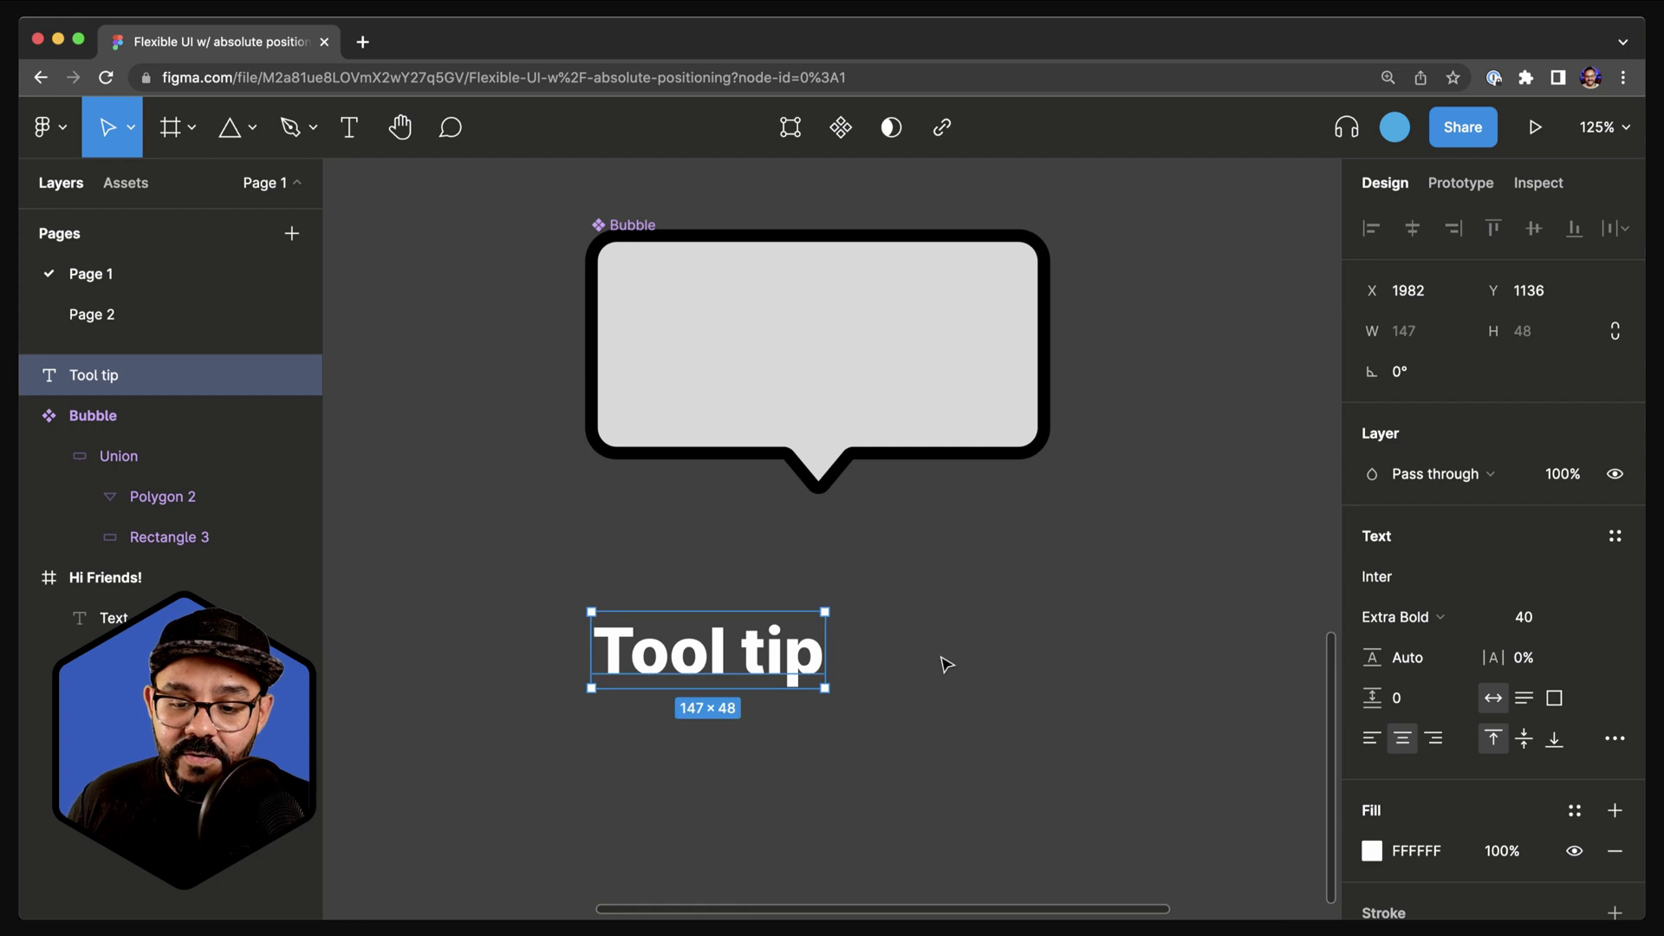
key(Escape)
drag(745, 678, 852, 681)
scroll(851, 682, down, 2)
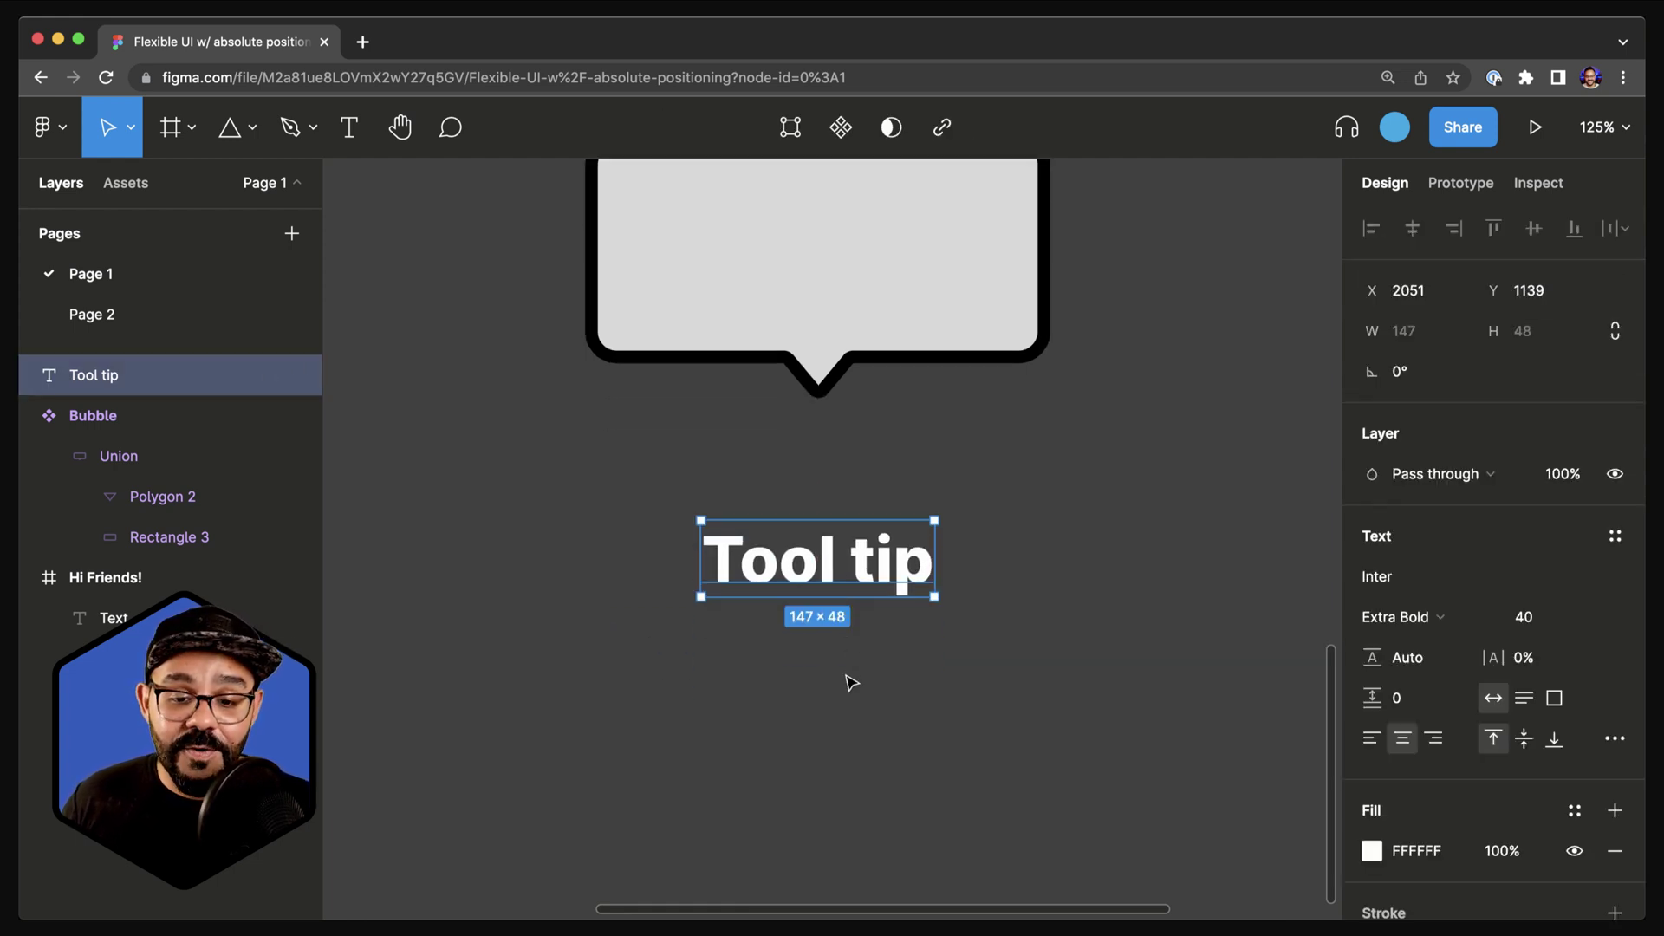
key(shift+a)
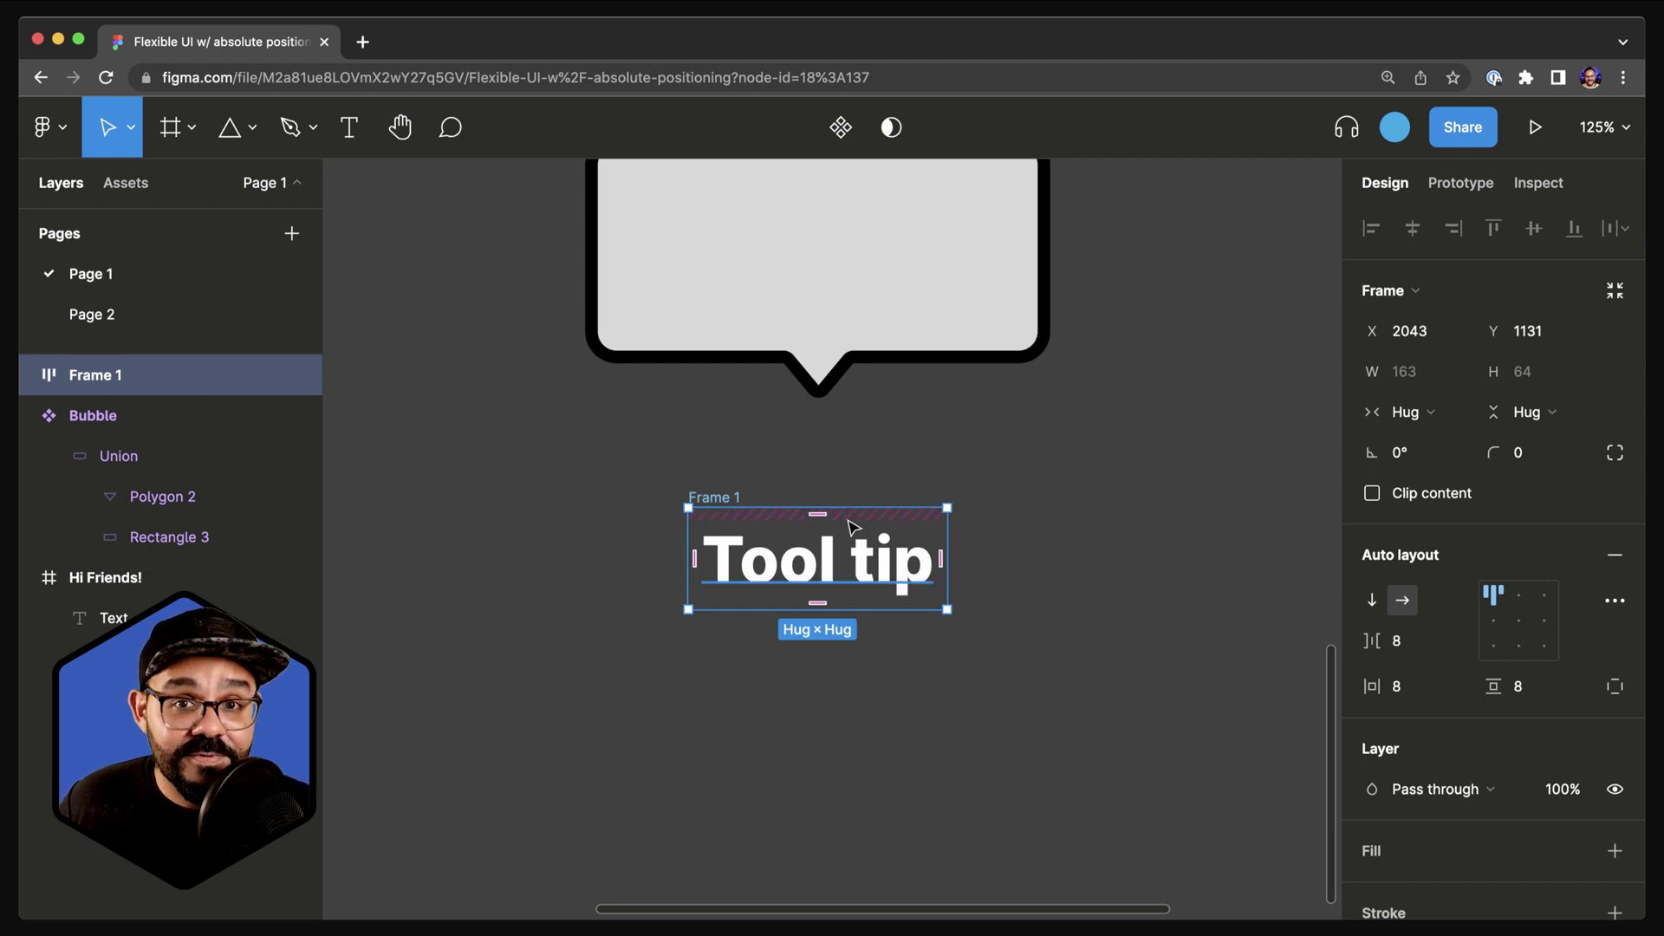
Set Frame 1's auto-layout padding to 48 on all sides
scroll(856, 520, down, 1)
key(Return)
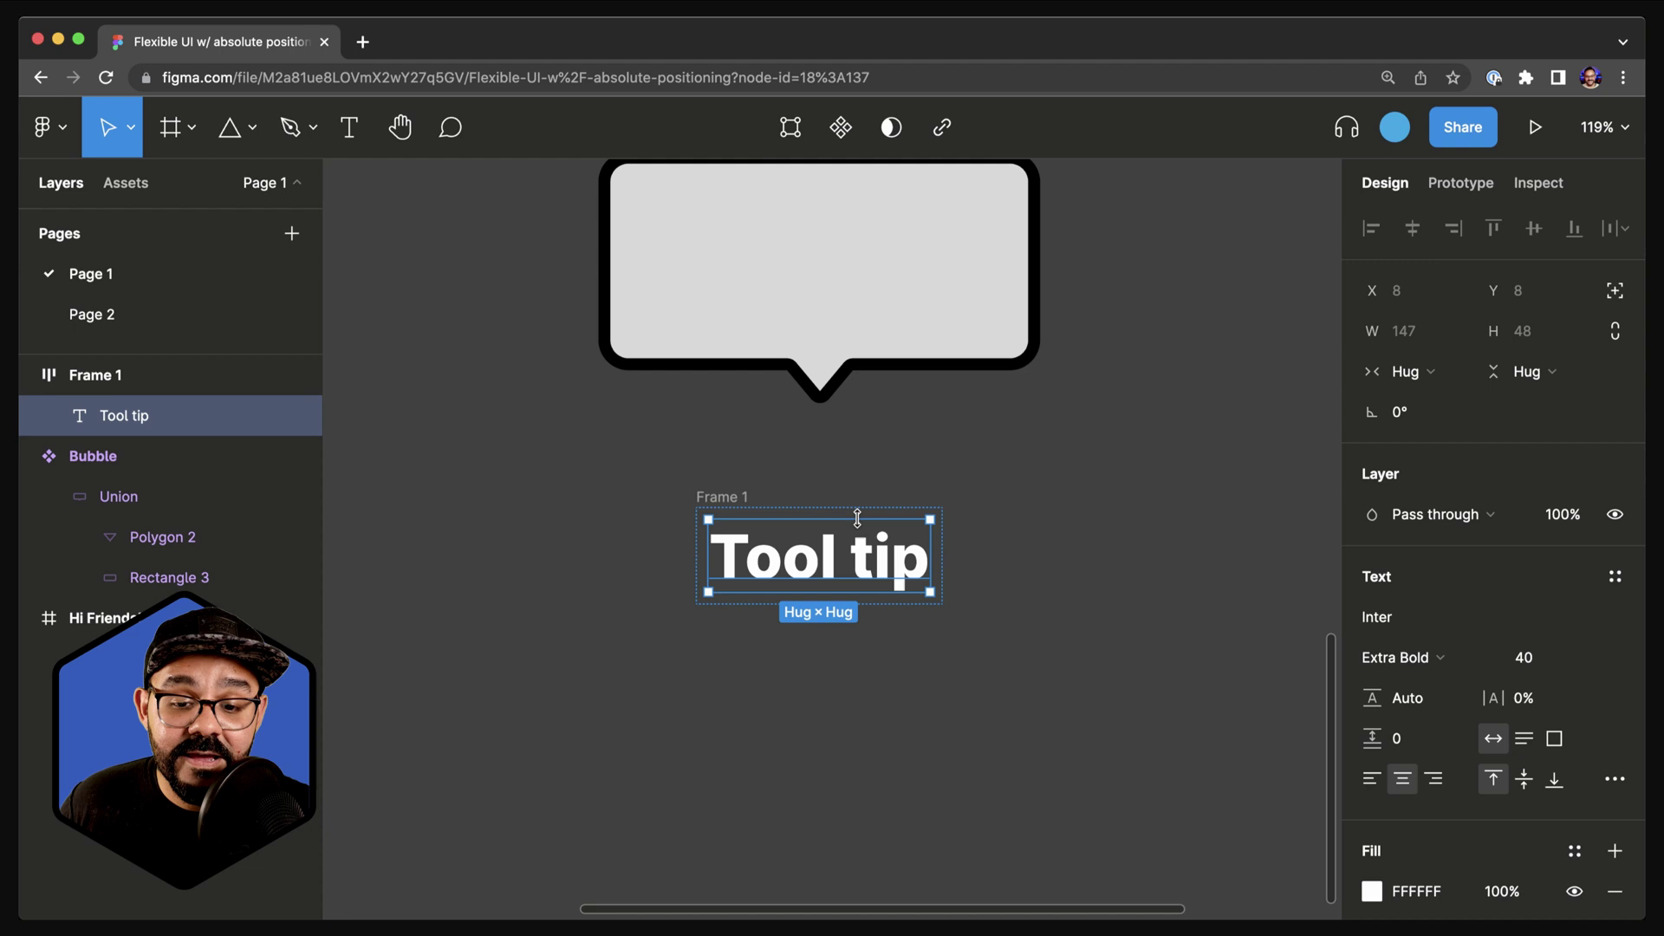
scroll(857, 519, up, 5)
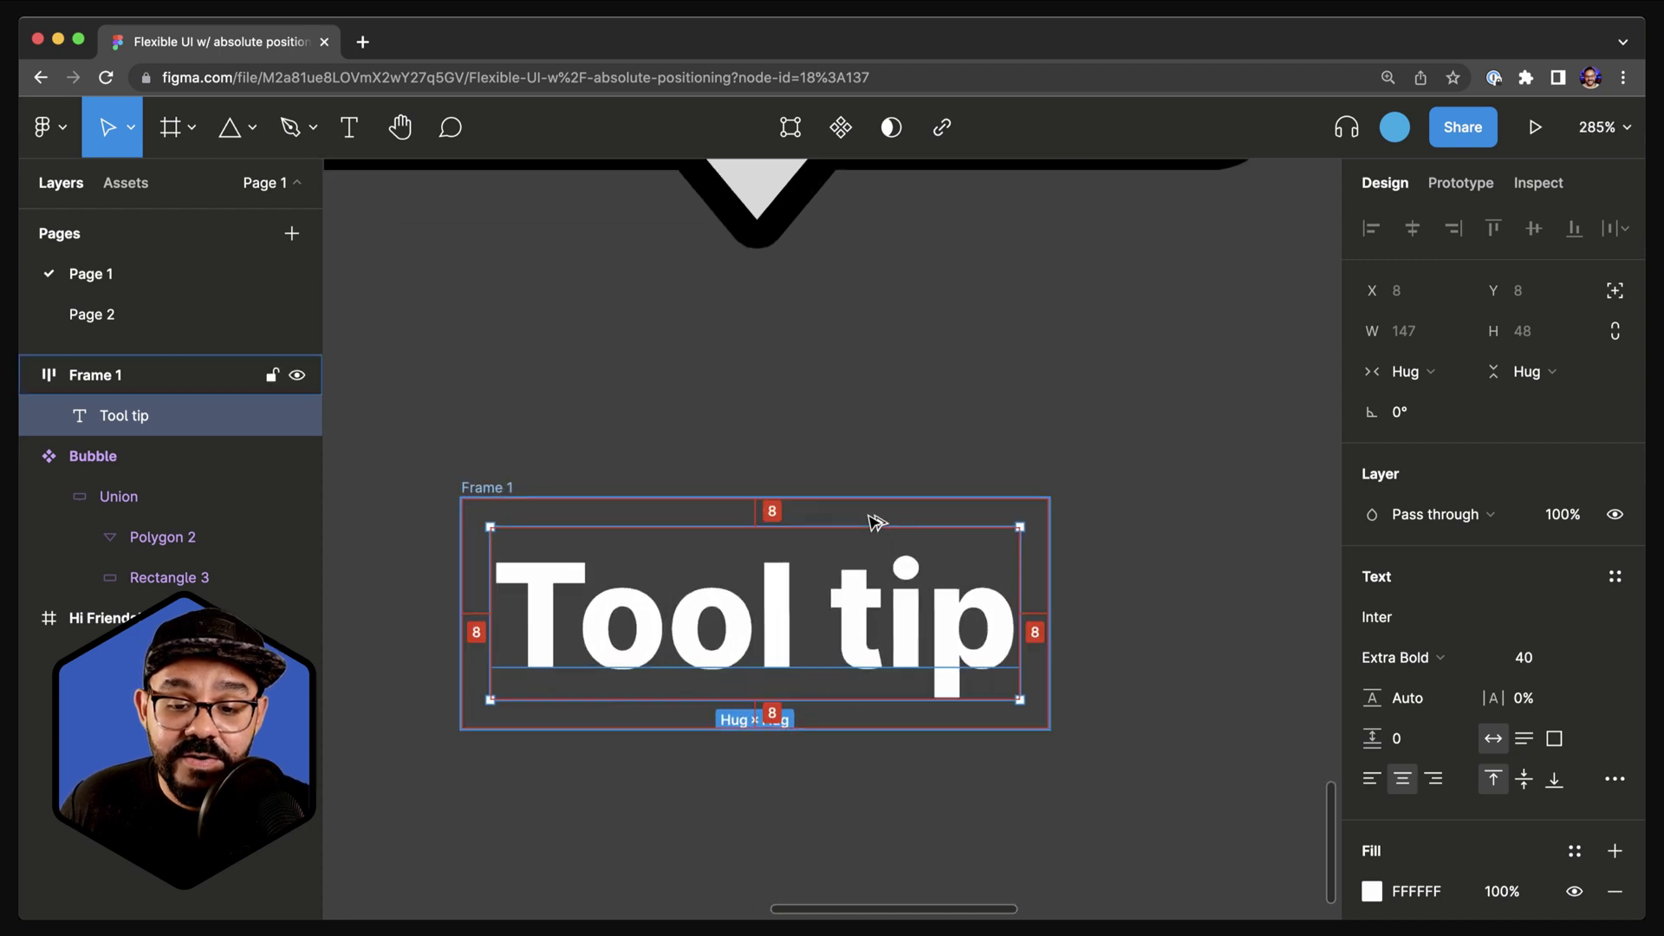
click(873, 522)
click(873, 523)
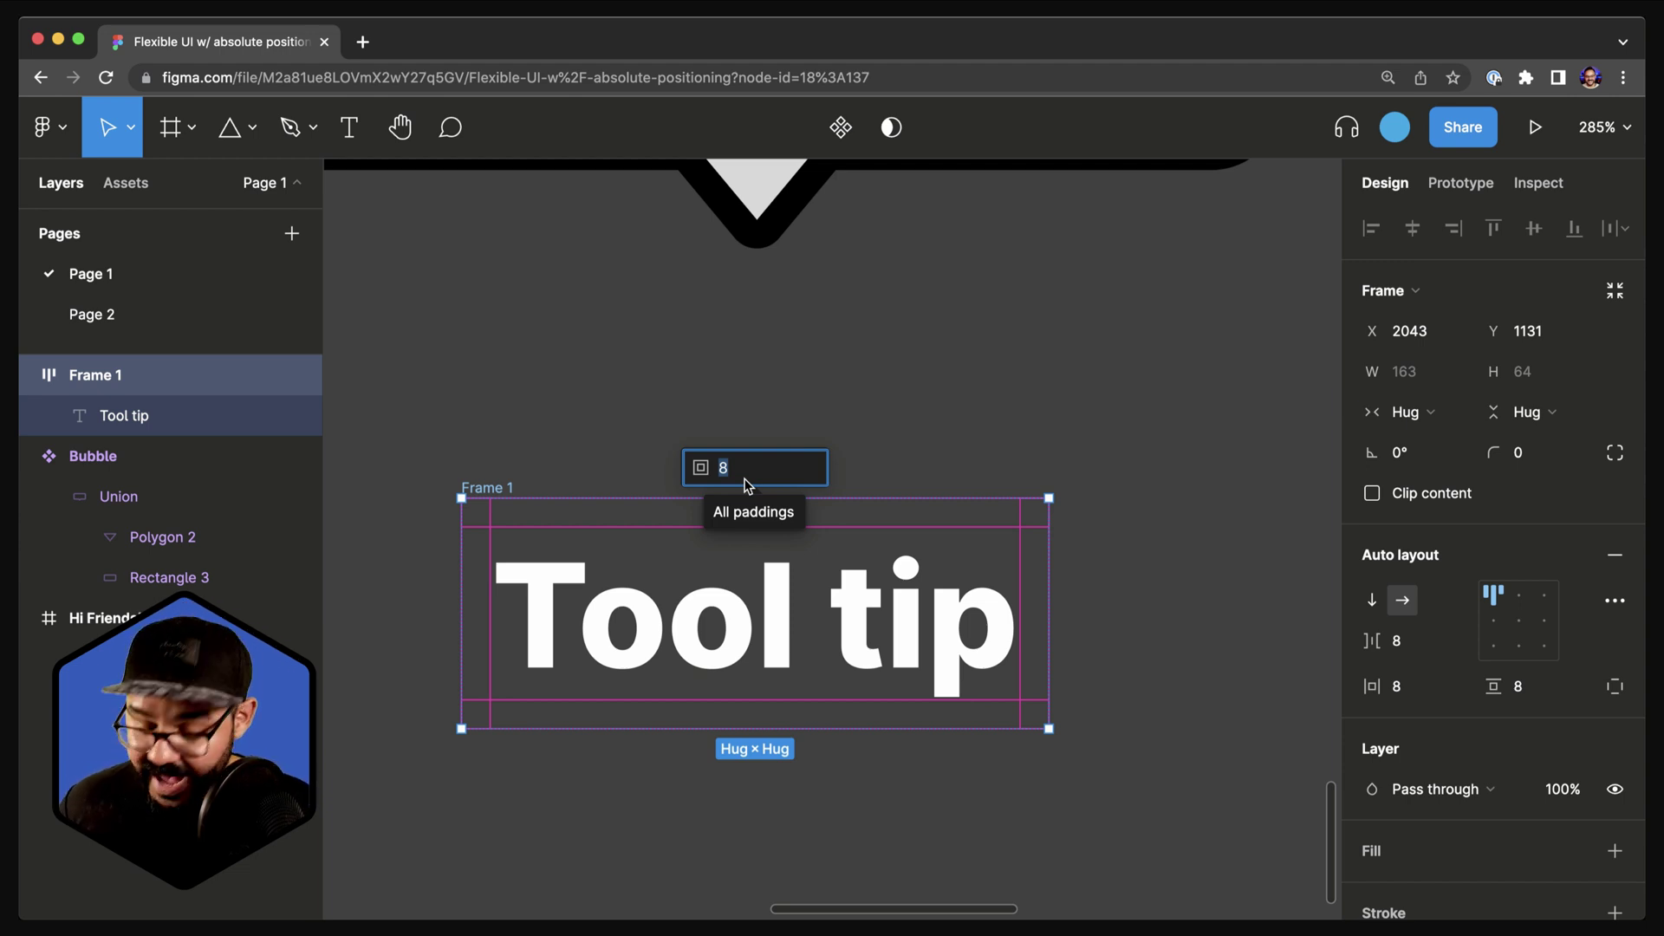
text(48)
key(Return)
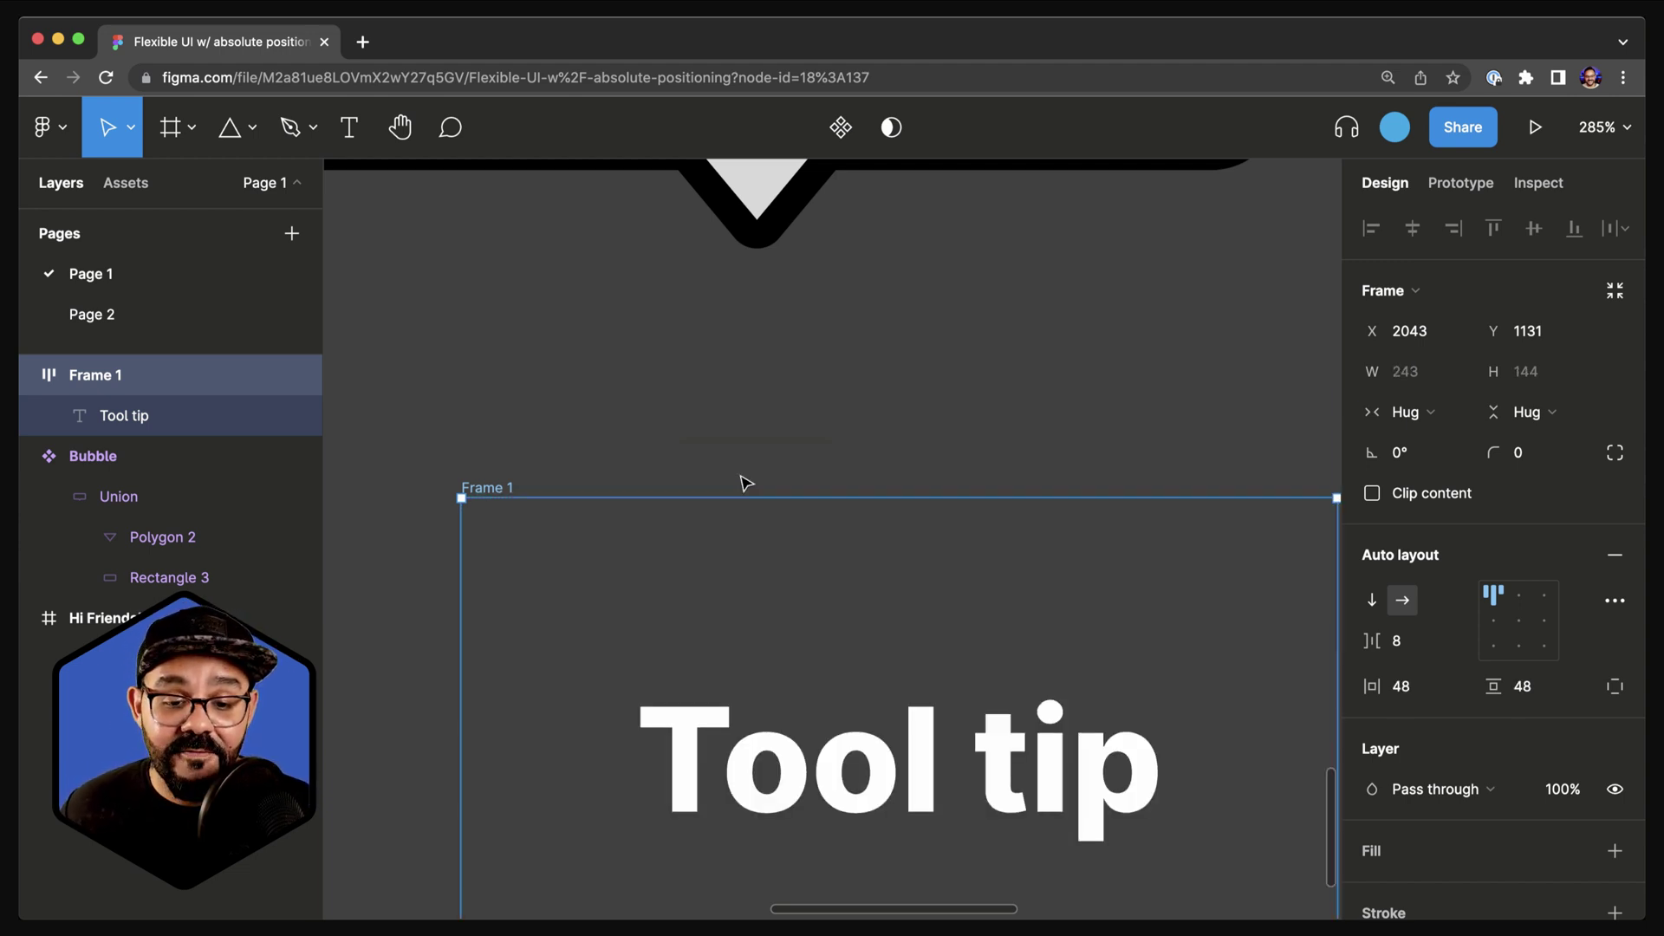
Move the Tool tip frame so it sits centred beneath the Bubble component
scroll(747, 482, down, 5)
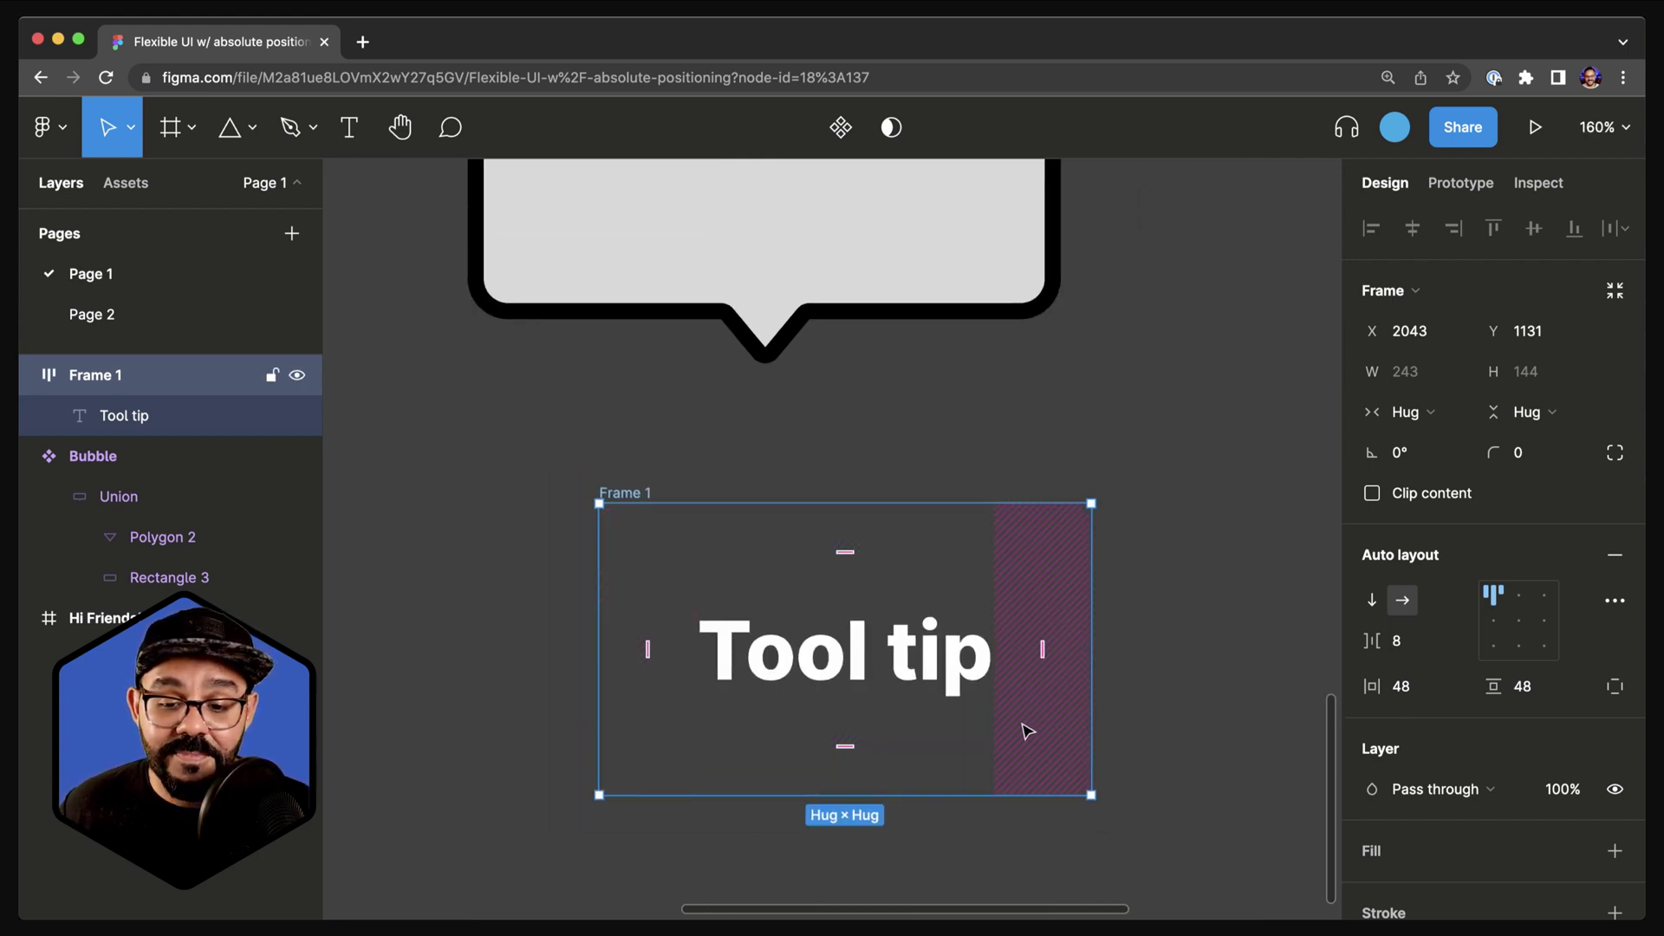
click(652, 432)
drag(650, 504, 569, 513)
scroll(772, 446, down, 2)
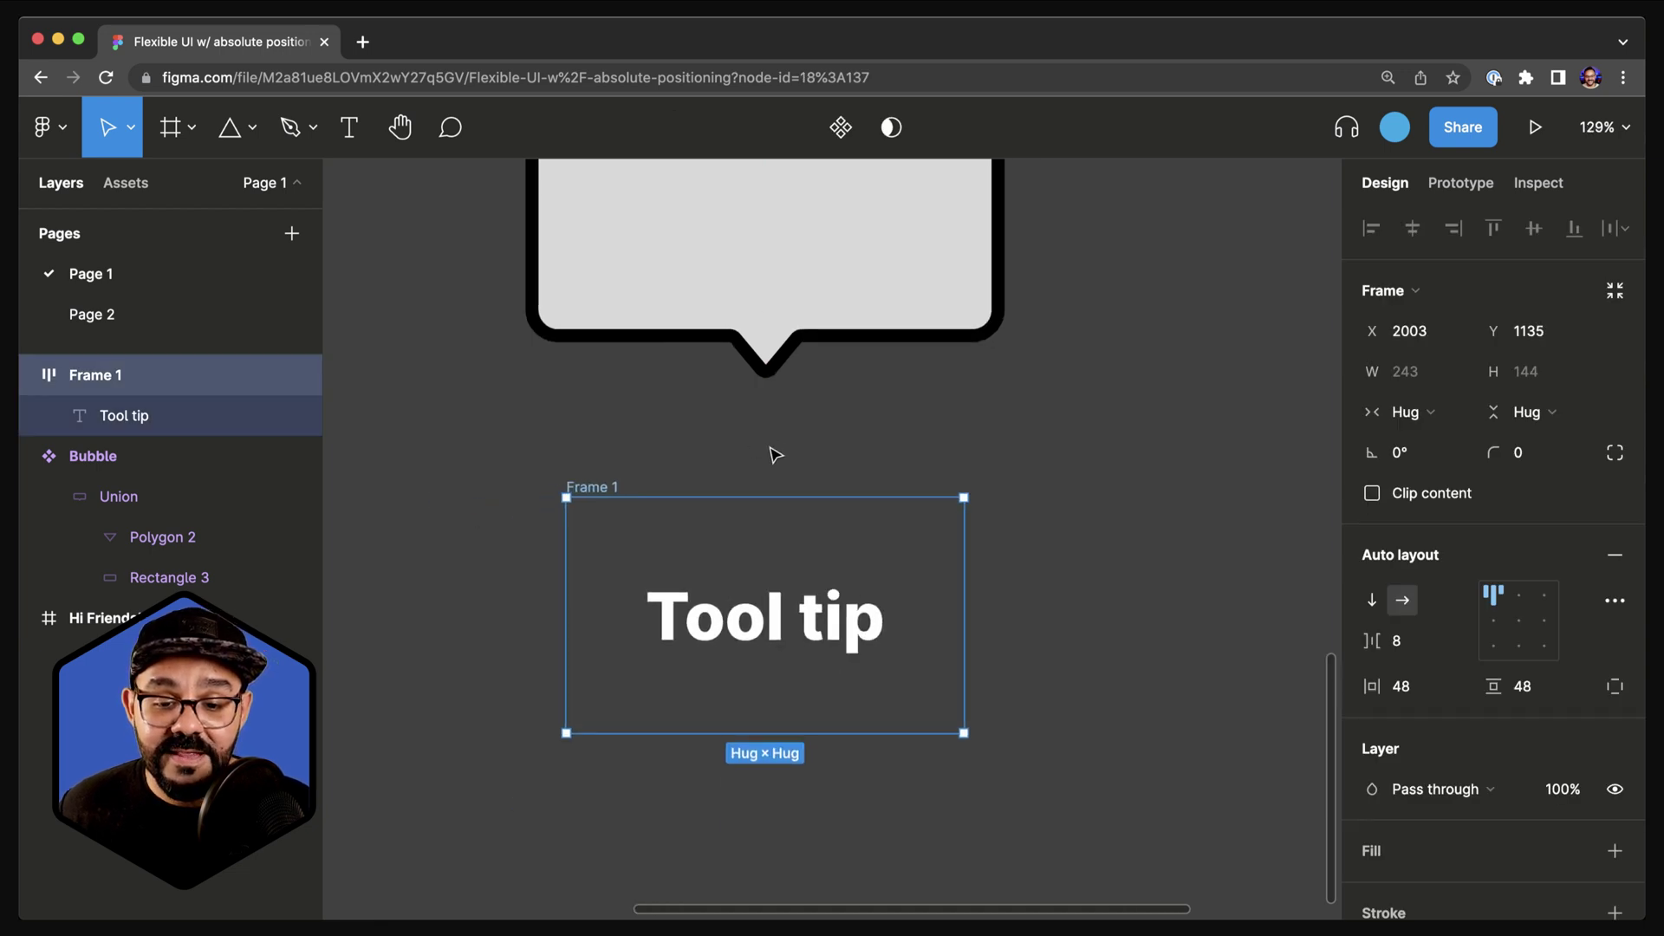
scroll(775, 454, down, 3)
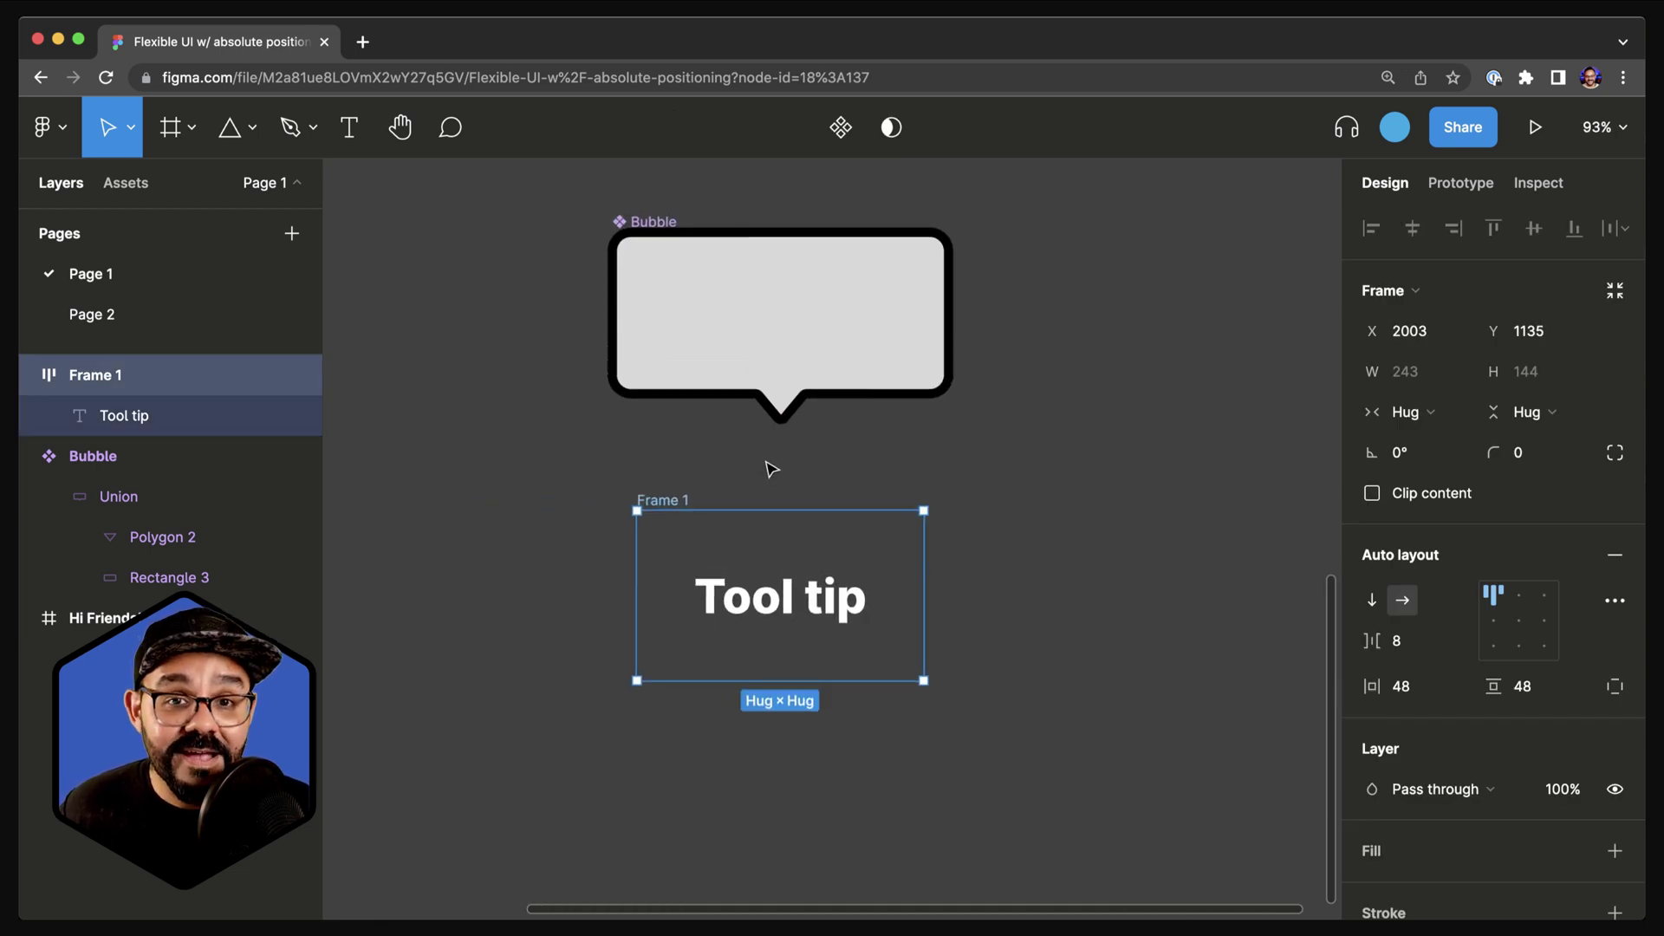
Paste a Bubble copy into Frame 1, absolutely positioned top-left, behind the 'Tool tip' text
click(781, 314)
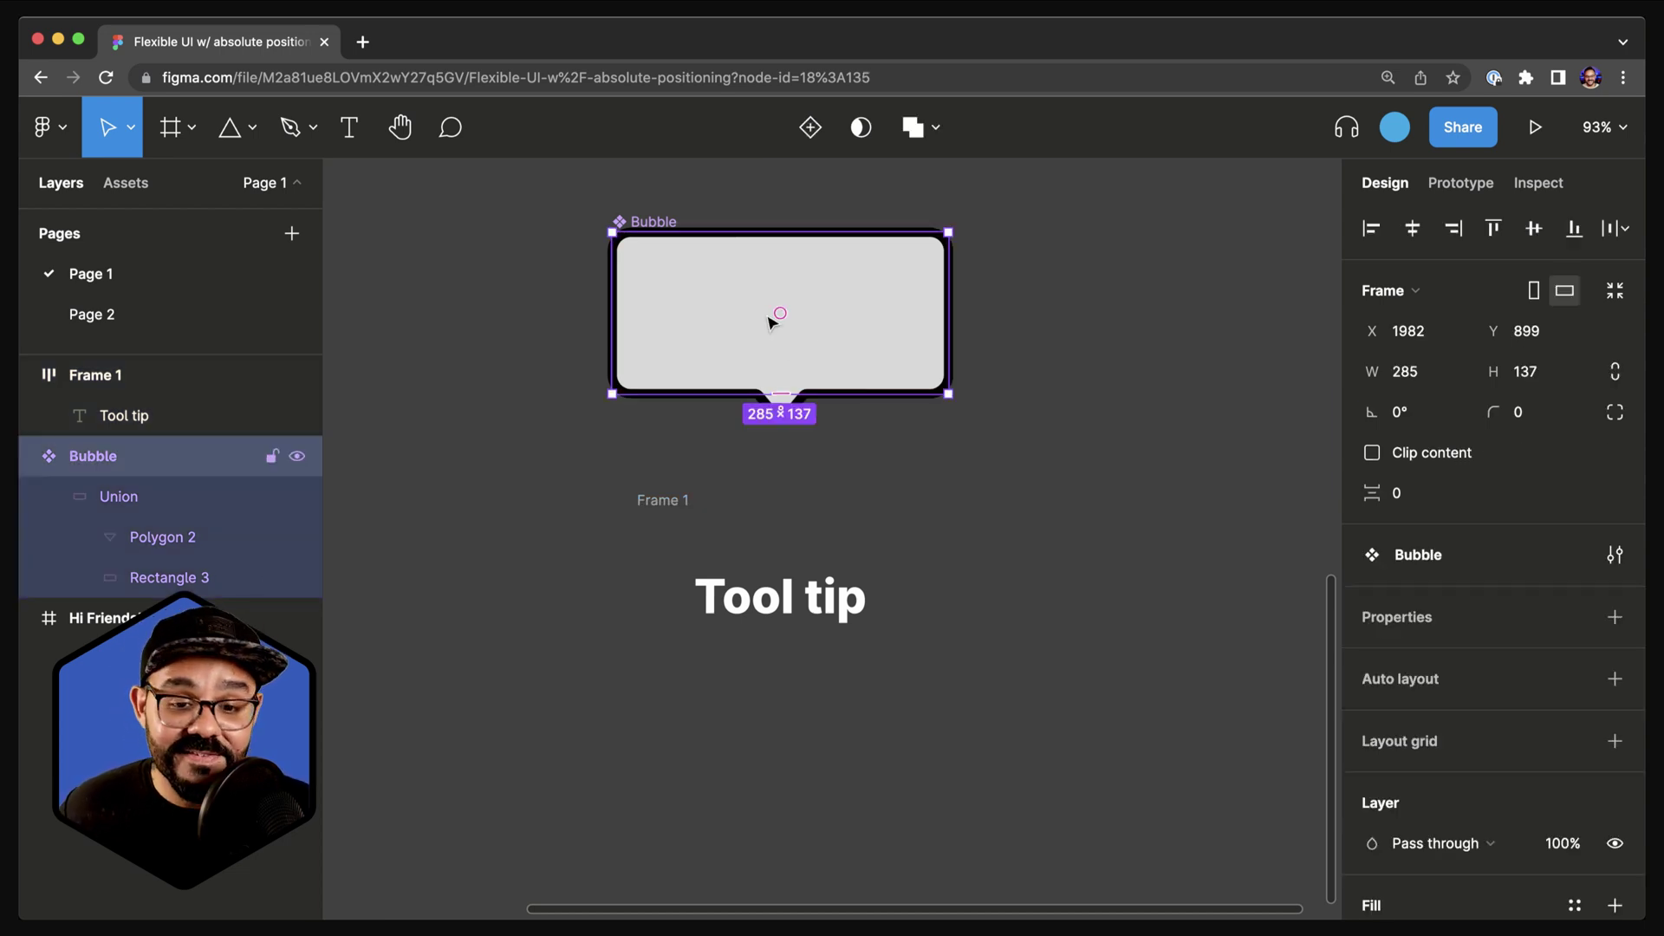
click(761, 518)
key(ctrl+v)
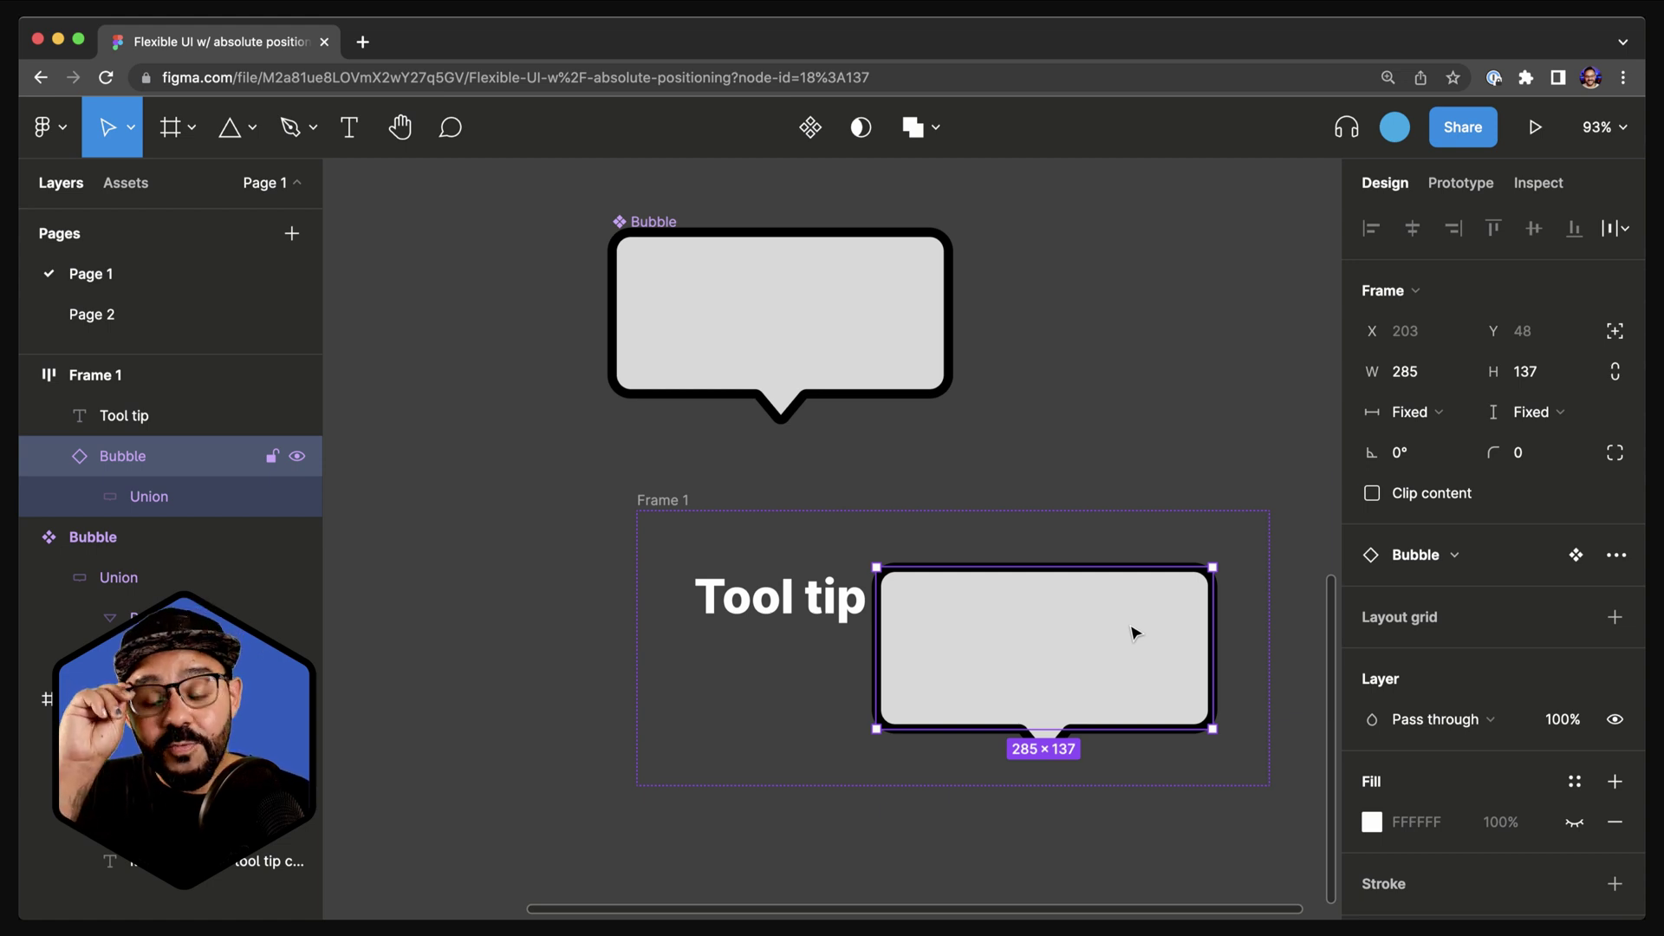
click(1615, 331)
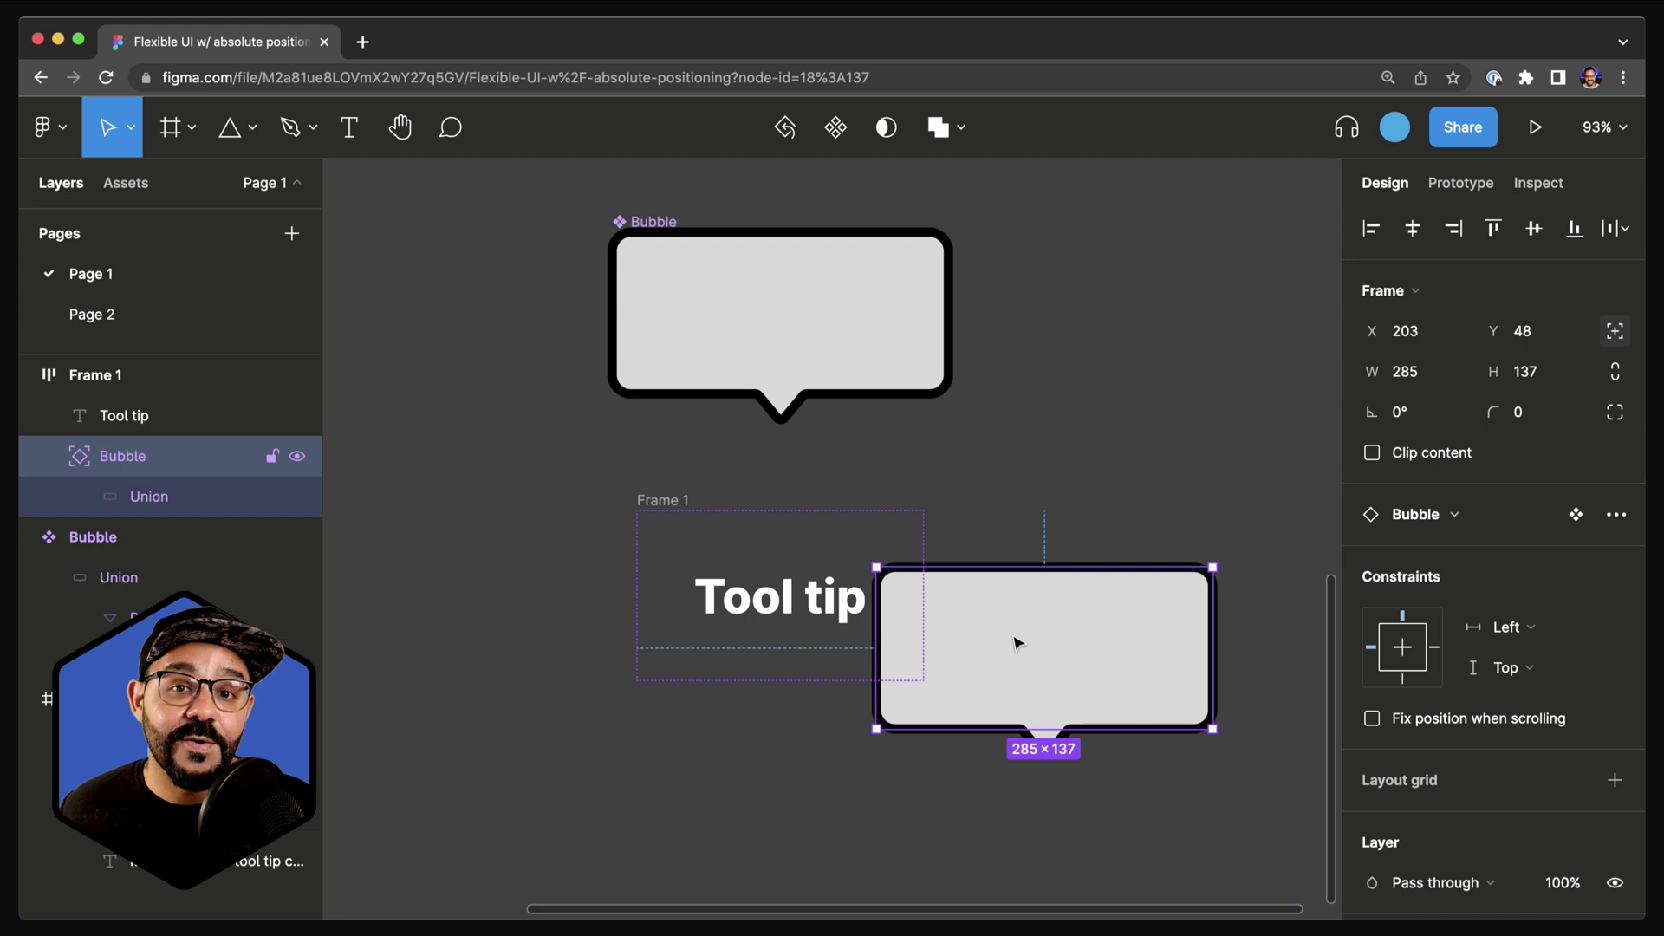
click(1372, 231)
click(1493, 230)
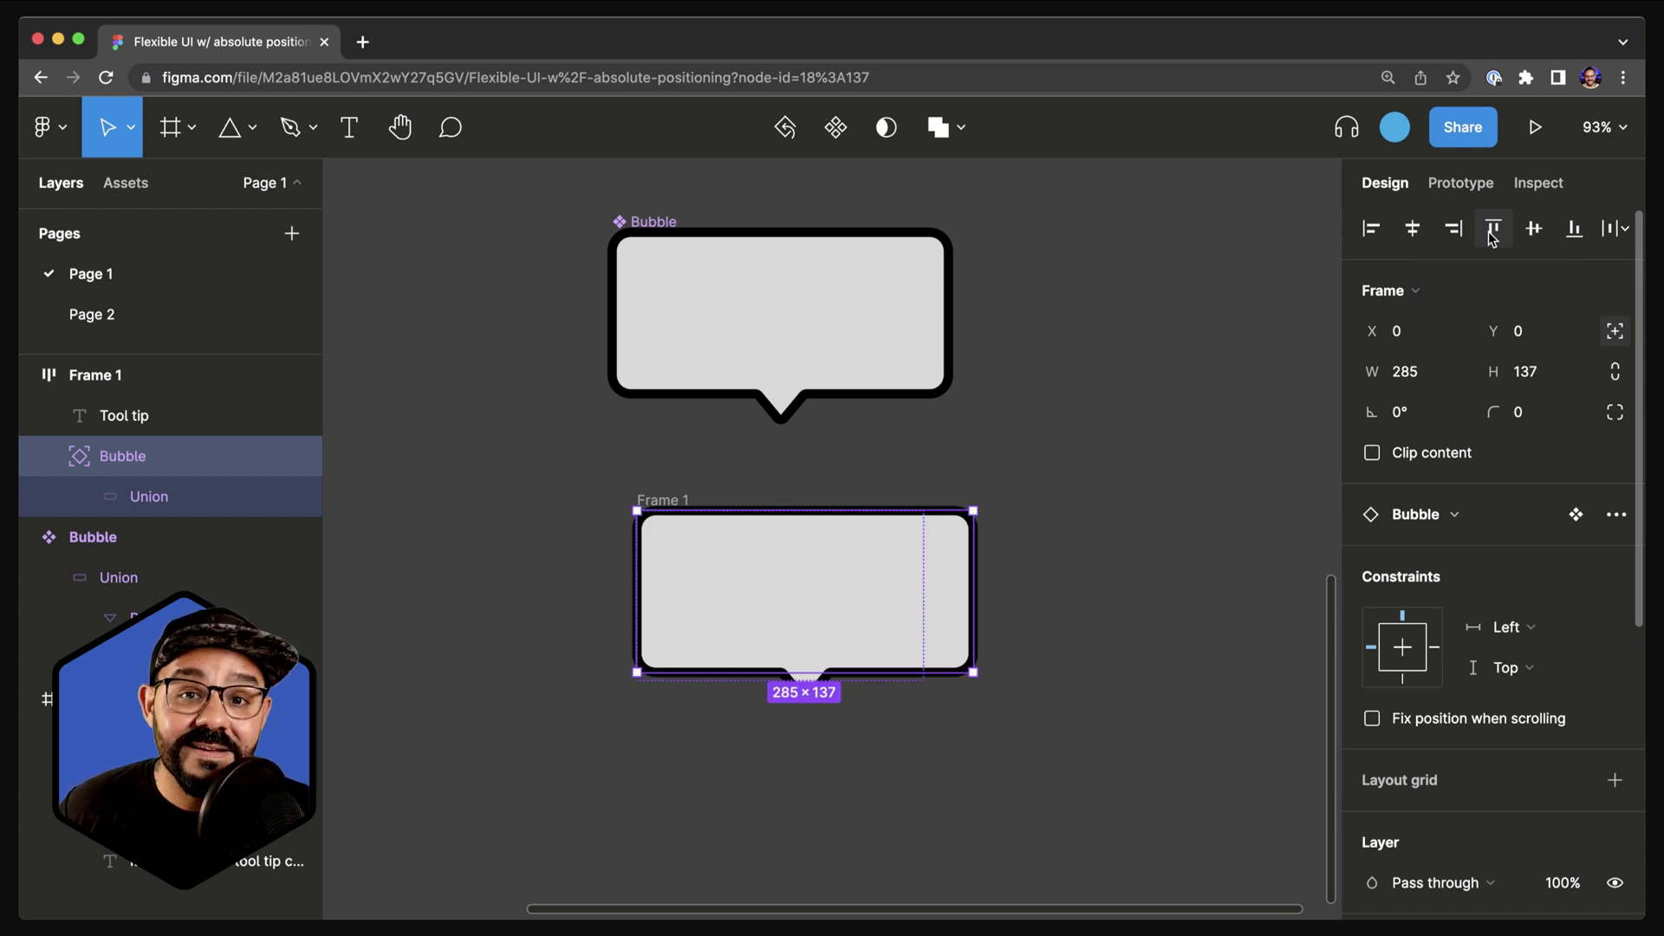
key(super+bracketright)
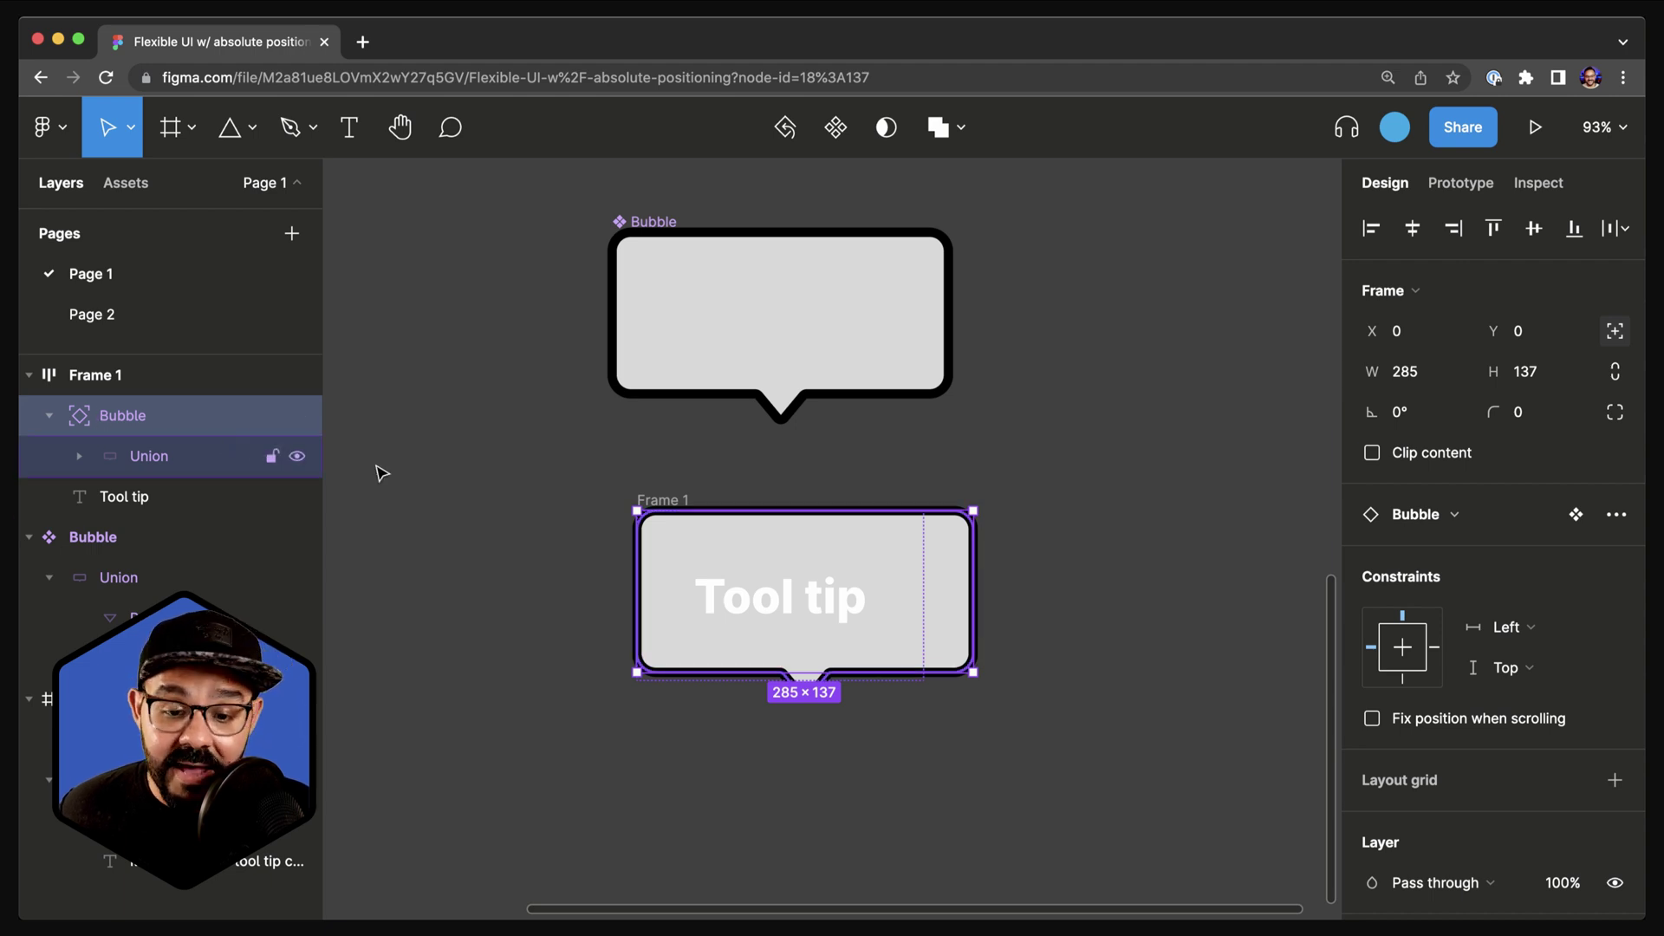
Set the 'Tool tip' text fill colour to black 000000
click(543, 595)
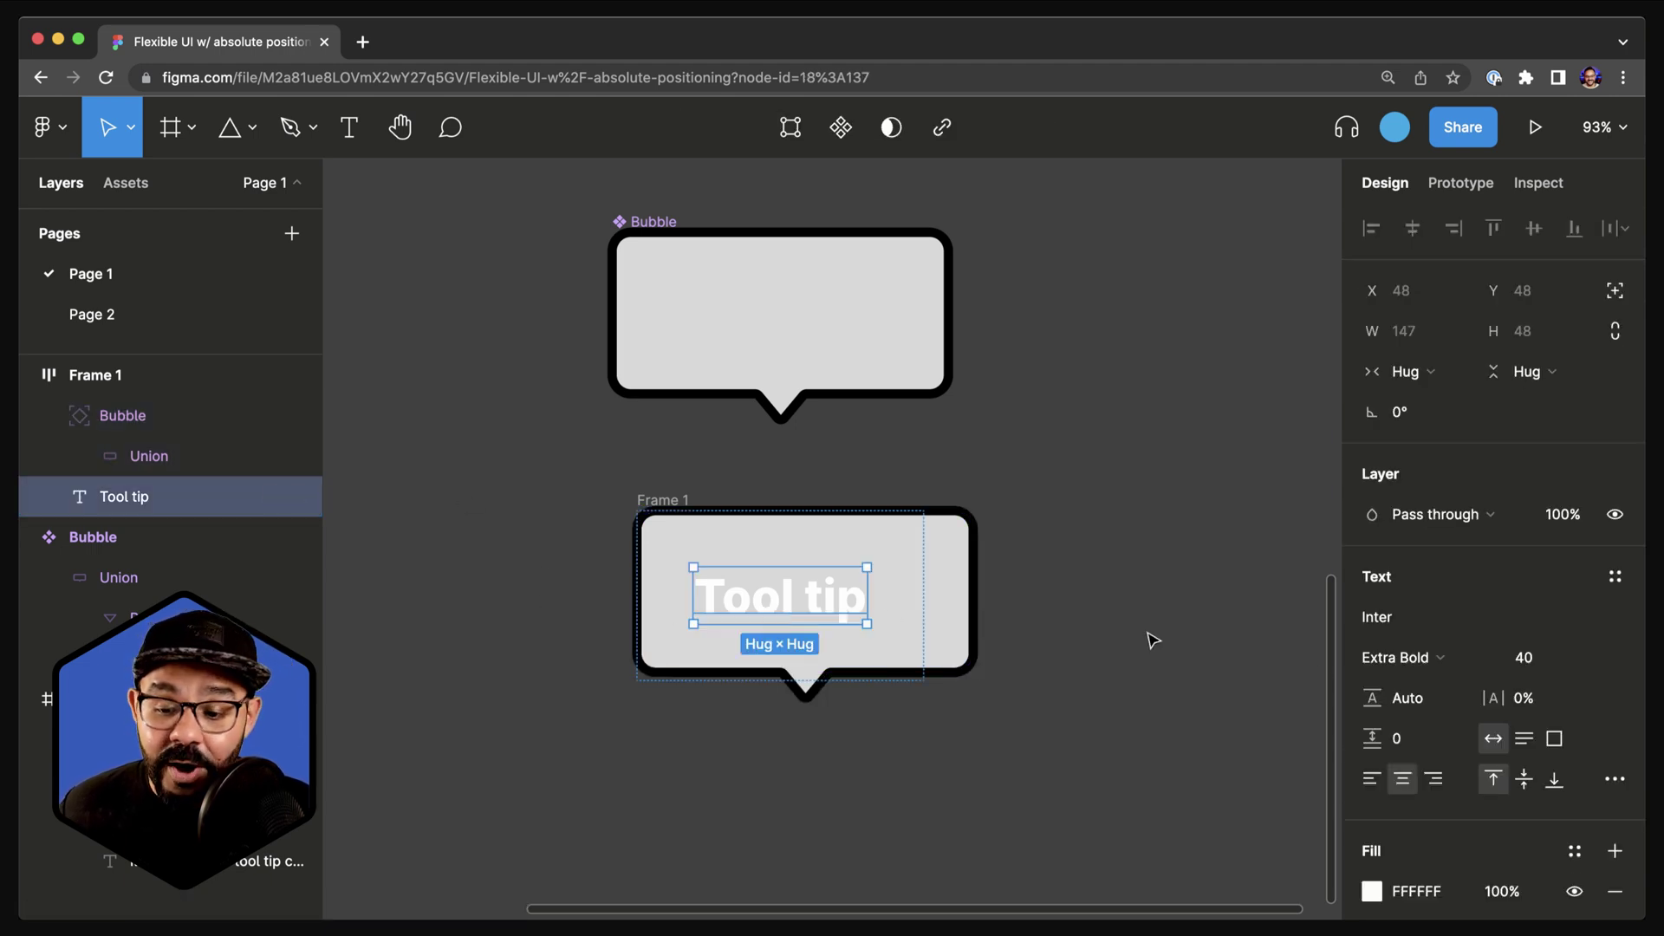
scroll(1473, 711, down, 2)
click(1372, 830)
drag(1114, 568, 964, 663)
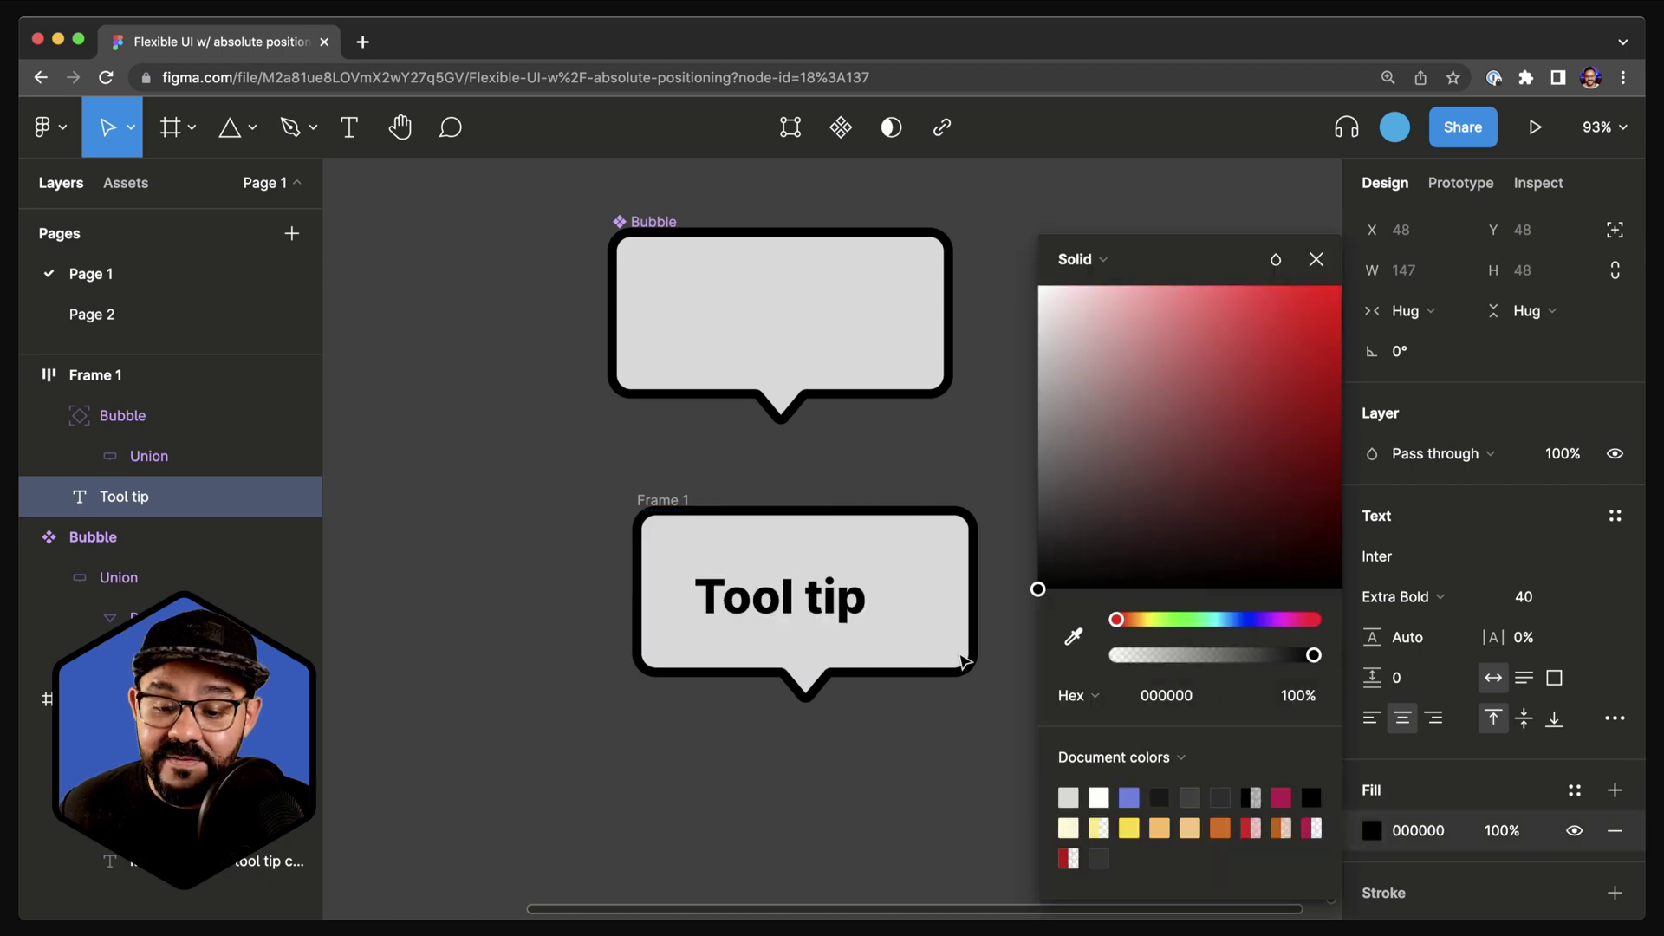
click(936, 704)
Resize the Bubble instance to 243 × 144 to fill Frame 1, checking in outline view
click(957, 625)
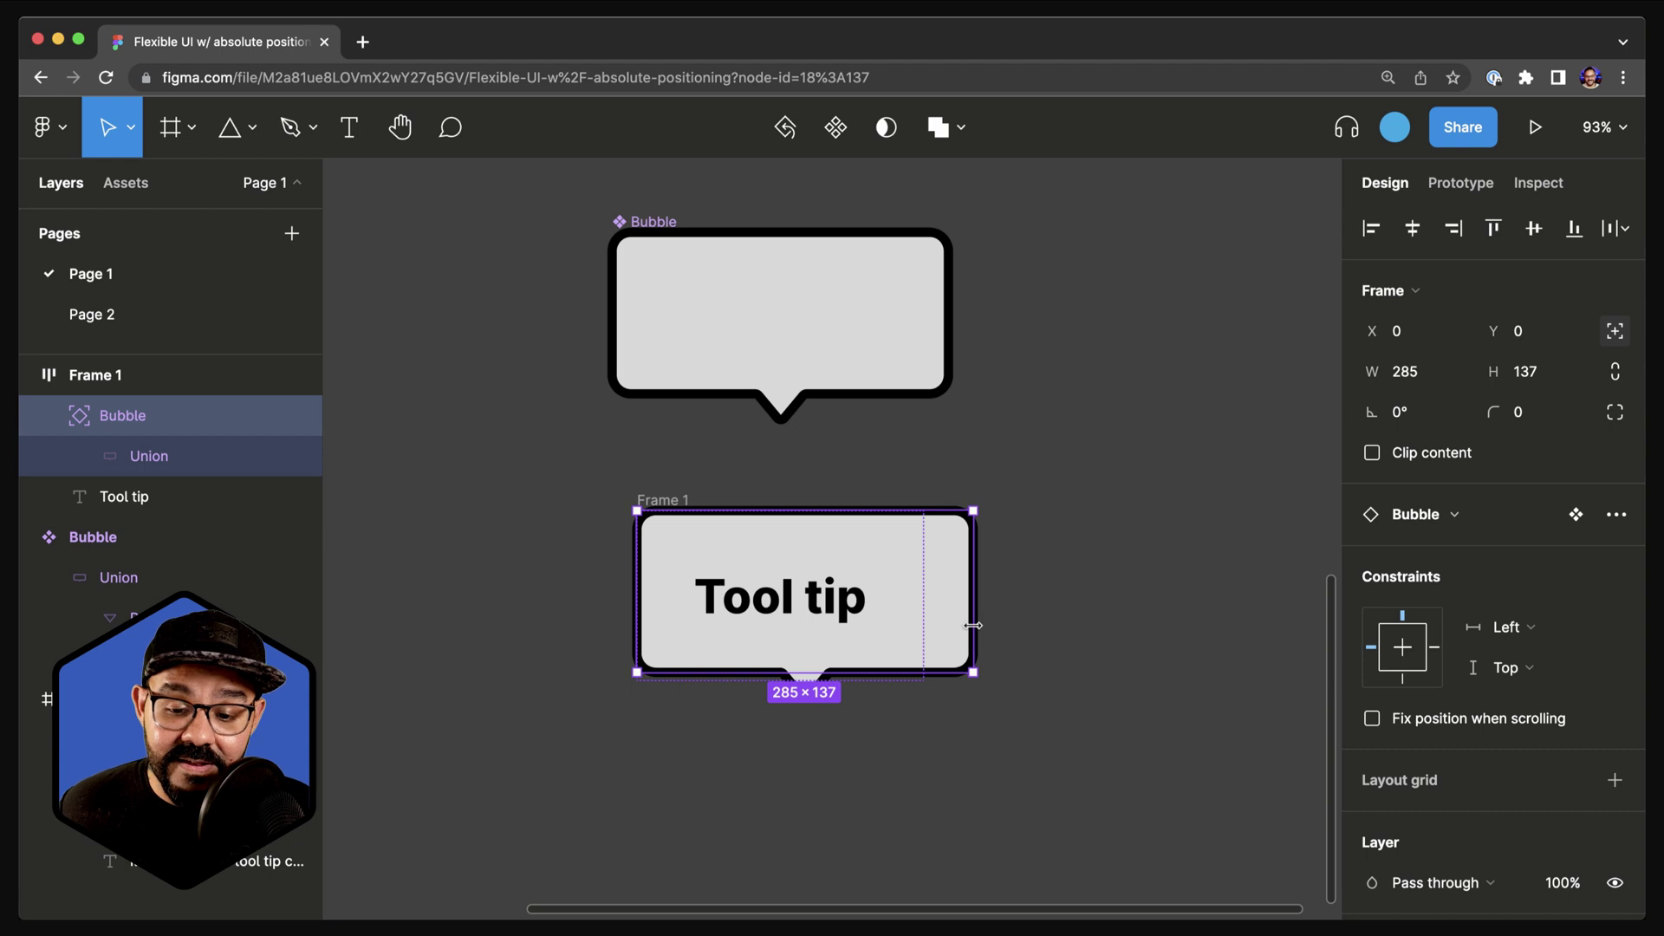
drag(975, 624, 875, 679)
scroll(850, 774, up, 5)
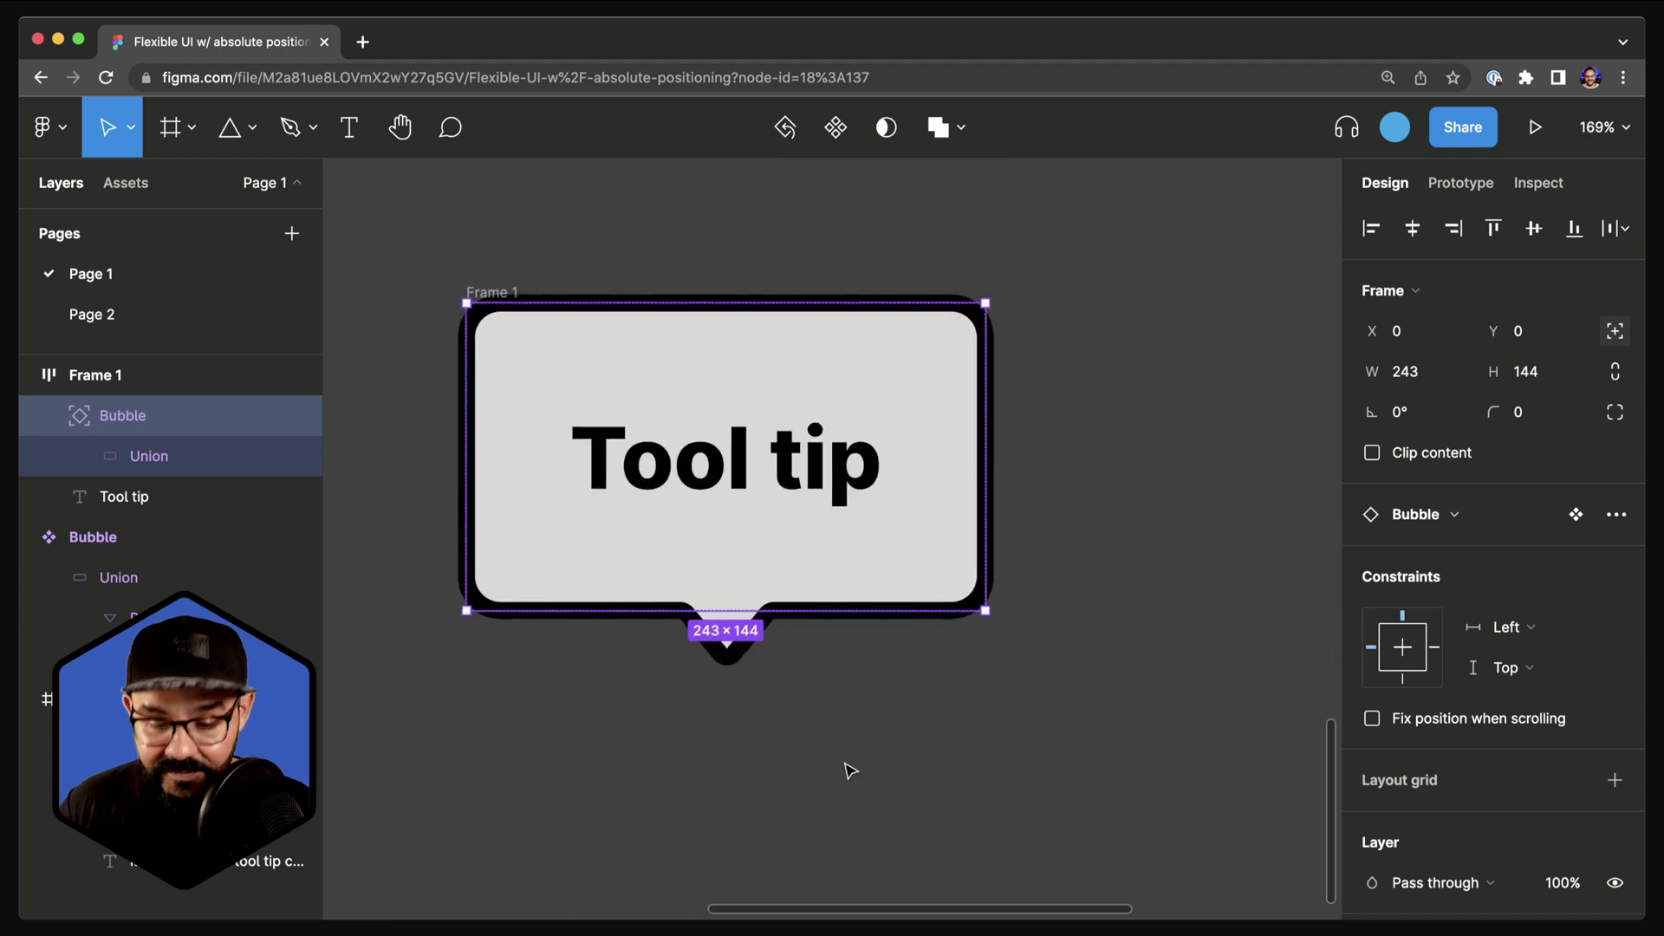
key(super+y)
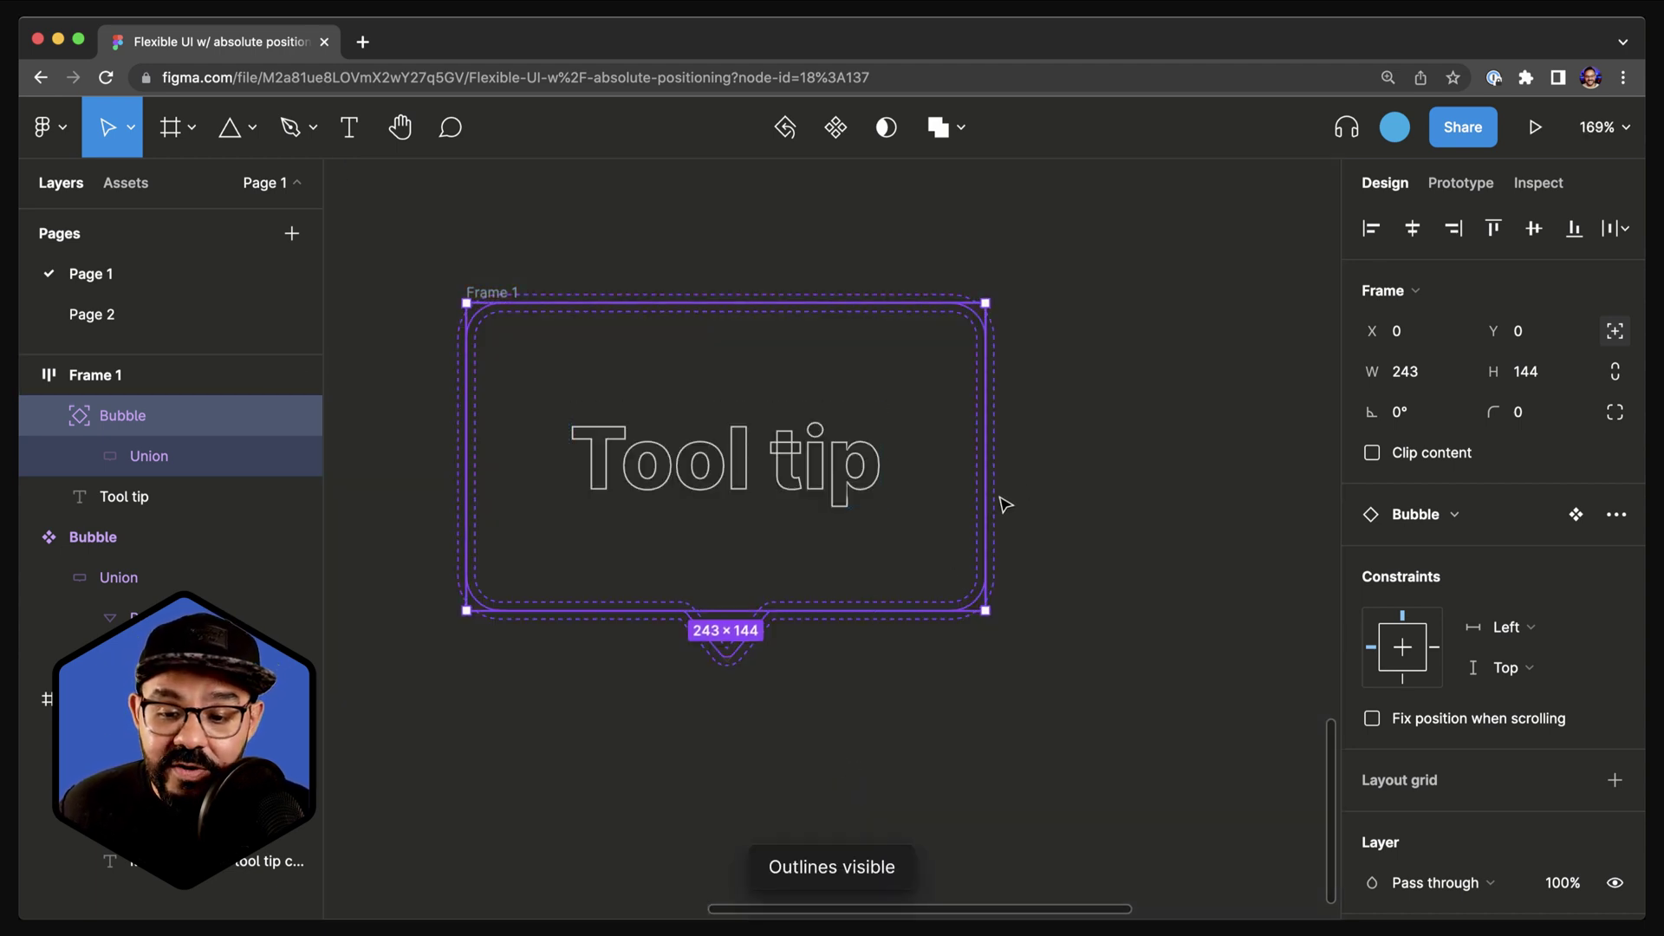
mouse_move(986, 500)
mouse_down()
mouse_move(1118, 495)
mouse_move(987, 502)
mouse_up()
click(1089, 537)
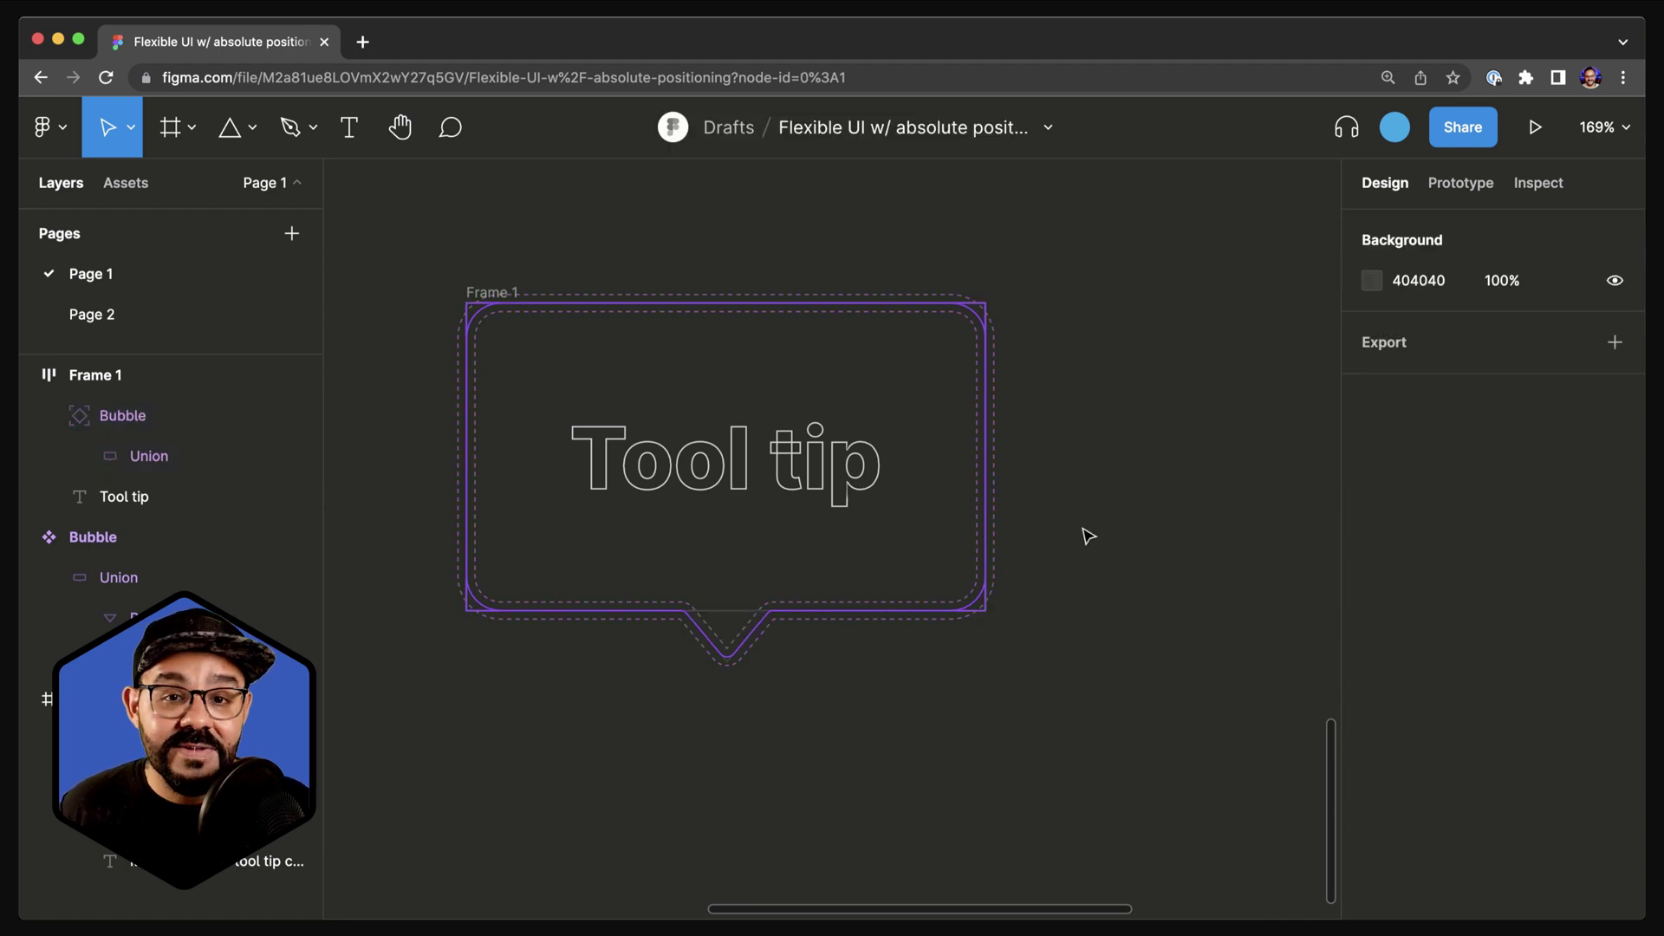
key(super+y)
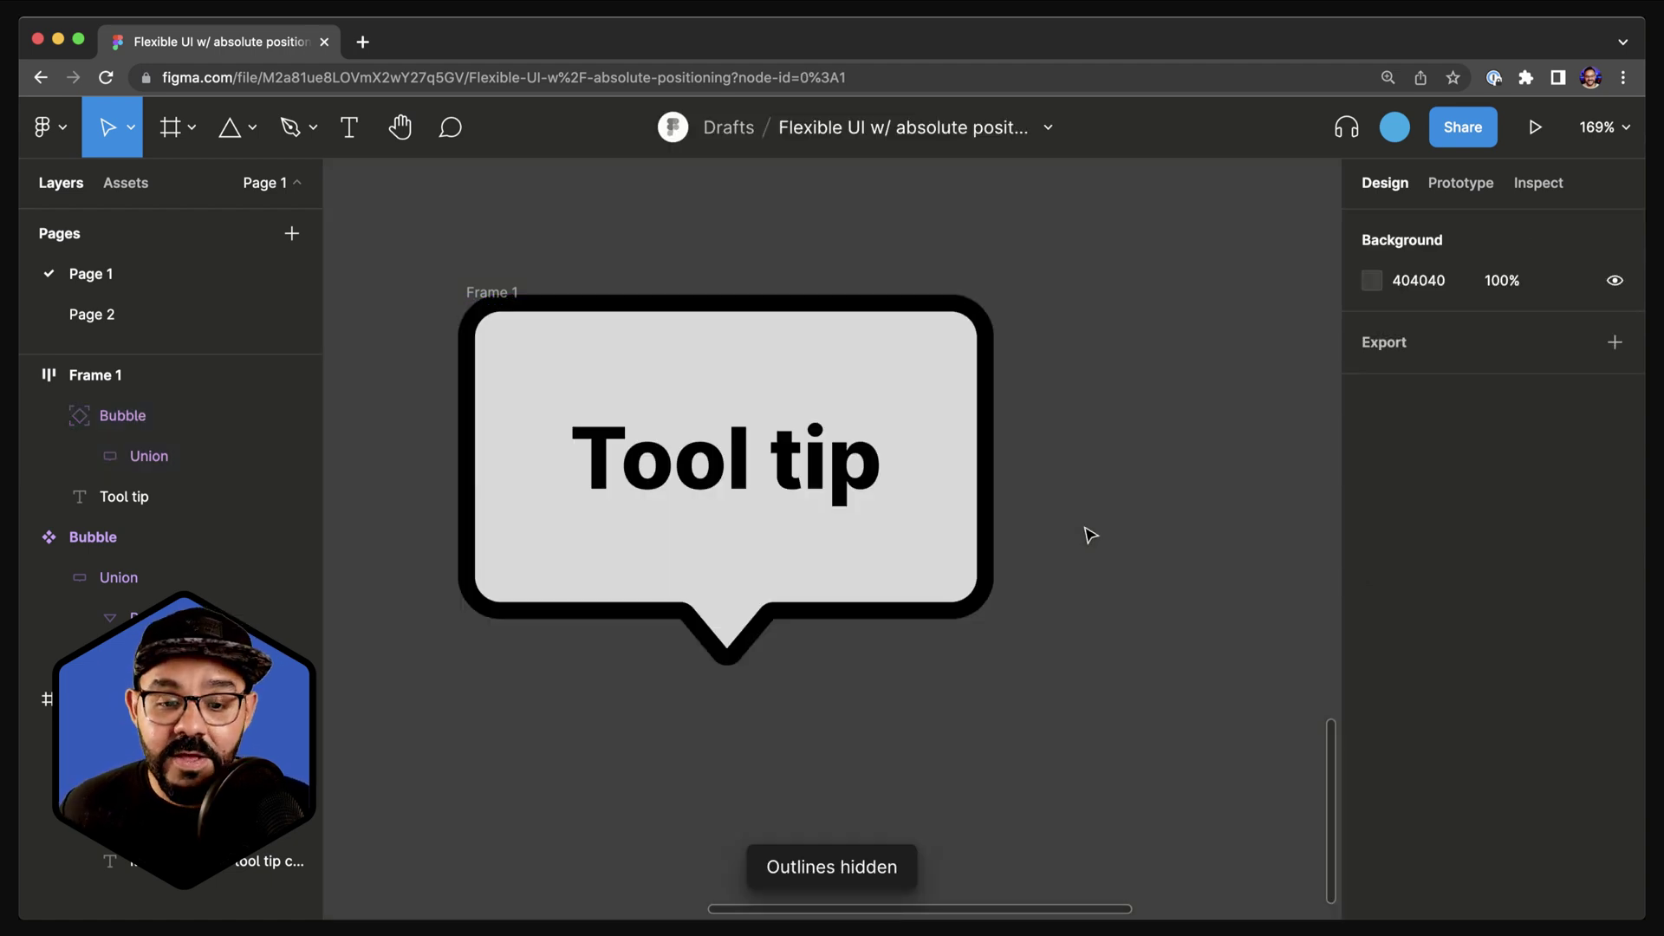
scroll(1090, 537, down, 3)
scroll(1219, 512, left, 3)
Set the Bubble instance's constraints to Left and right and Top and bottom
click(134, 418)
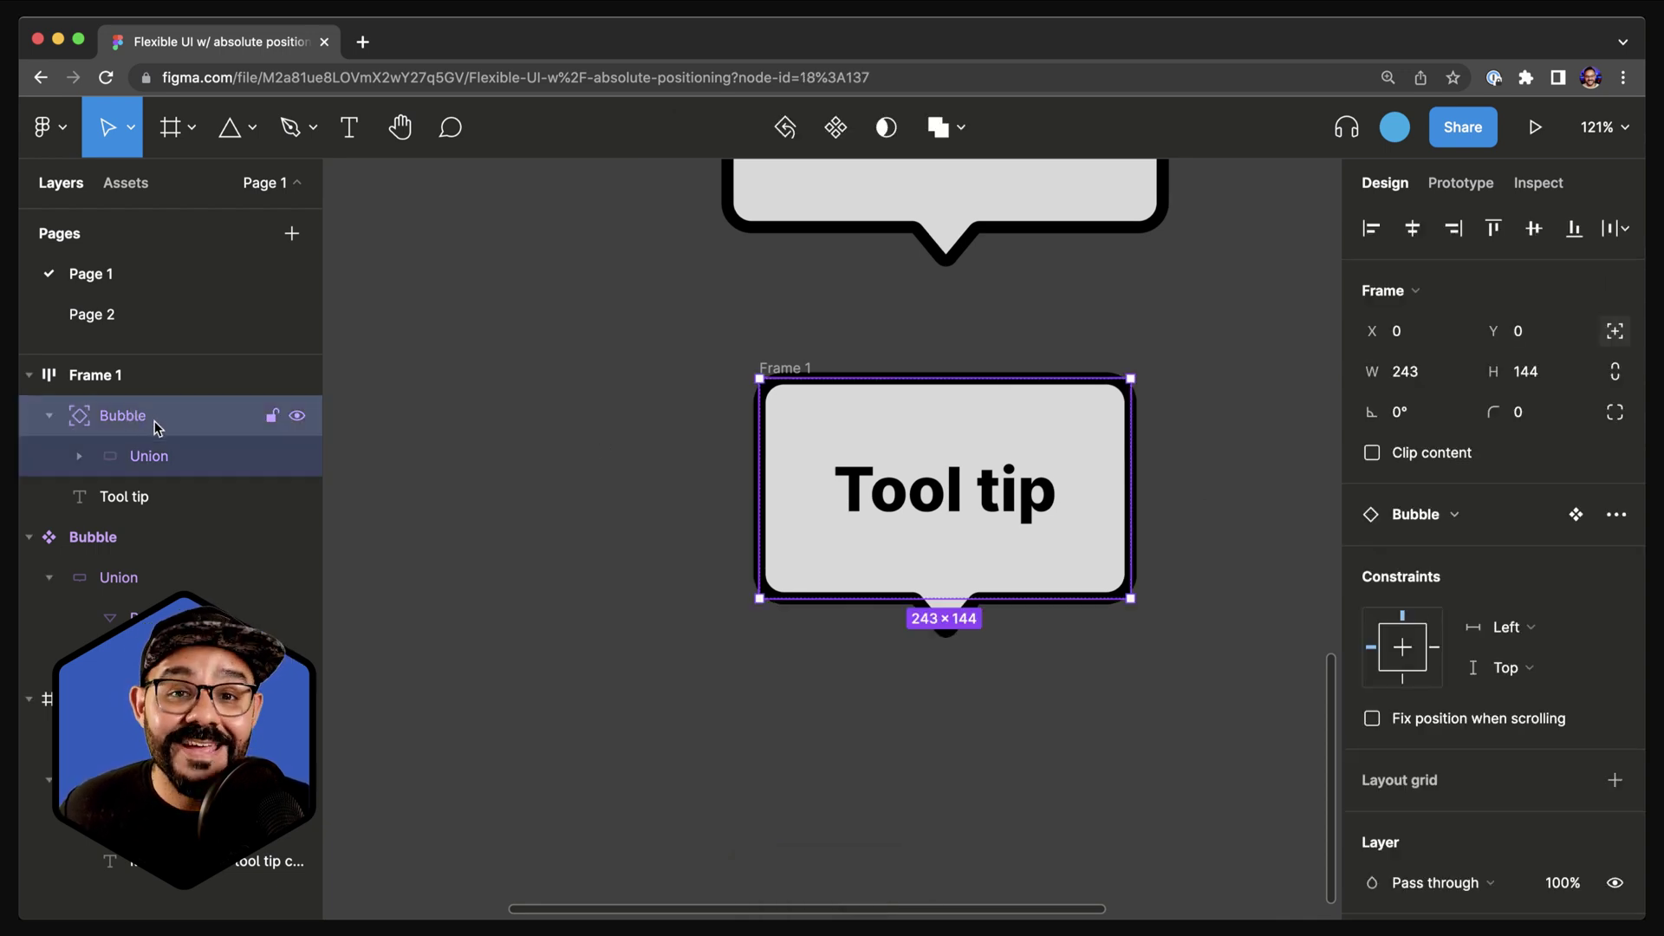
click(1507, 628)
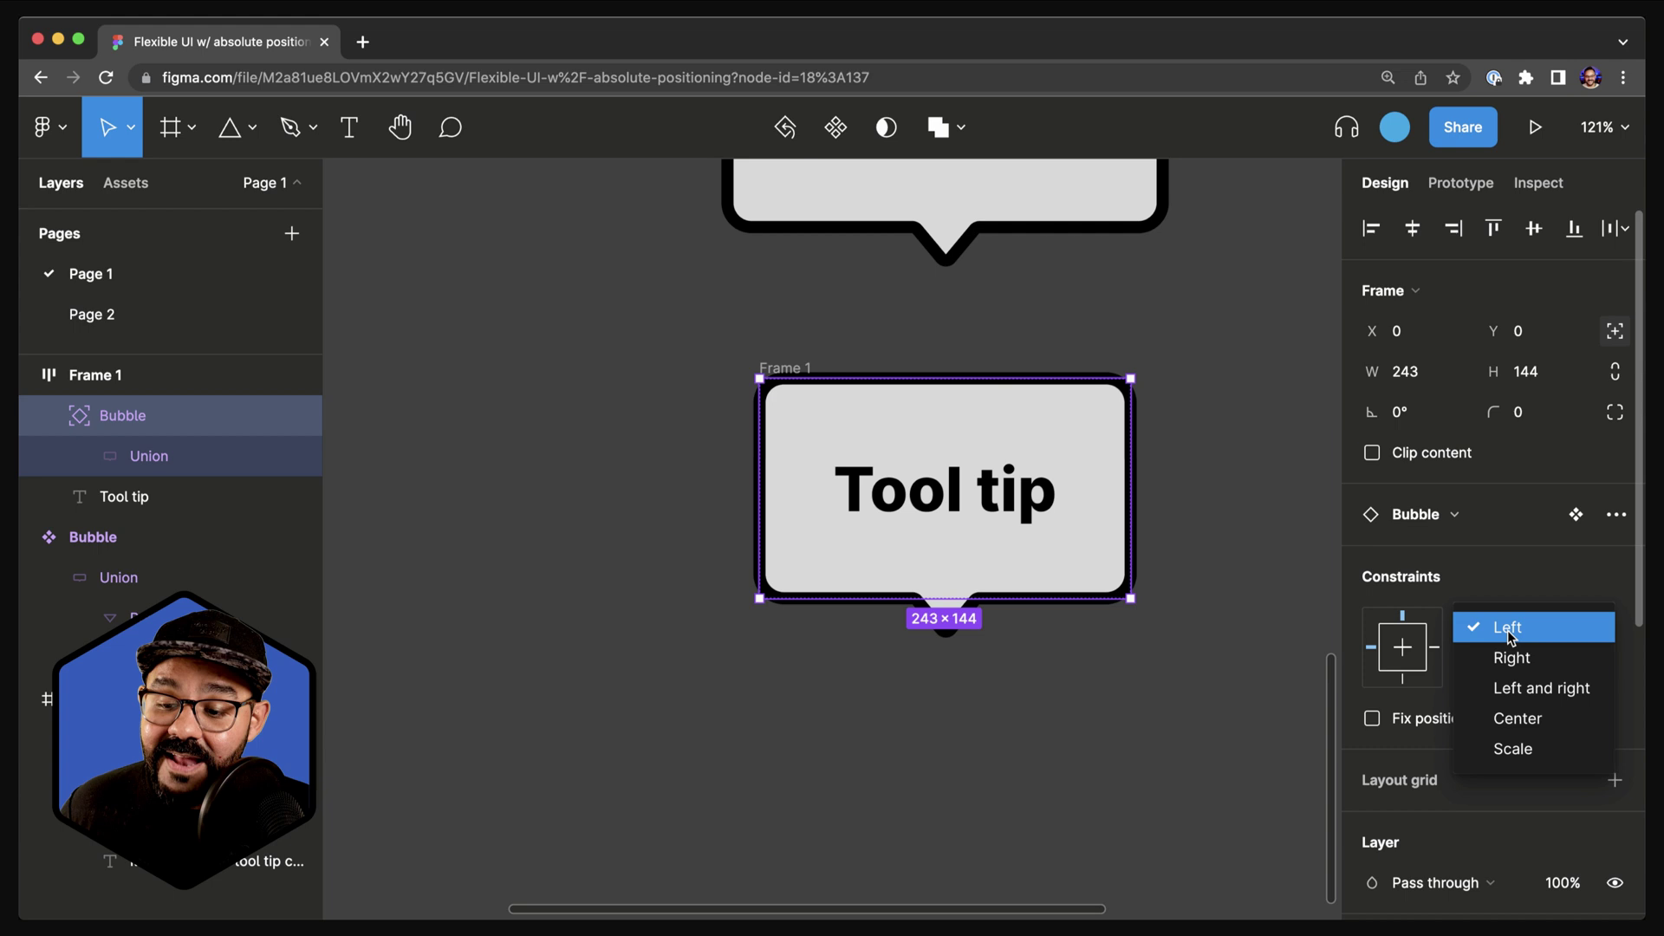
click(1517, 687)
click(1523, 669)
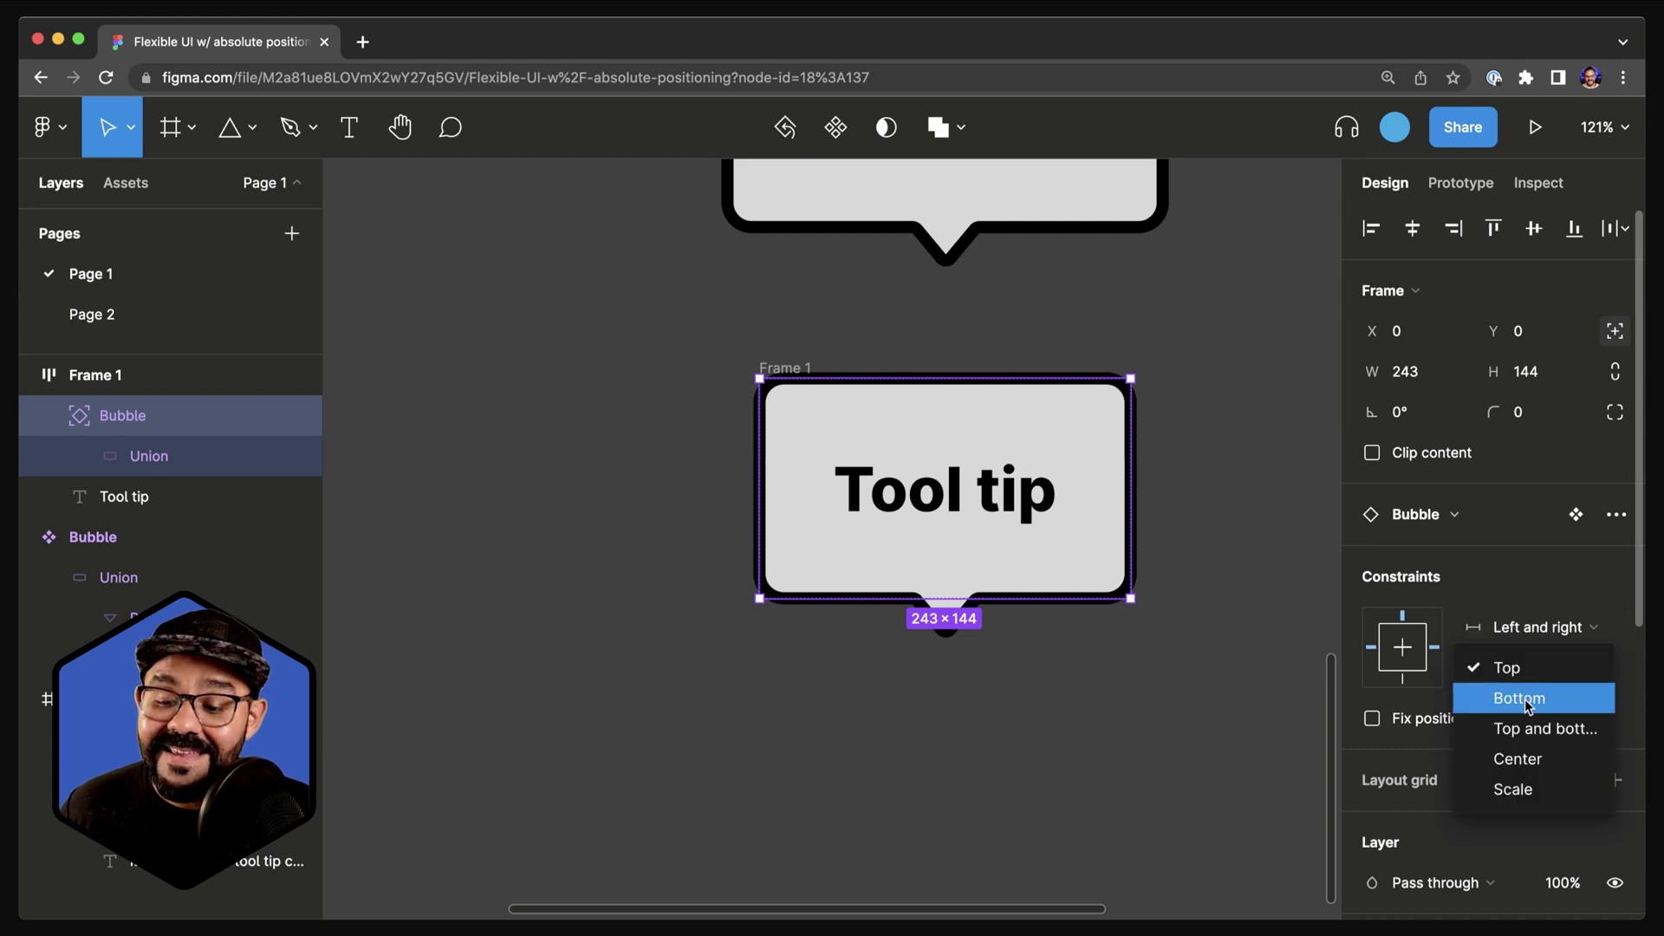
click(1527, 731)
scroll(1127, 724, down, 4)
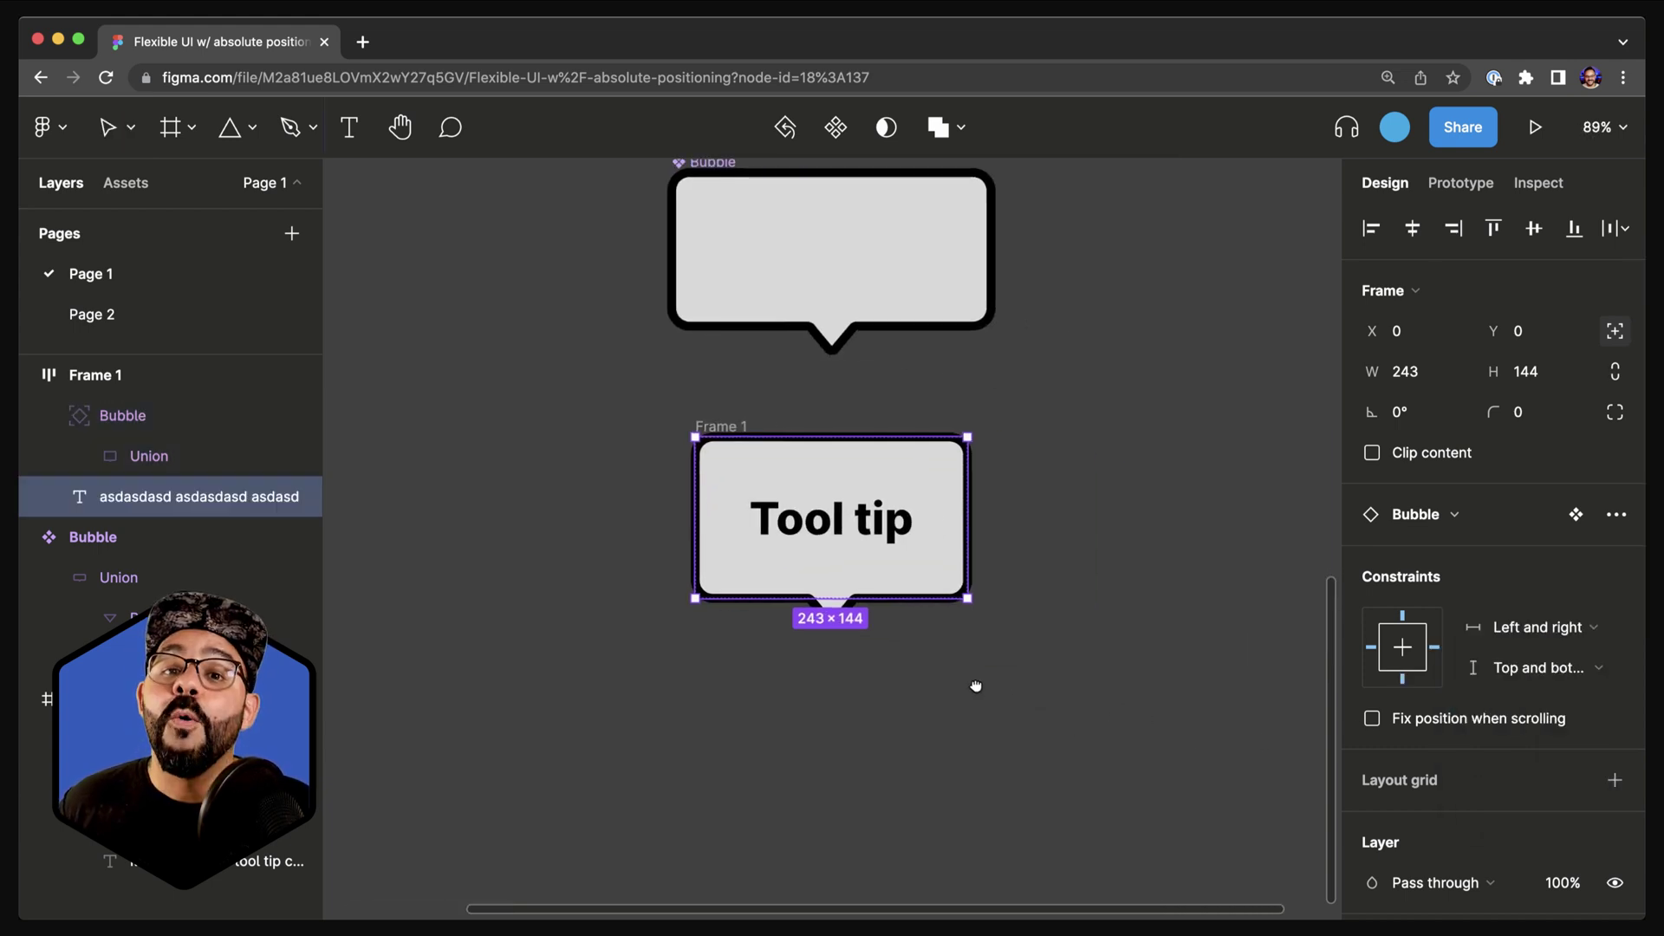
Replace the label with a long test string to check that the bubble grows, then trim it
scroll(907, 617, up, 2)
key(t)
click(796, 511)
key(super+a)
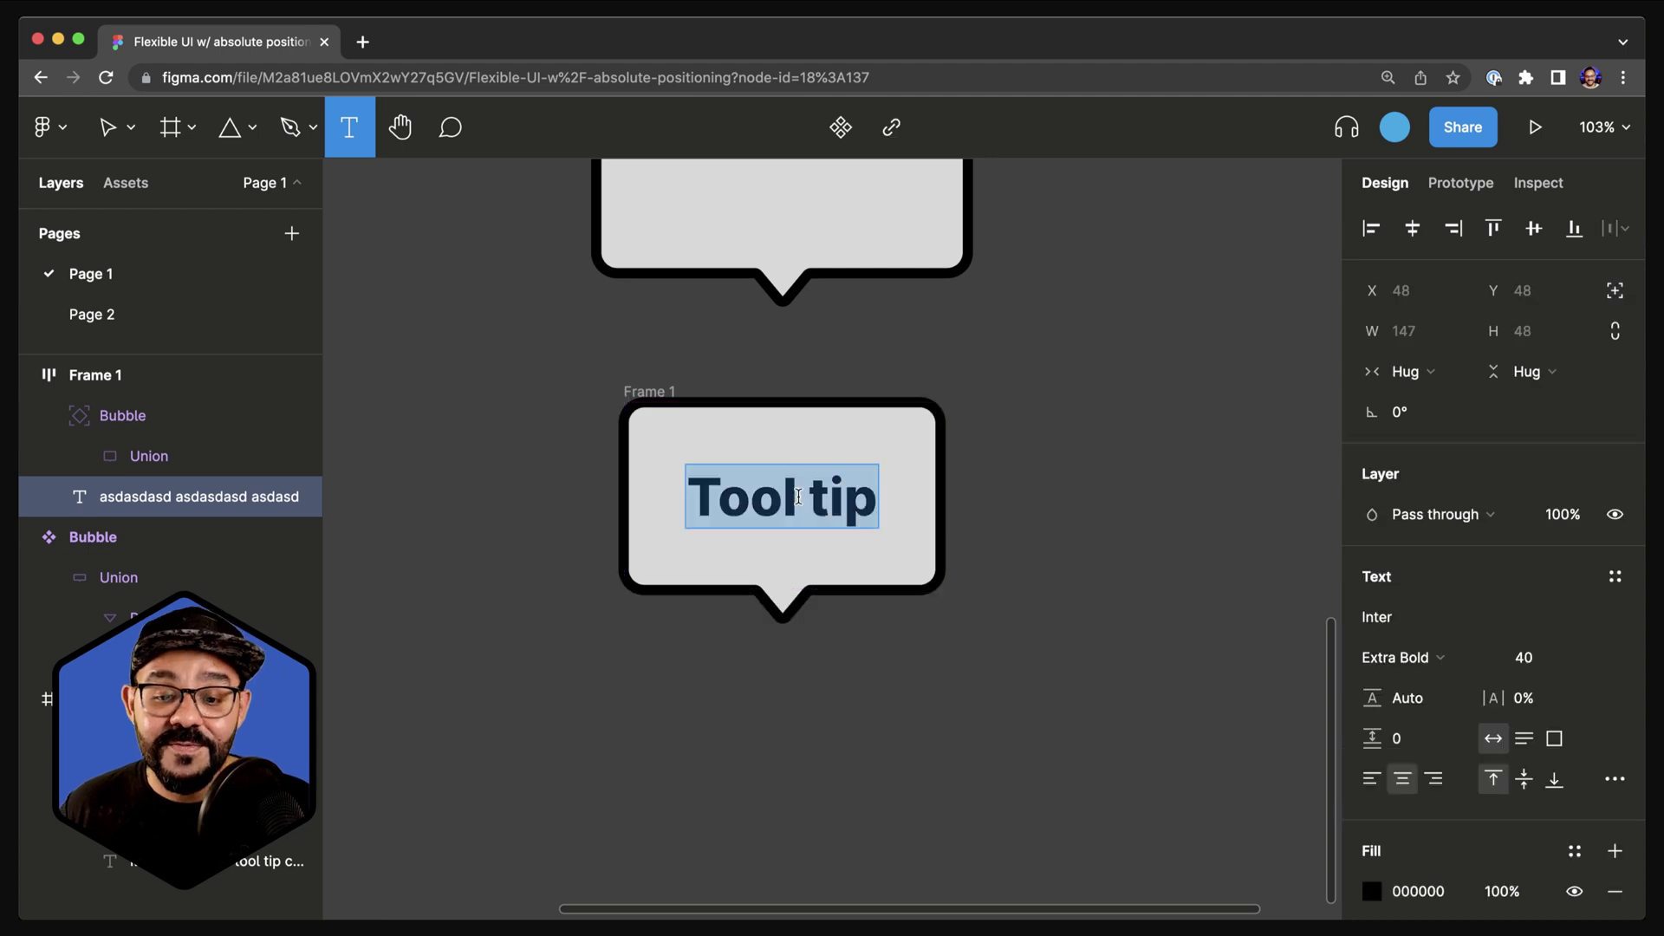
text(asdasdasd asdasdasd asdasdasdas asdad)
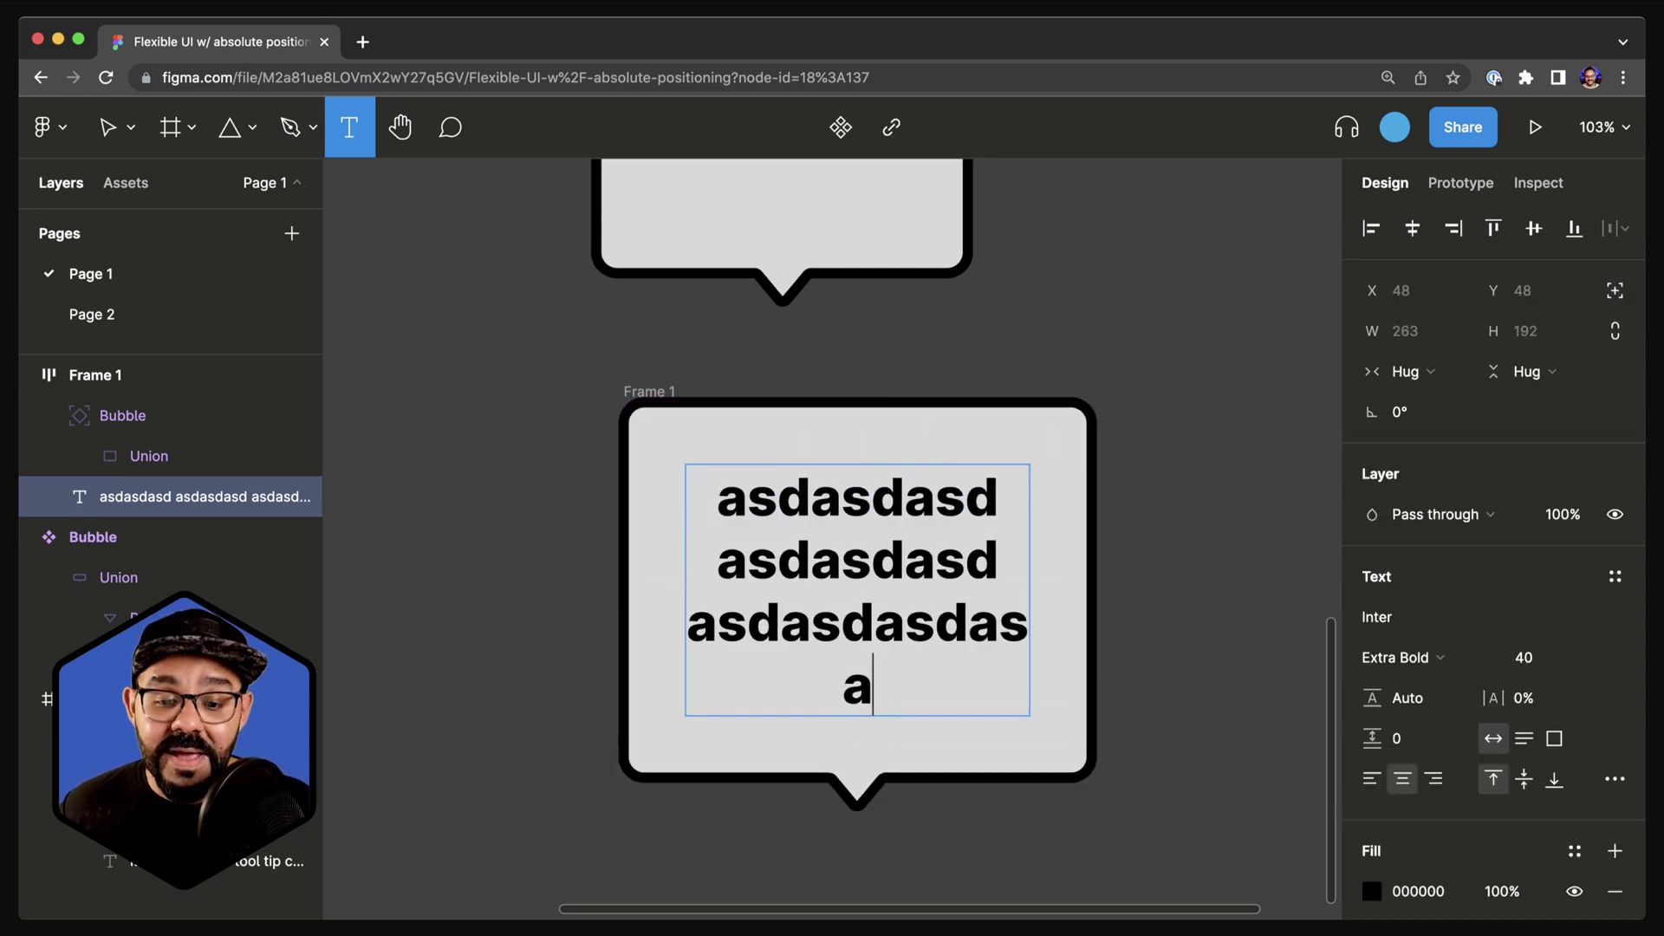
key(BackSpace)
key(BackSpace)
key(BackSpace)
key(BackSpace)
key(BackSpace)
key(BackSpace)
key(BackSpace)
key(BackSpace)
key(BackSpace)
key(BackSpace)
key(BackSpace)
key(BackSpace)
key(BackSpace)
key(BackSpace)
key(BackSpace)
key(BackSpace)
key(BackSpace)
key(BackSpace)
key(BackSpace)
key(BackSpace)
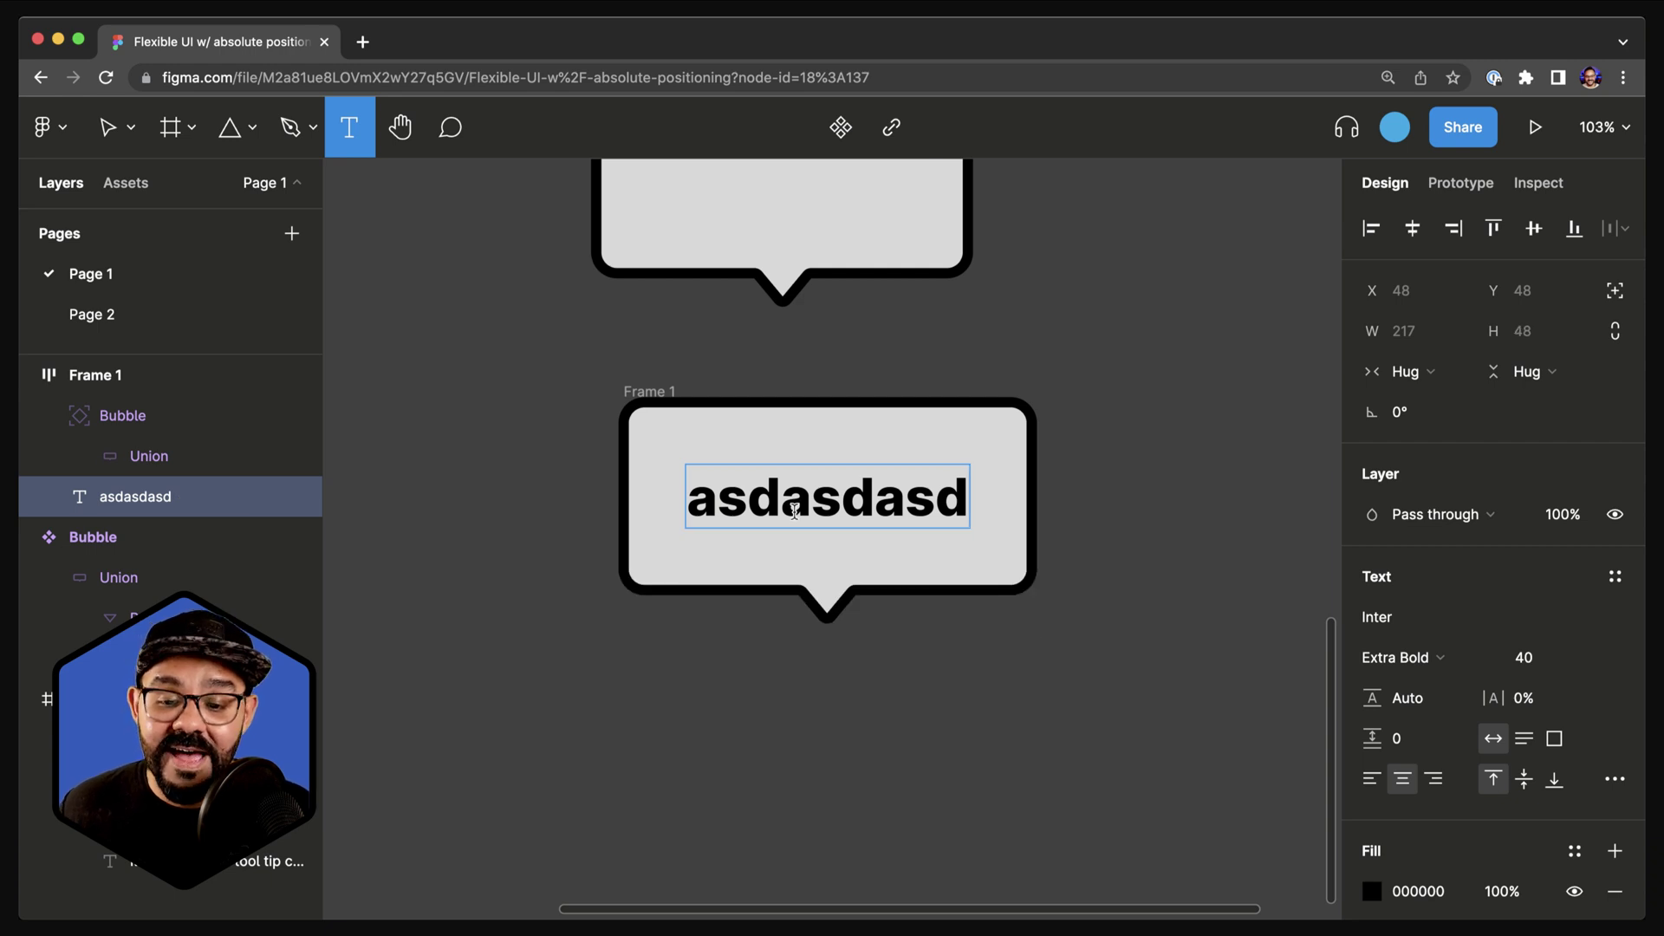
key(Escape)
key(Escape)
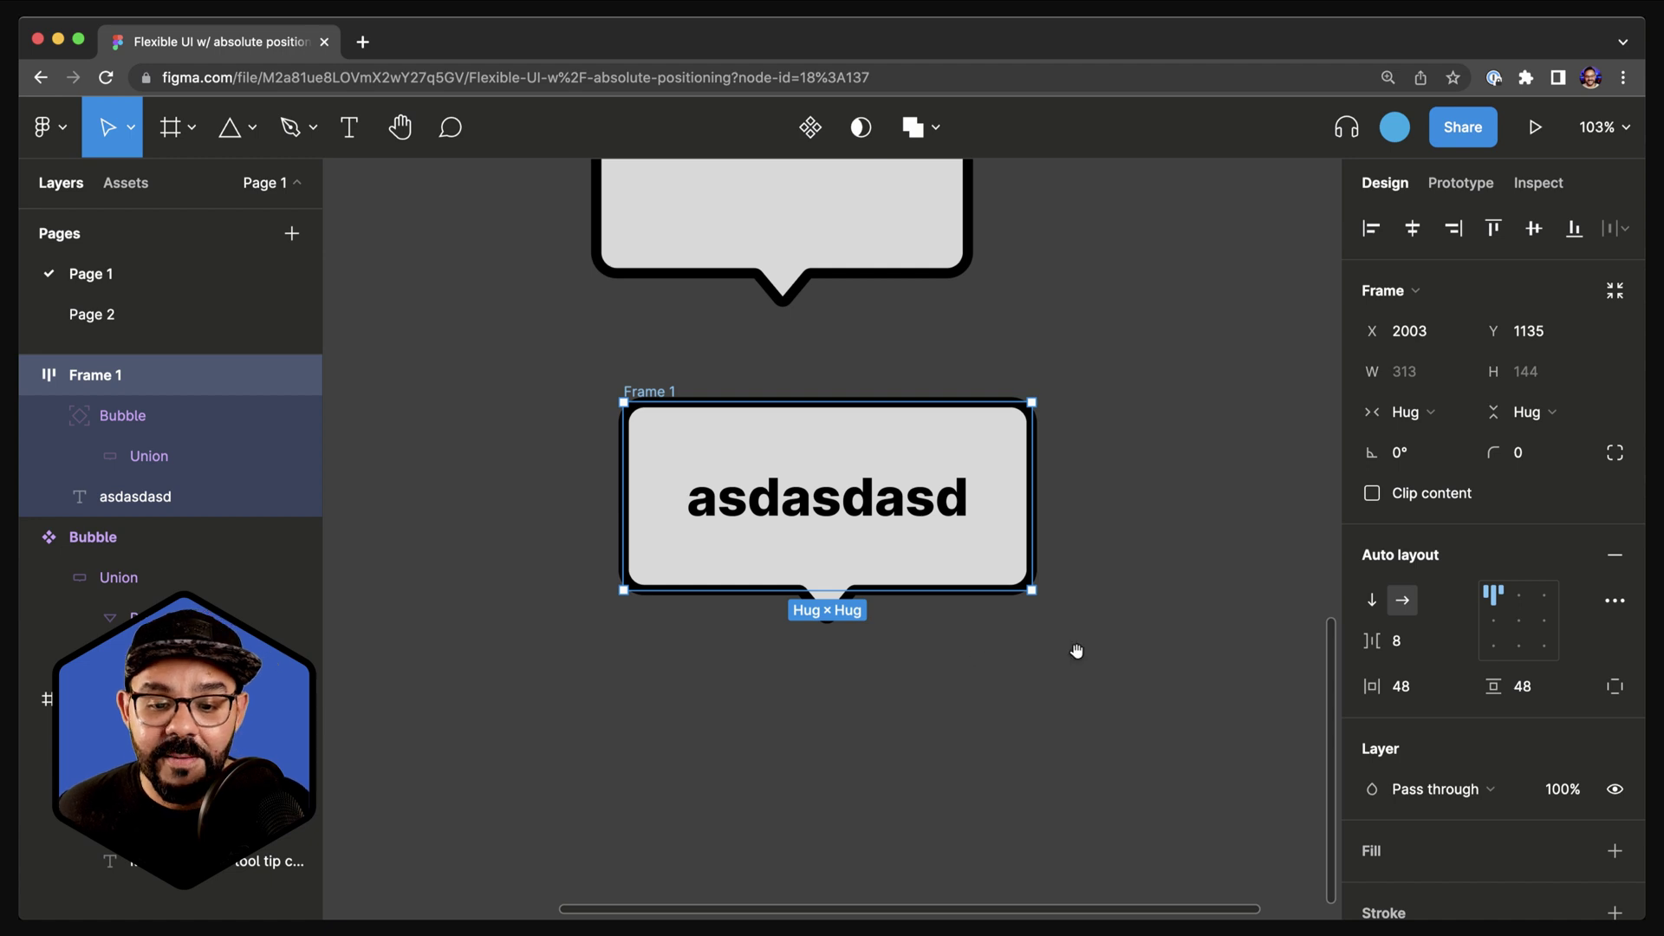
Set the Frame 1 label text to 'Tool Tip'
double_click(829, 507)
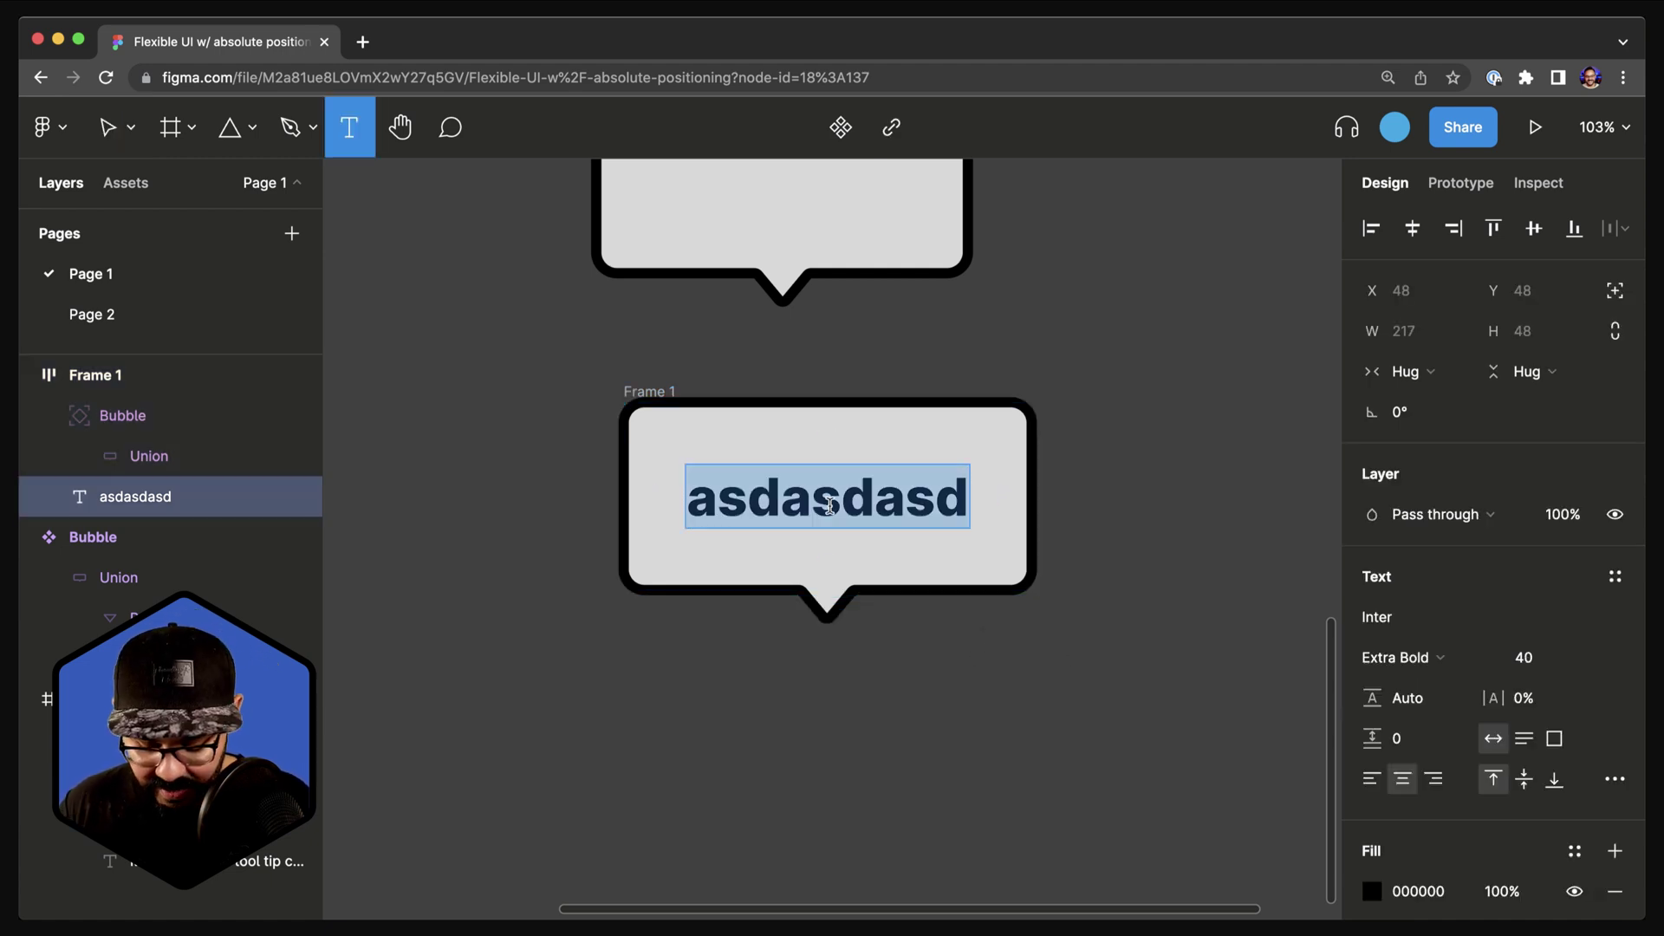
text(Tool Tip)
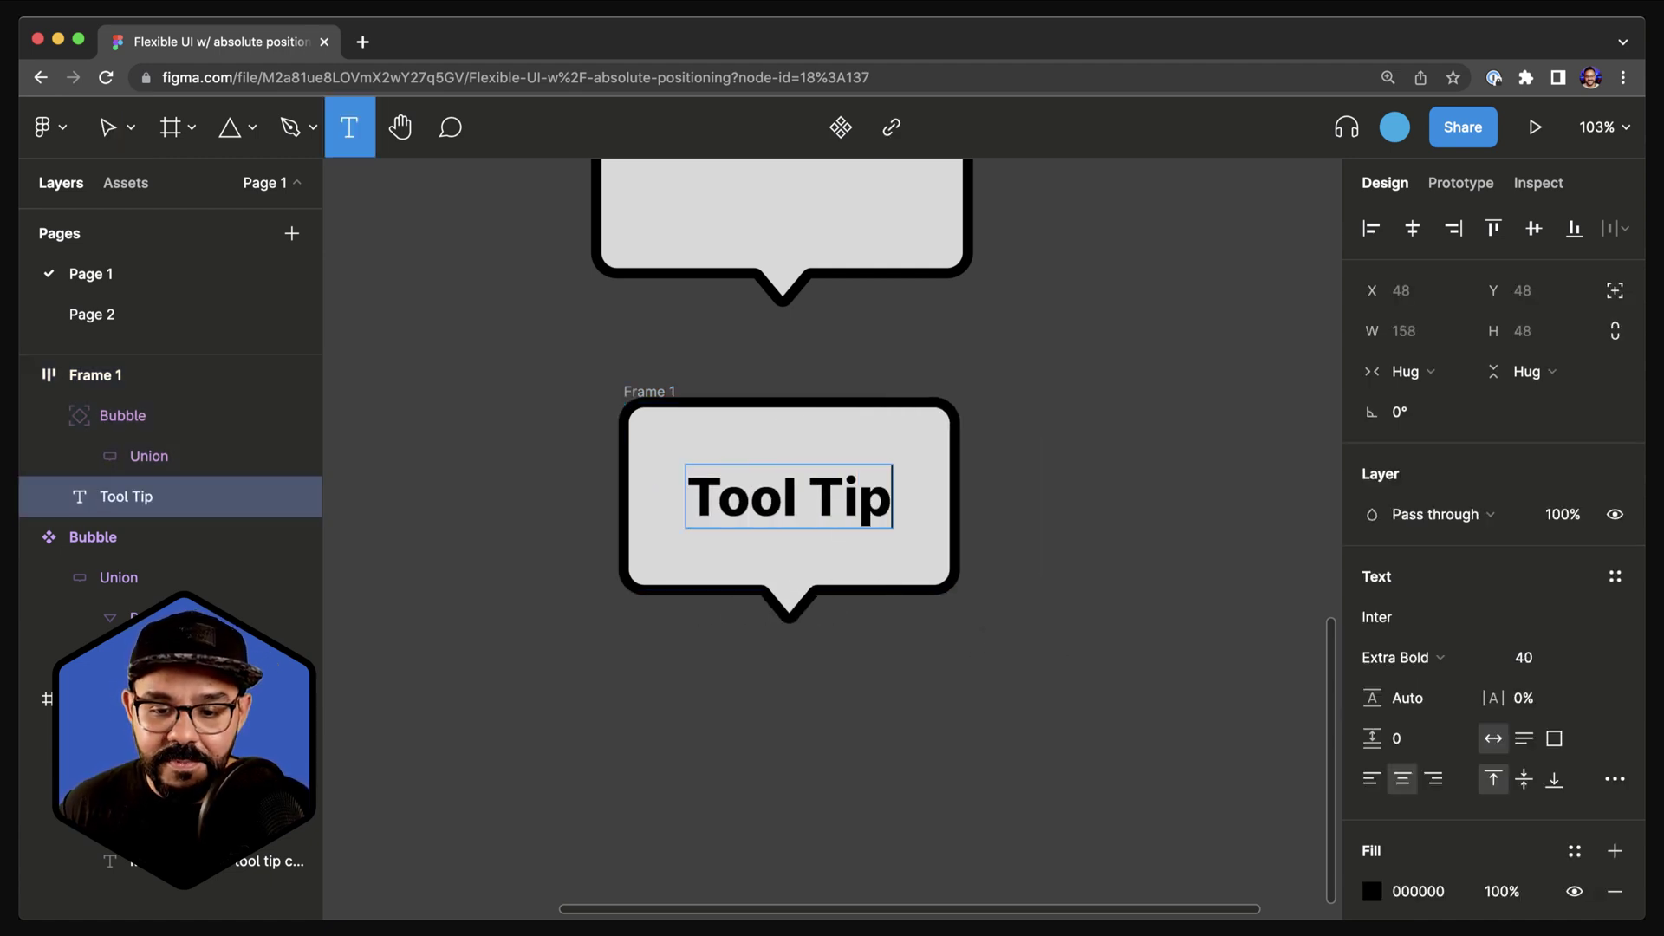
click(1155, 508)
key(Escape)
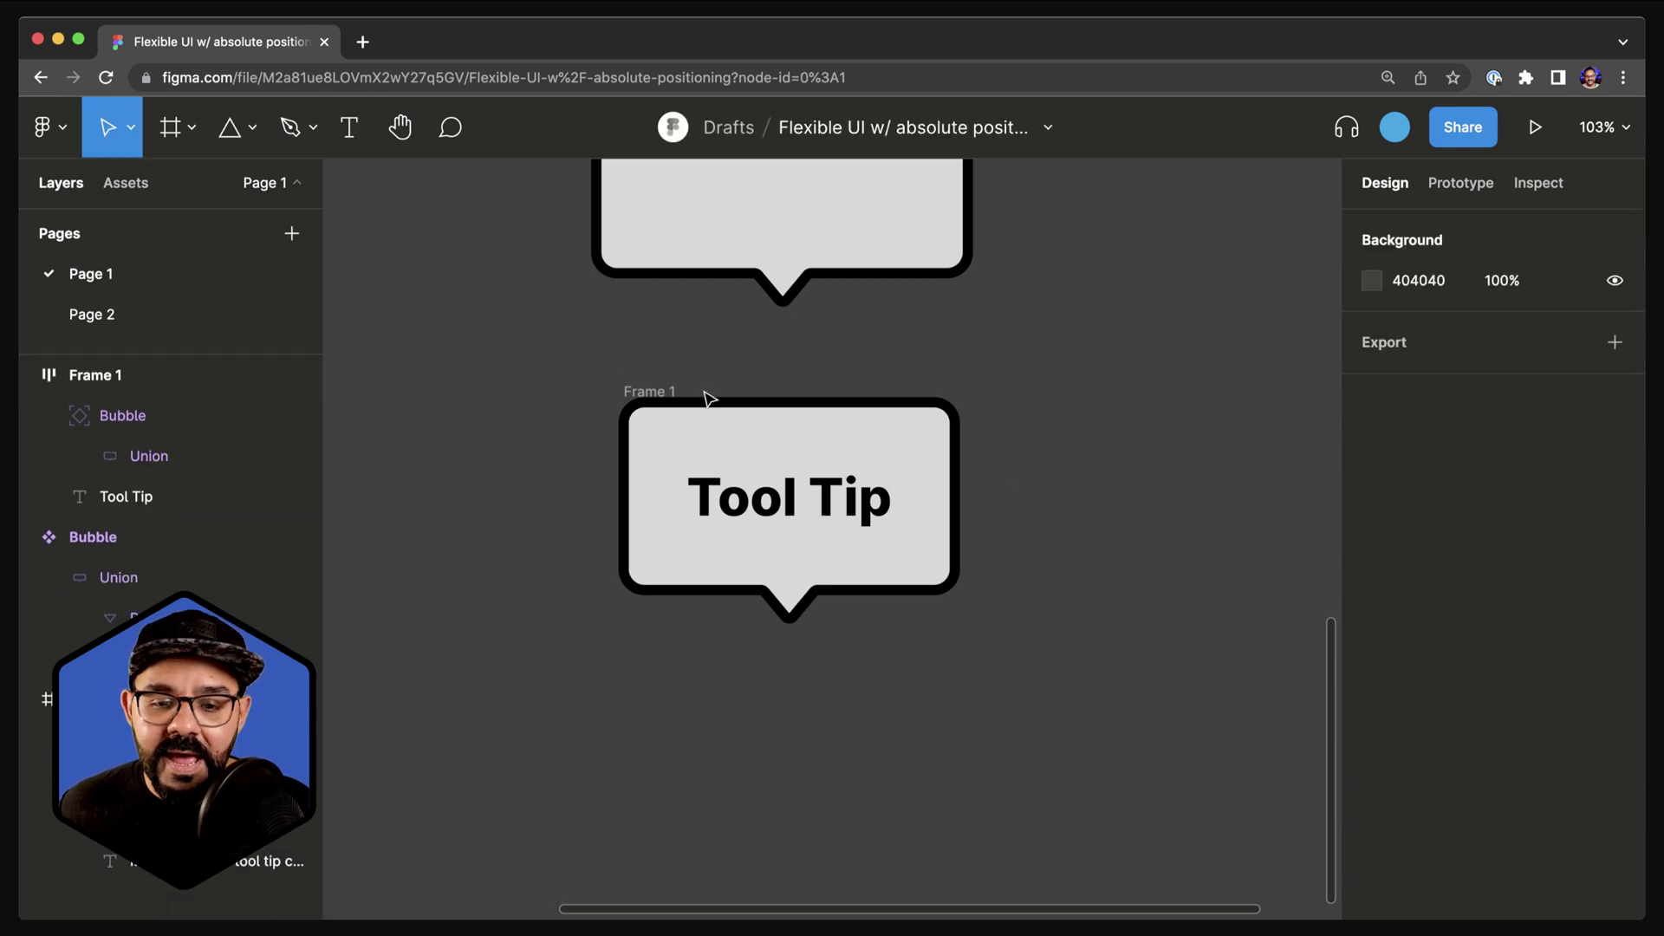
Make the Tool Tip frame a component and move it aside on the canvas
click(642, 392)
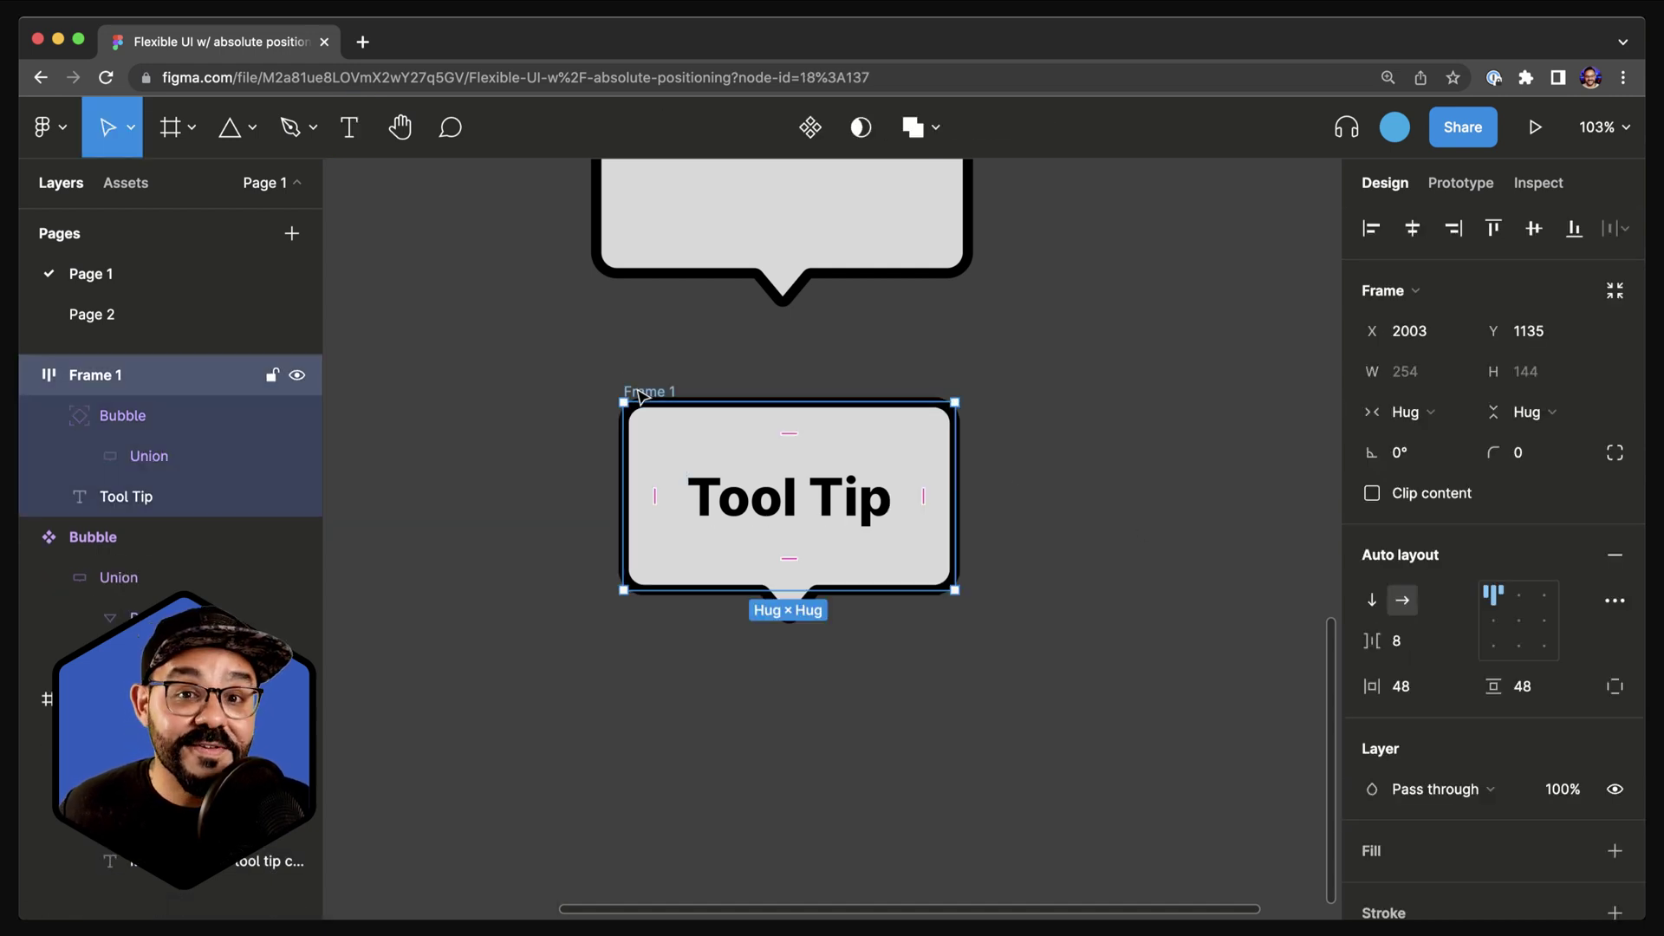
click(812, 128)
scroll(992, 361, right, 3)
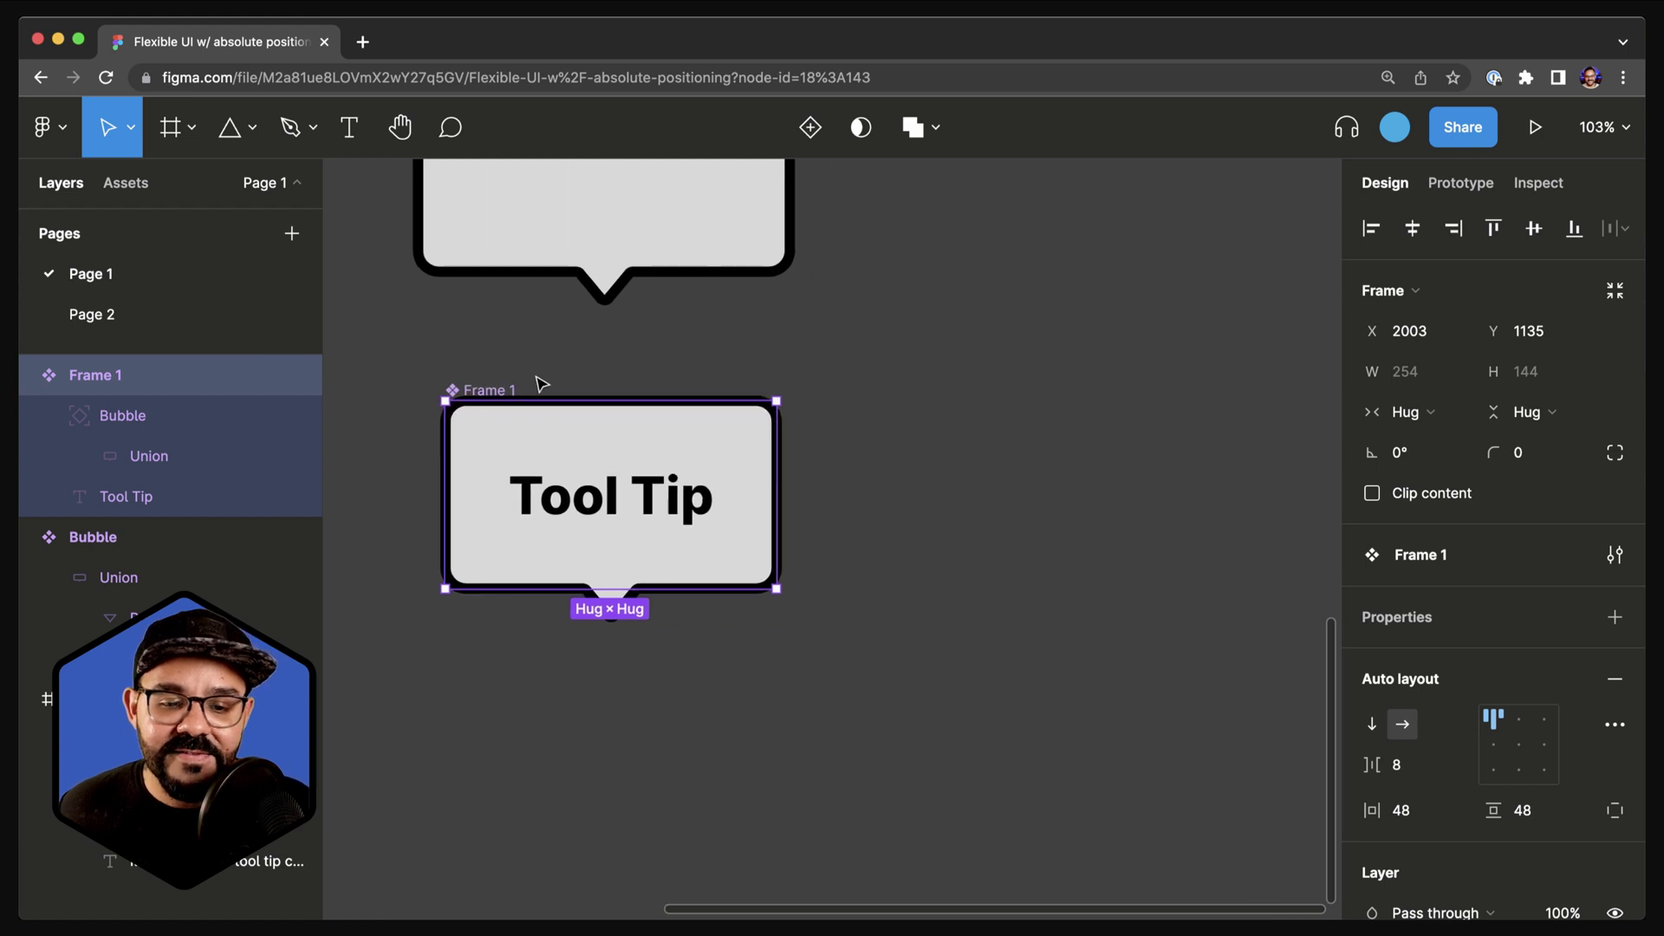
drag(475, 396, 1100, 352)
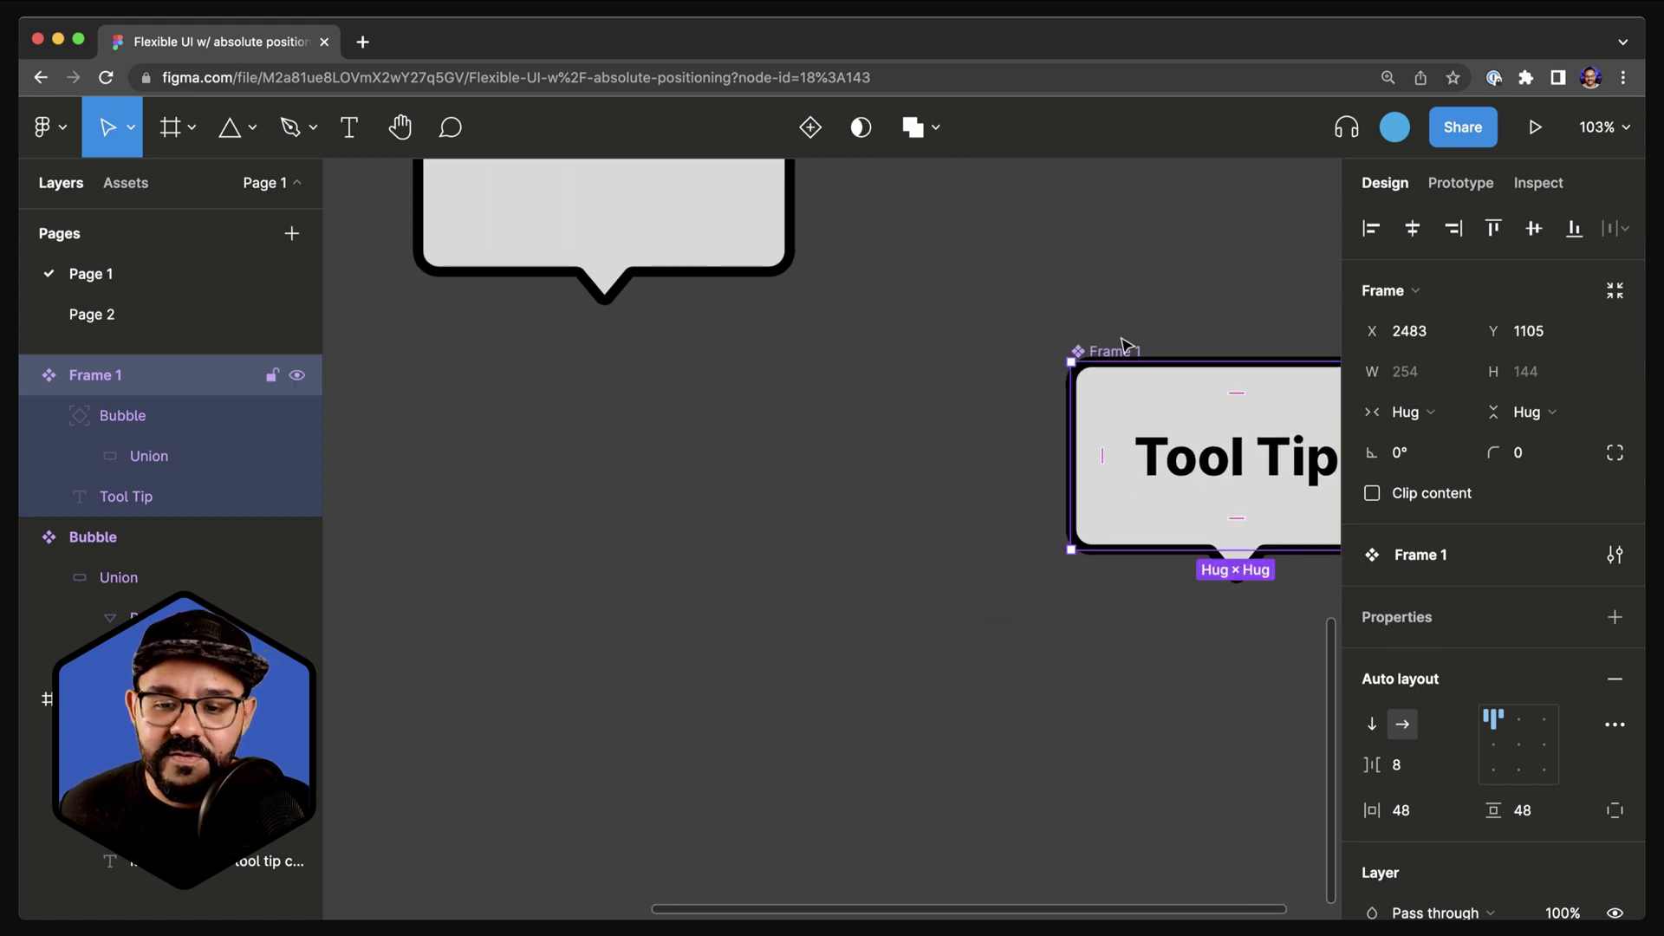
scroll(954, 364, right, 5)
drag(727, 383, 825, 294)
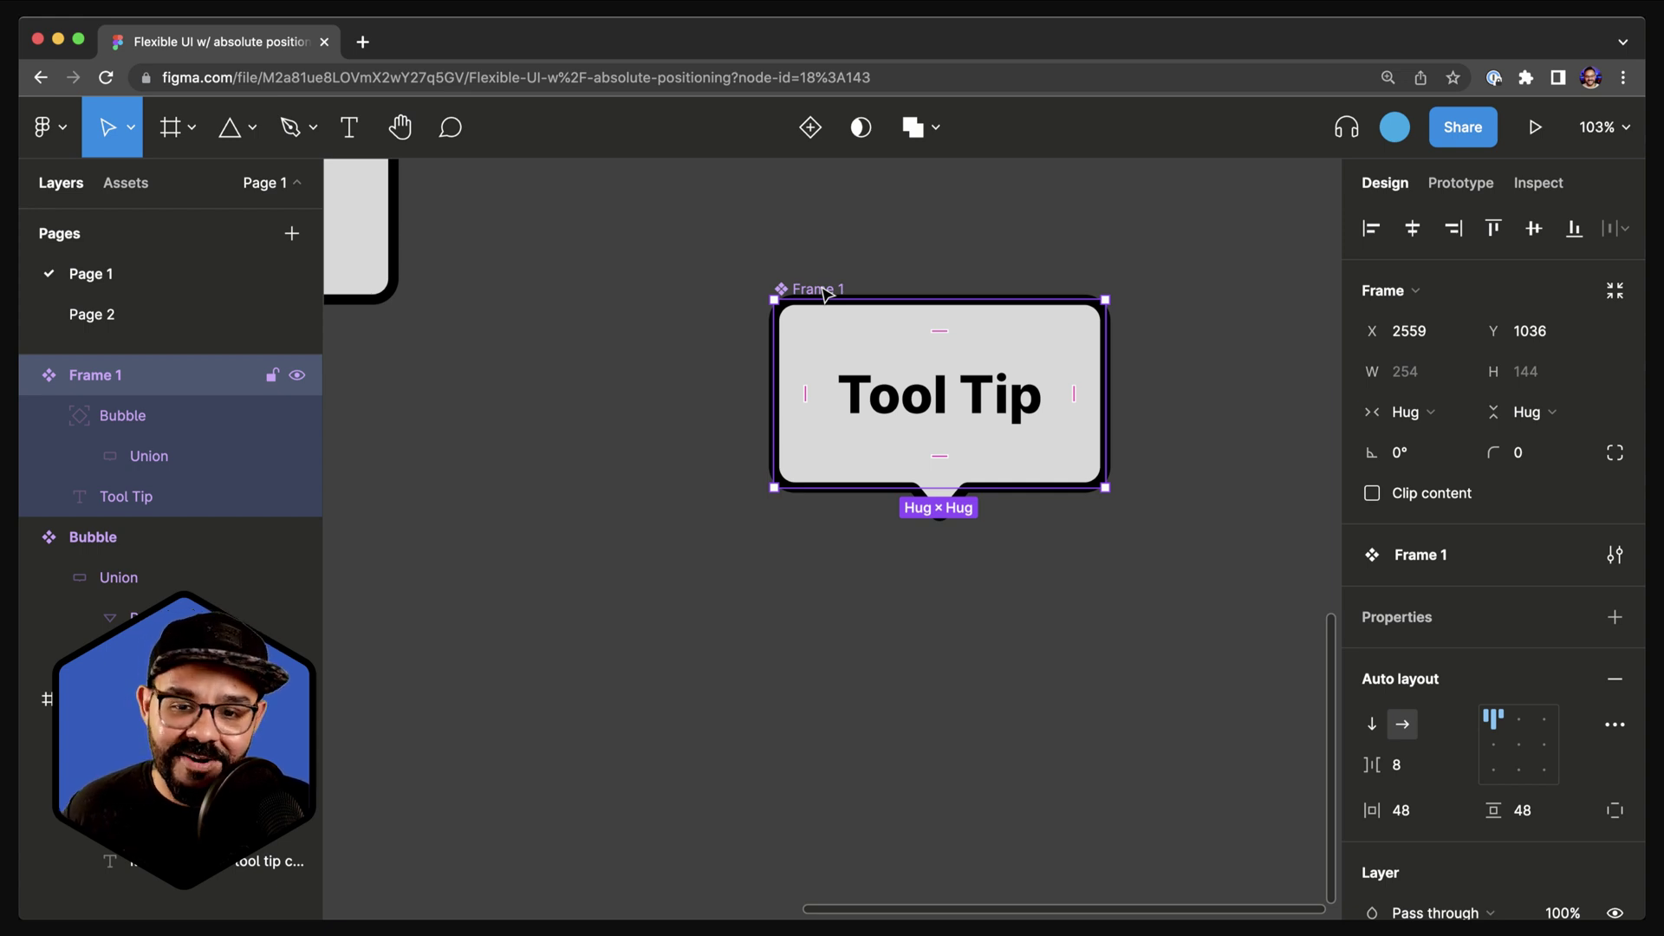
Add a second variant to the component set and start renaming Property 1
click(810, 130)
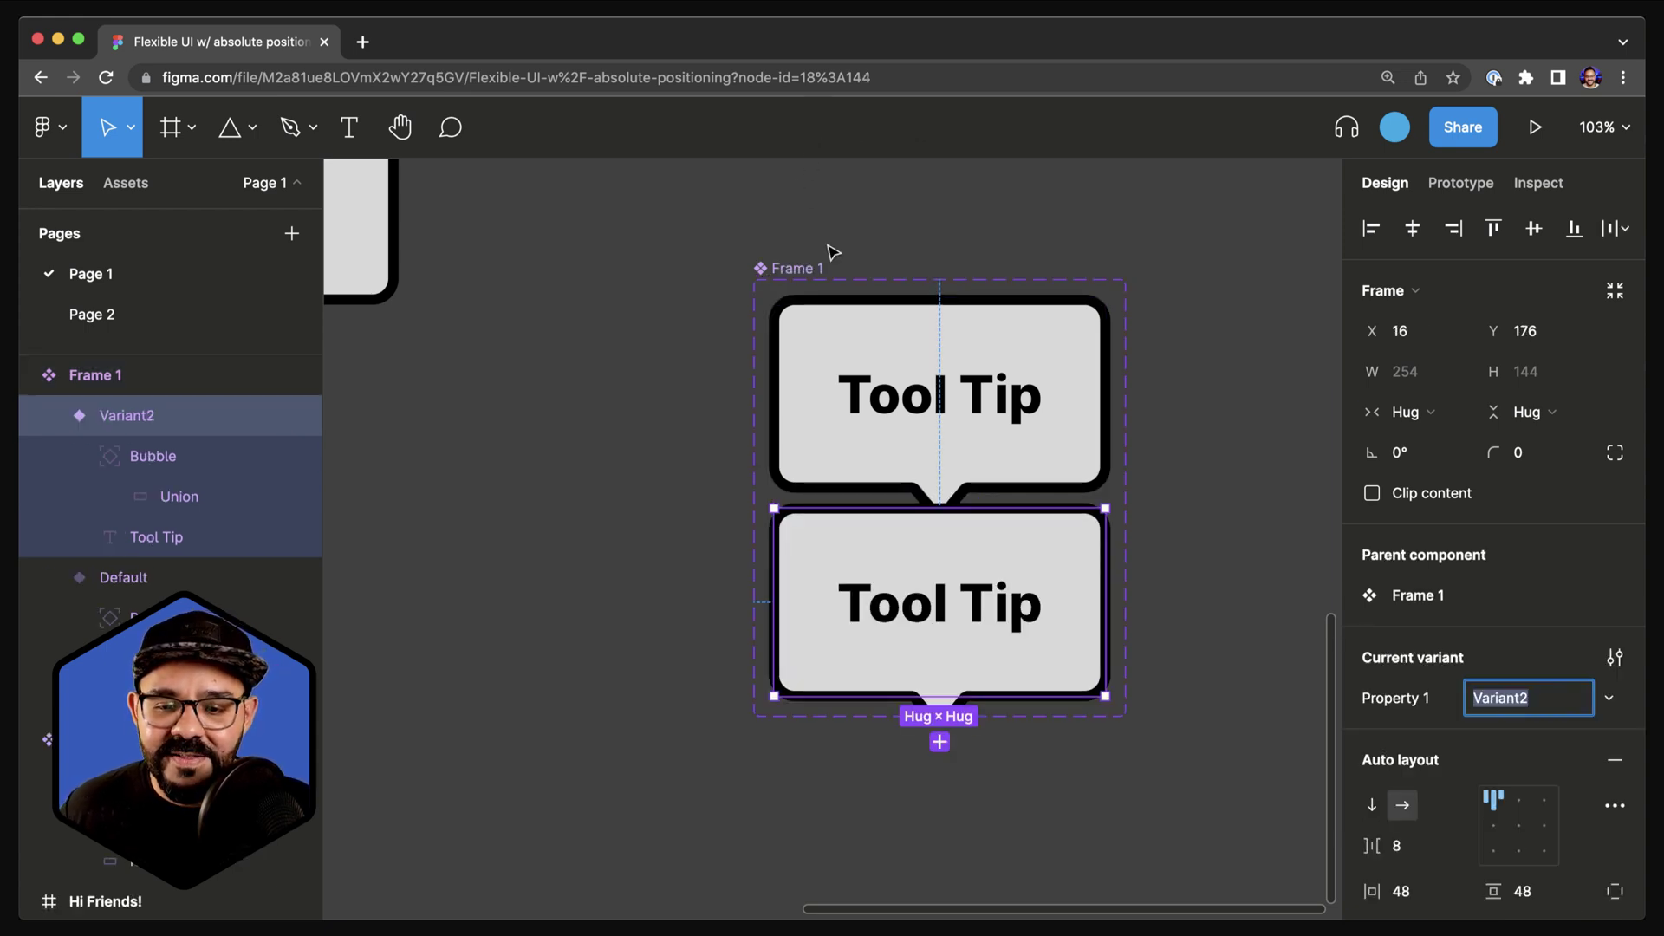
click(785, 265)
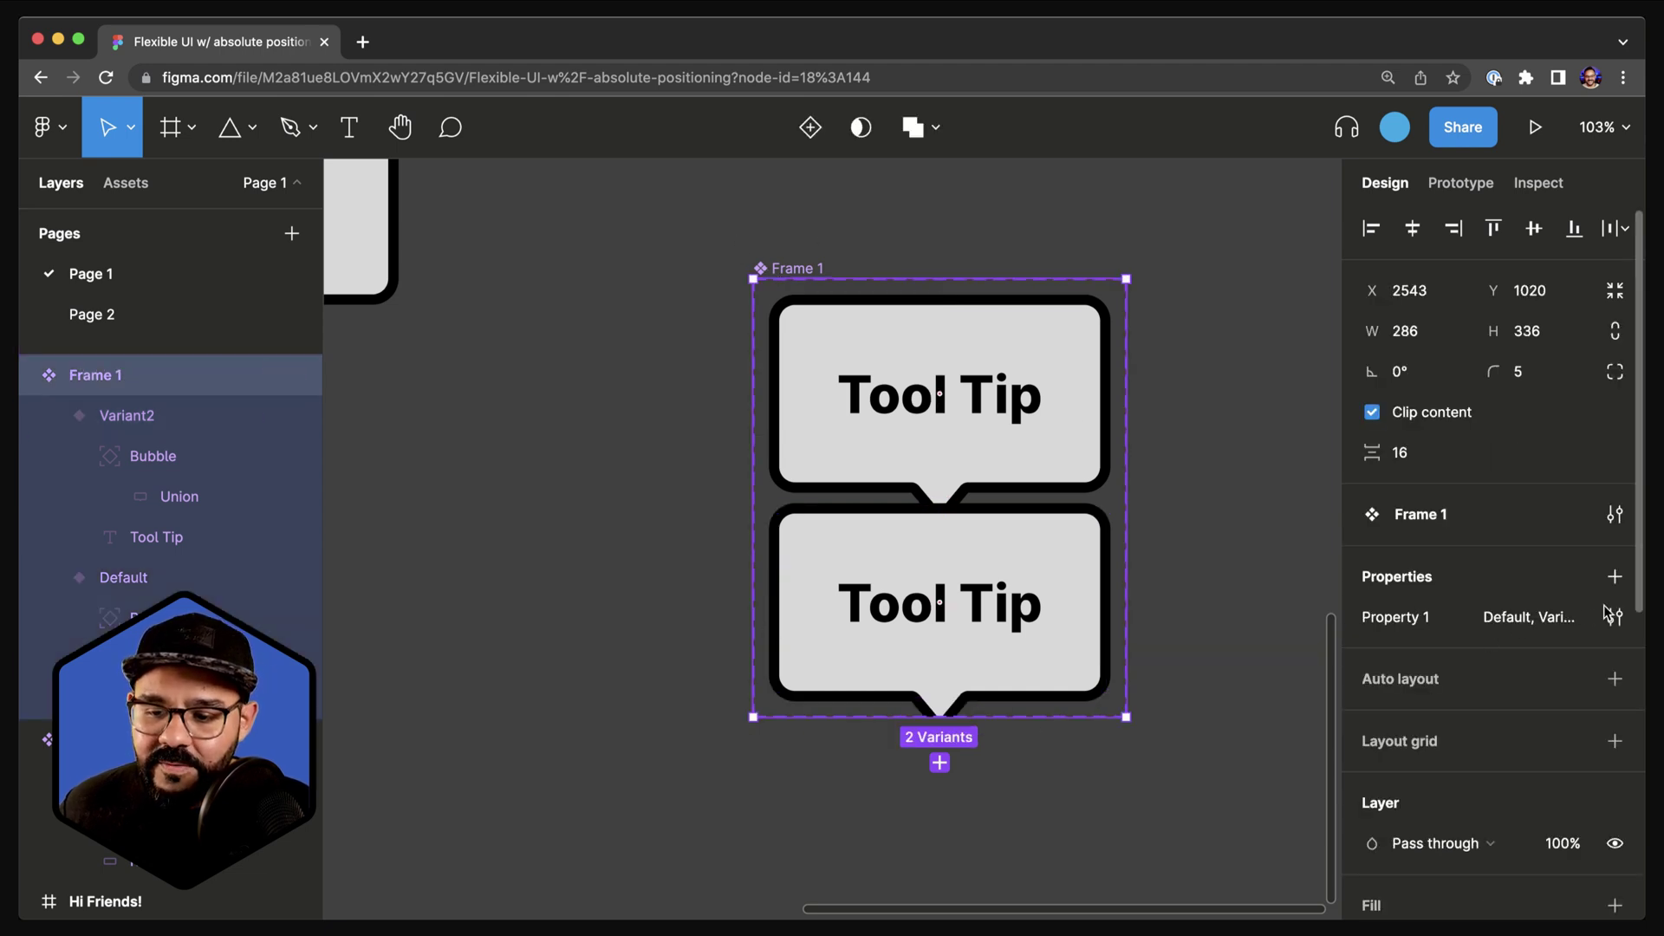
click(1613, 617)
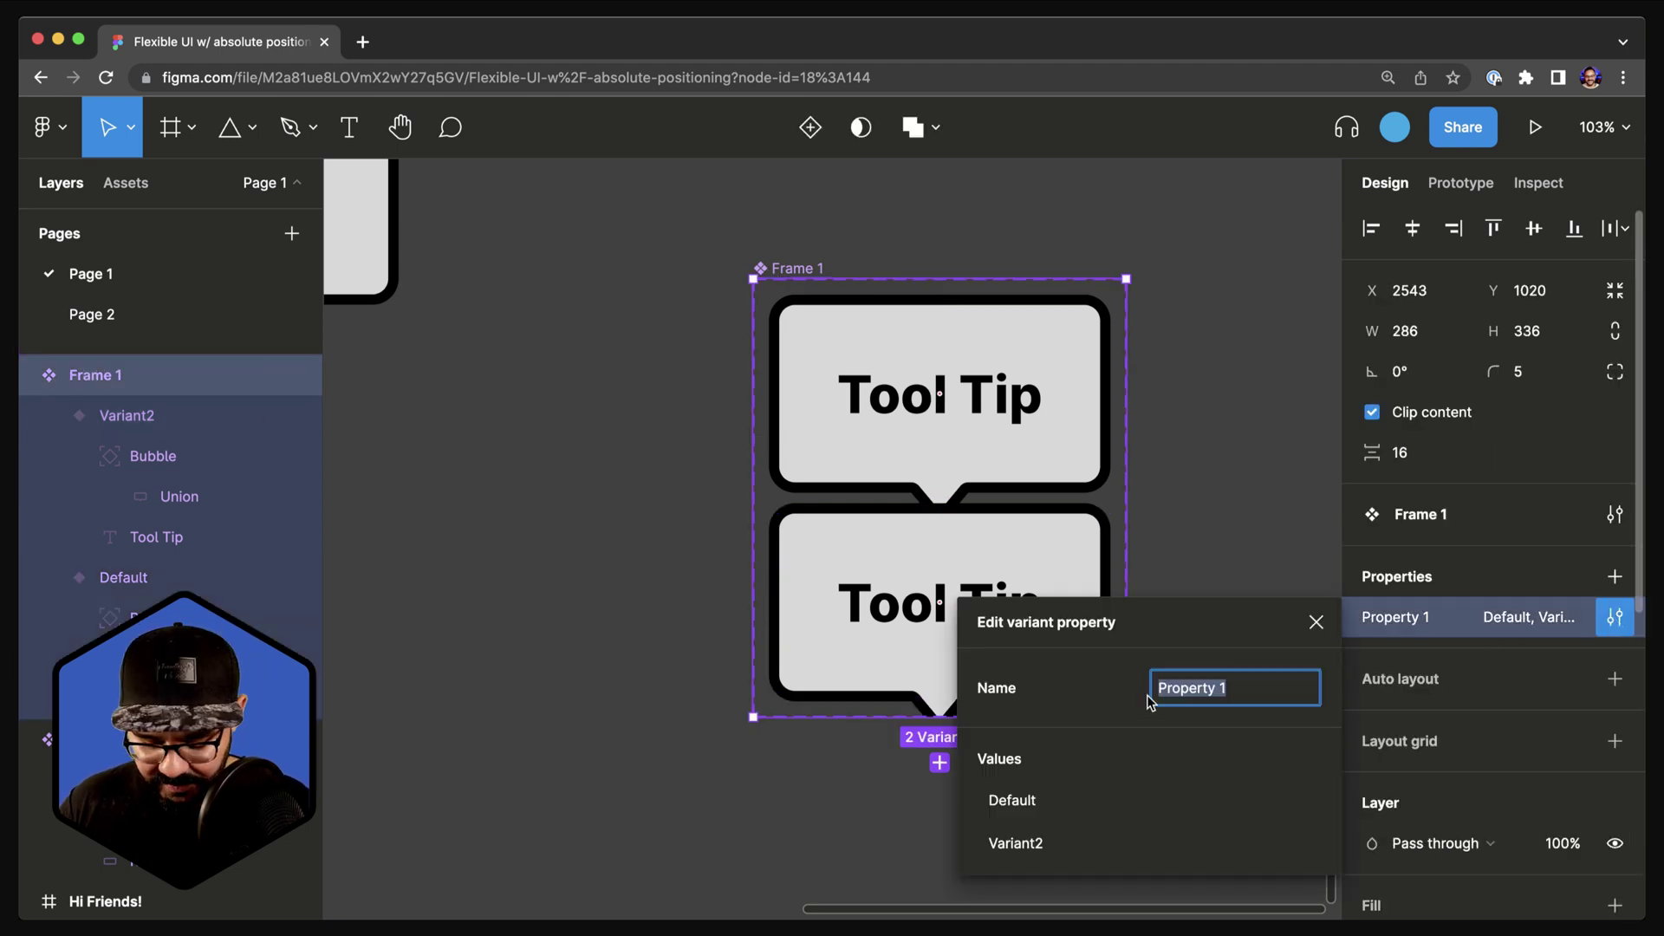
Name the variant property Direction and set the first variant's value to Top
text(Direction)
key(Return)
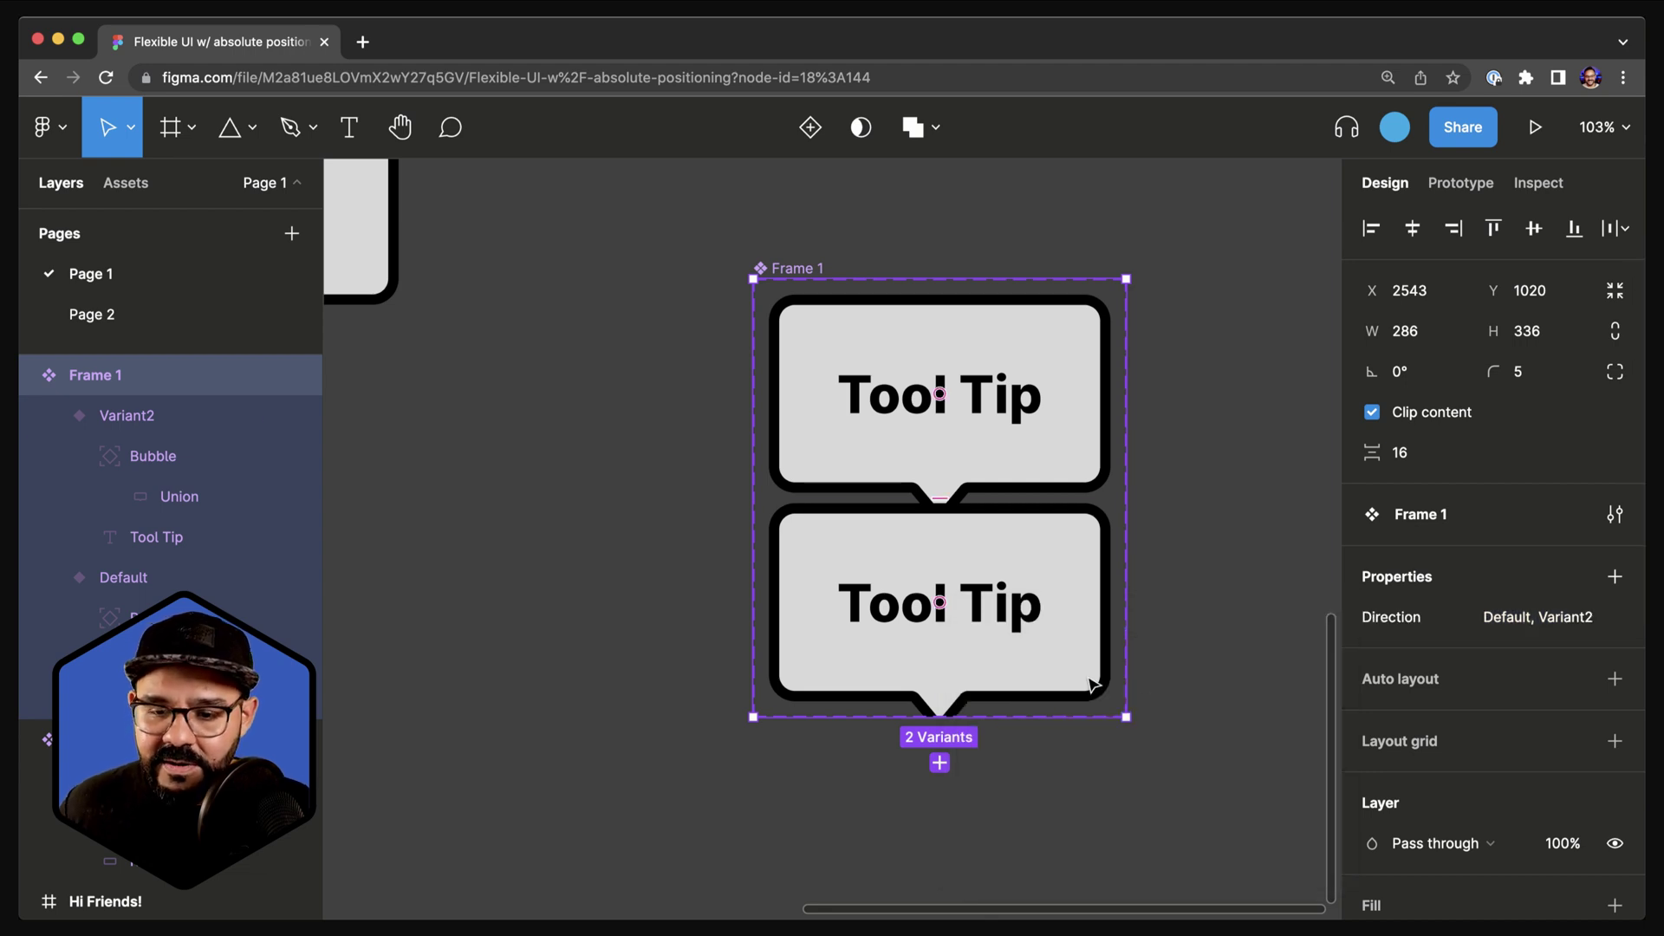
click(832, 454)
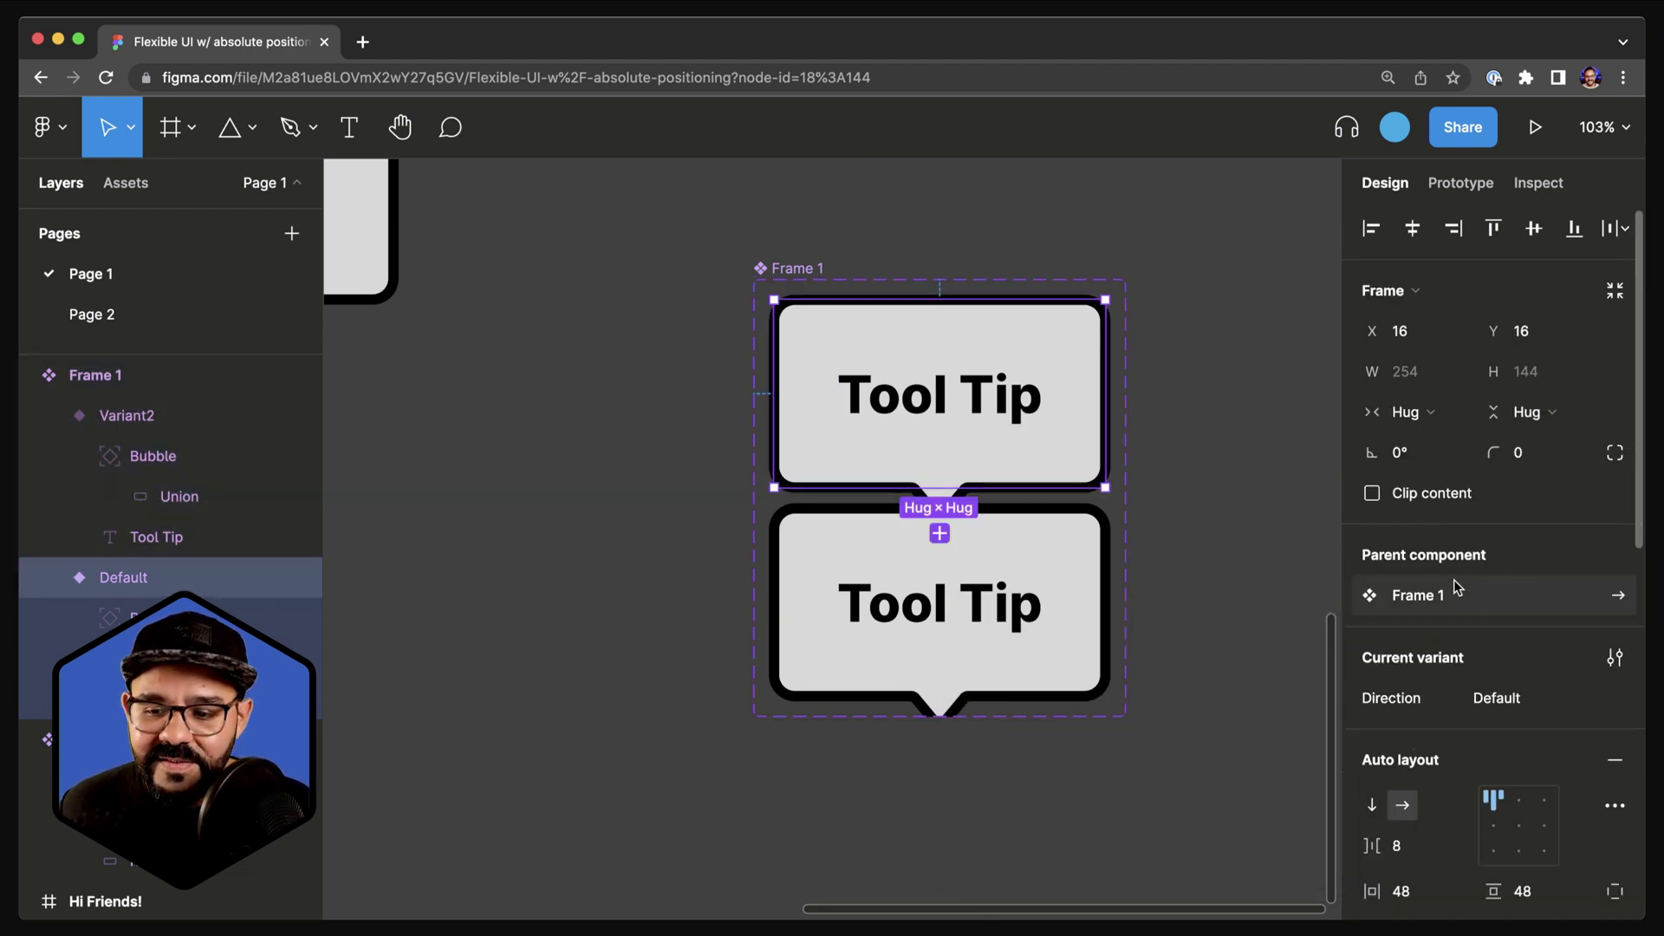
click(1508, 707)
text(Top)
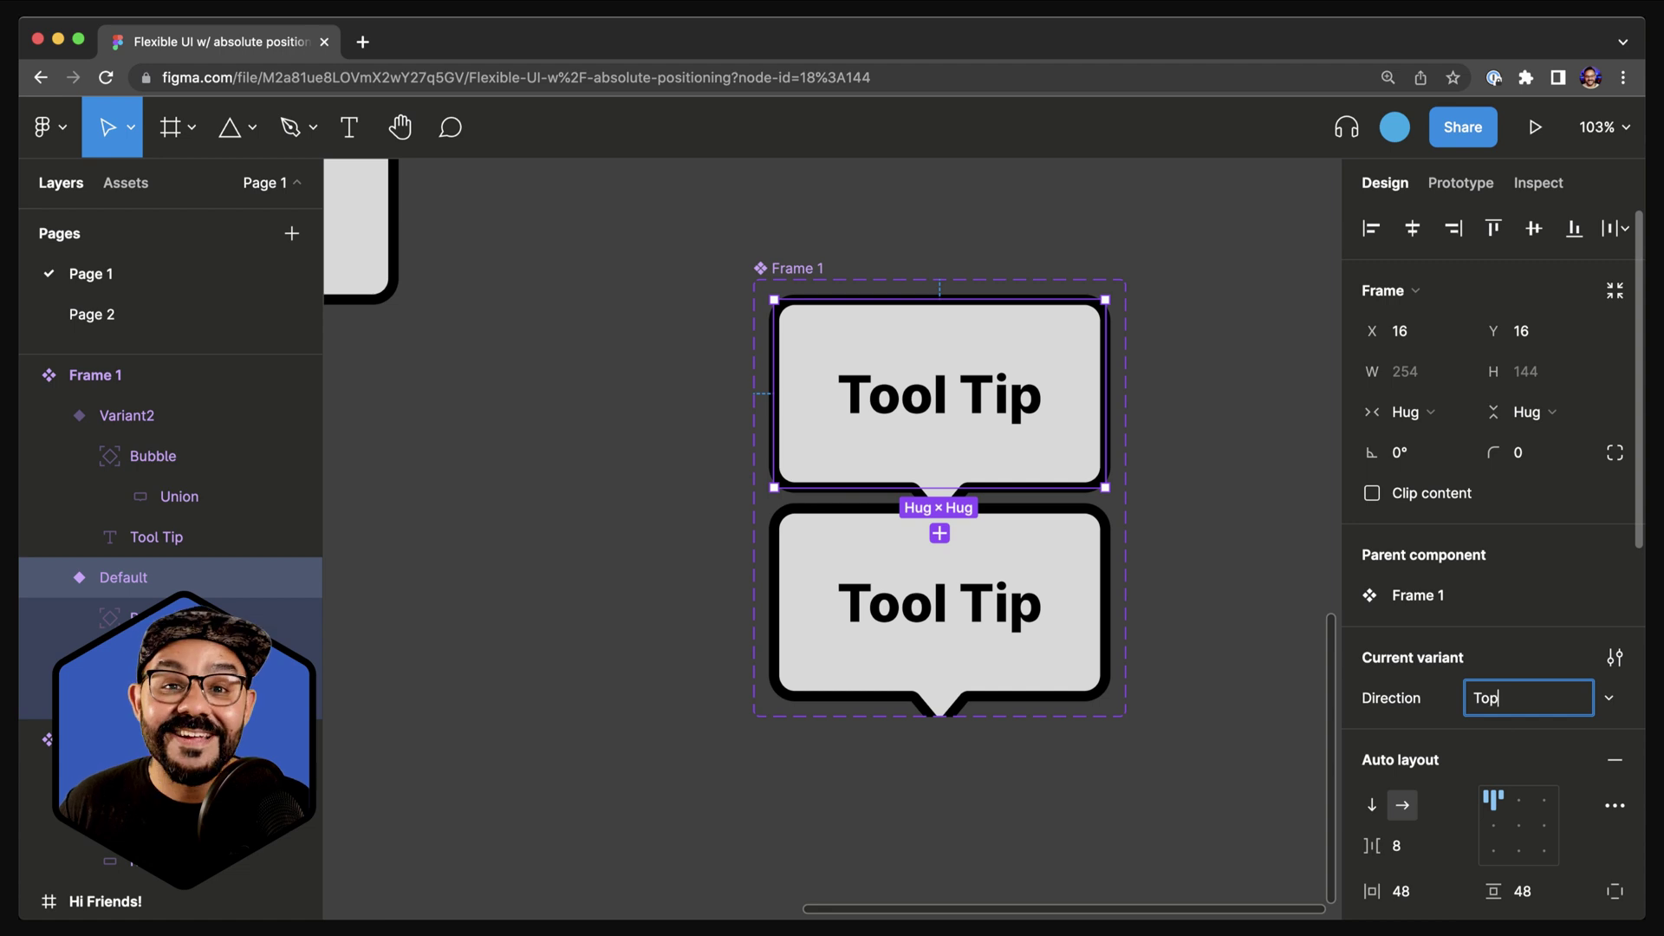
key(Return)
Set the second variant's Direction value to Bottom
click(1080, 600)
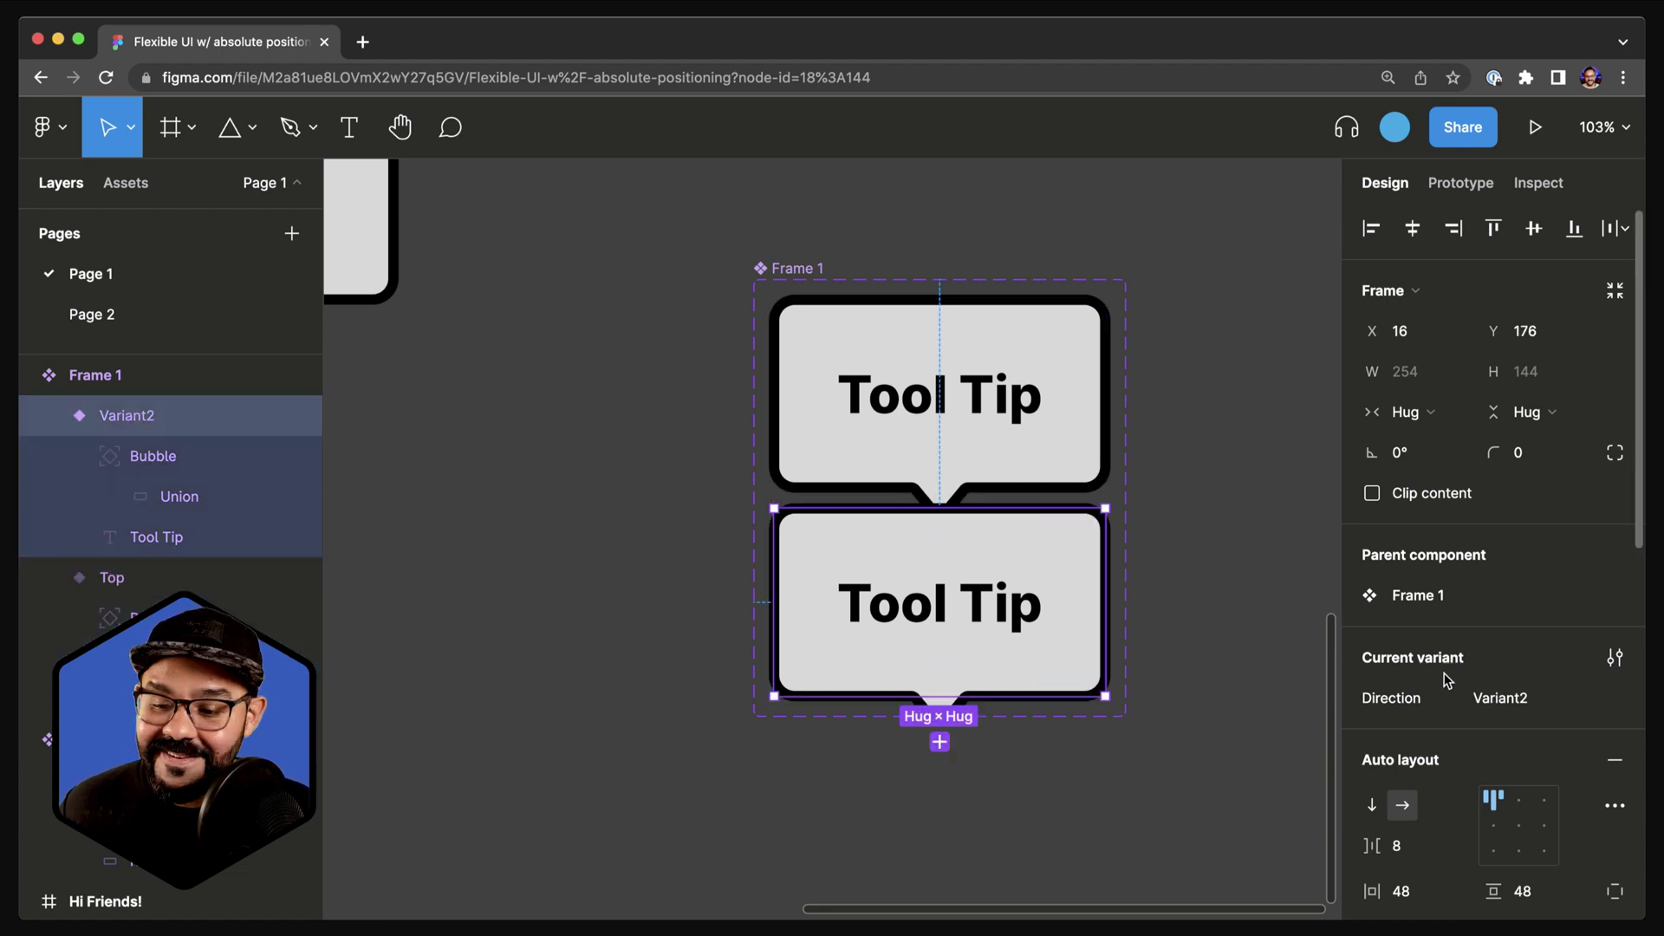
click(1511, 705)
text(Bottom)
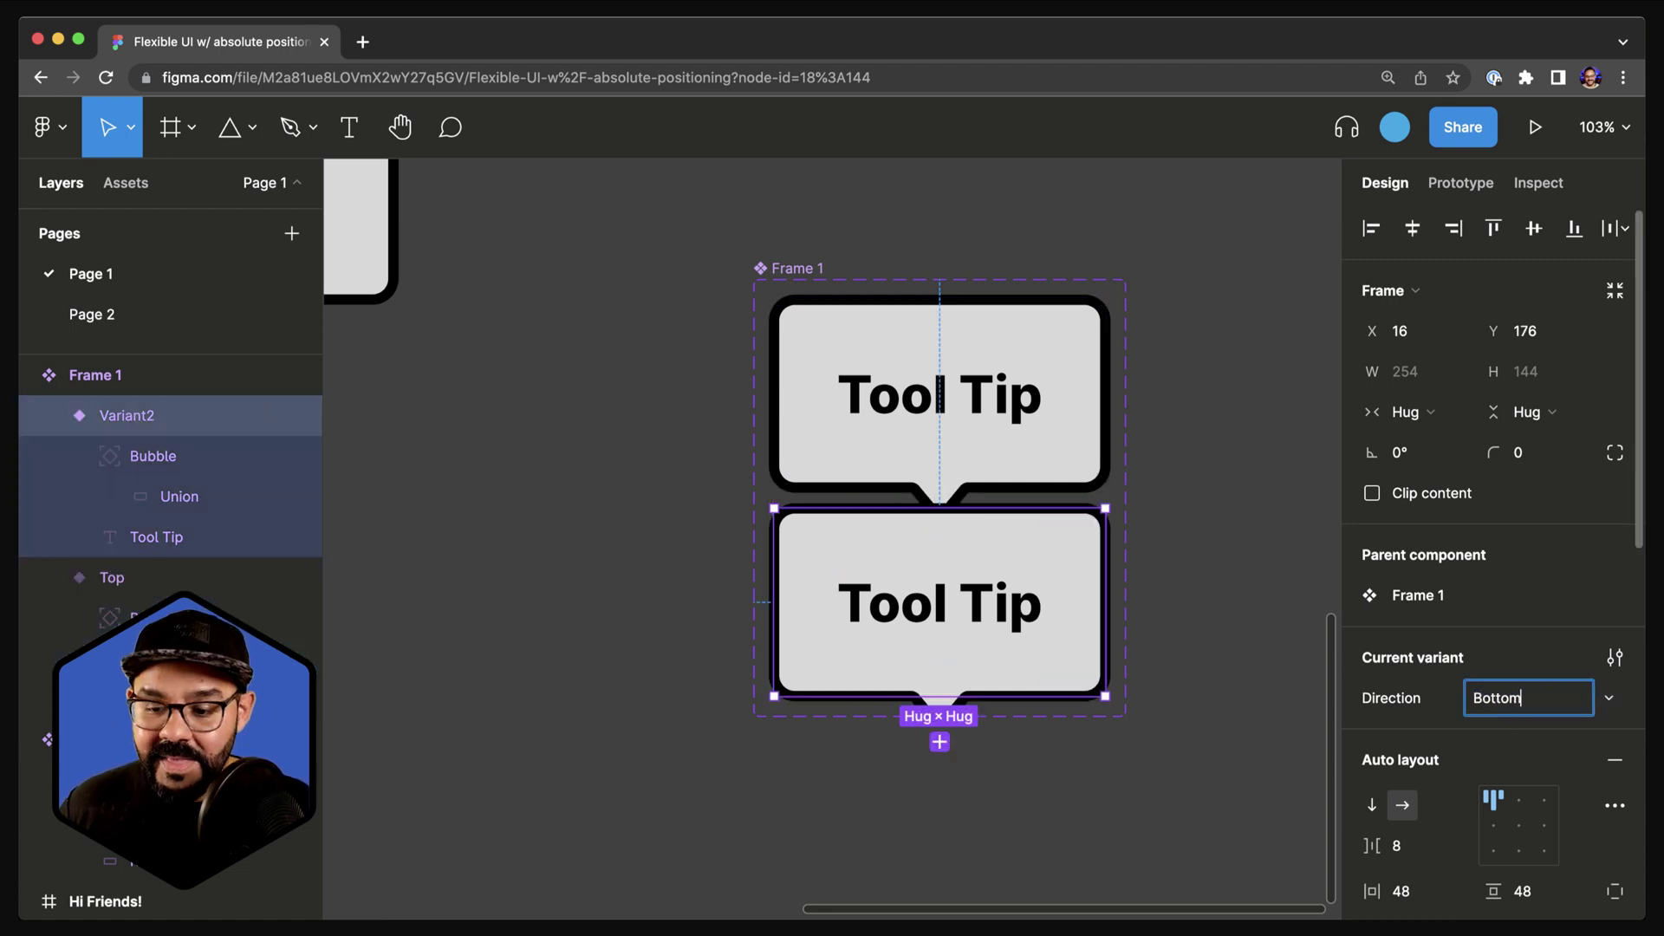
key(Return)
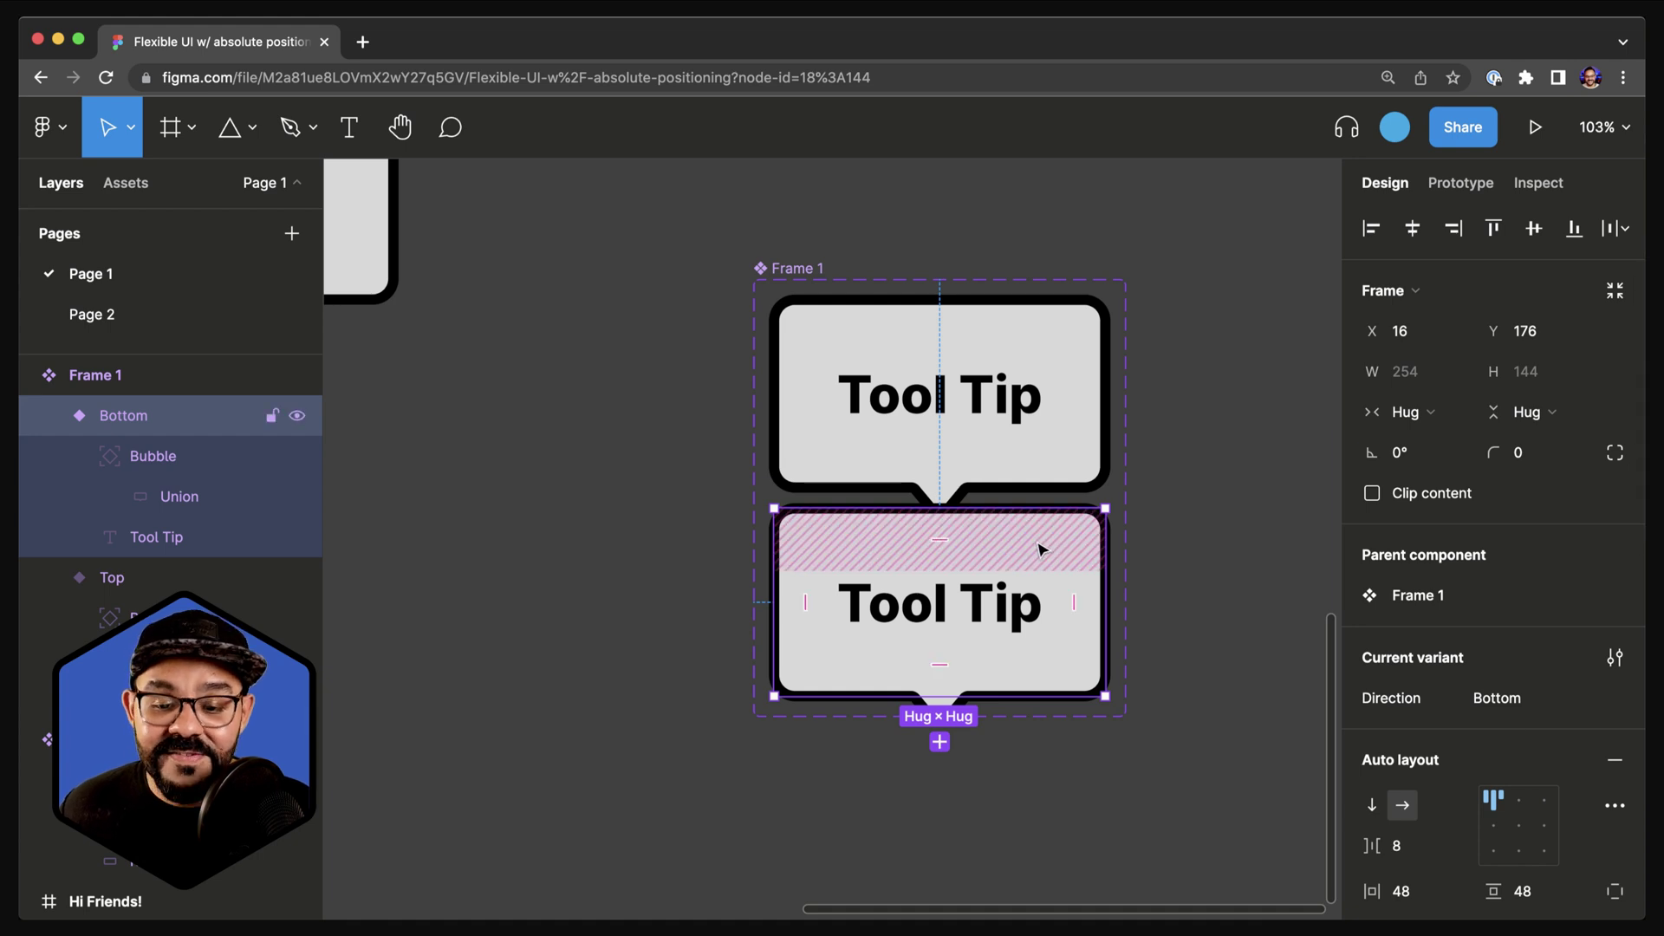
click(789, 265)
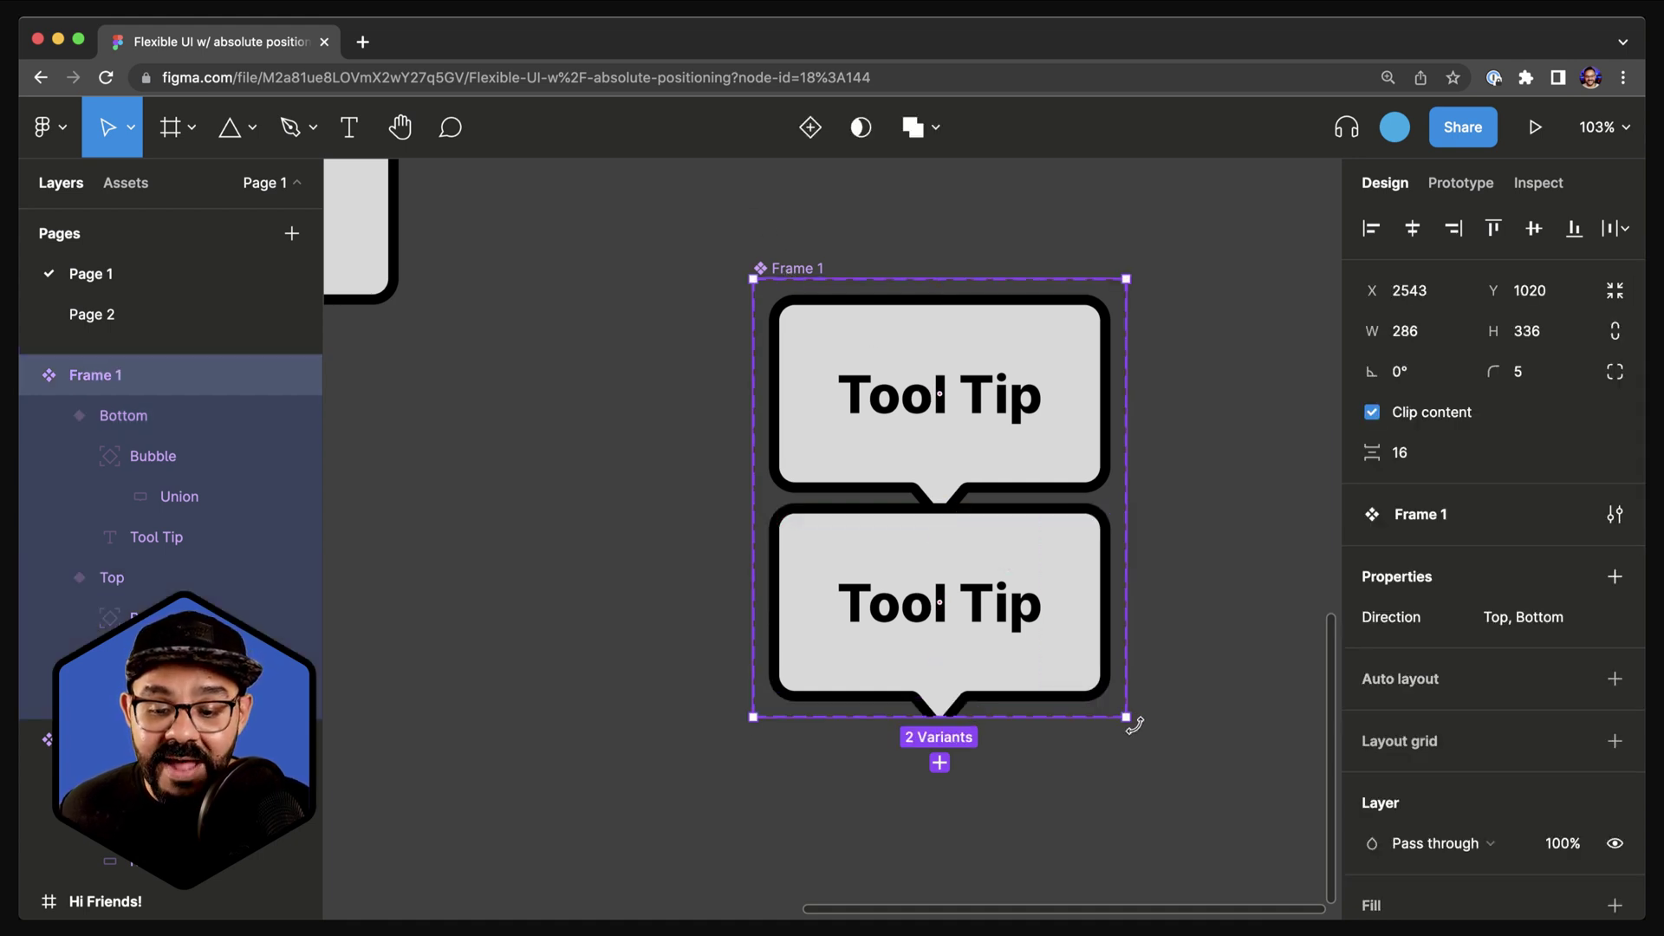
Enlarge the set, move Bottom down, and flip its bubble so the tail points up
drag(1127, 718, 1231, 839)
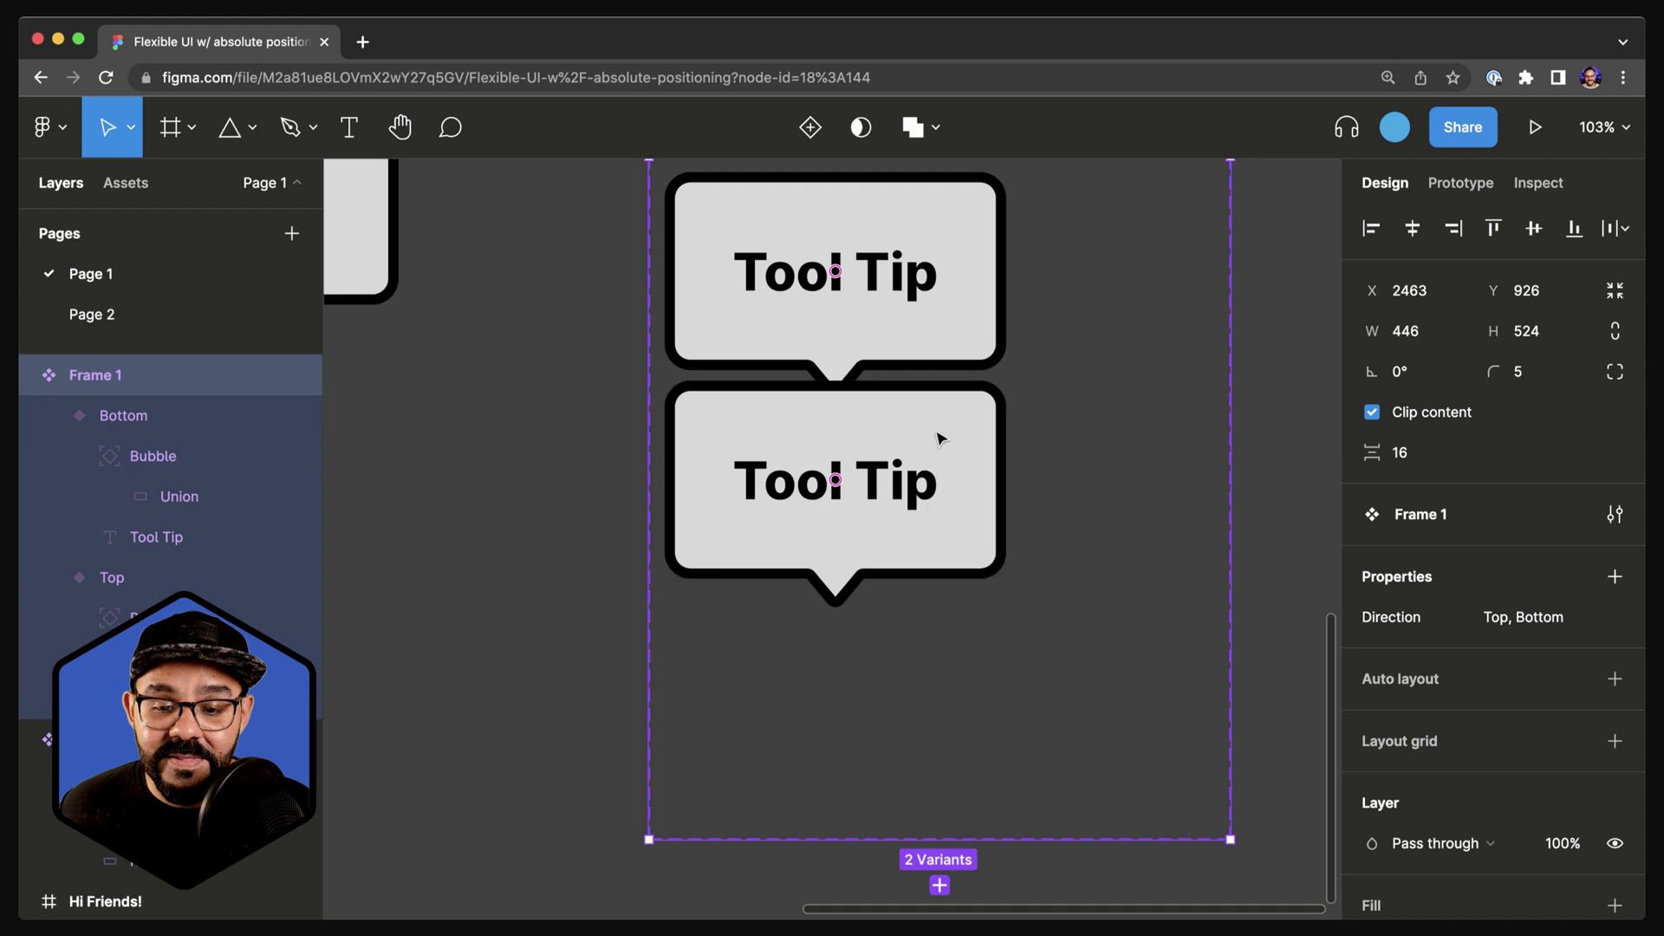
drag(940, 438, 941, 490)
click(170, 458)
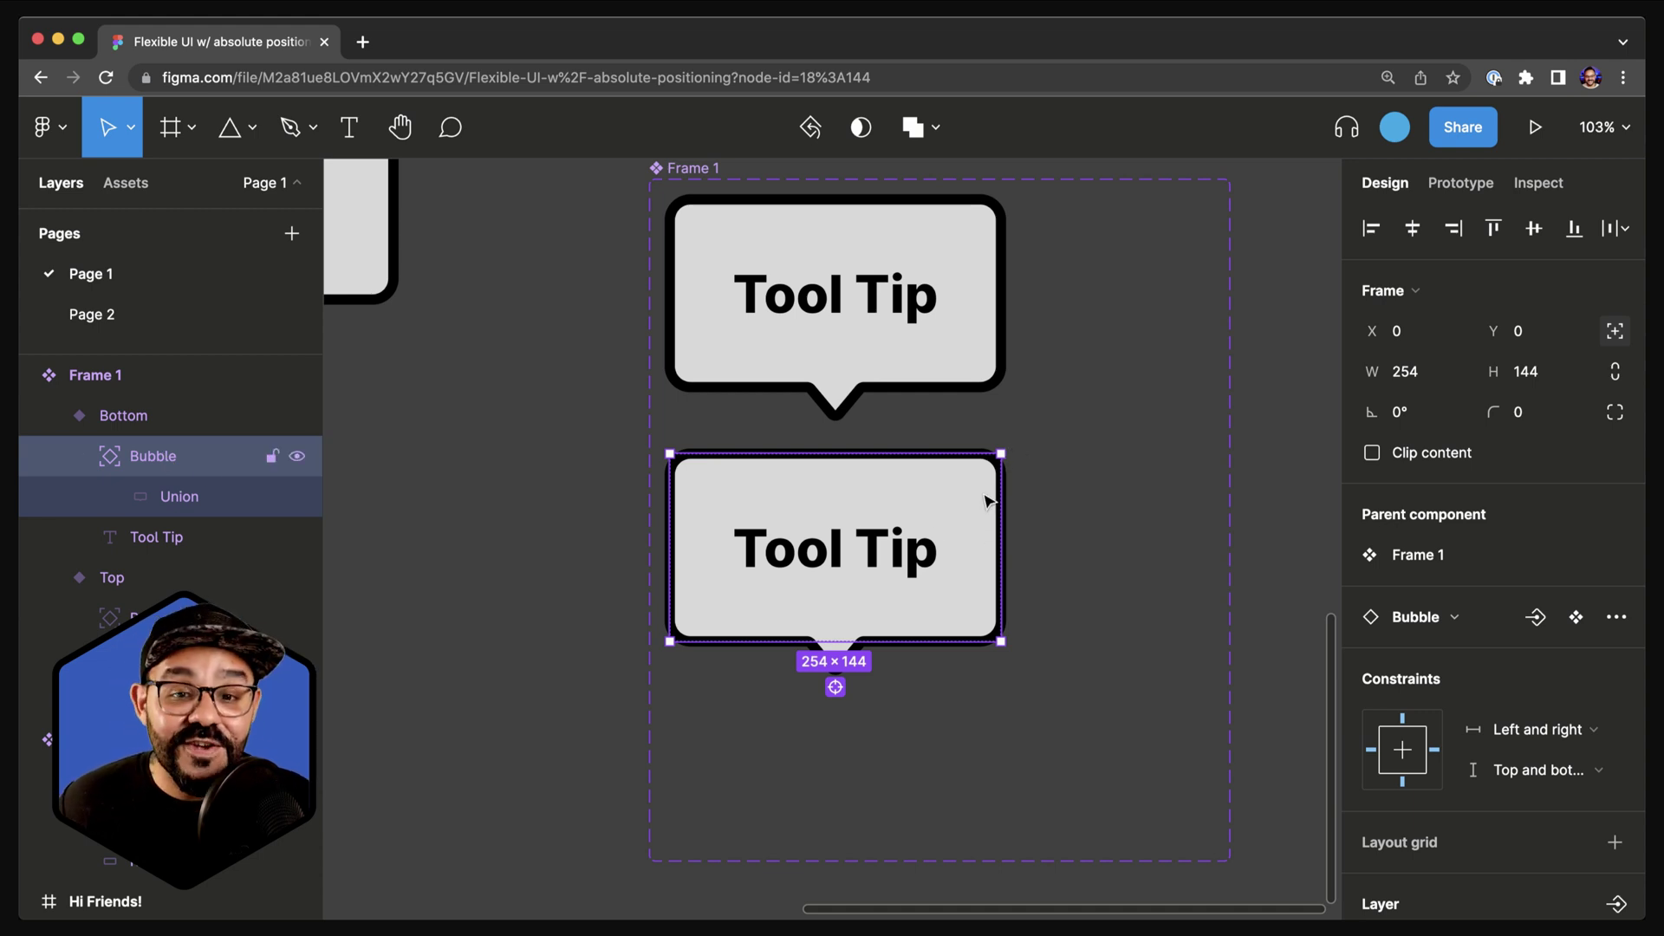
key(shift+v)
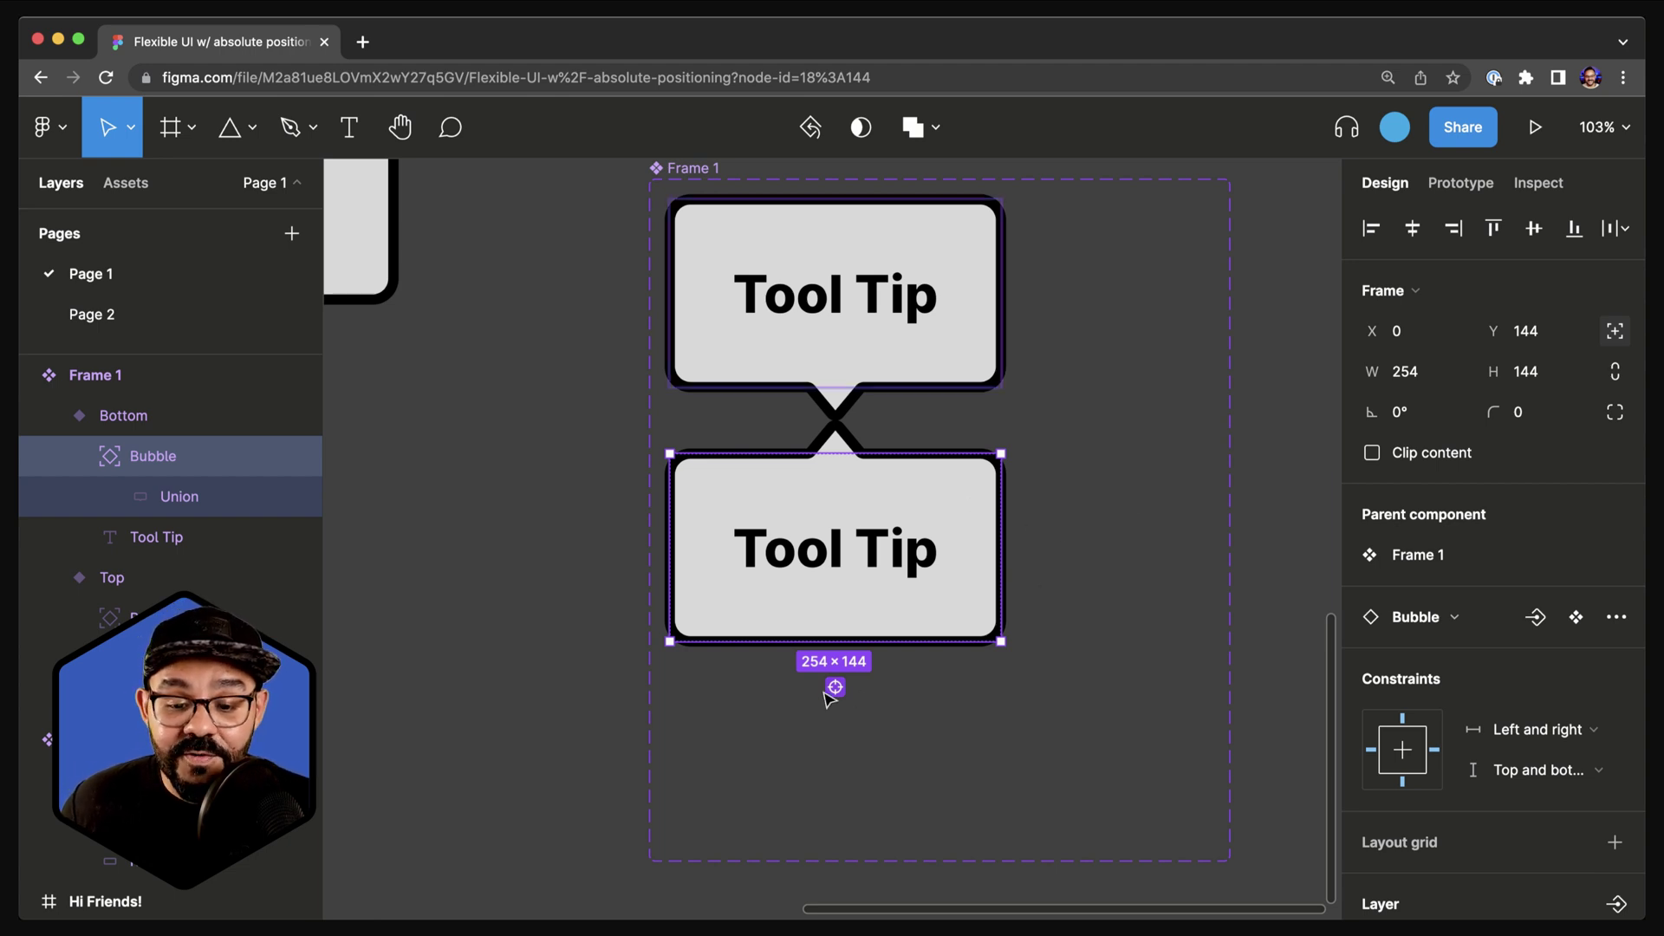
Add a third variant, Direction3, to the component set
key(Escape)
key(shift+a)
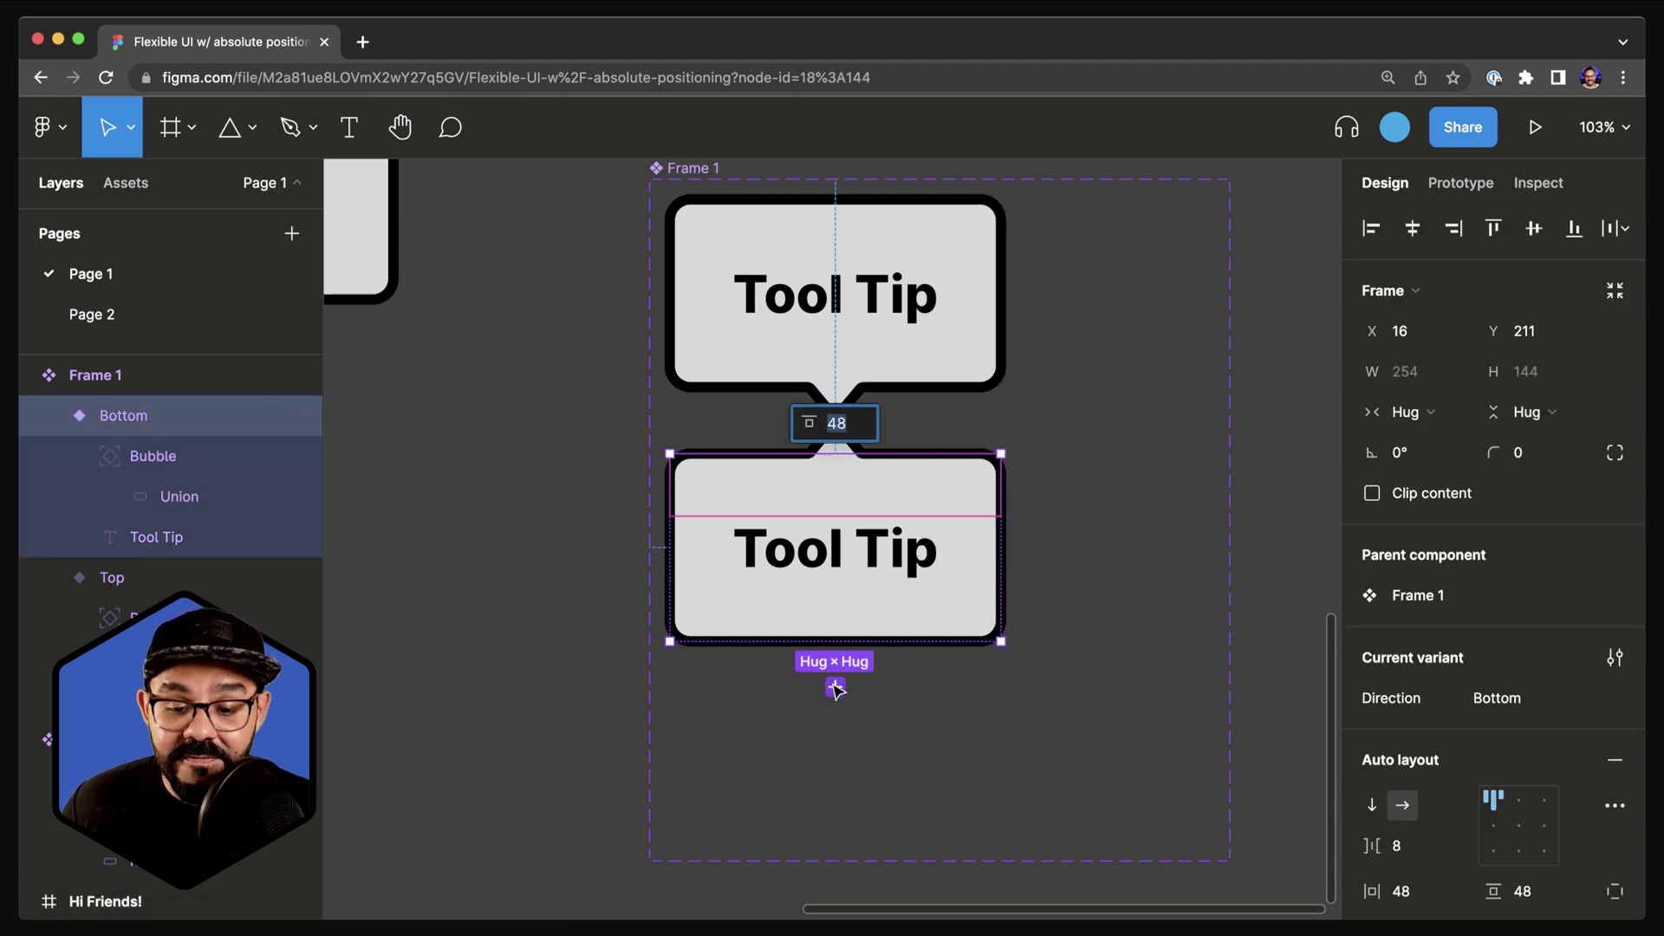
click(836, 689)
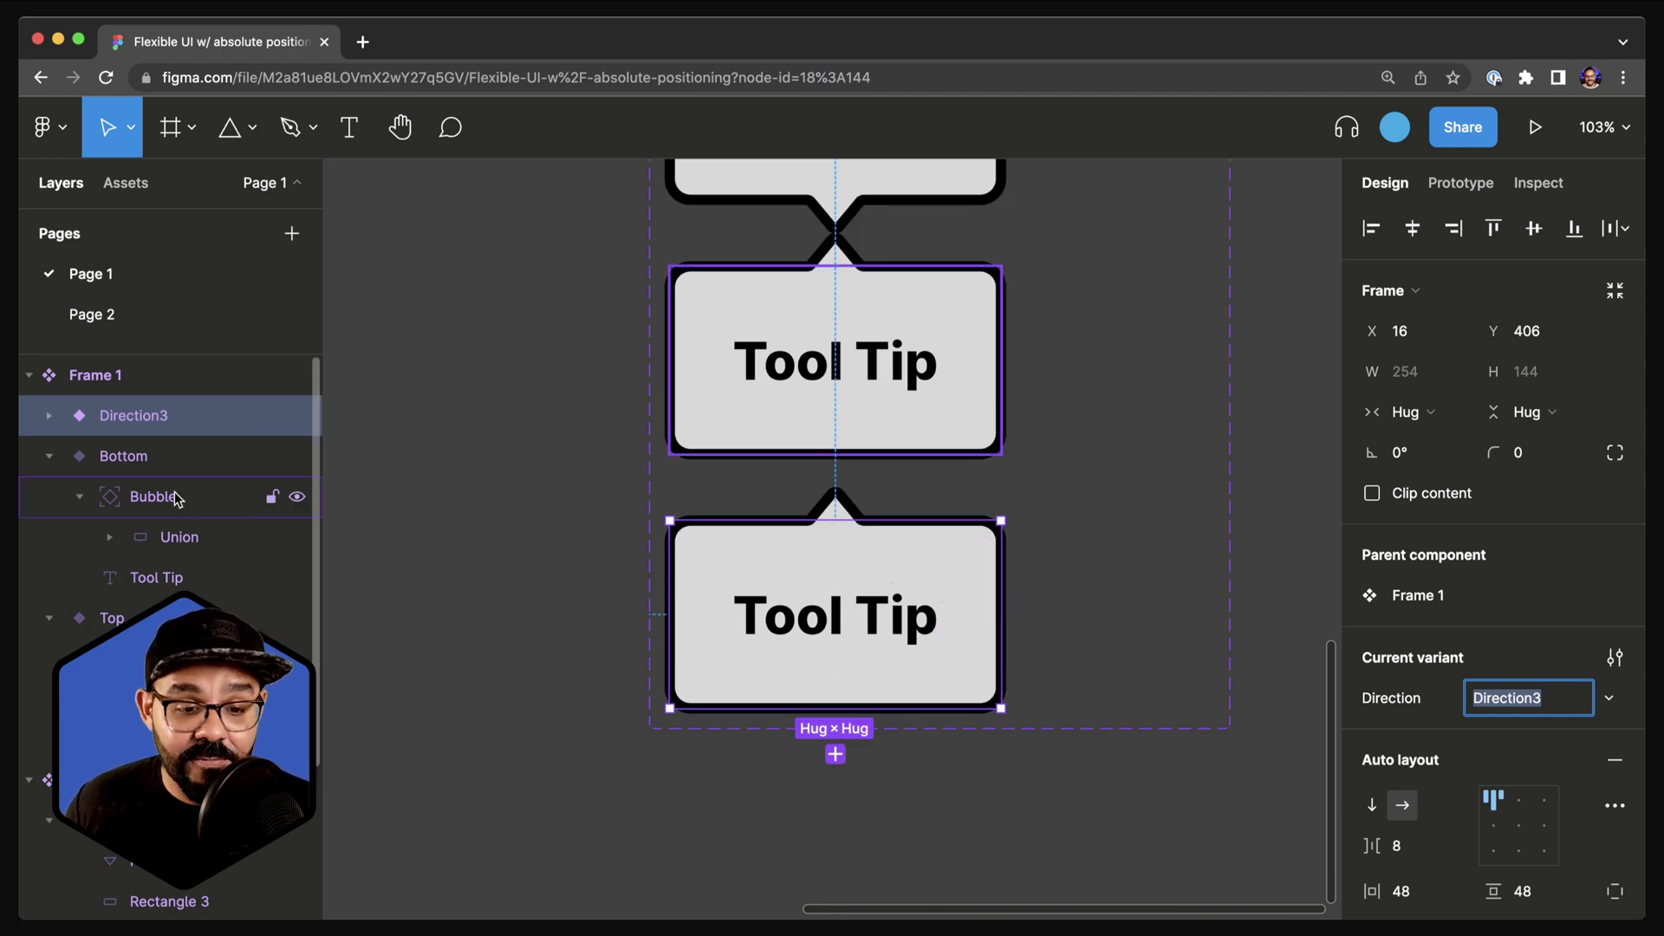
Name the third variant Left and rotate its bubble −90°, resizing it back to 144×254
text(Left)
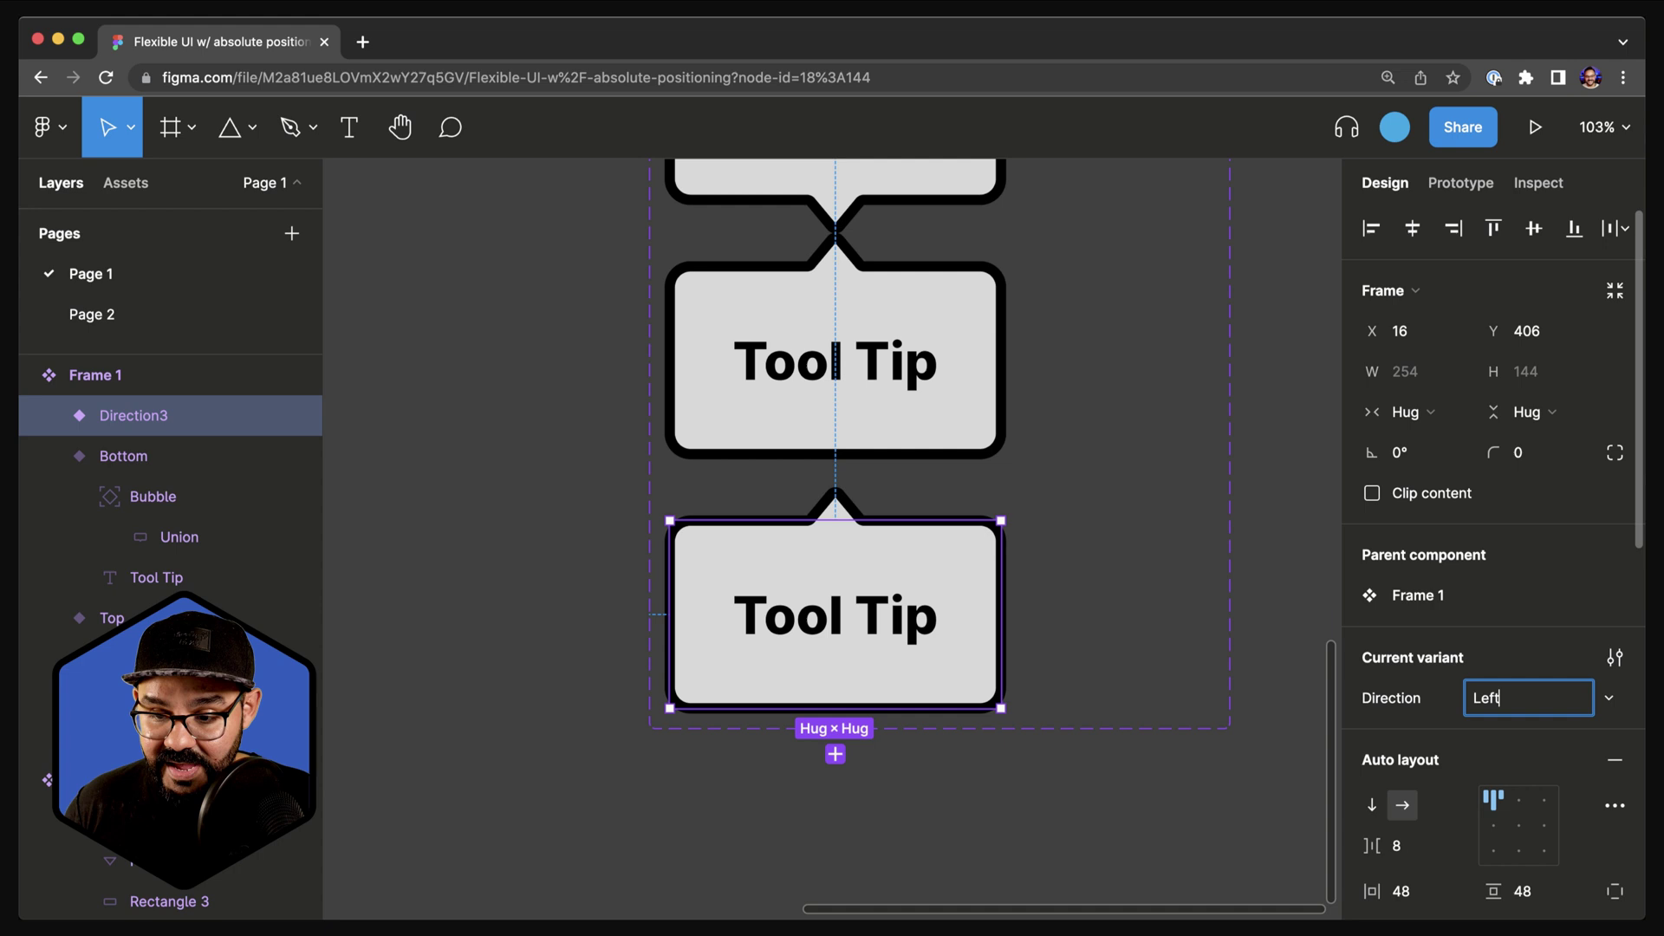
key(Return)
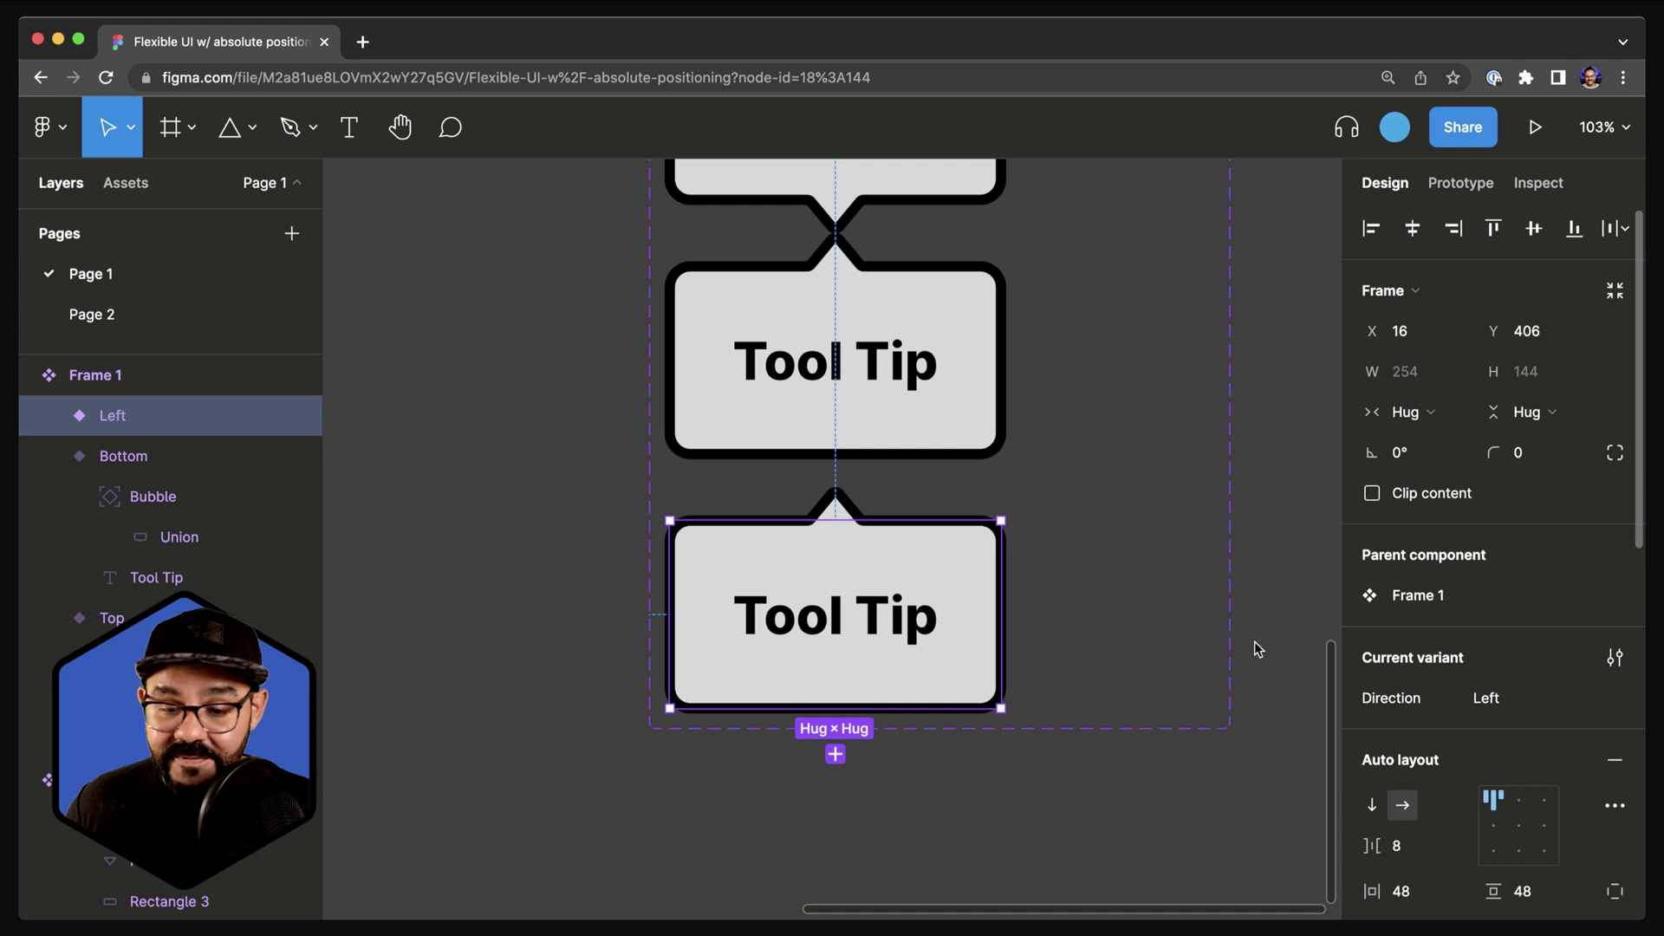
click(50, 416)
click(152, 457)
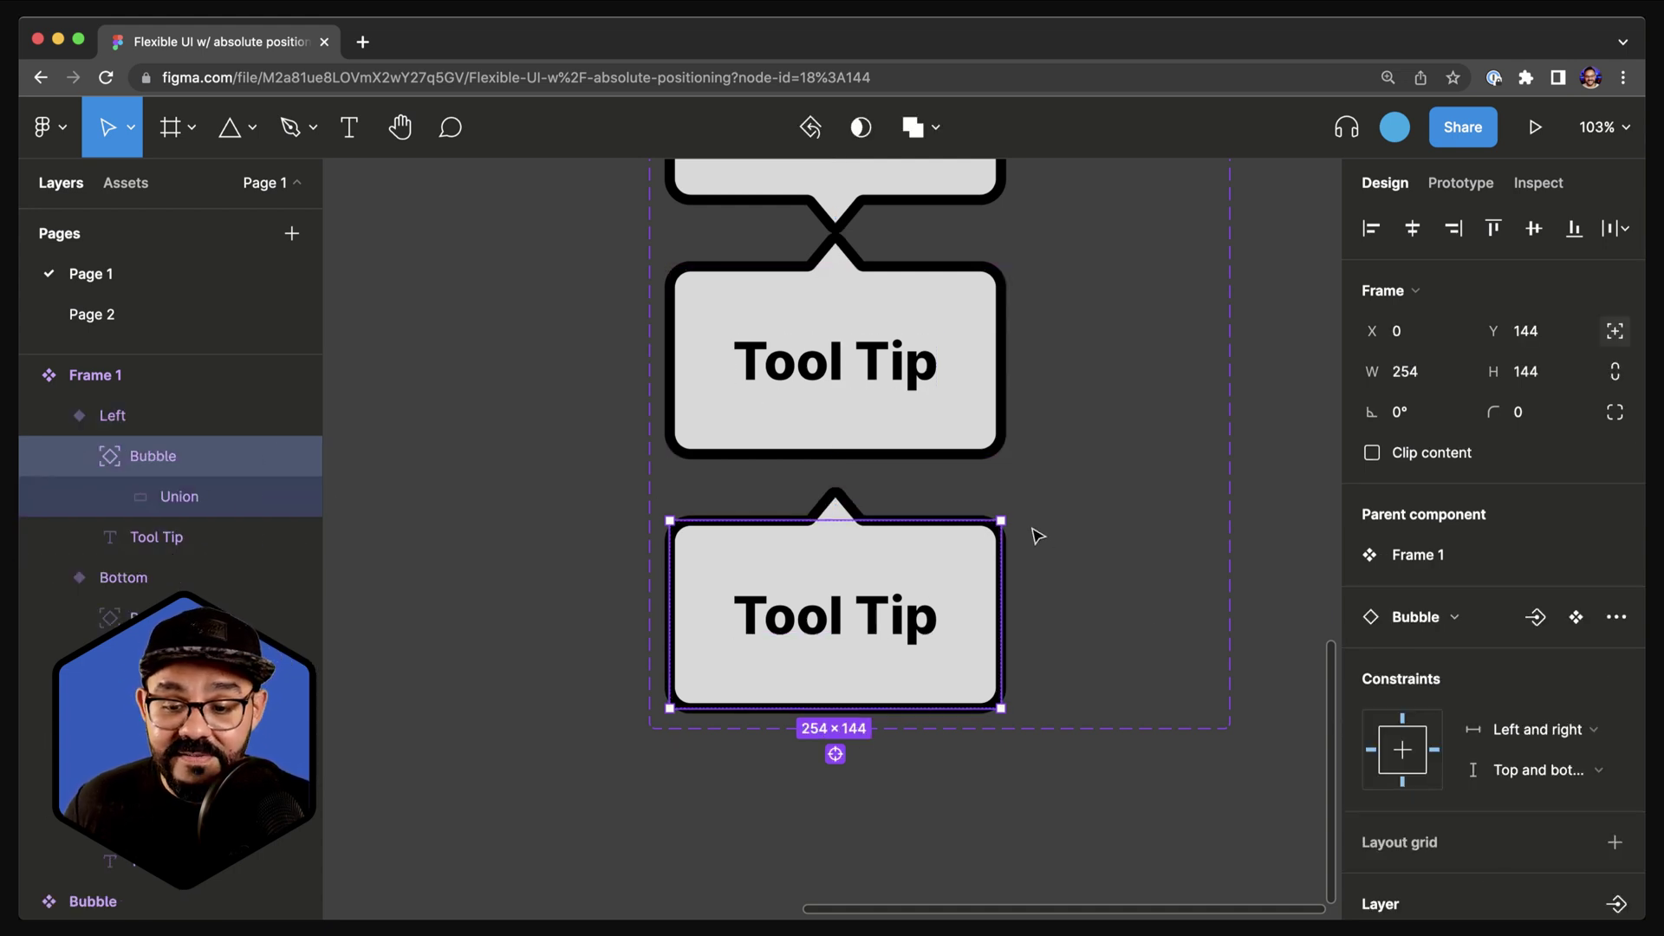
drag(1016, 514, 932, 785)
drag(854, 447, 854, 521)
drag(927, 560, 1001, 567)
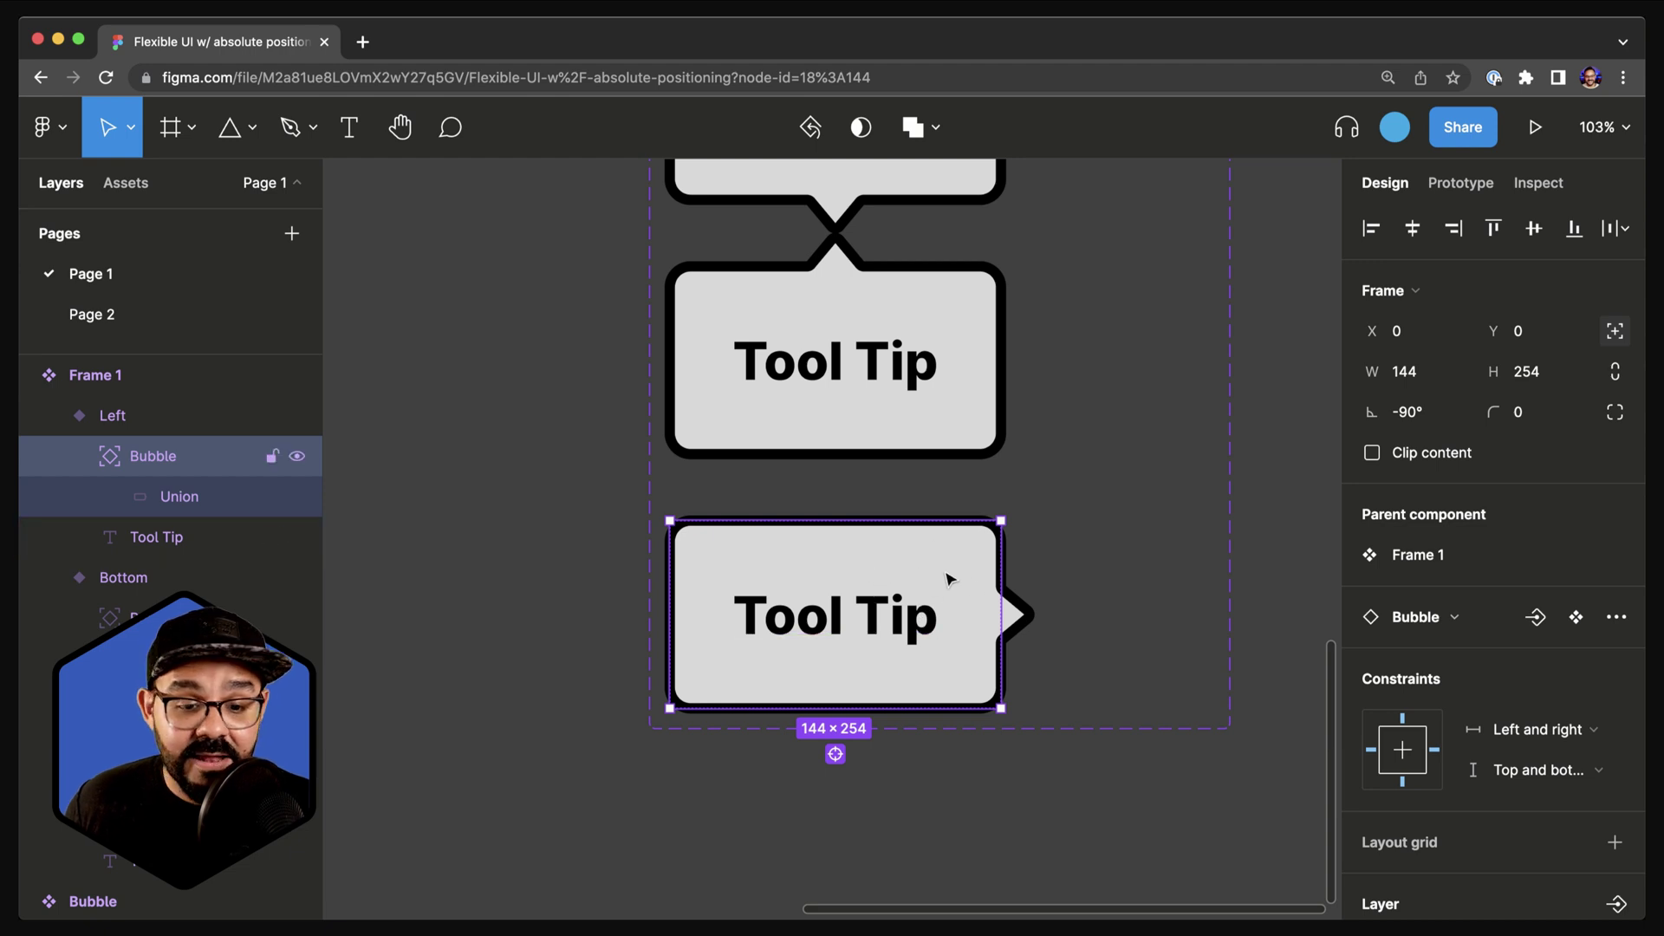
click(1118, 616)
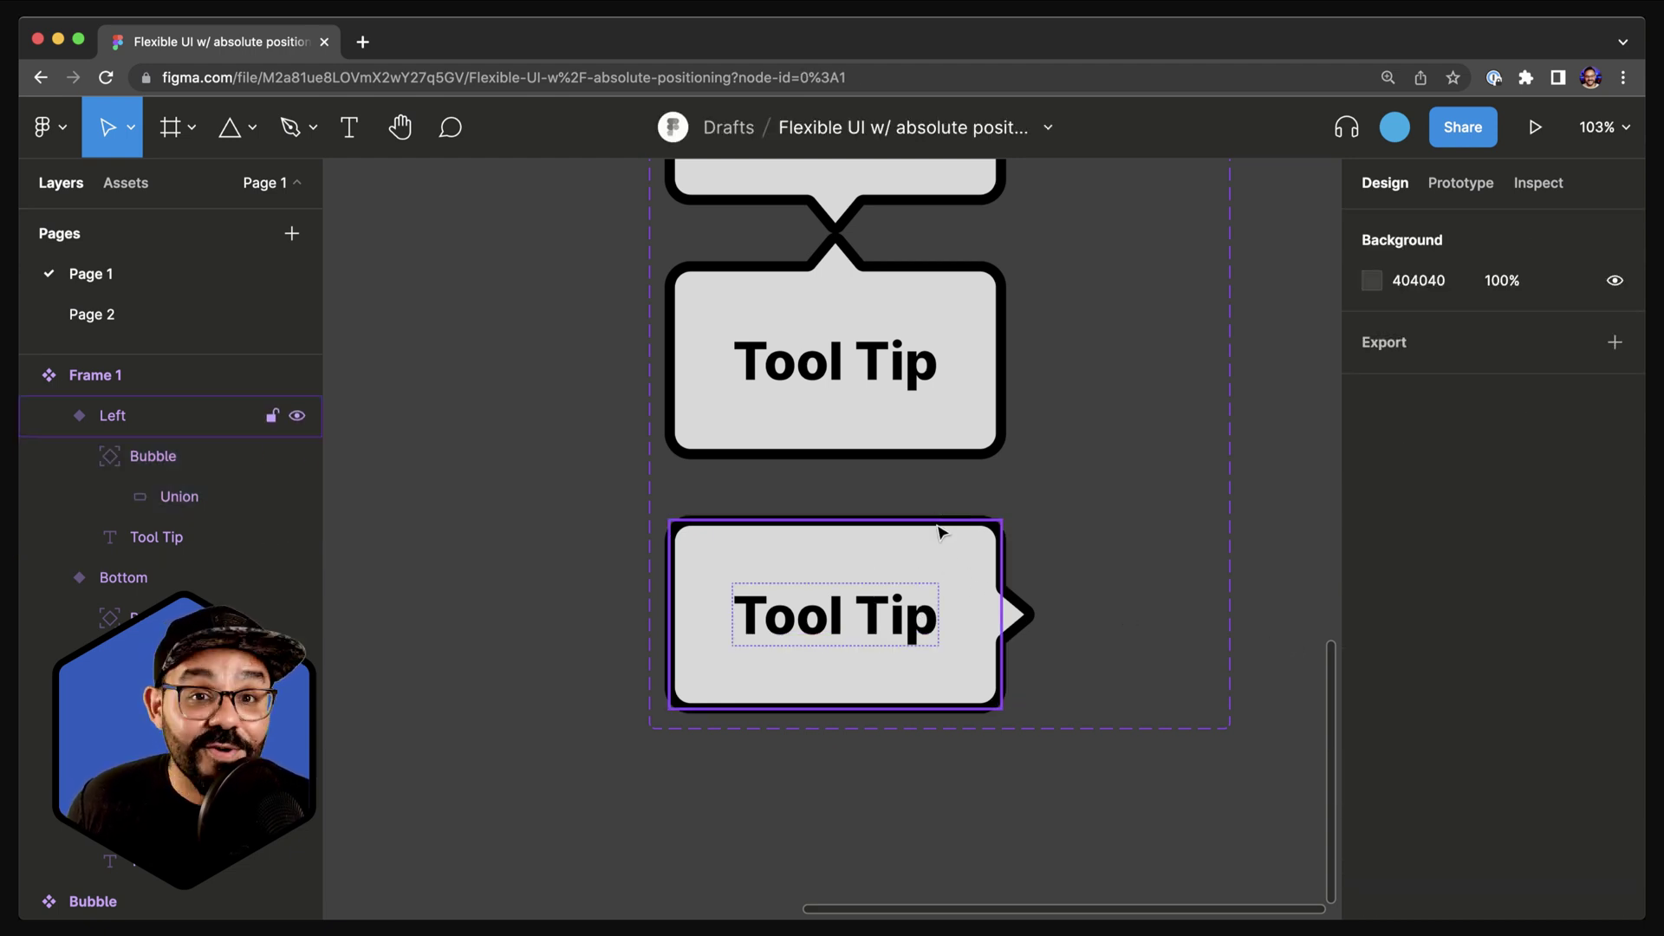
Add a fourth variant and flip its bubble horizontally so the tip points left
click(942, 532)
click(836, 768)
scroll(968, 720, down, 2)
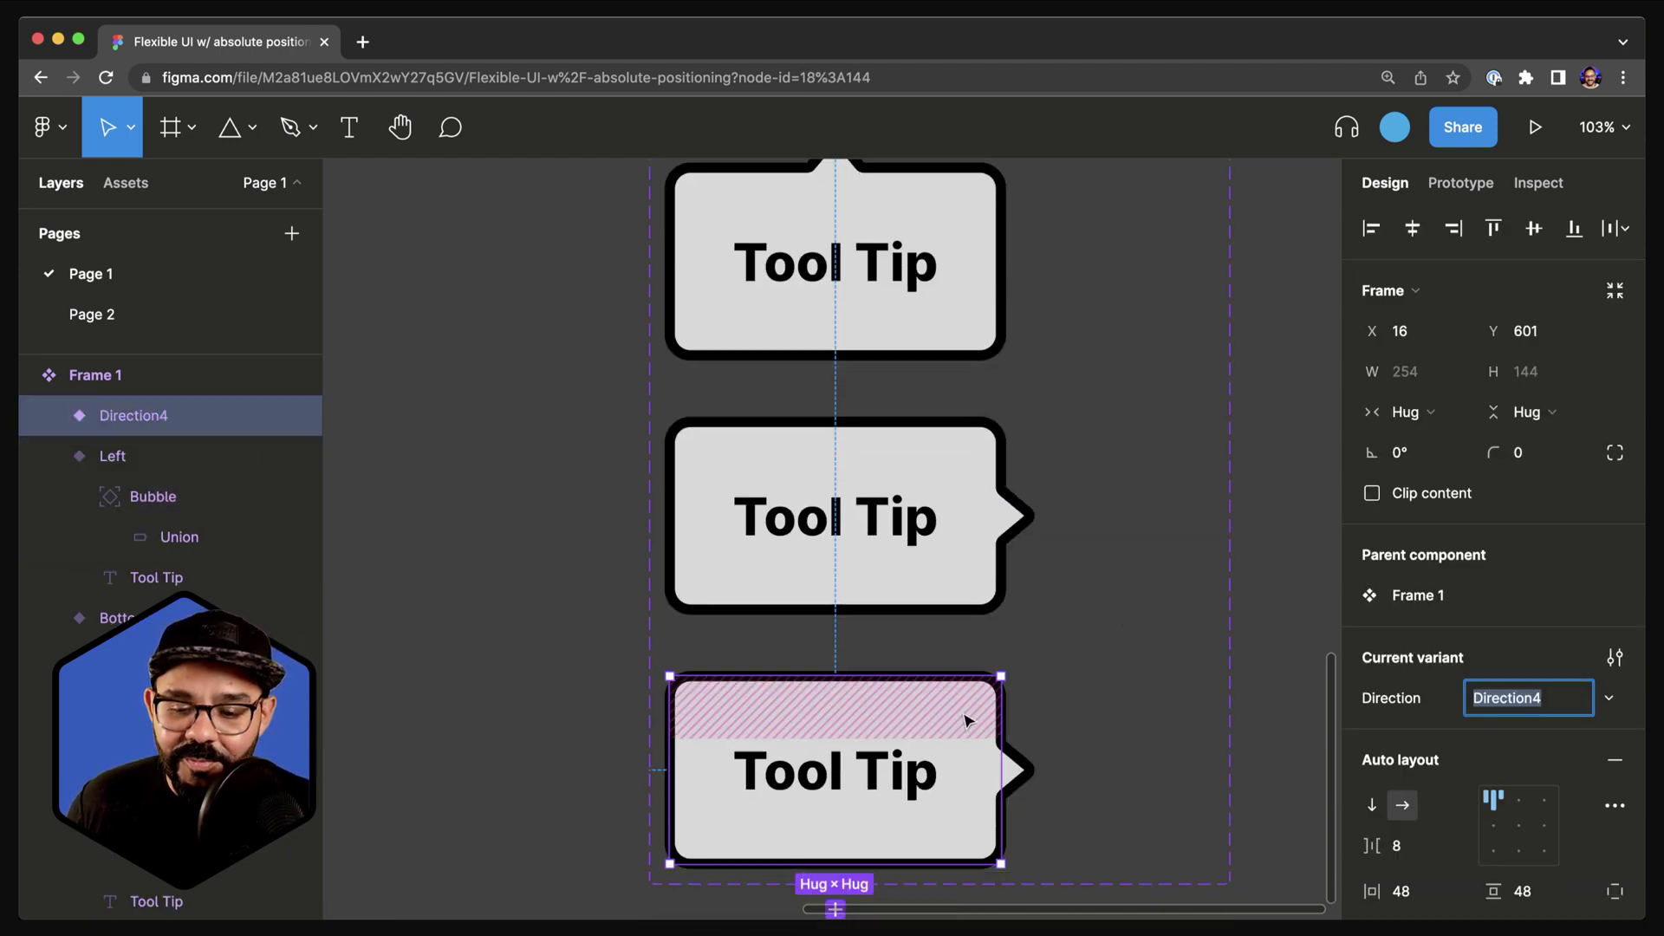
scroll(969, 719, down, 2)
click(49, 415)
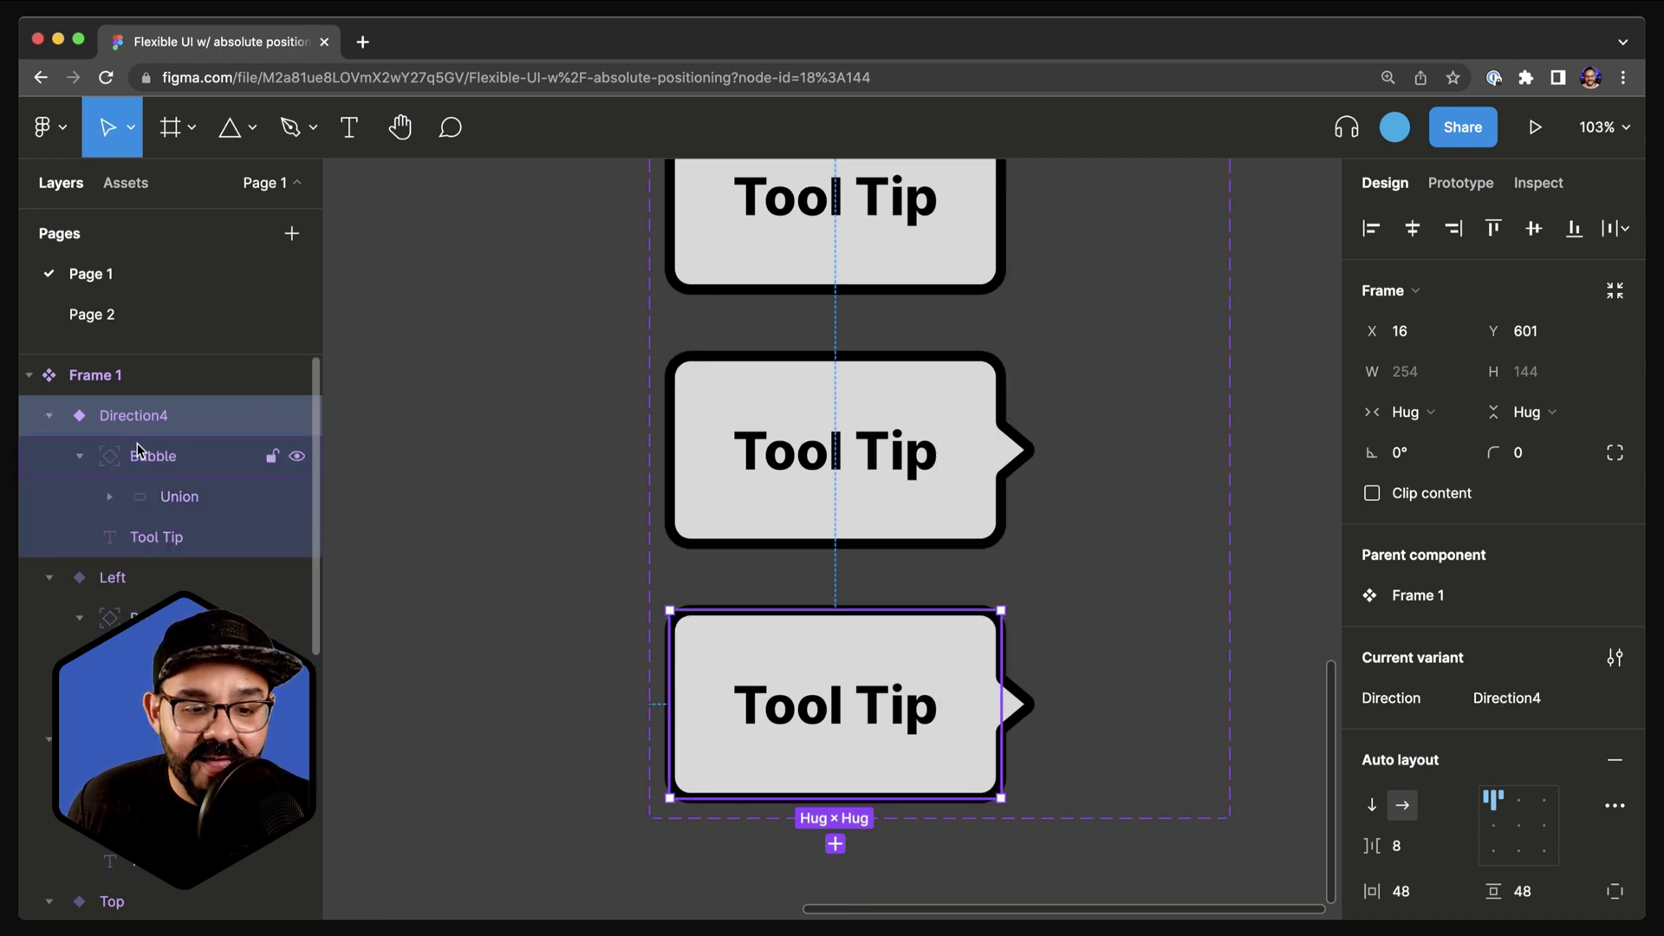
click(139, 449)
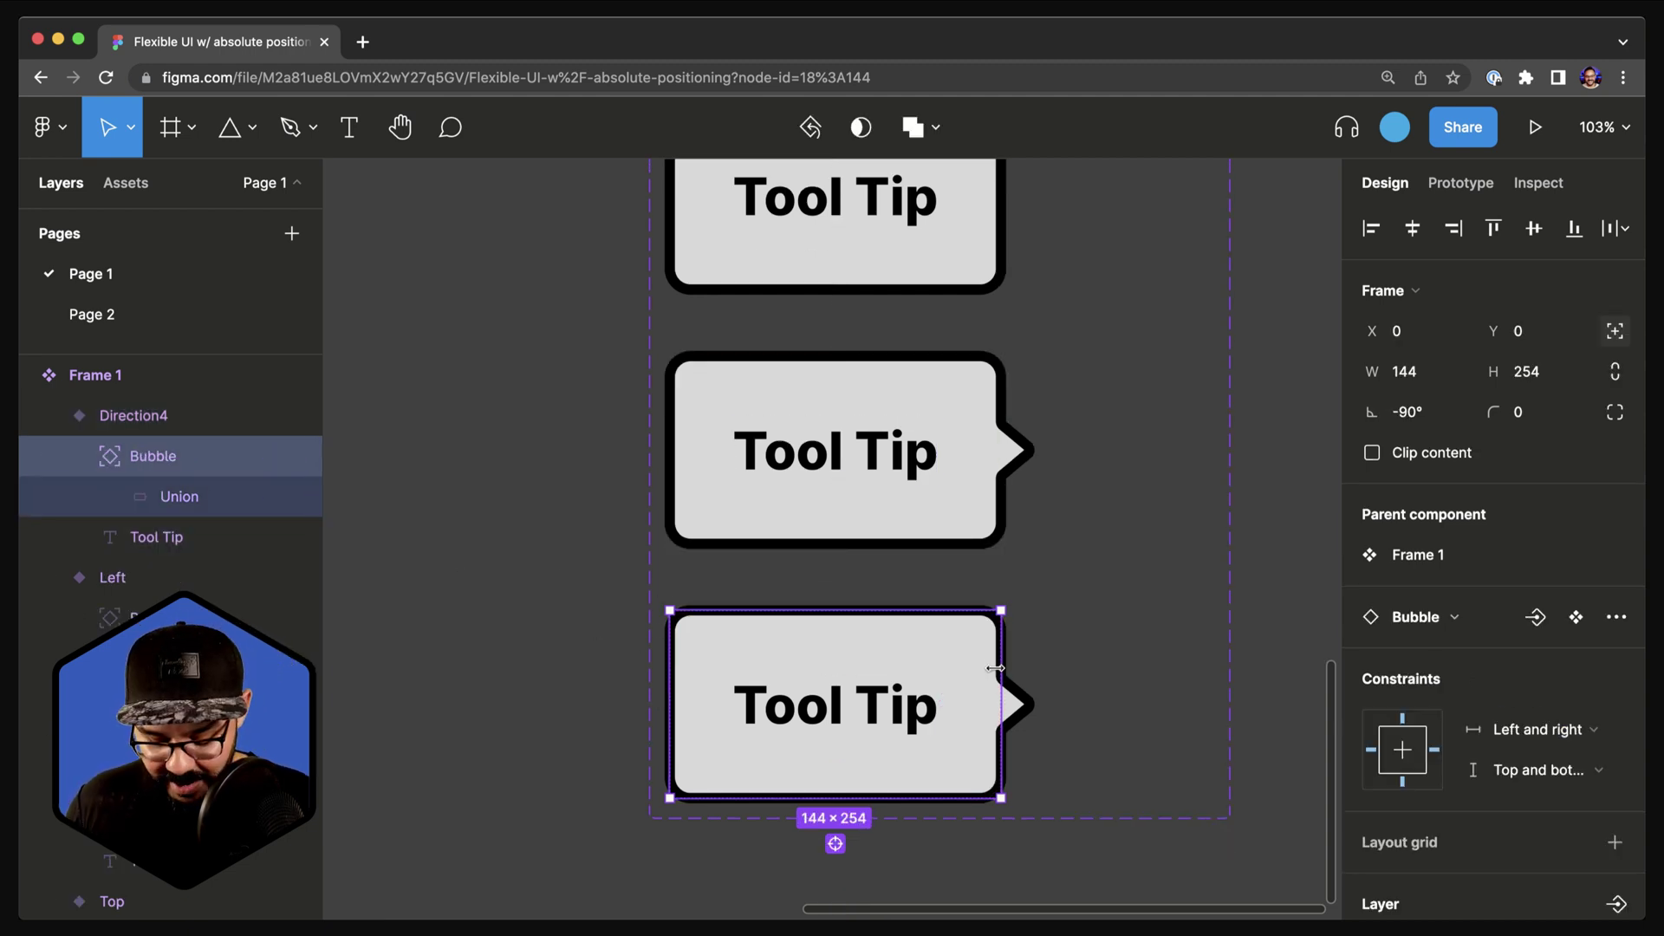
key(shift+h)
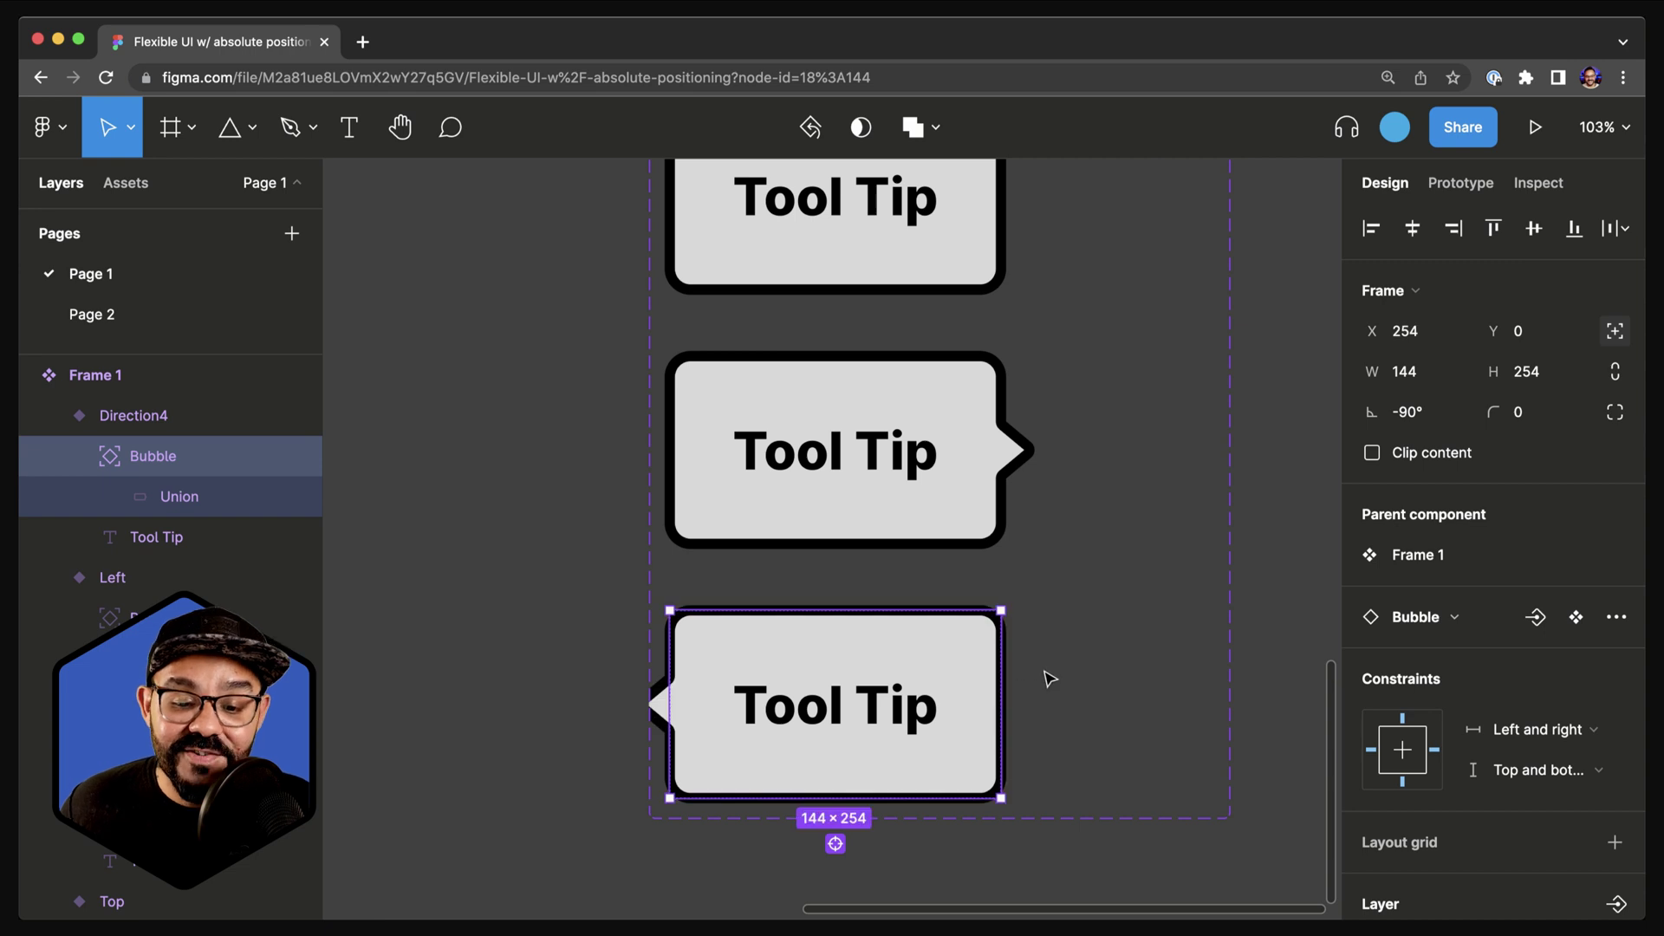
Set the Direction4 variant's Direction value to Right
key(Escape)
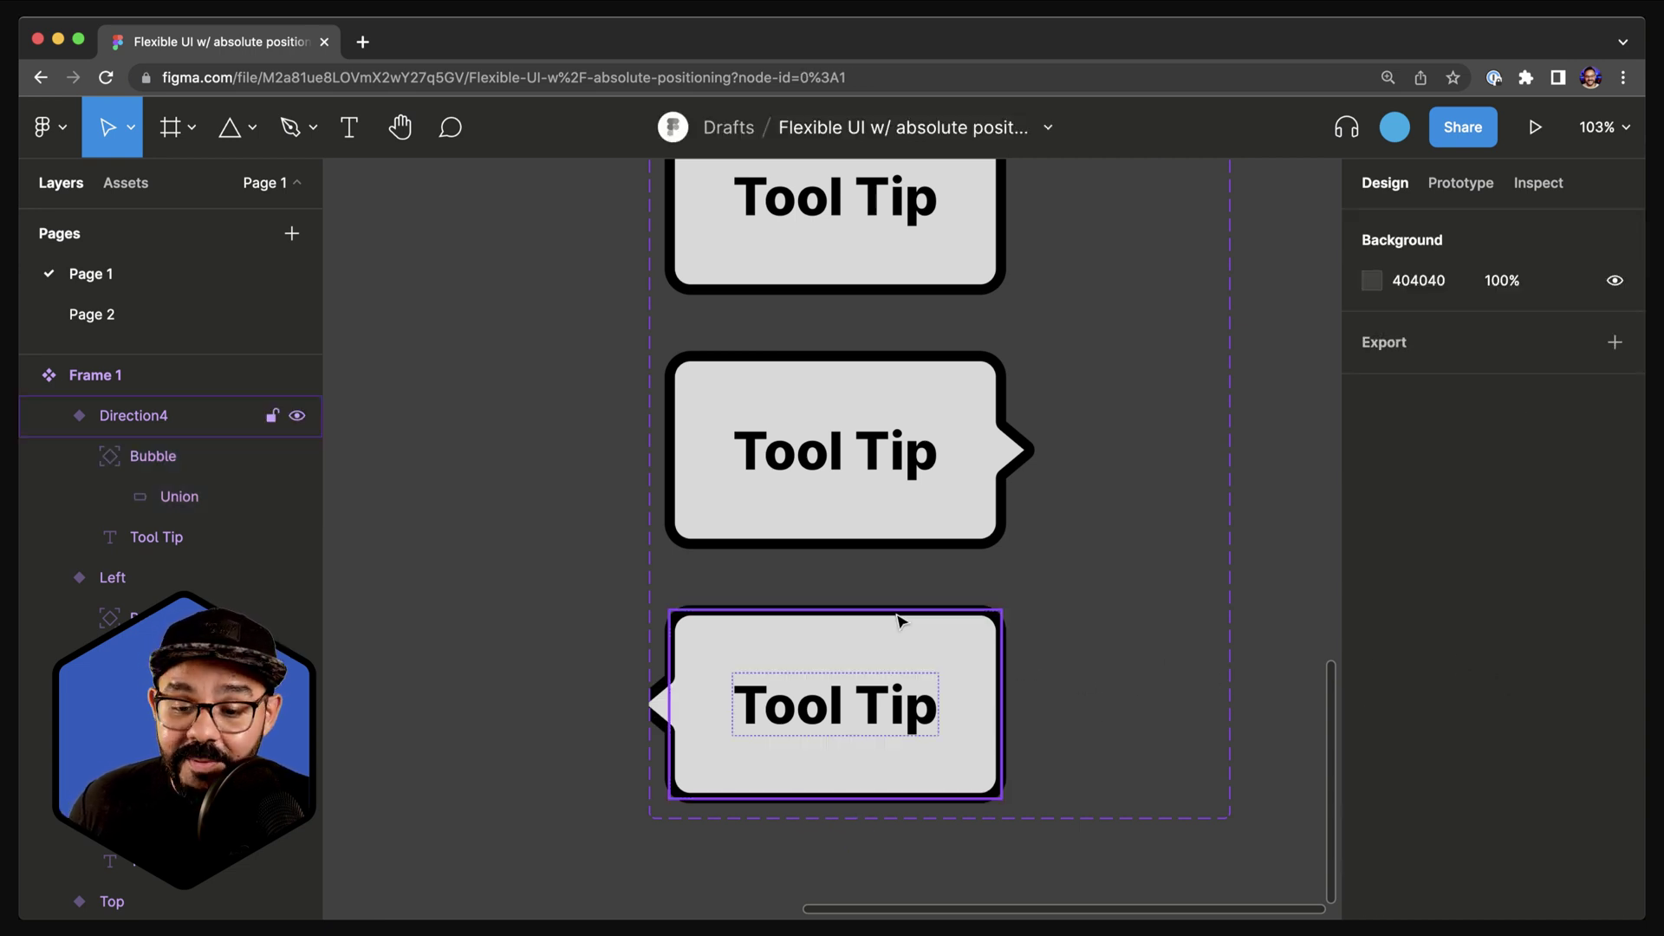
click(899, 620)
click(1525, 704)
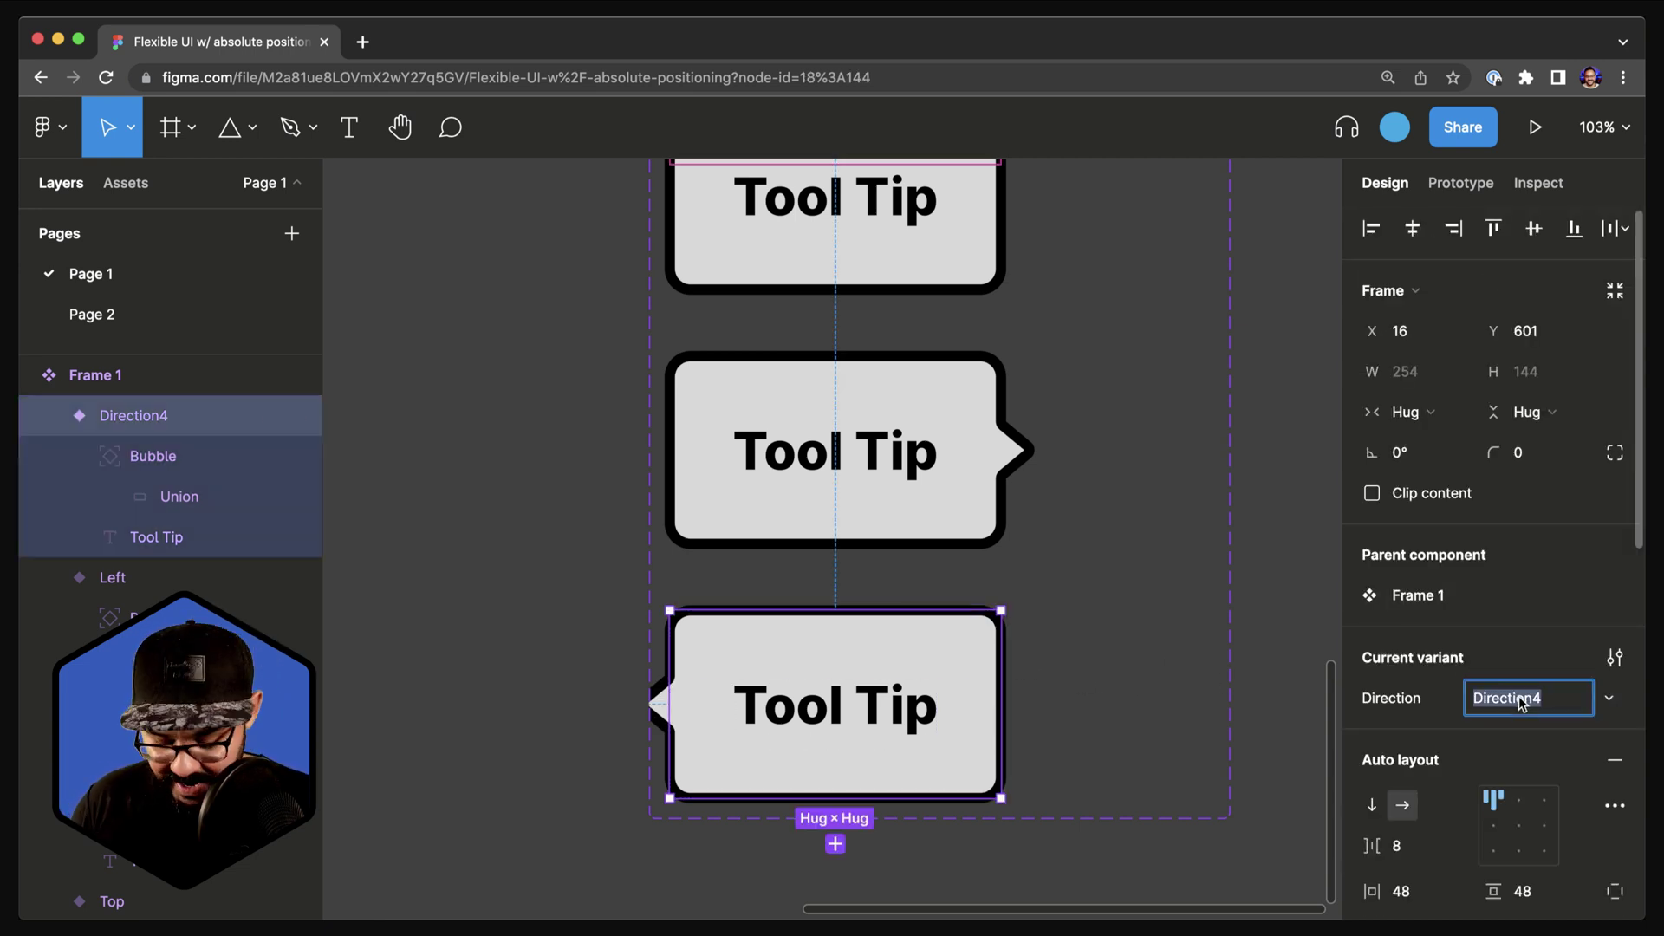
text(R)
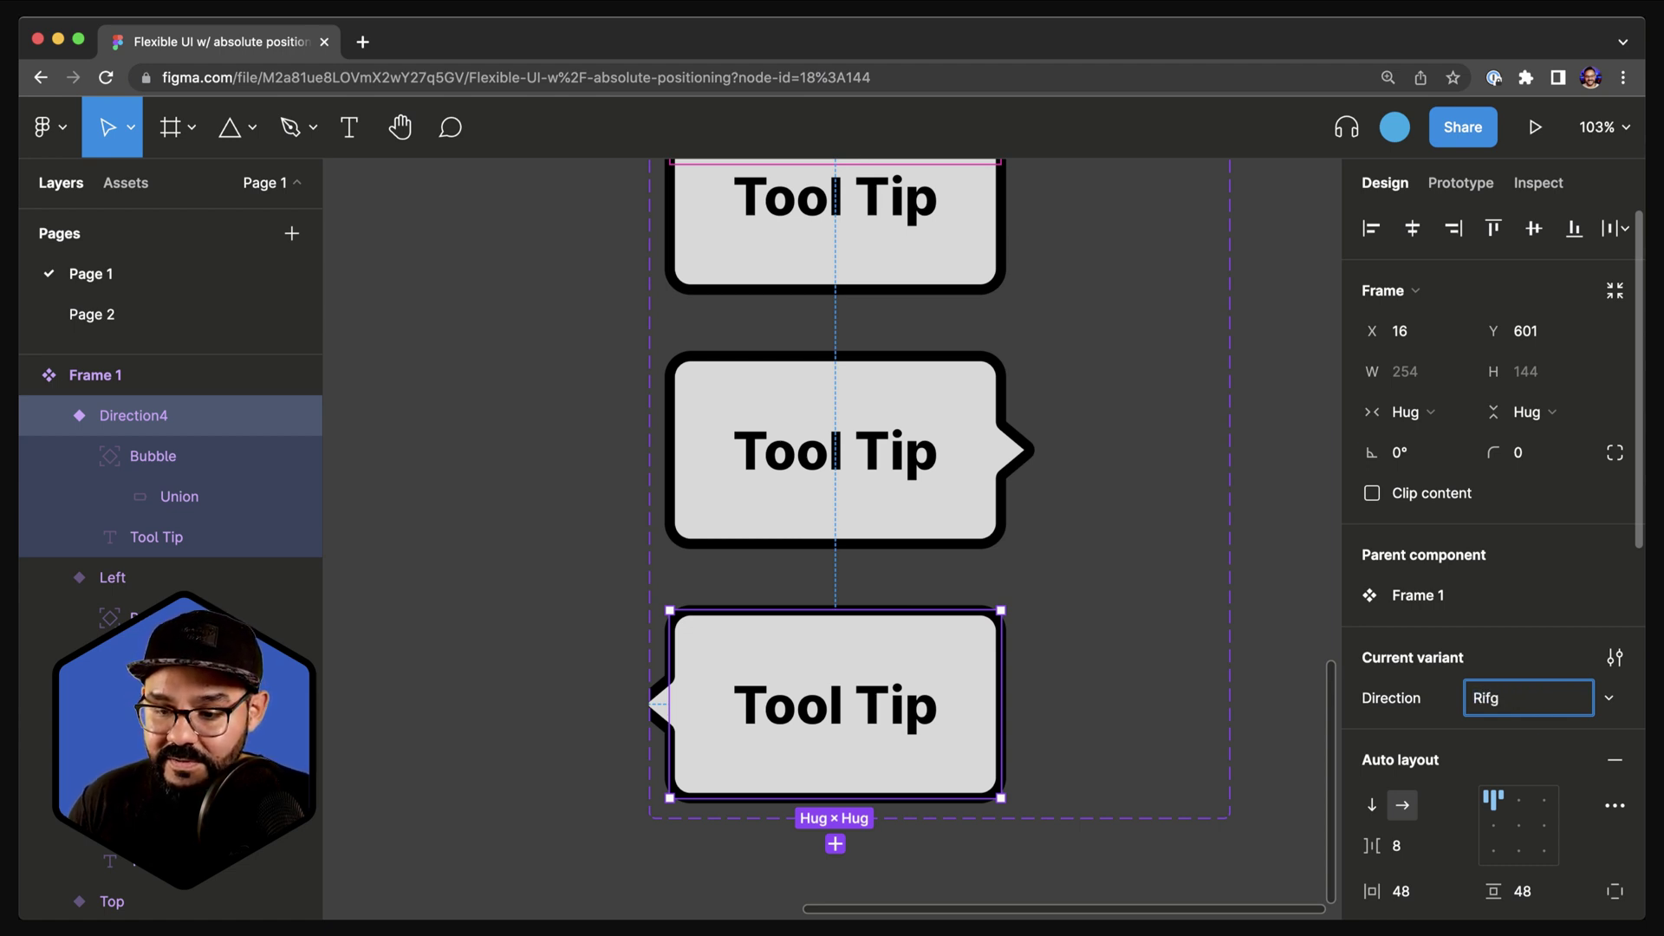
text(ight)
key(Return)
click(1256, 551)
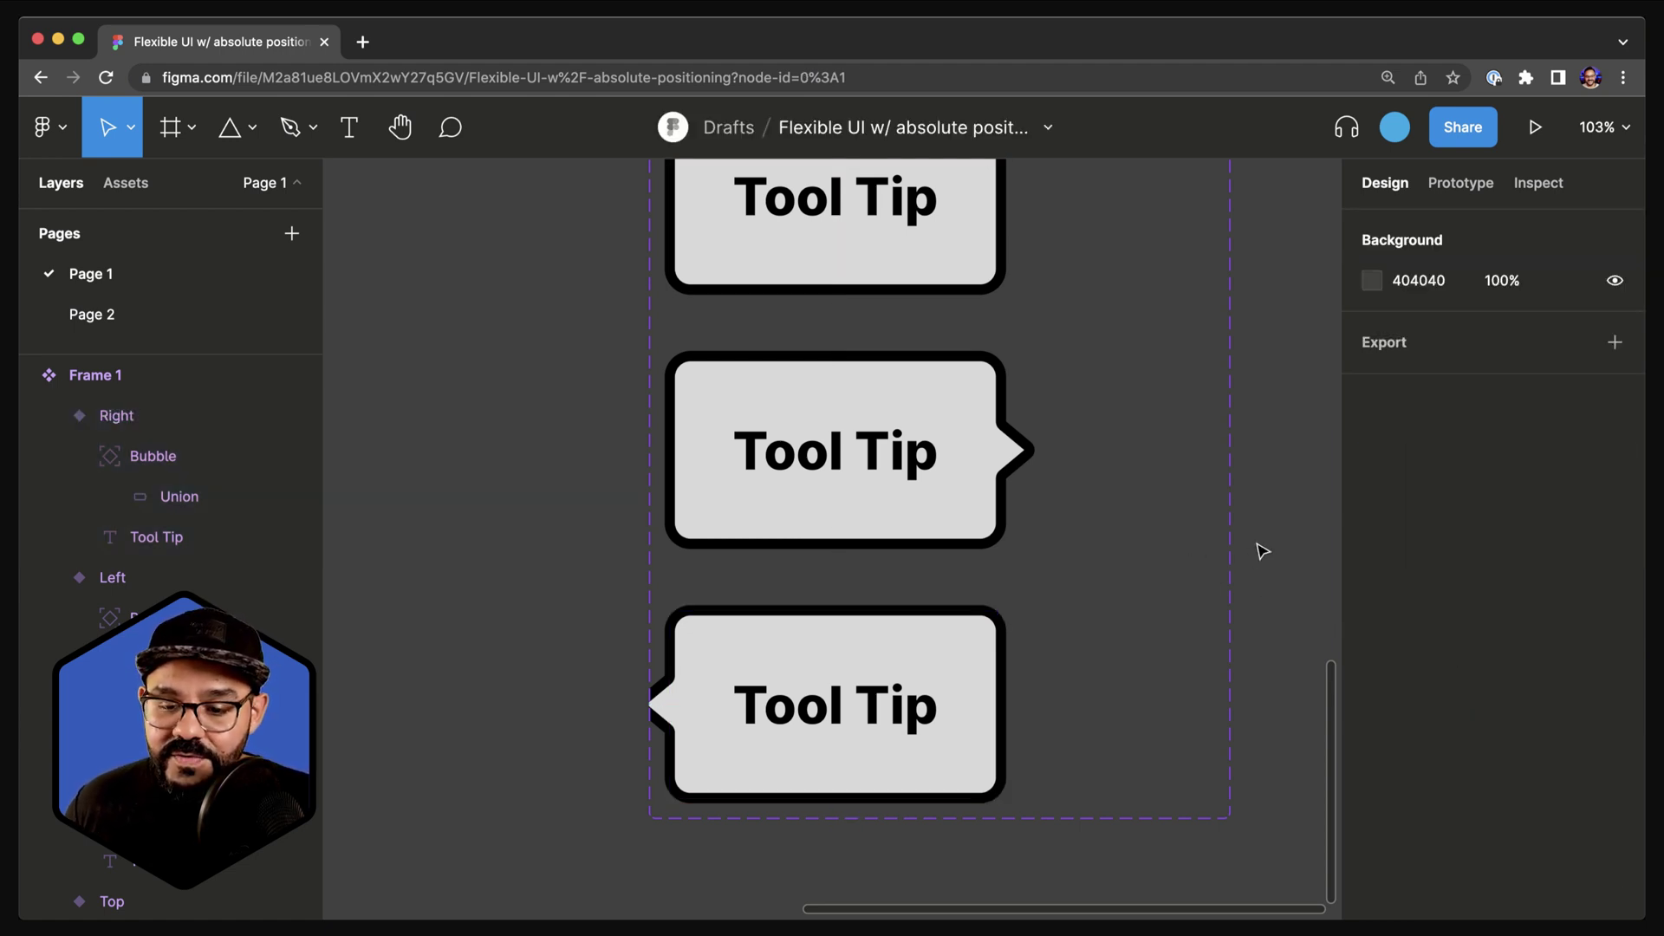
Select the Tool Tip text layers in all four variants
scroll(1248, 528, down, 3)
scroll(1067, 457, up, 2)
scroll(1066, 457, right, 2)
scroll(1083, 443, down, 2)
scroll(1059, 454, up, 2)
scroll(1059, 454, right, 1)
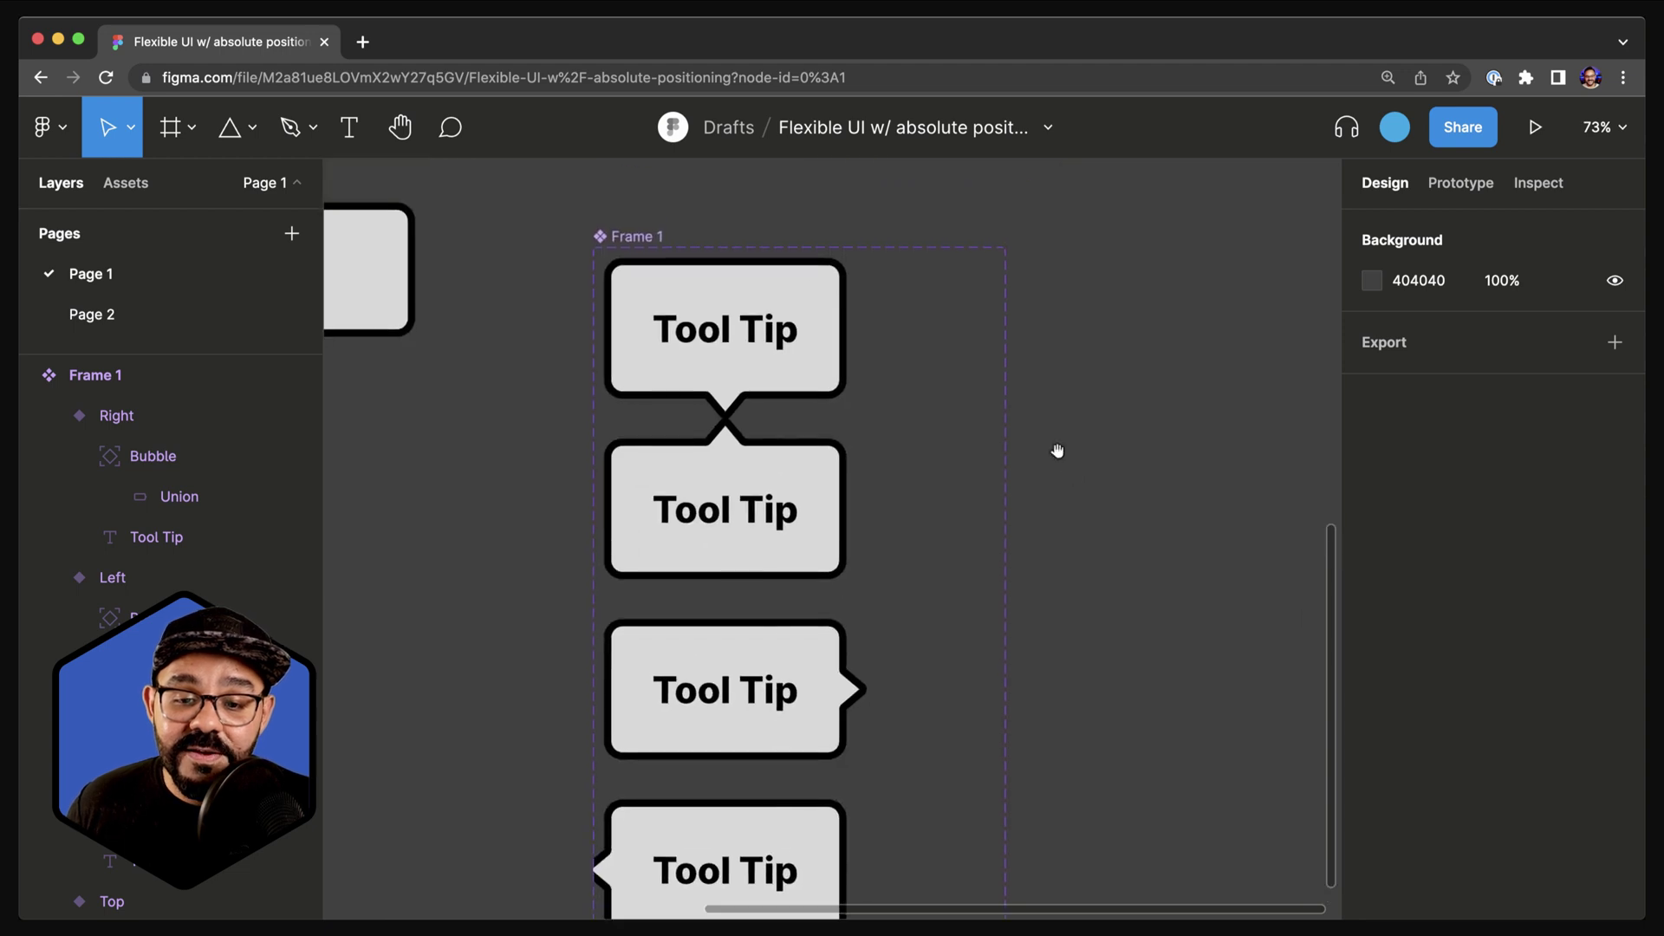
click(757, 355)
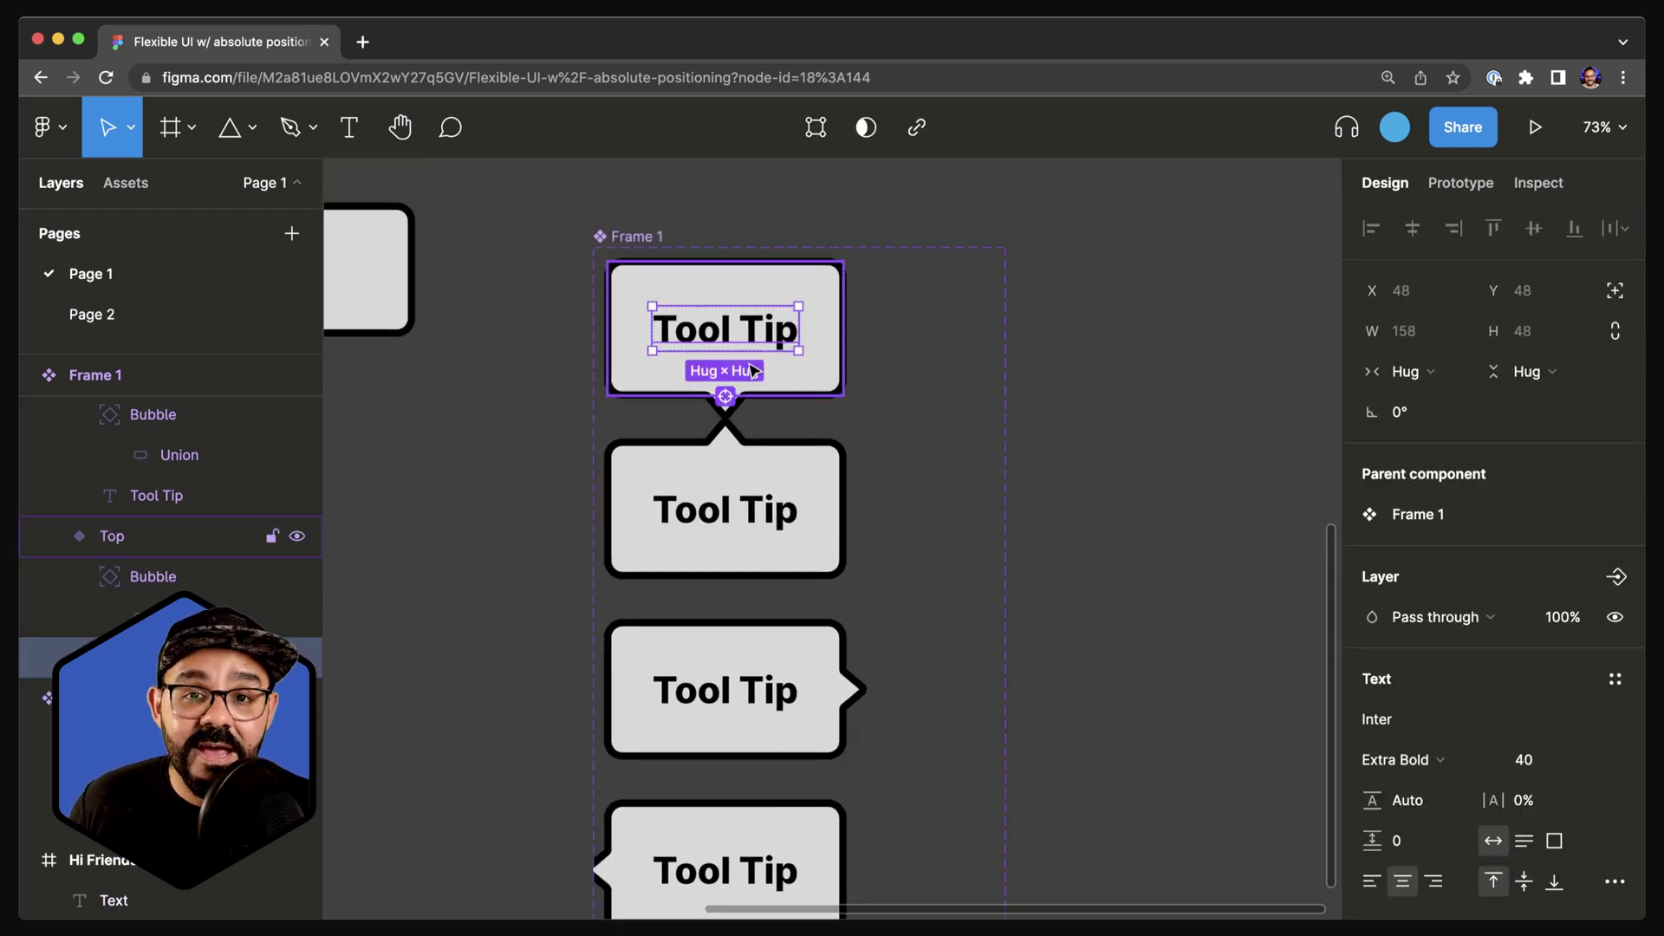
scroll(738, 348, up, 3)
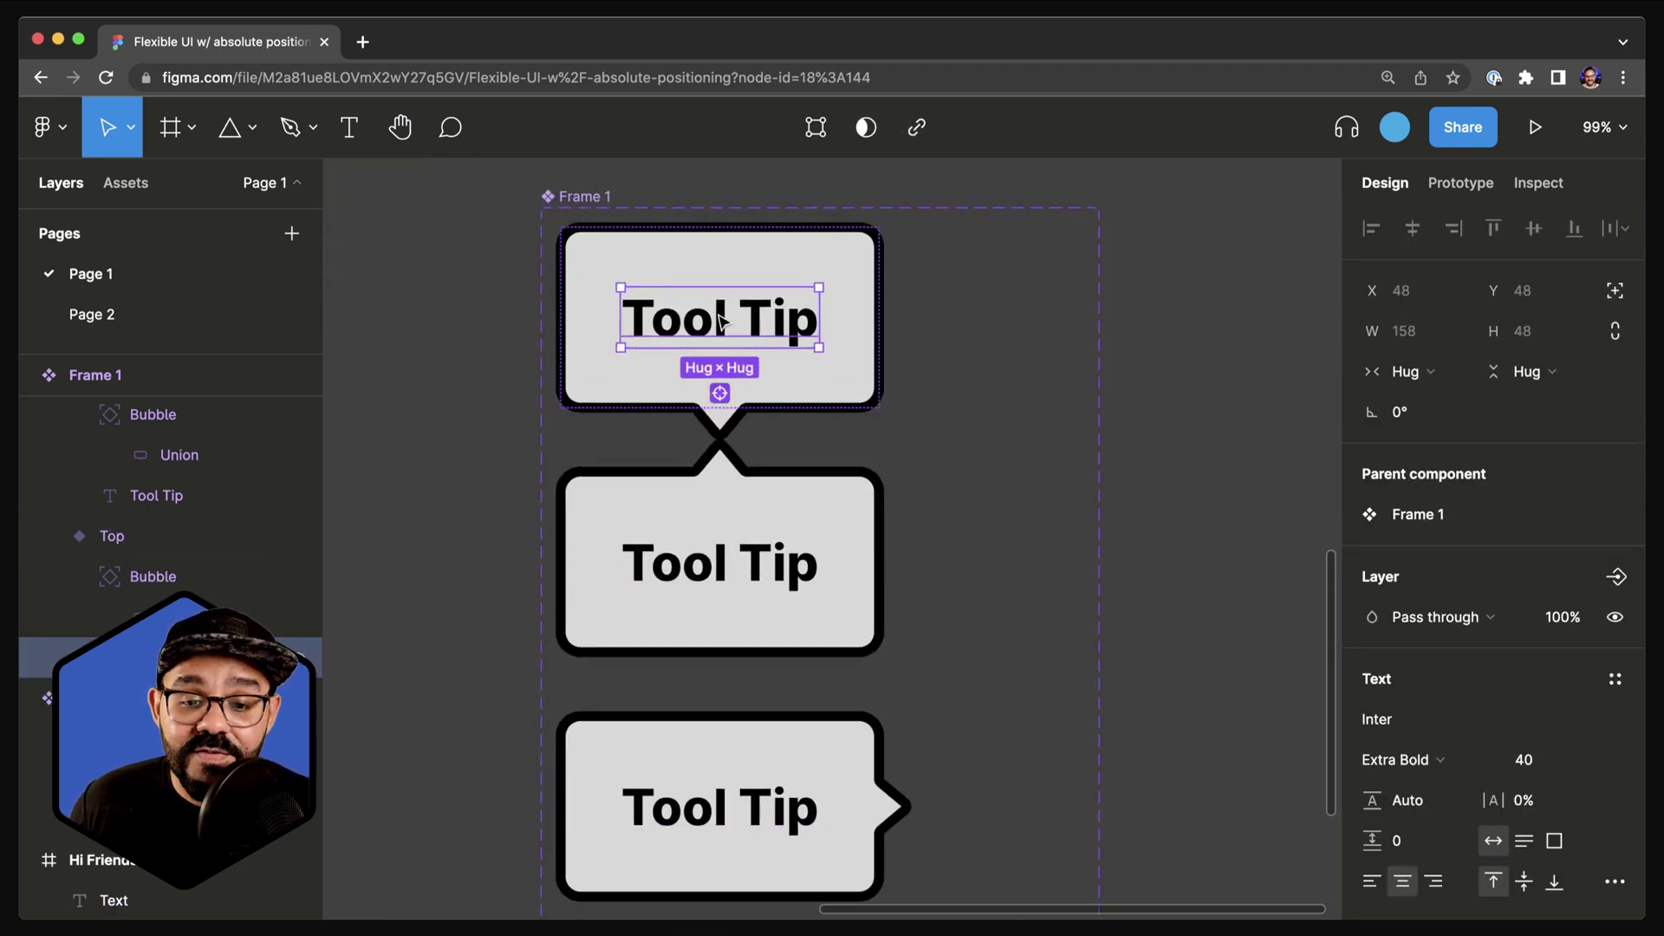
click(719, 395)
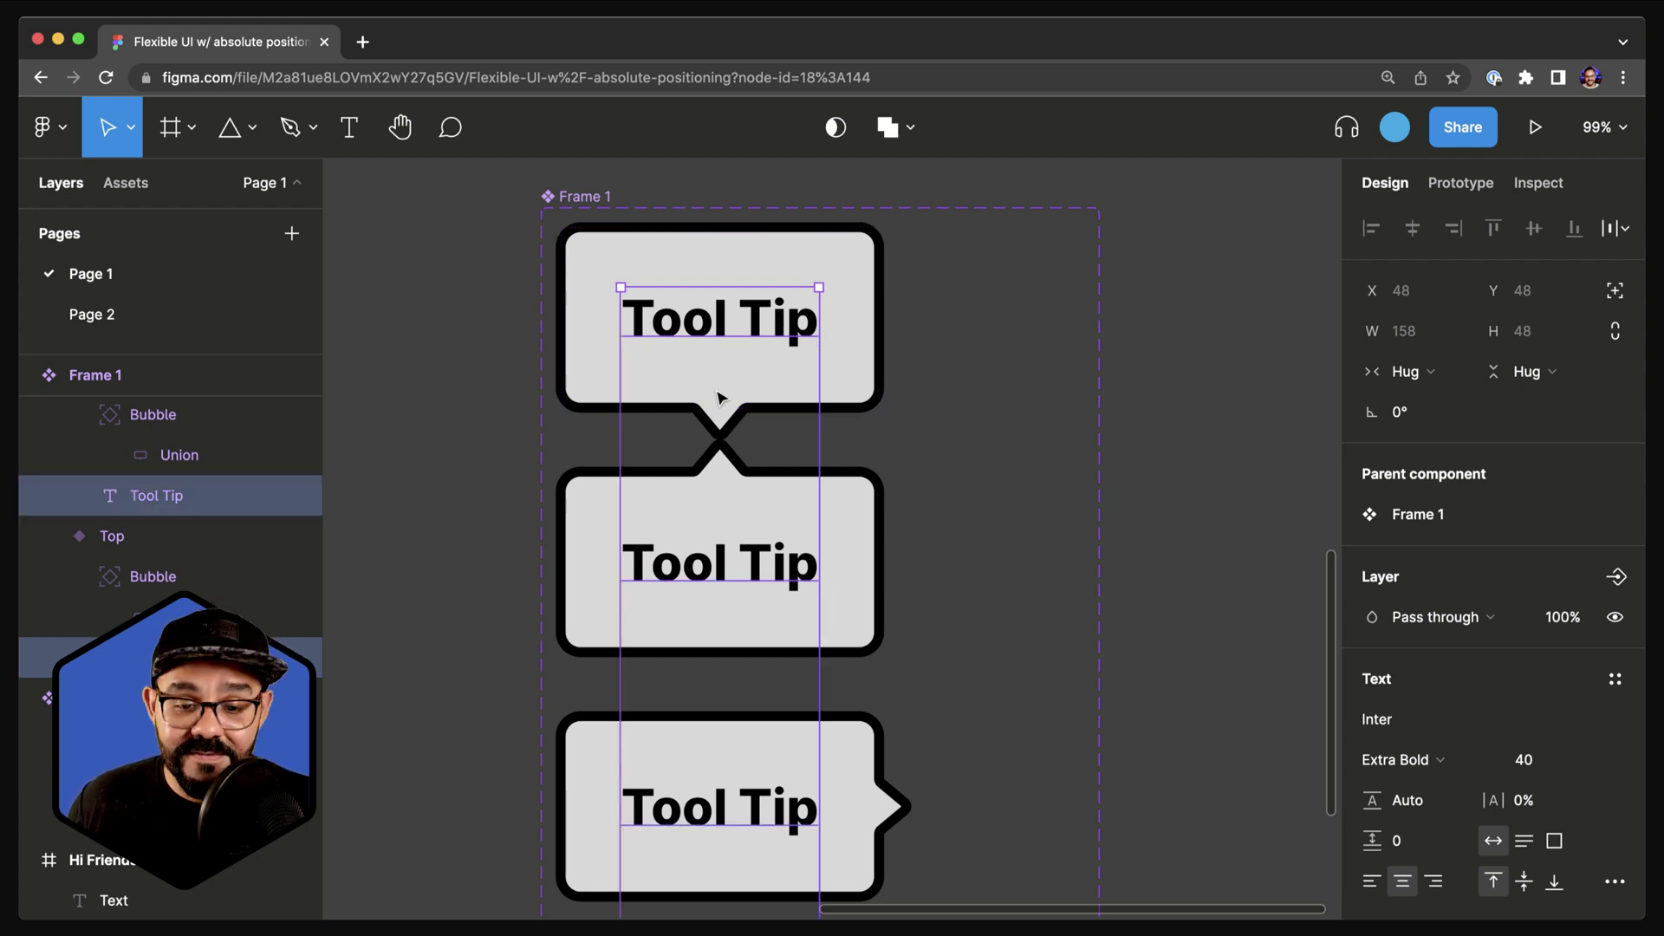
scroll(1468, 595, down, 5)
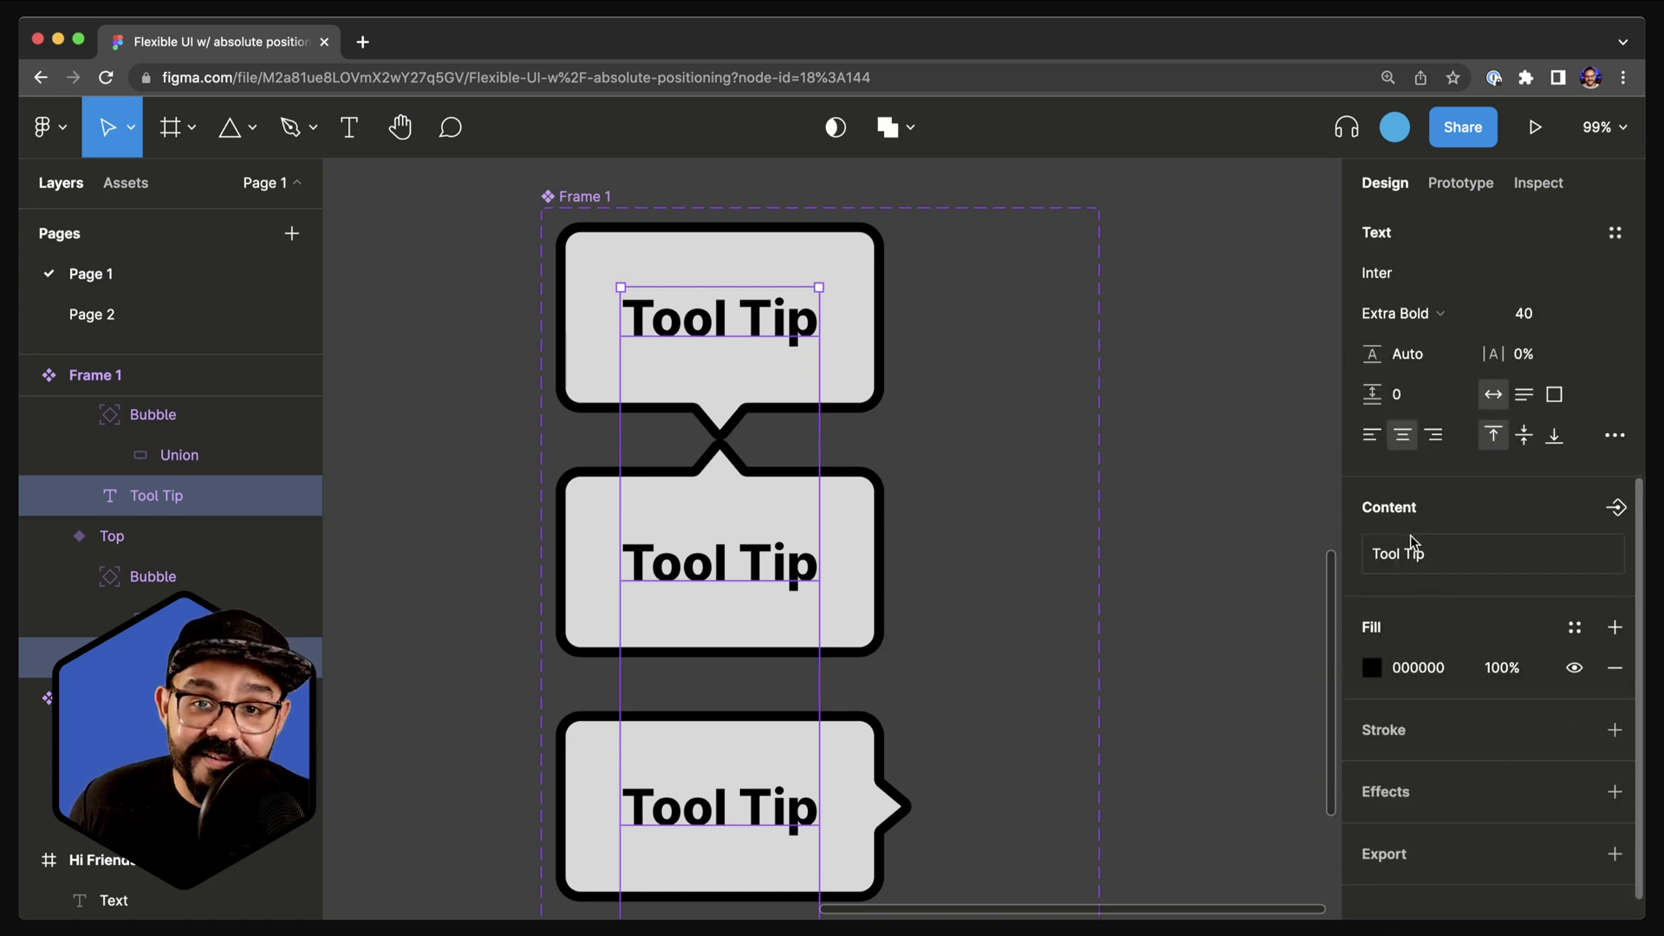
Create a Tool Tip Text content property with default value 'Tool Tip Copy'
click(1618, 509)
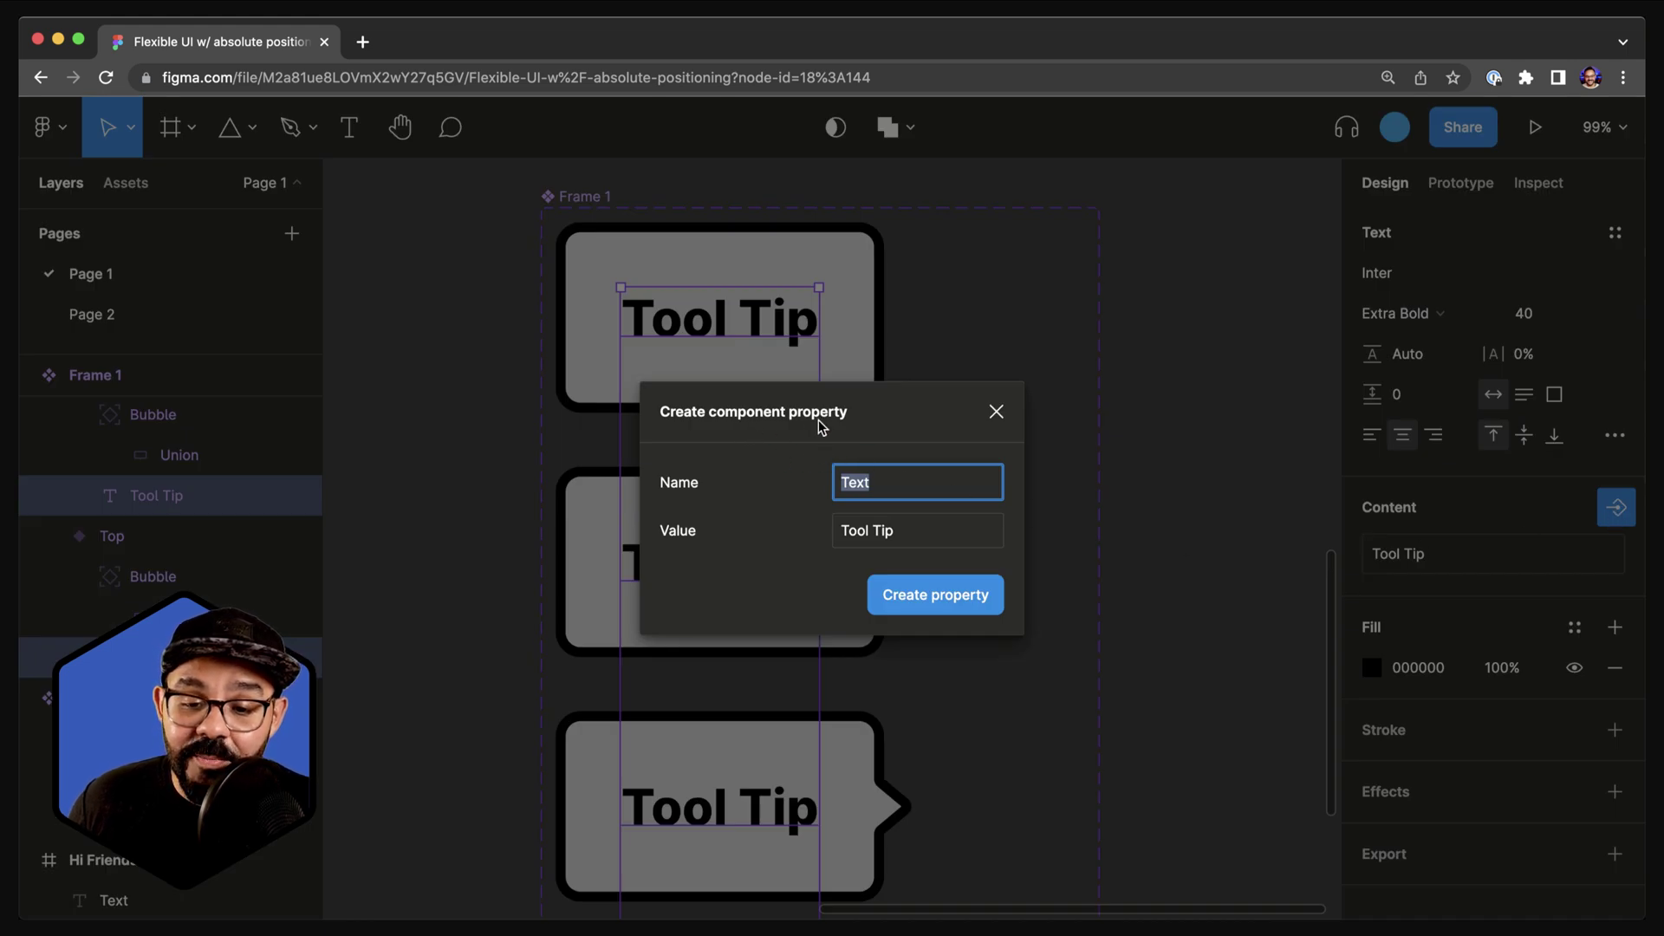
text(Tool Tip)
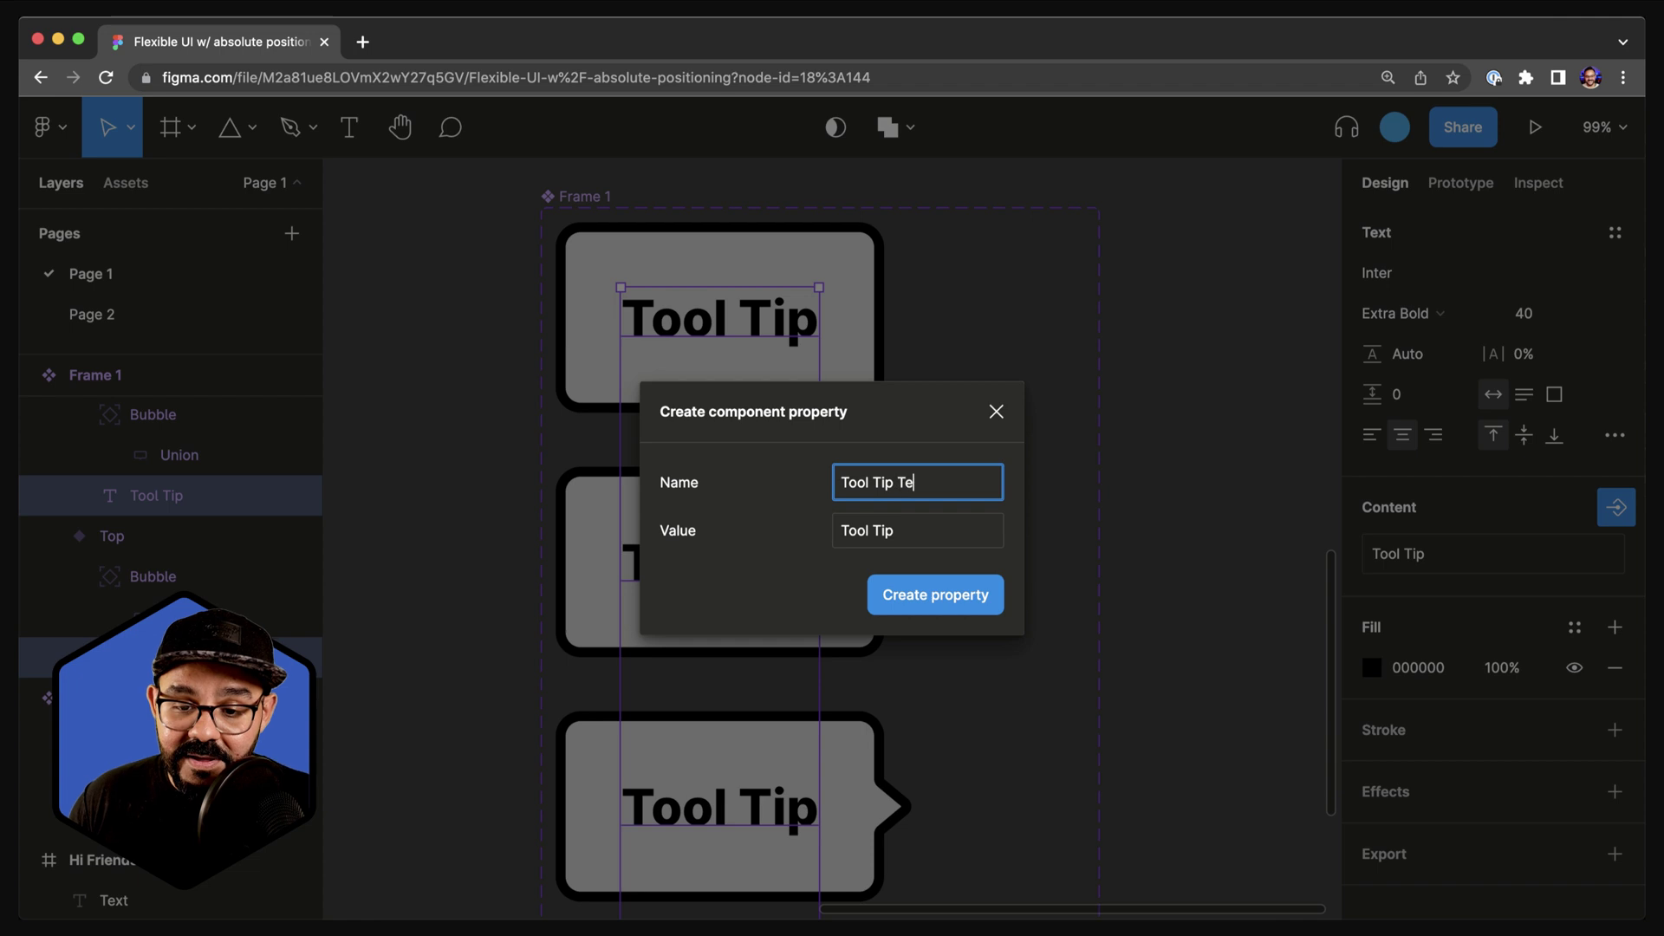
click(917, 529)
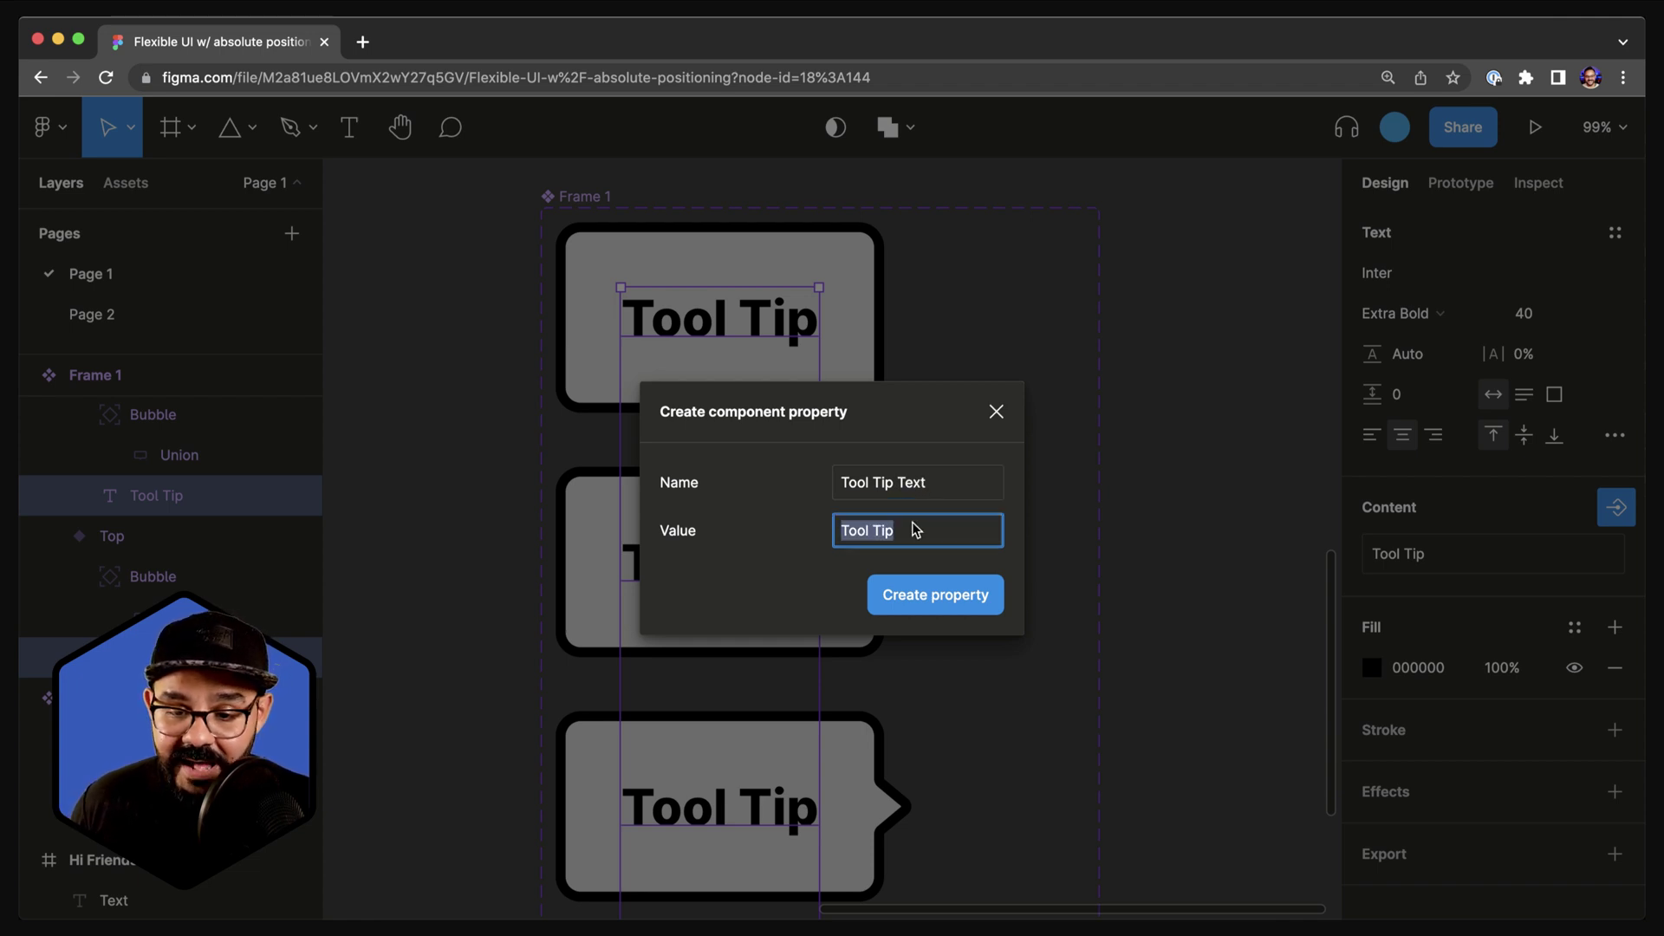
key(Right)
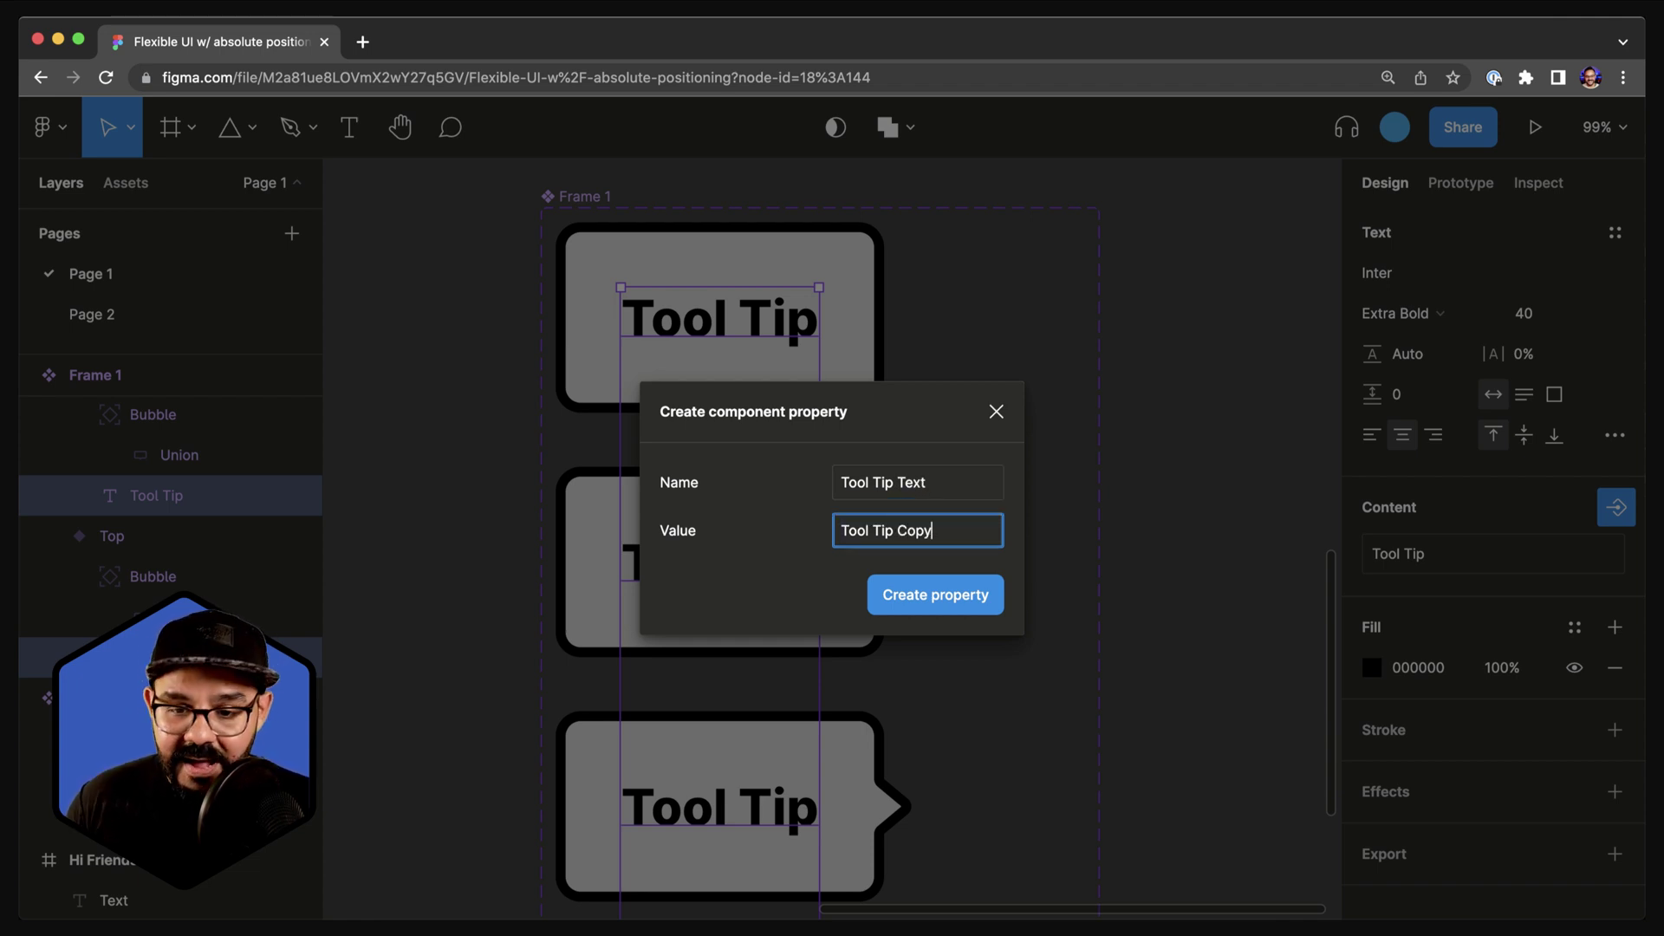
click(927, 608)
click(1177, 422)
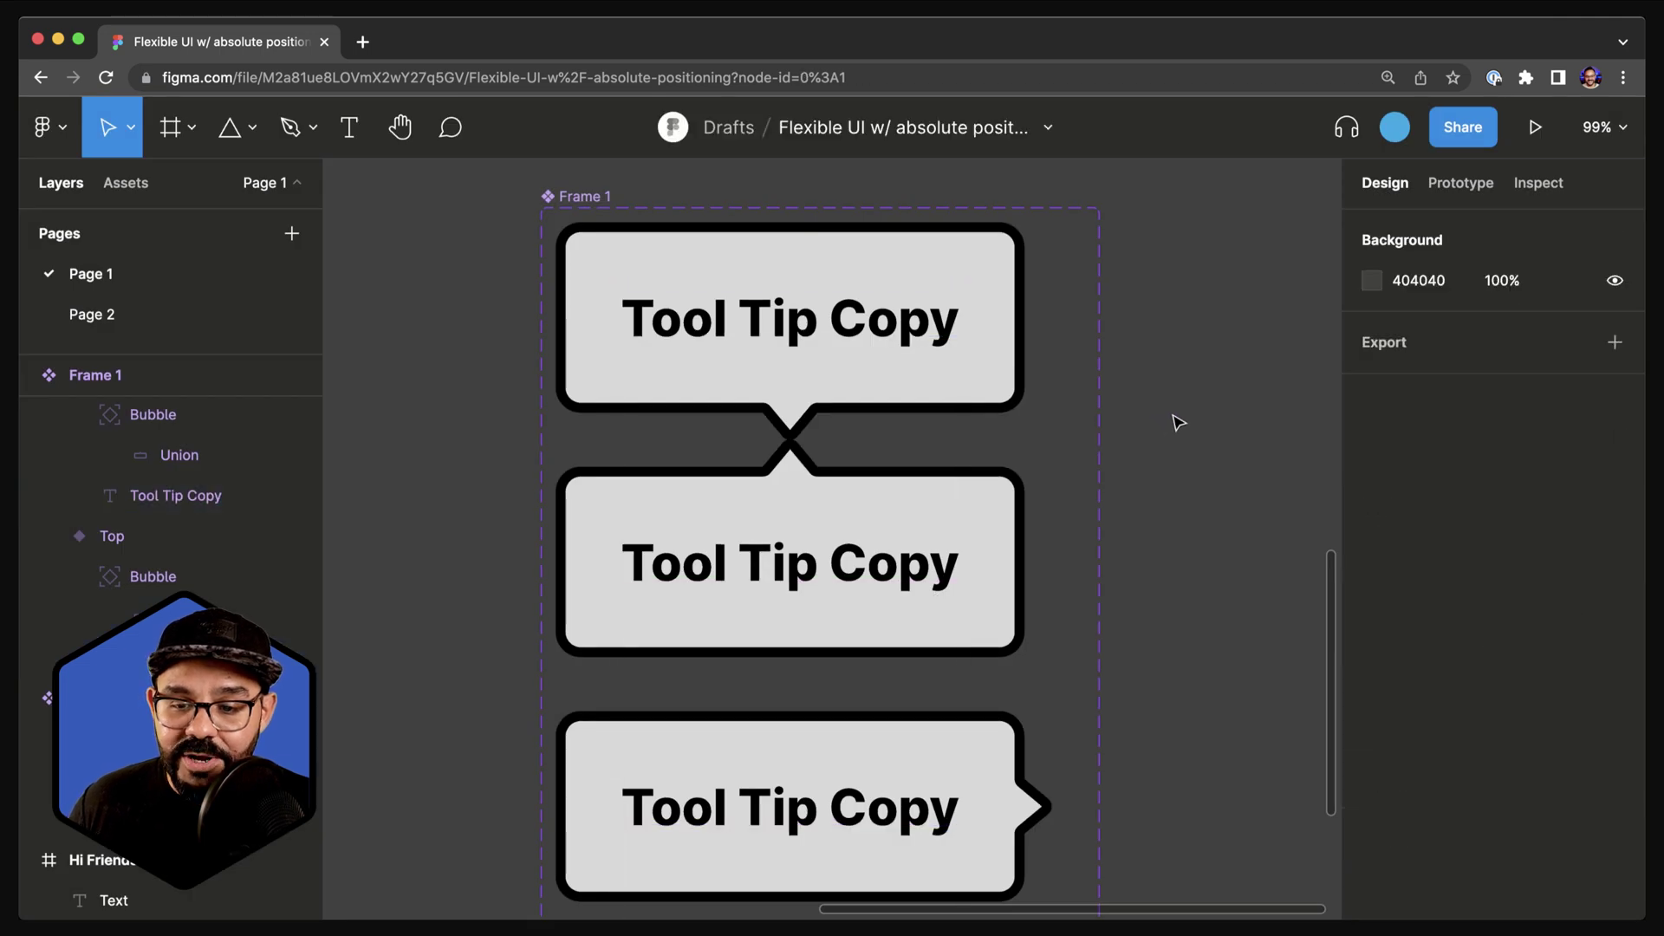
Drag out a Top tooltip instance onto the empty canvas
scroll(1177, 423, down, 3)
scroll(997, 425, right, 5)
click(548, 354)
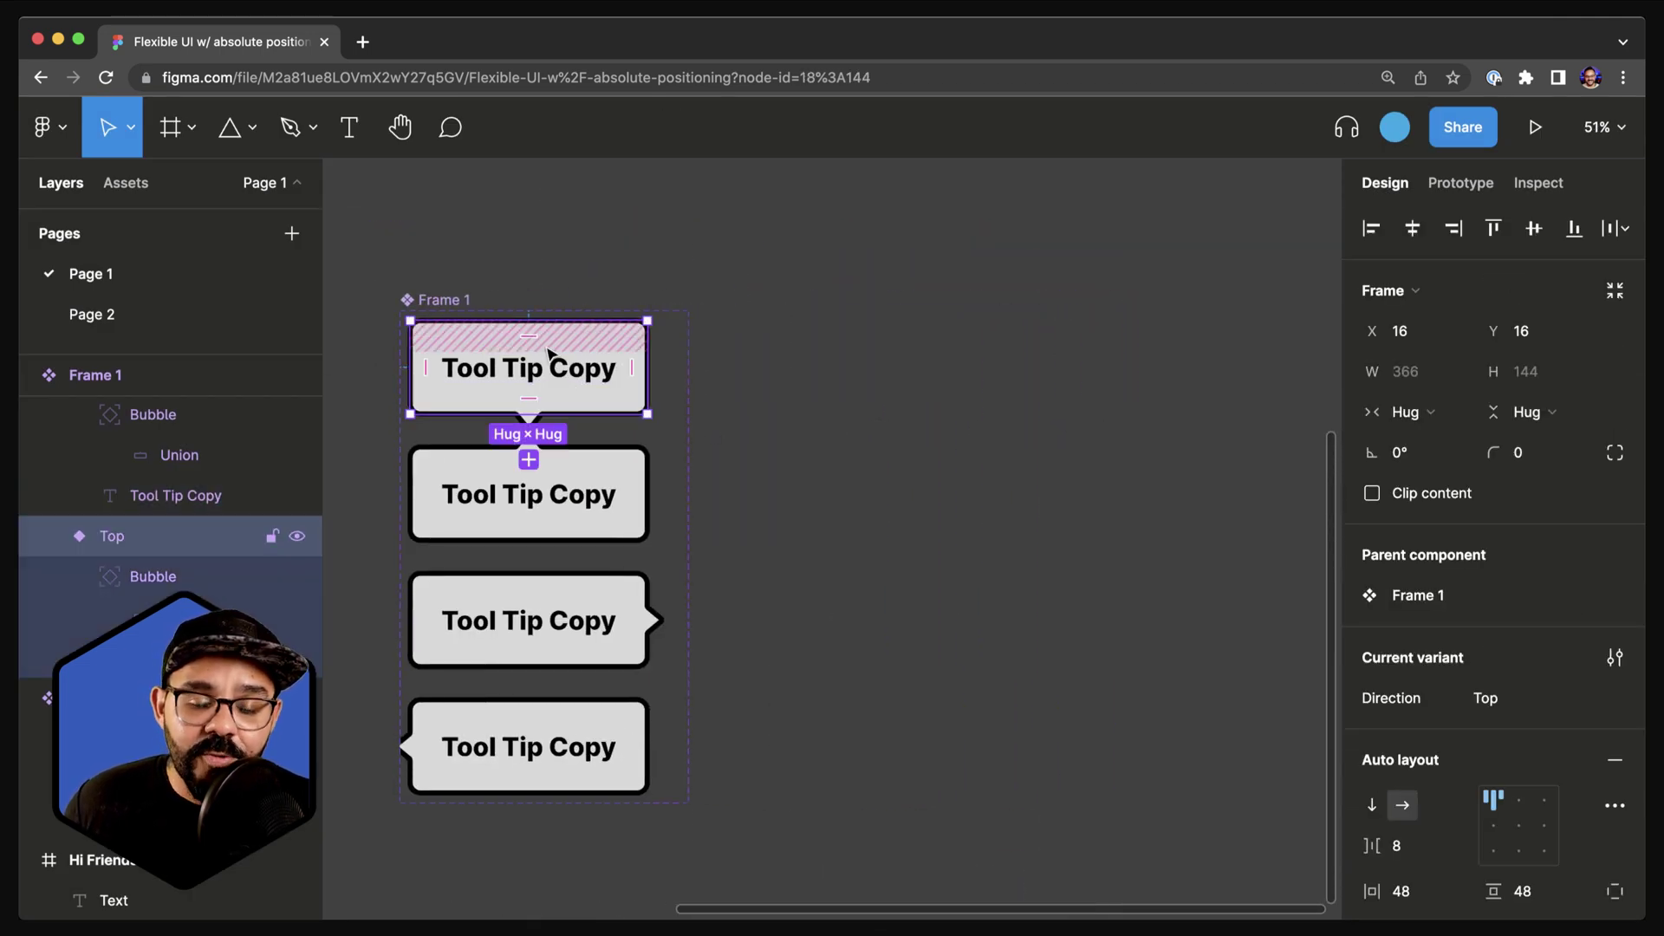
drag(549, 354, 993, 442)
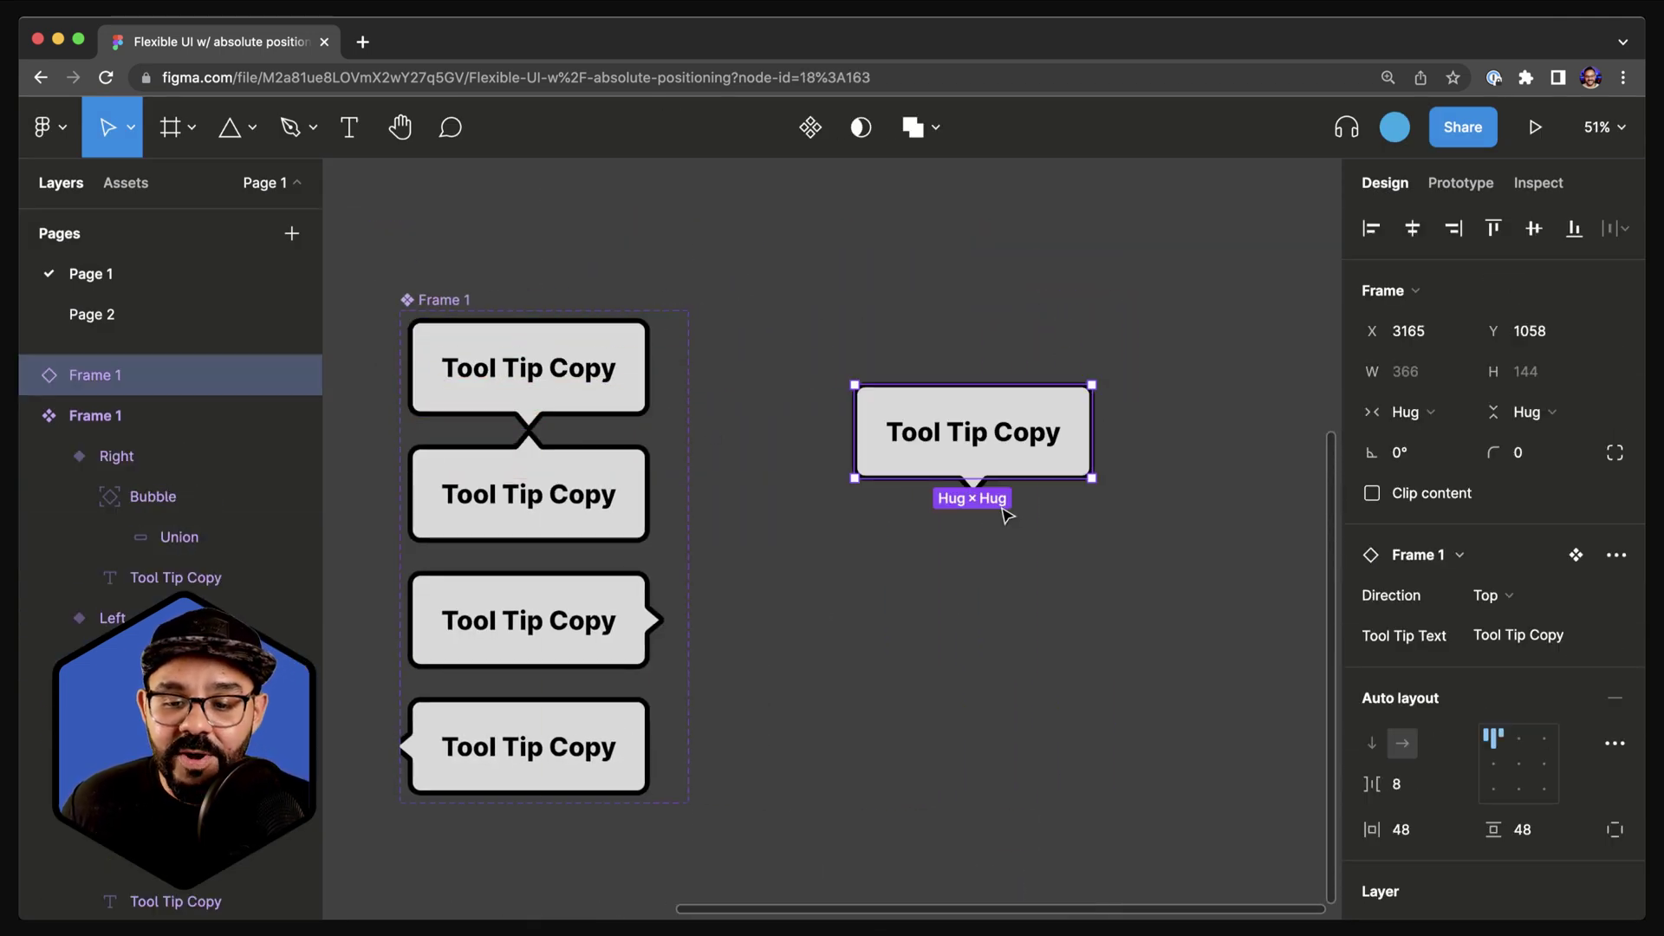
click(1068, 555)
Cycle the instance's Direction through Bottom and Left, ending on Right
scroll(1067, 546, up, 4)
click(1003, 396)
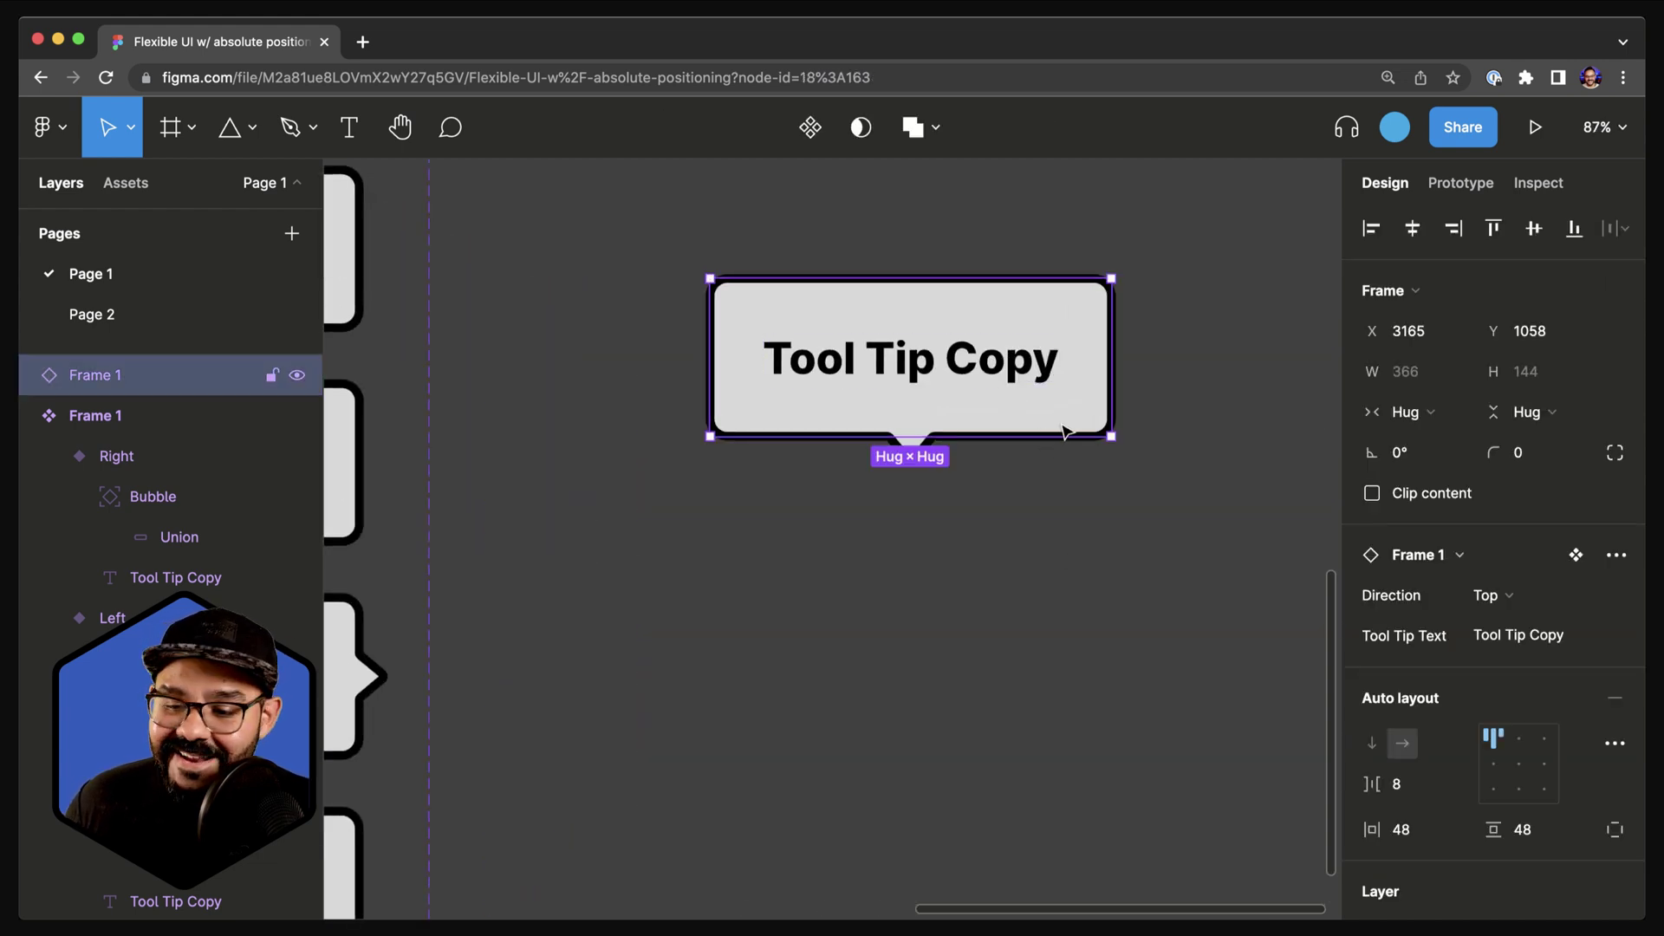
click(1526, 598)
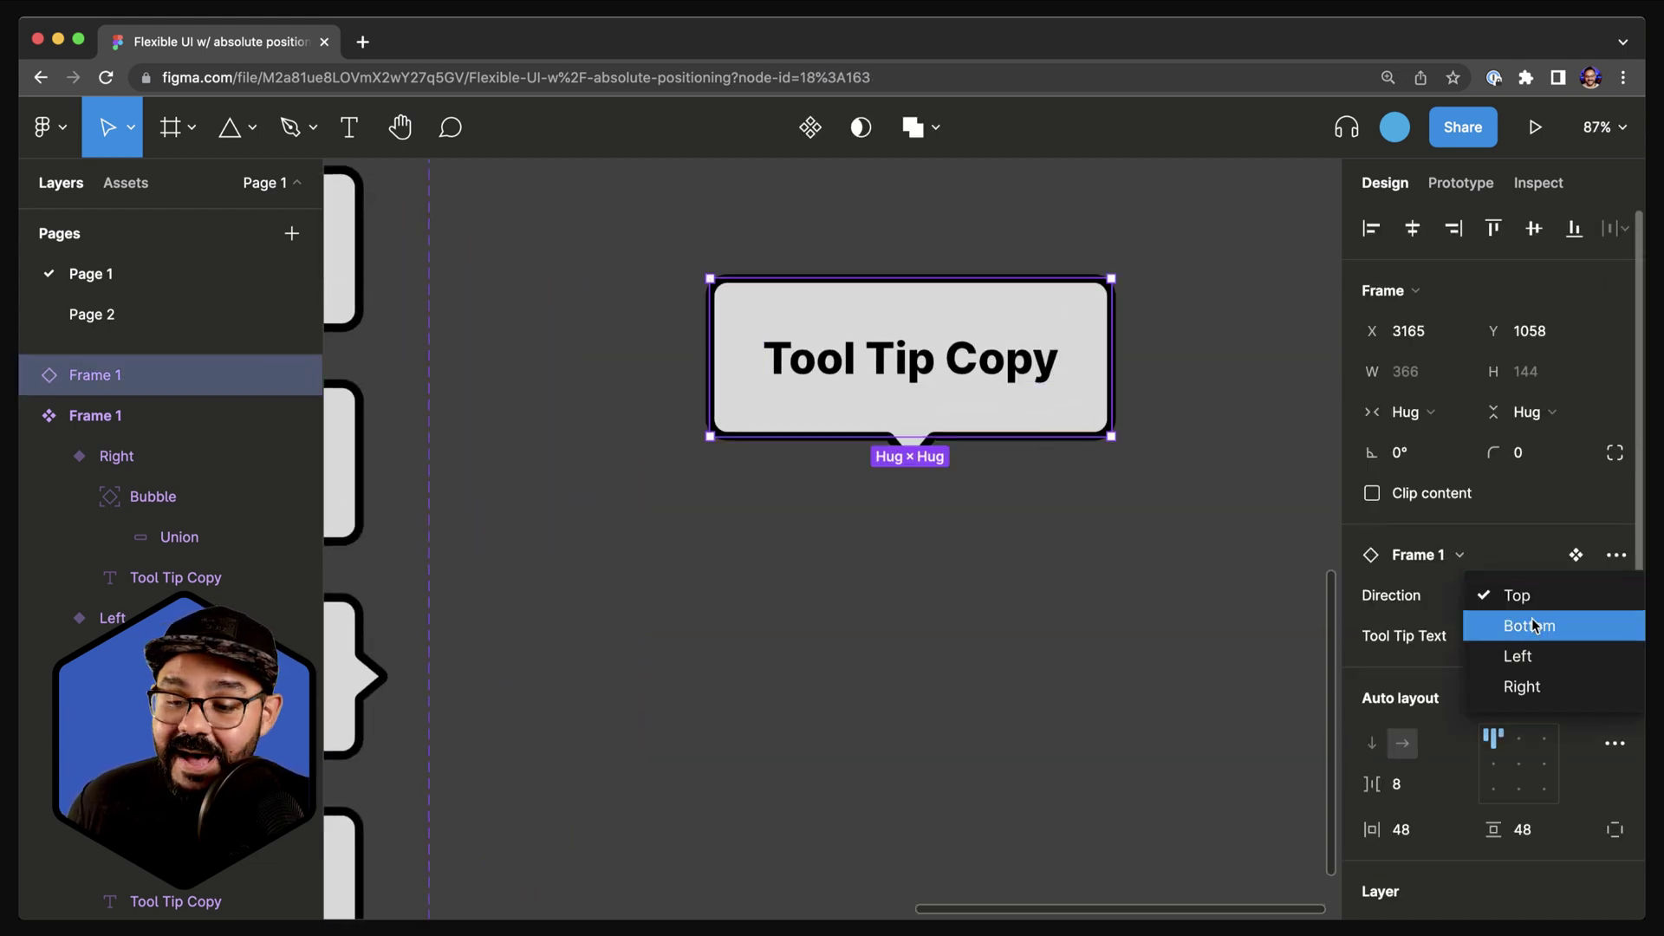
click(1531, 624)
click(1533, 596)
click(1532, 625)
click(1536, 595)
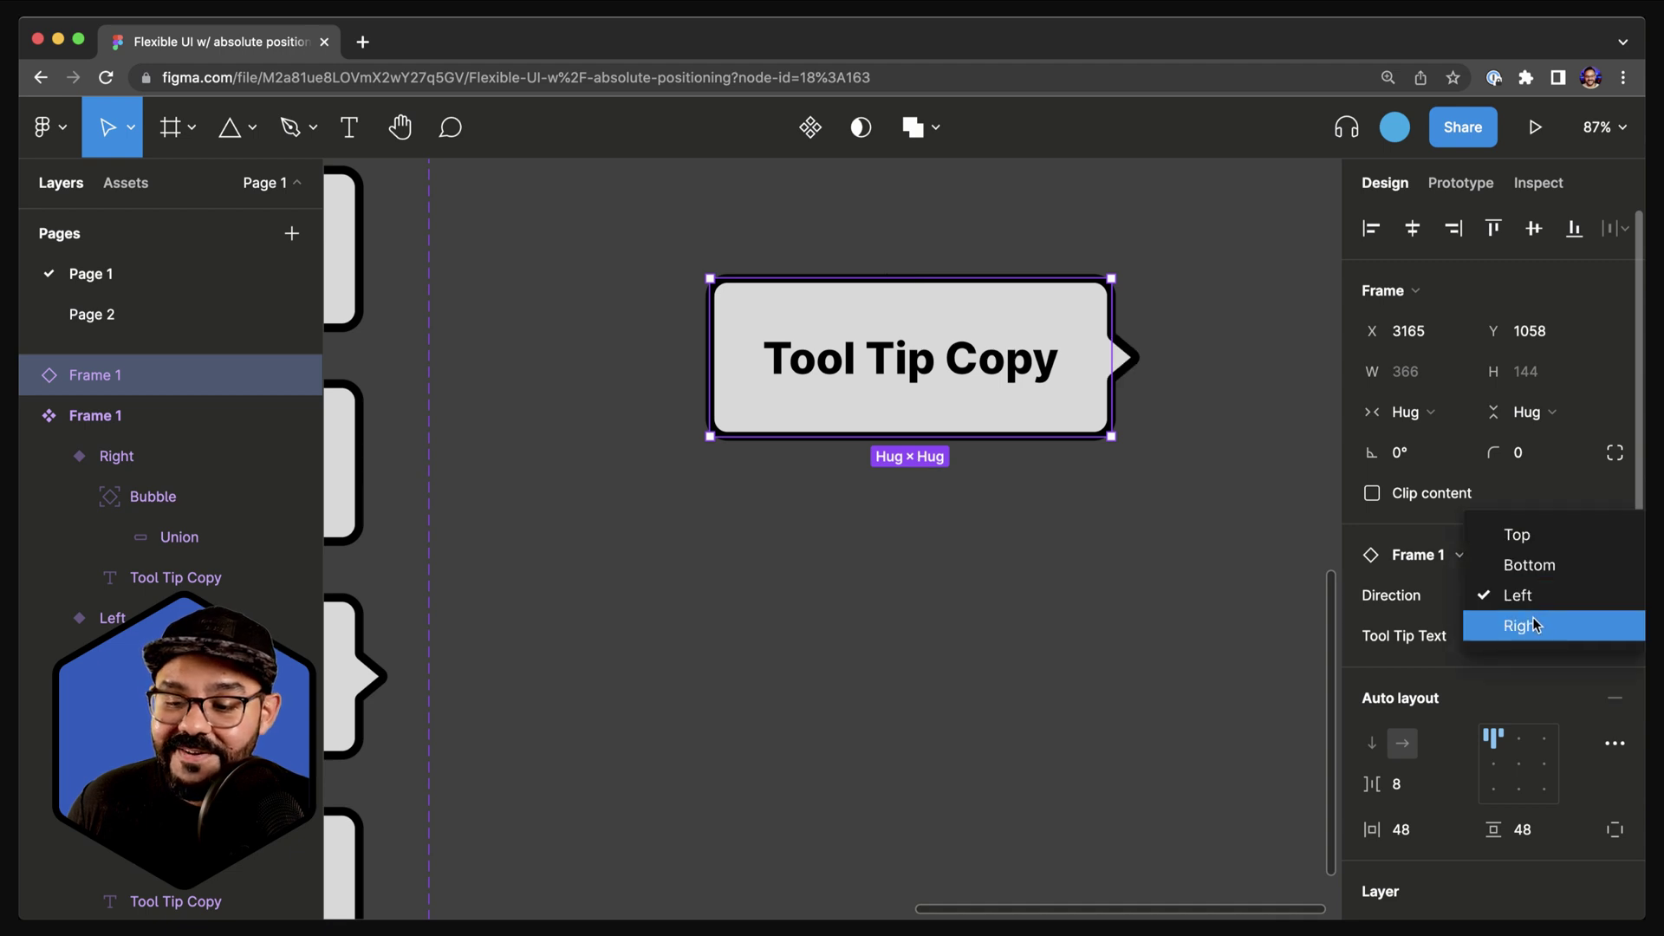
click(1533, 625)
click(1526, 637)
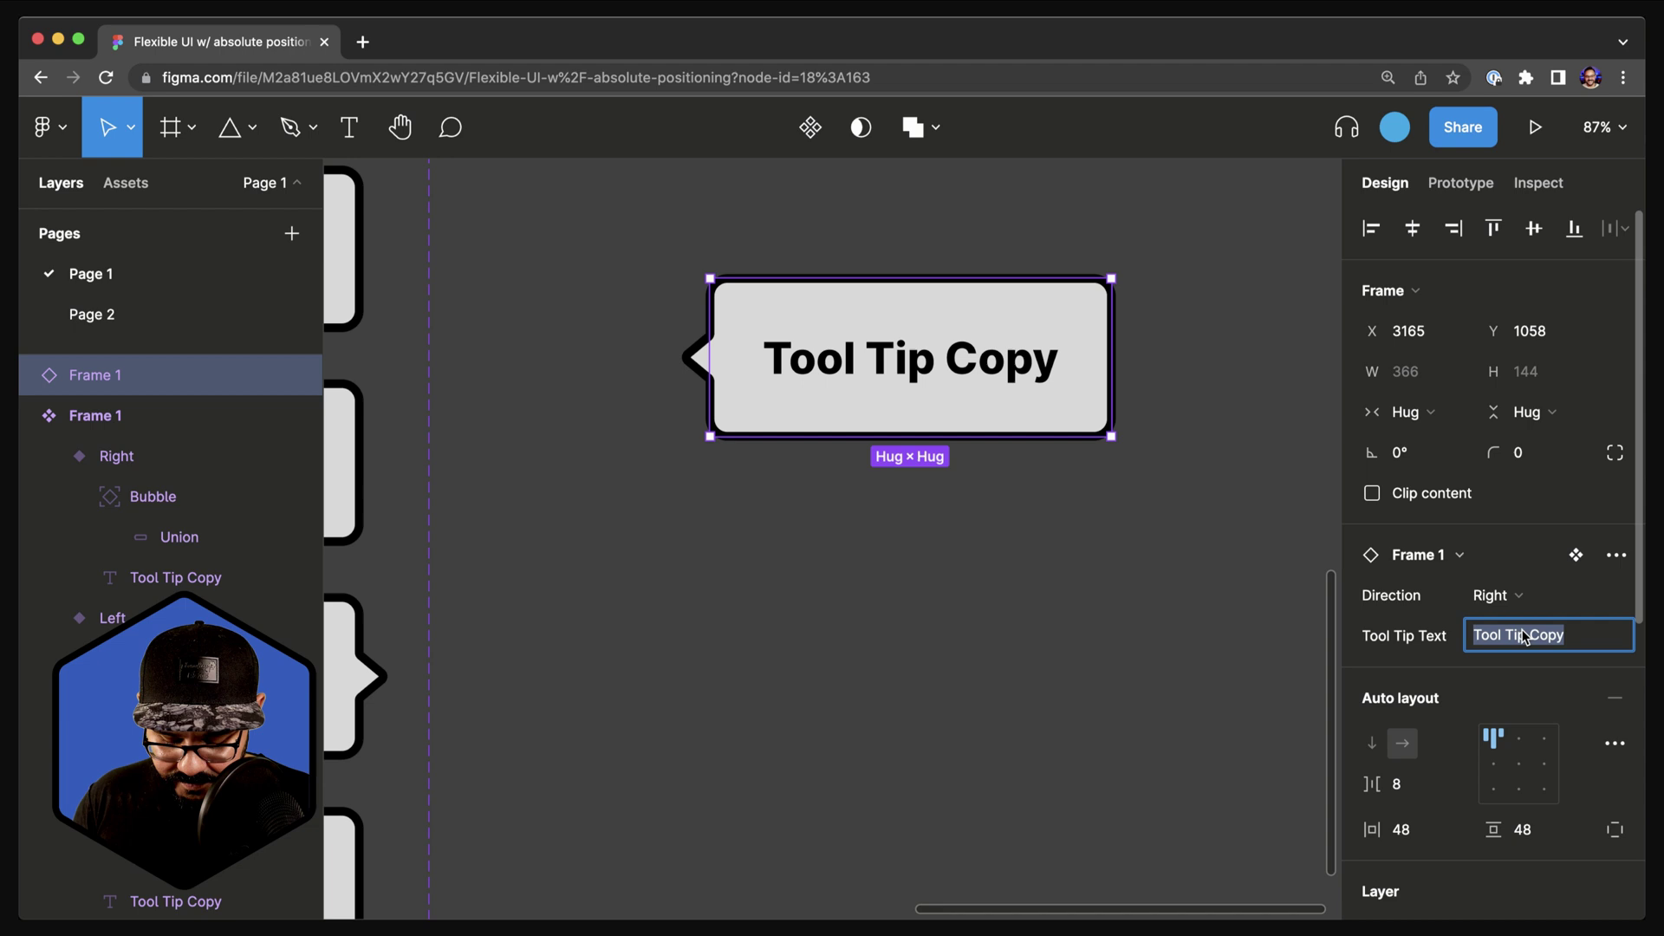
Enter 'Thank you' and 'Happy Designing!' on two lines as the instance's Tool Tip Text
text(Thank y)
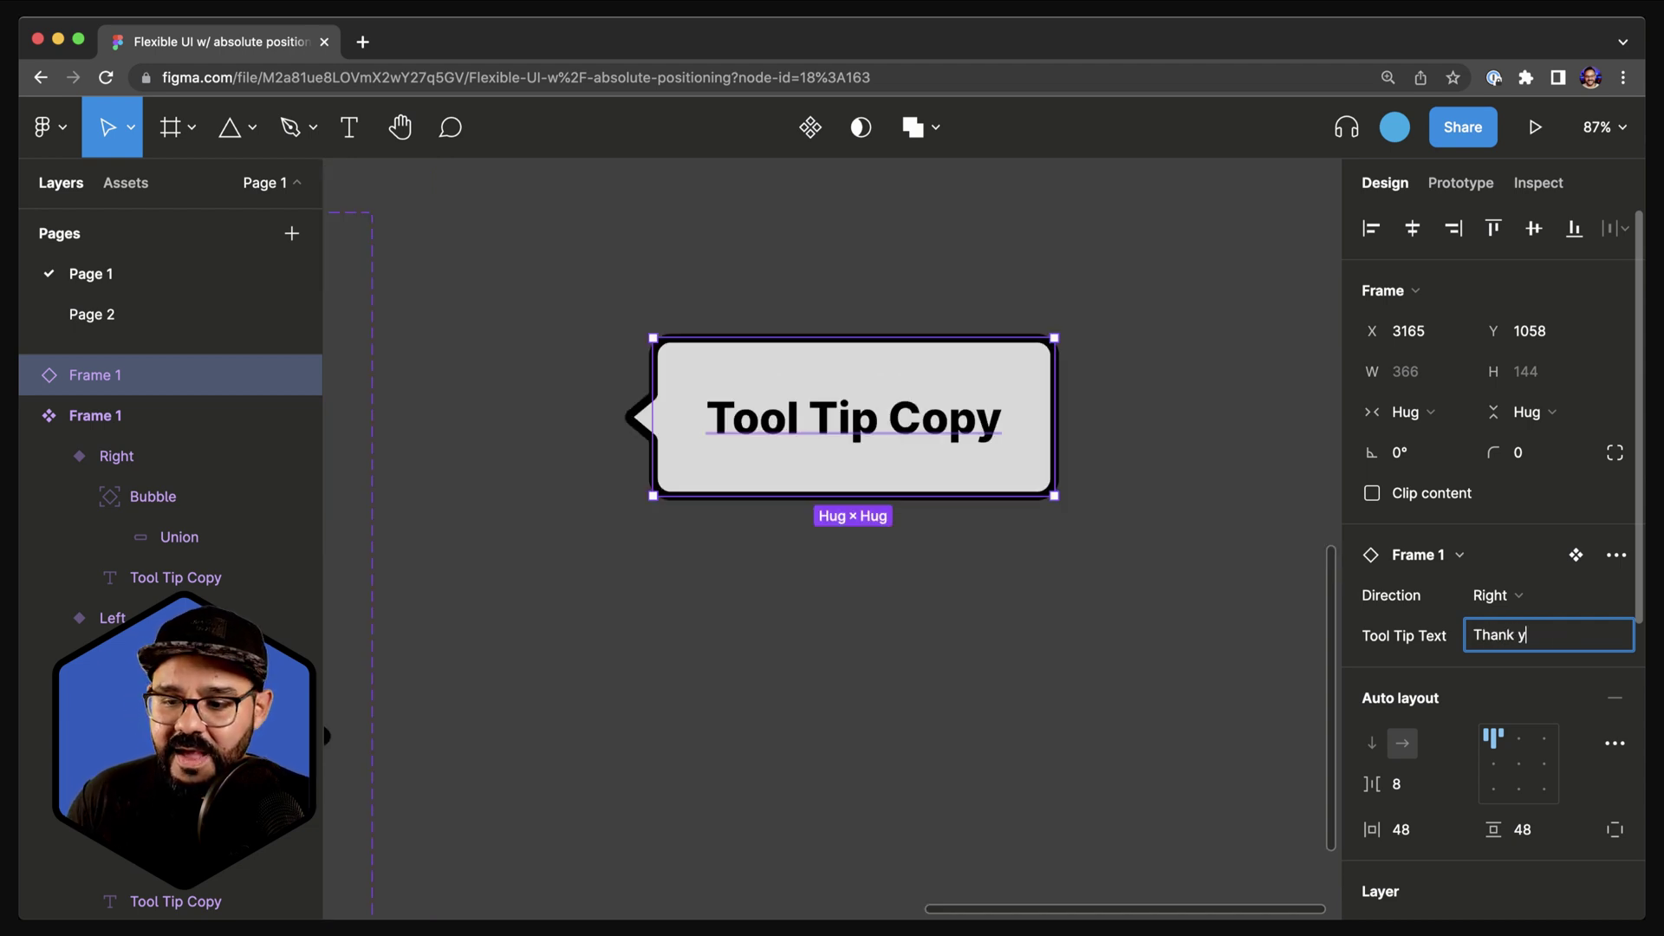
text(ou)
key(Return)
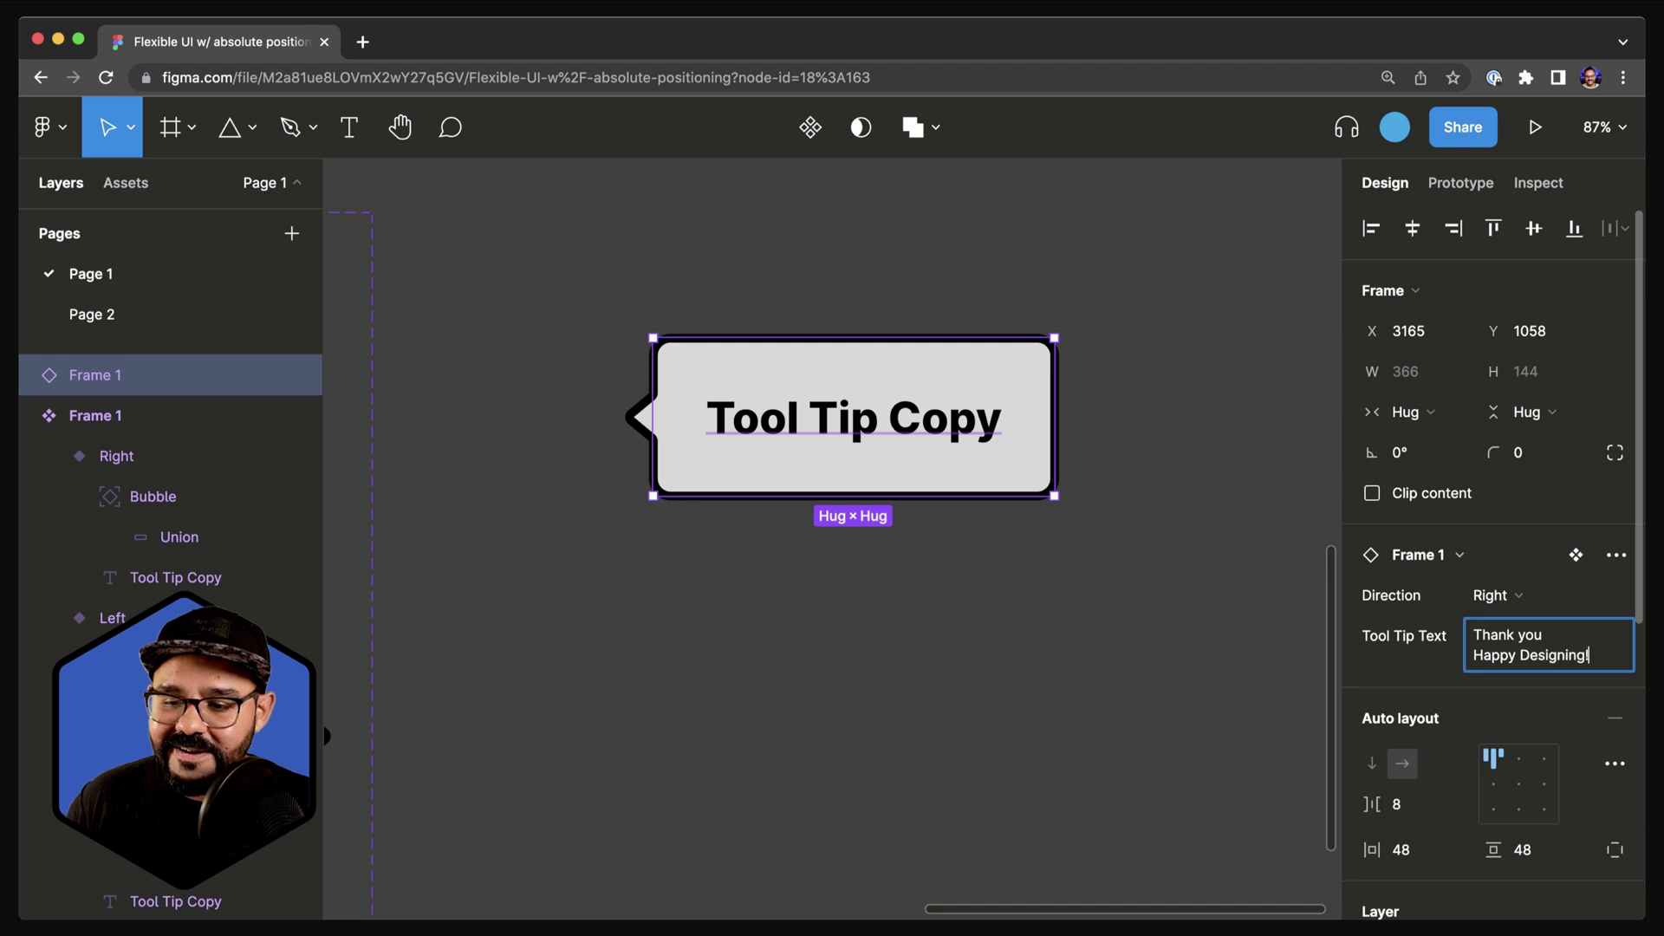
click(1214, 677)
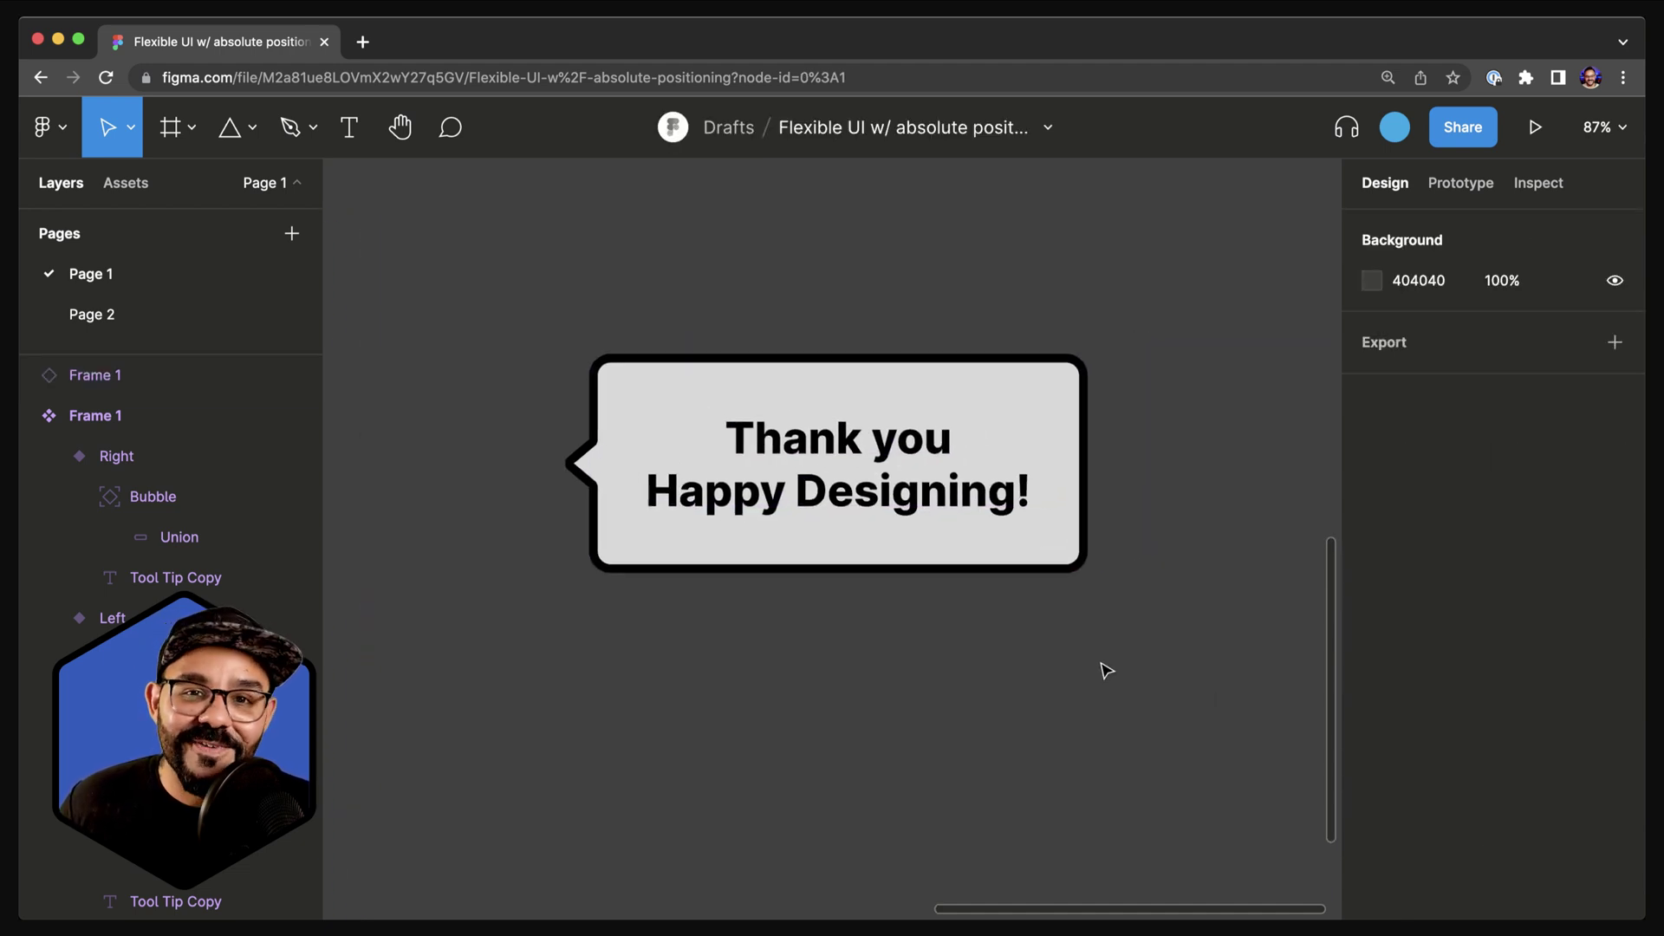